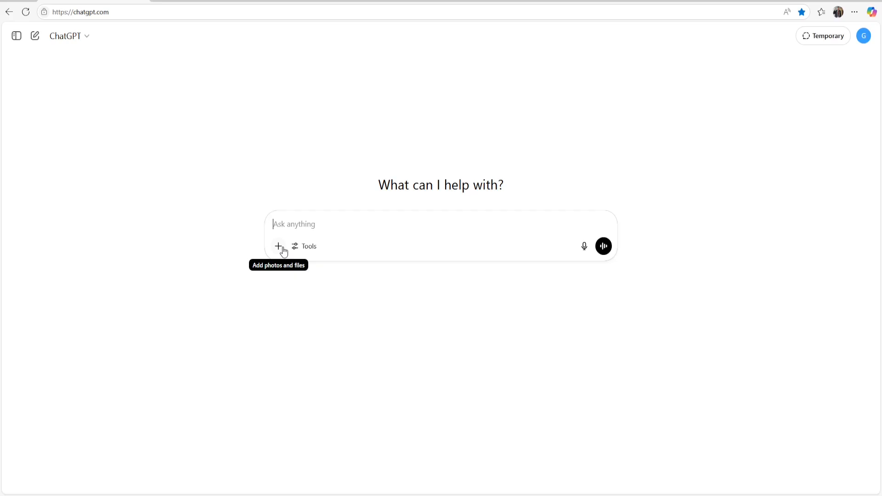
- Begin a prompt with "I am working on character design using Notion. I want to have 3 different groups:"
{"action": "type", "text": "I am working on character de"}
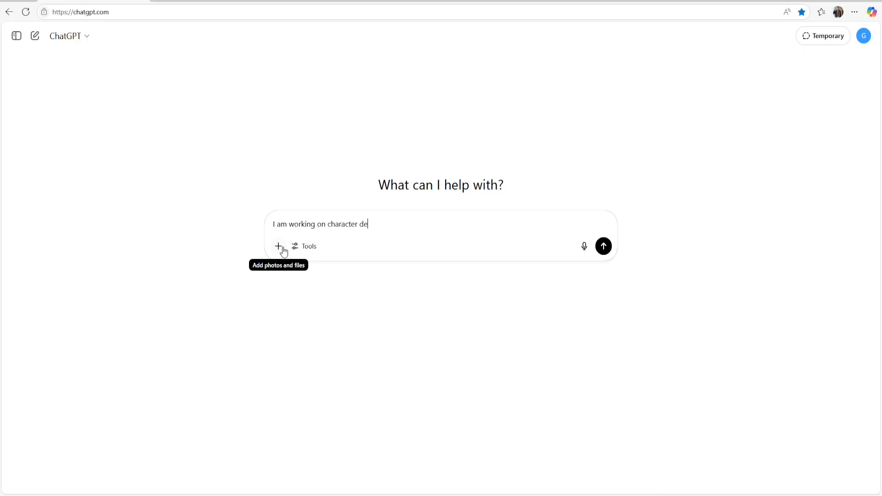
{"action": "type", "text": "sign using Notion. I want to have 3 diffe"}
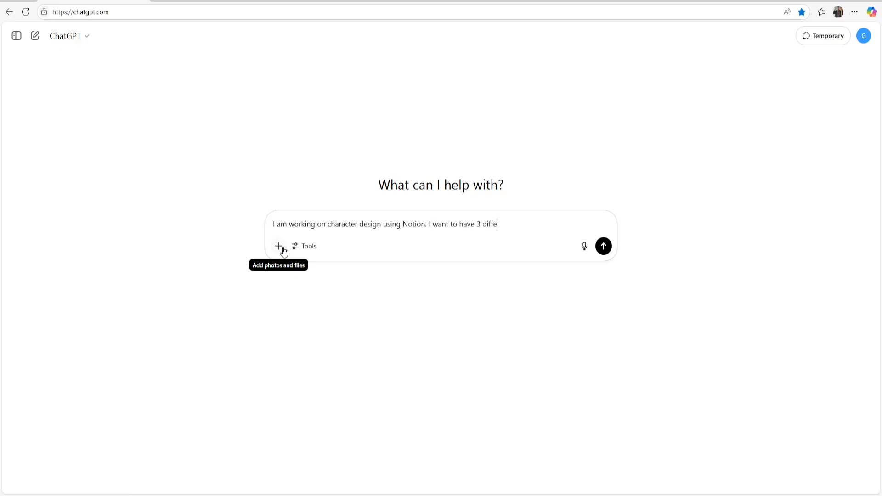
{"action": "type", "text": "rent groups:"}
{"action": "key", "text": "shift+Return"}
- Add the prompt's first list item: "- identity: immutable information about the character (e.g., name, class, lore)"
{"action": "type", "text": "- identity, immut"}
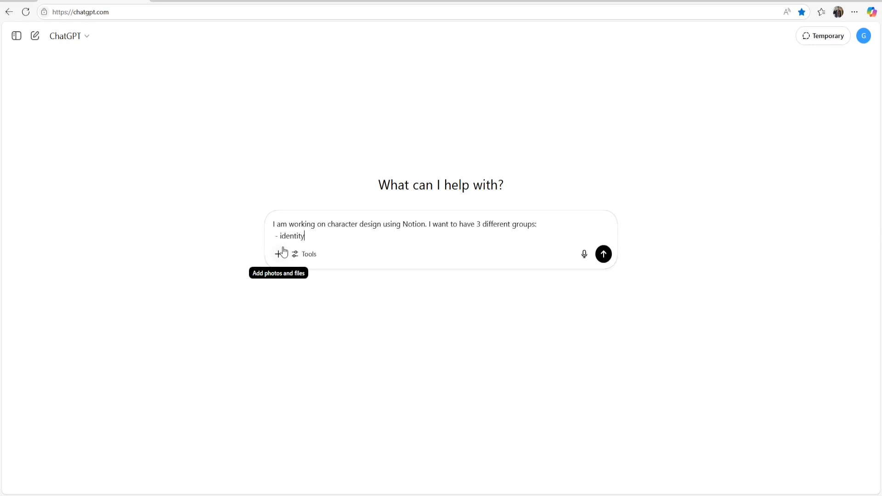
{"action": "key", "text": "BackSpace"}
{"action": "key", "text": "BackSpace"}
{"action": "key", "text": "BackSpace"}
{"action": "key", "text": "BackSpace"}
{"action": "key", "text": "BackSpace"}
{"action": "key", "text": "BackSpace"}
{"action": "key", "text": "BackSpace"}
{"action": "key", "text": "BackSpace"}
{"action": "key", "text": "BackSpace"}
{"action": "type", "text": "ty: immutable infr"}
{"action": "key", "text": "BackSpace"}
{"action": "type", "text": "ormation abo"}
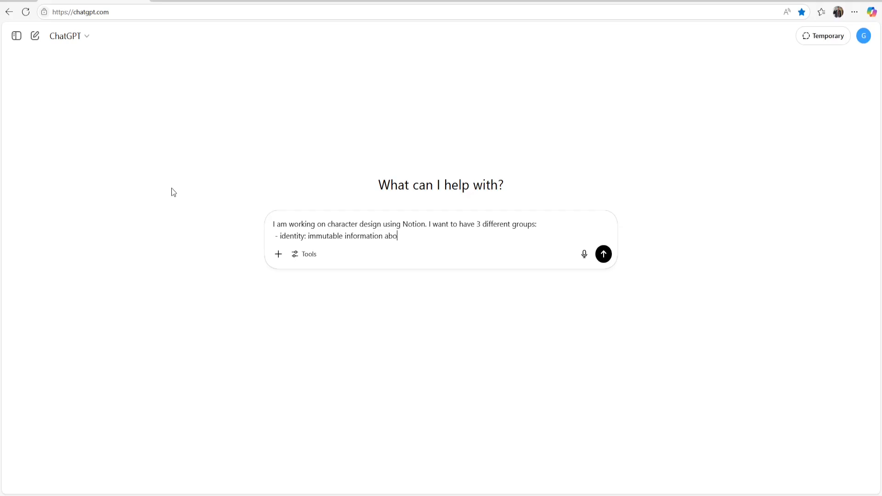
{"action": "type", "text": "ut the character (e.g., name, class, lore)"}
{"action": "key", "text": "shift+Return"}
- Add a second list item to the prompt: "- attributes: stats of the character (e.g., defense, hp, attack, morale)"
{"action": "type", "text": "-"}
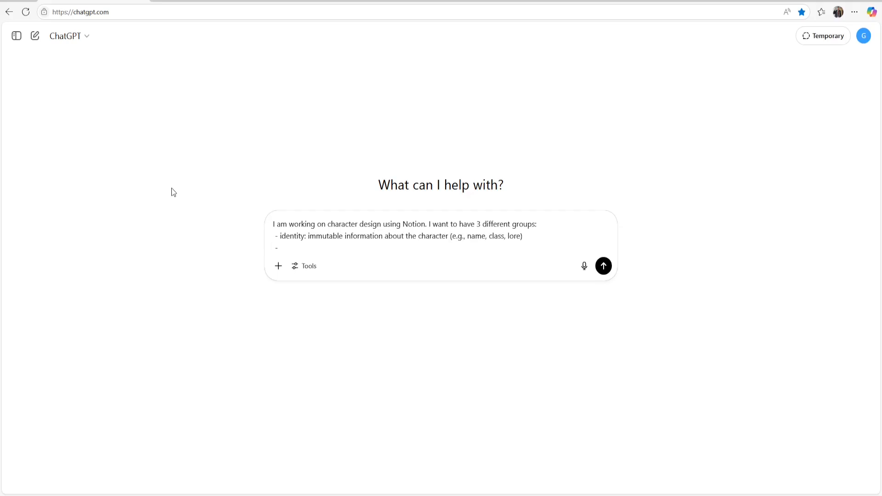
{"action": "type", "text": " attributes: stats of the character"}
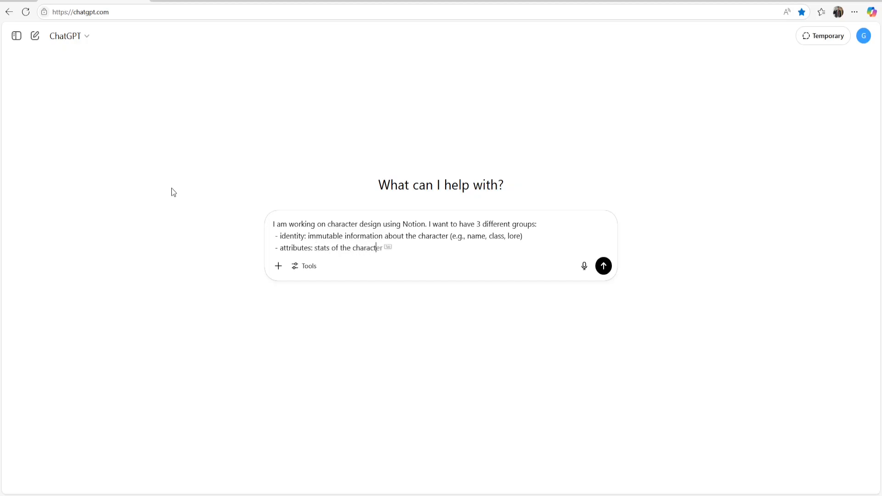
{"action": "type", "text": " (e.g., defense, hp, attack, morale)"}
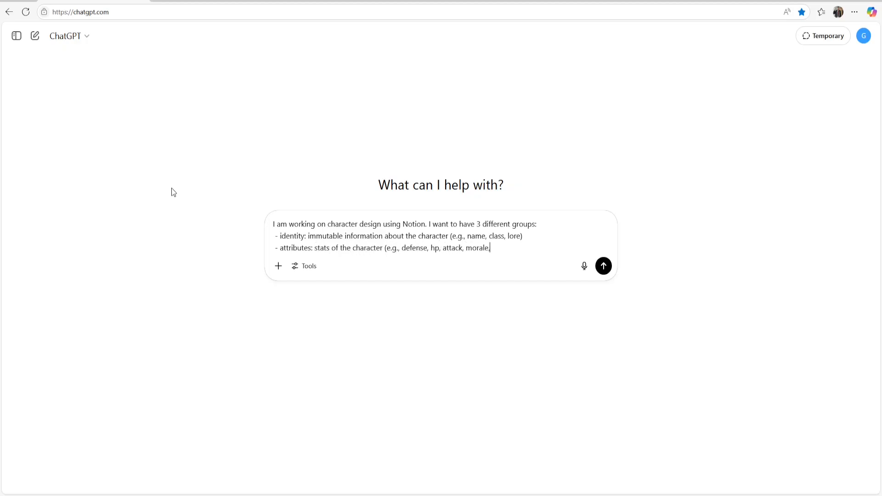
{"action": "key", "text": "shift+Return"}
- Add a third list item to the prompt: "- mechanics: game systems that operate on attributes (e.g., level progression, fame)"
{"action": "type", "text": "- mechanics:"}
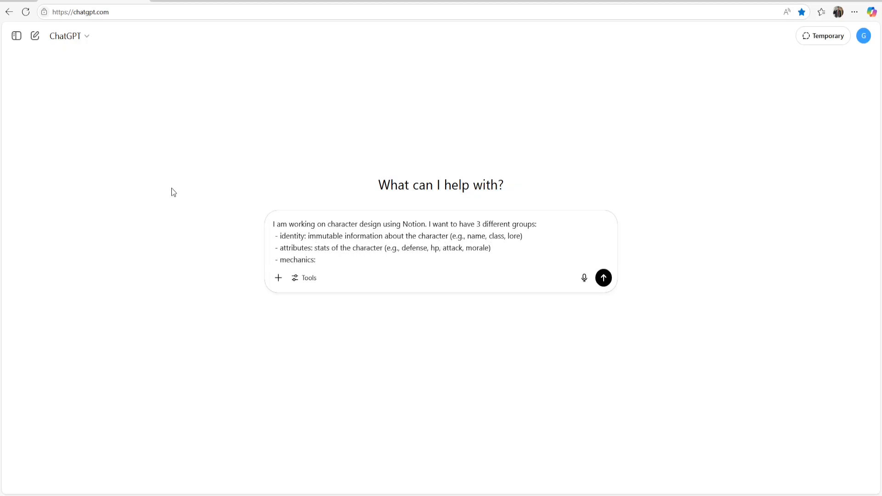
{"action": "type", "text": " game systems that operate on attribu"}
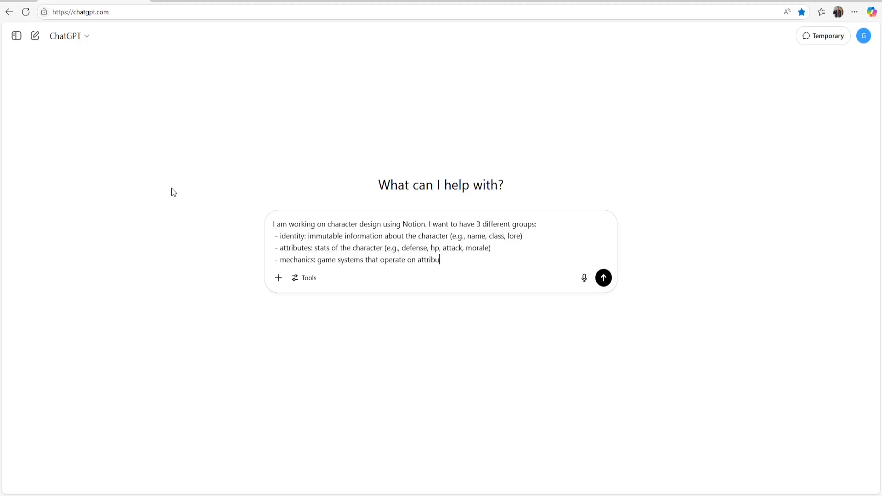
{"action": "type", "text": "tes (e.g., level progression, fame)"}
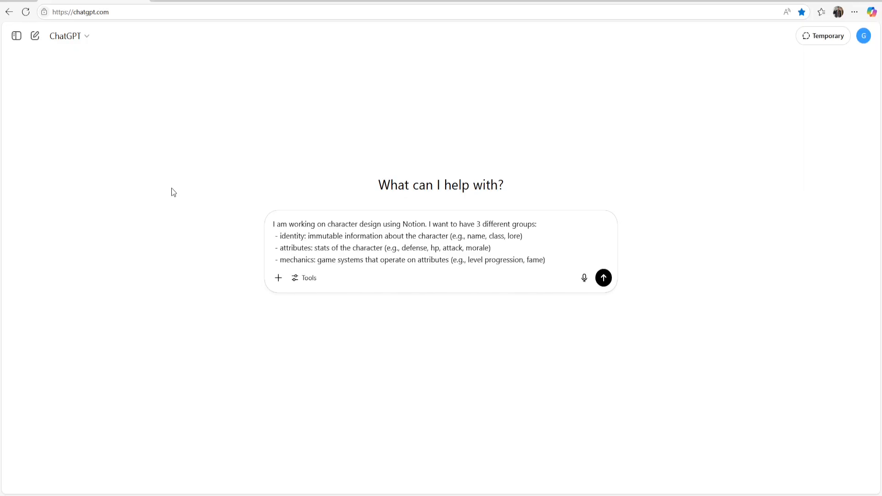
- End the prompt with "Can you provide the tables on Notion to organize this information?" after a blank line, and submit it
{"action": "key", "text": "shift+Return"}
{"action": "key", "text": "shift+Return"}
{"action": "type", "text": "Can you provide the "}
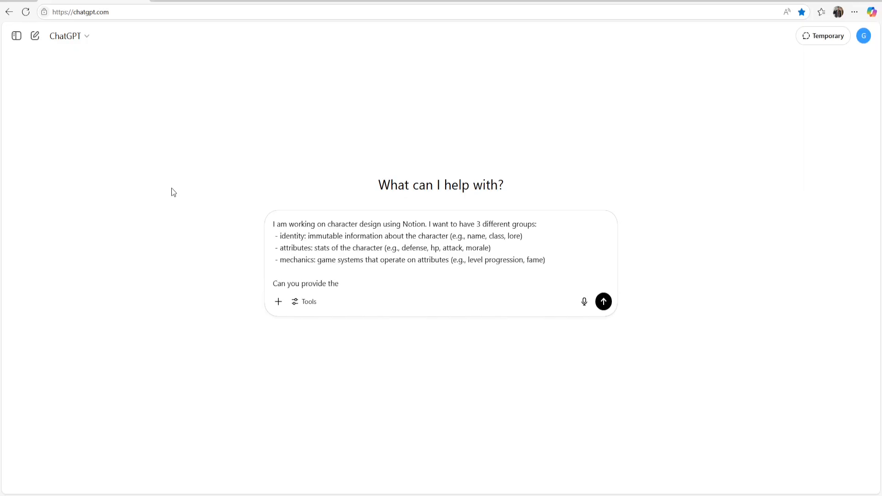
{"action": "type", "text": "tables on Notion to organ"}
{"action": "type", "text": "ize there"}
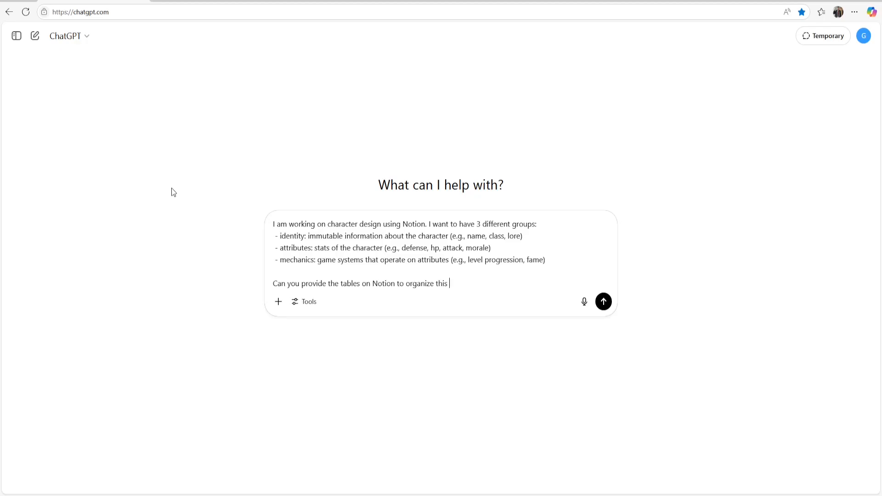
{"action": "type", "text": "information?"}
{"action": "key", "text": "Return"}
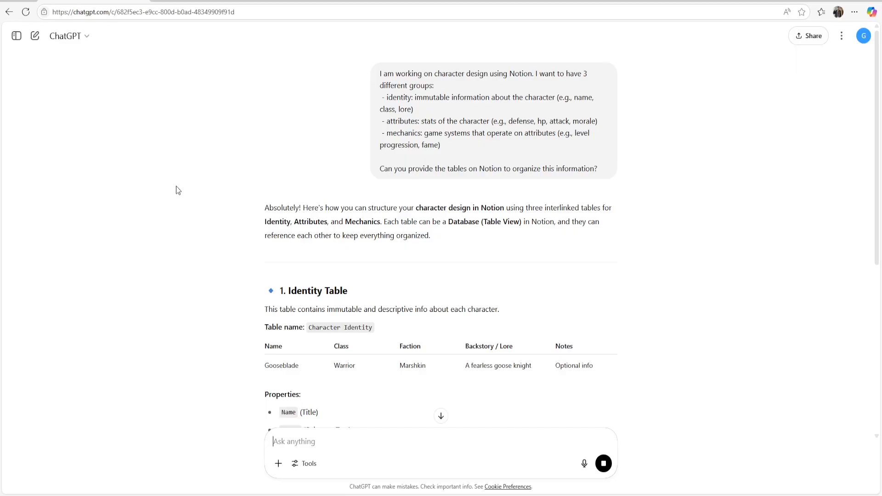
- Read through the suggested identity, attributes and mechanics tables, their properties and the advice on relationships in the response
{"action": "scroll", "coordinate": [229, 206], "scroll_direction": "down", "scroll_amount": 5}
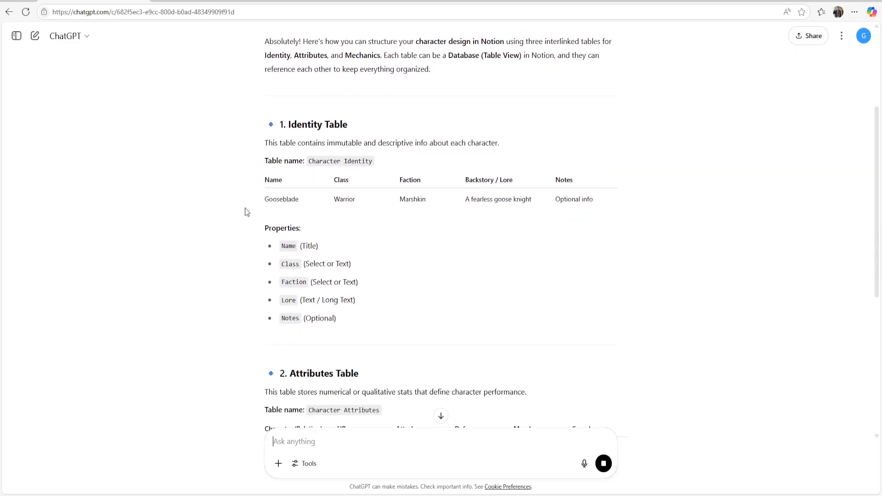
{"action": "scroll", "coordinate": [362, 239], "scroll_direction": "down", "scroll_amount": 5}
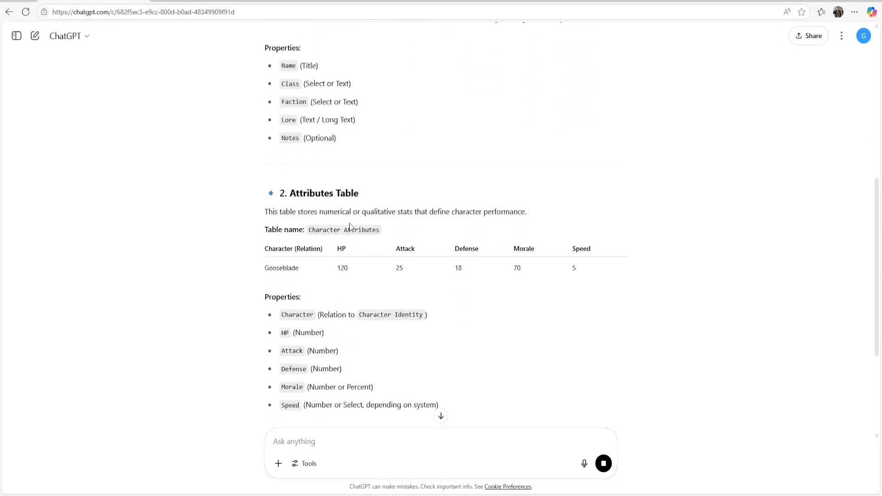
{"action": "scroll", "coordinate": [373, 252], "scroll_direction": "down", "scroll_amount": 5}
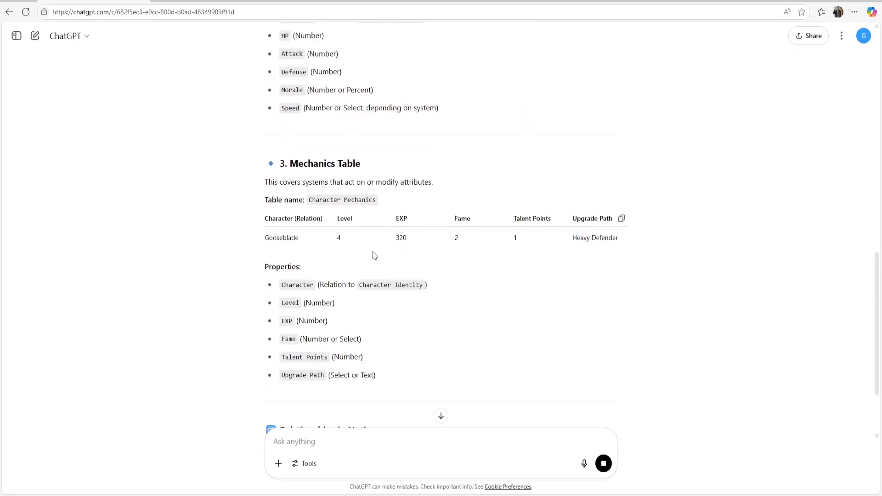
{"action": "scroll", "coordinate": [354, 276], "scroll_direction": "down", "scroll_amount": 3}
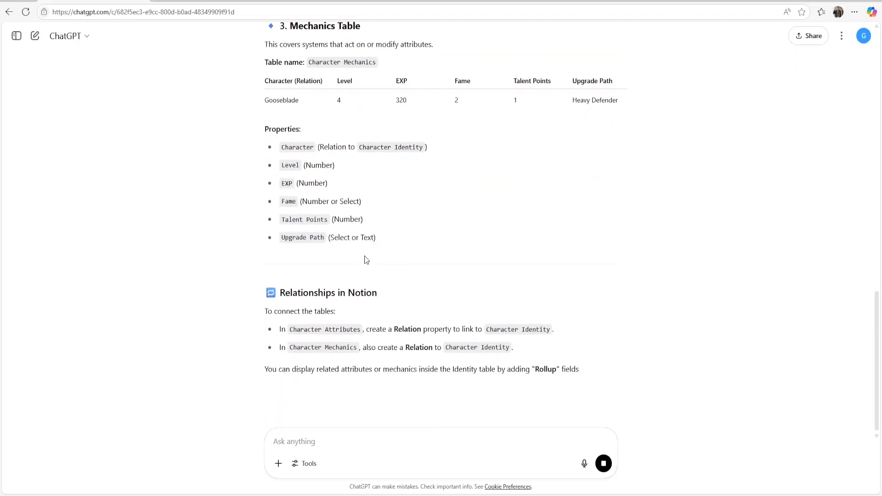
{"action": "scroll", "coordinate": [363, 257], "scroll_direction": "down", "scroll_amount": 2}
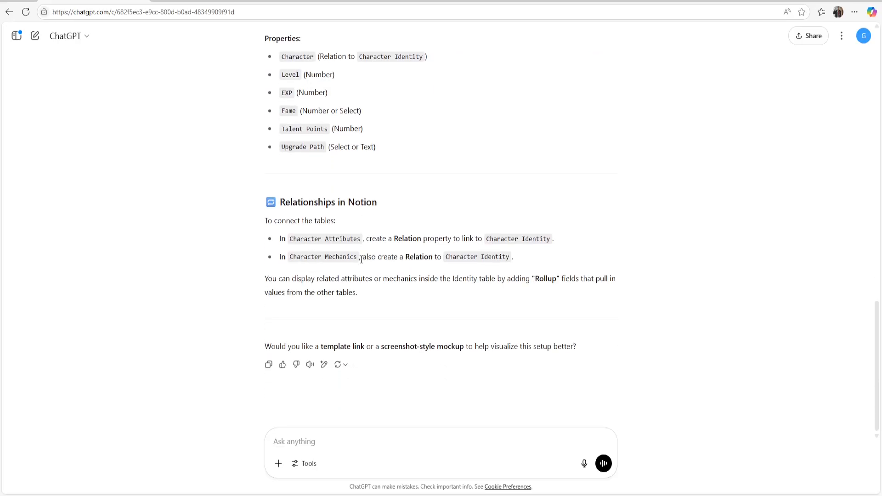
{"action": "scroll", "coordinate": [362, 260], "scroll_direction": "up", "scroll_amount": 15}
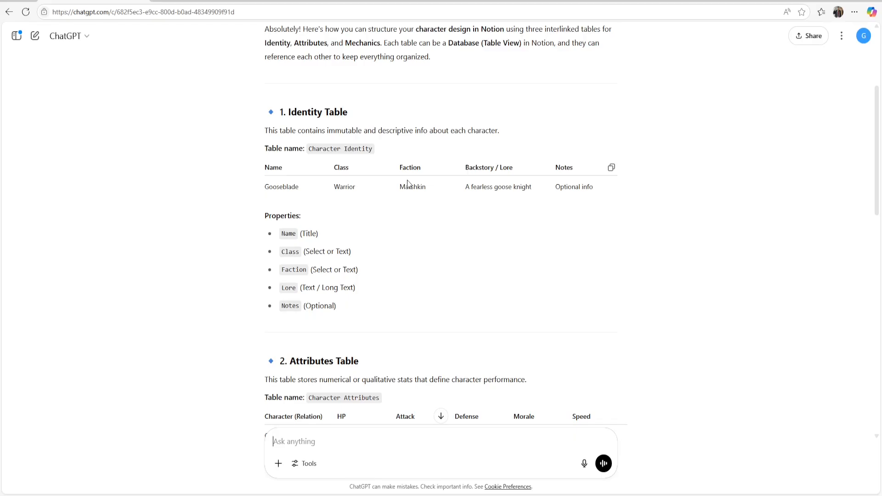
{"action": "scroll", "coordinate": [407, 181], "scroll_direction": "down", "scroll_amount": 10}
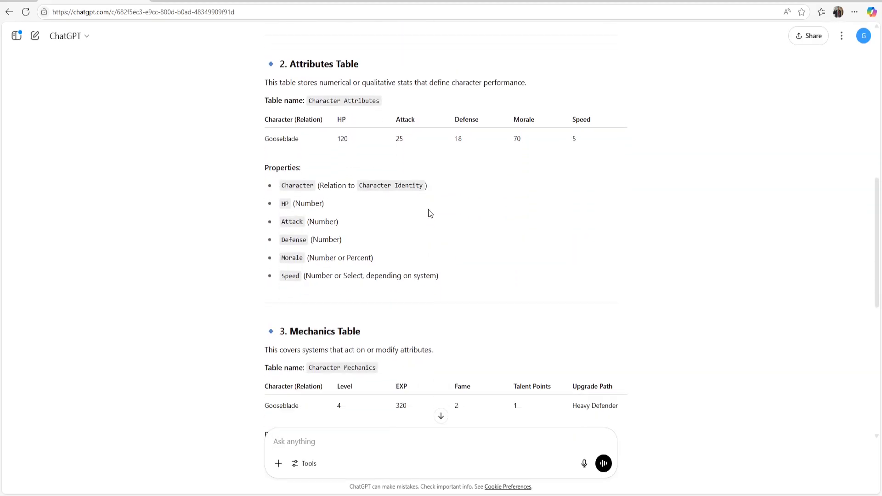
{"action": "scroll", "coordinate": [382, 263], "scroll_direction": "up", "scroll_amount": 1}
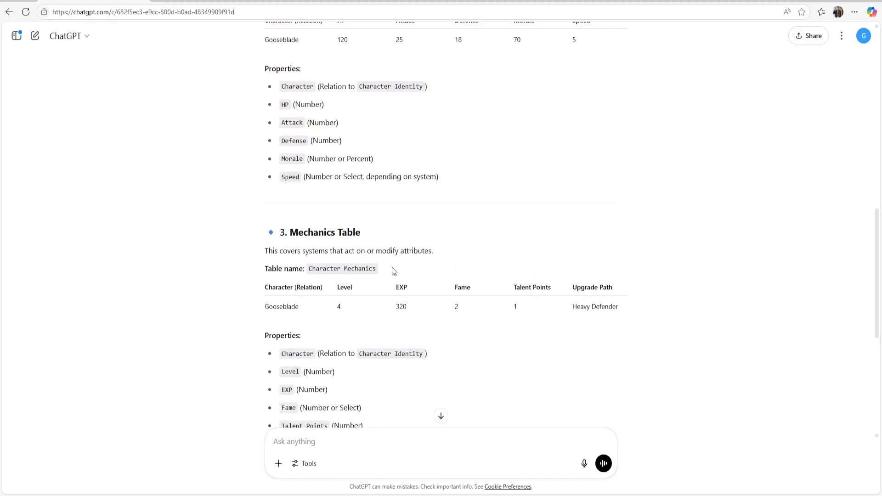
{"action": "scroll", "coordinate": [394, 272], "scroll_direction": "up", "scroll_amount": 10}
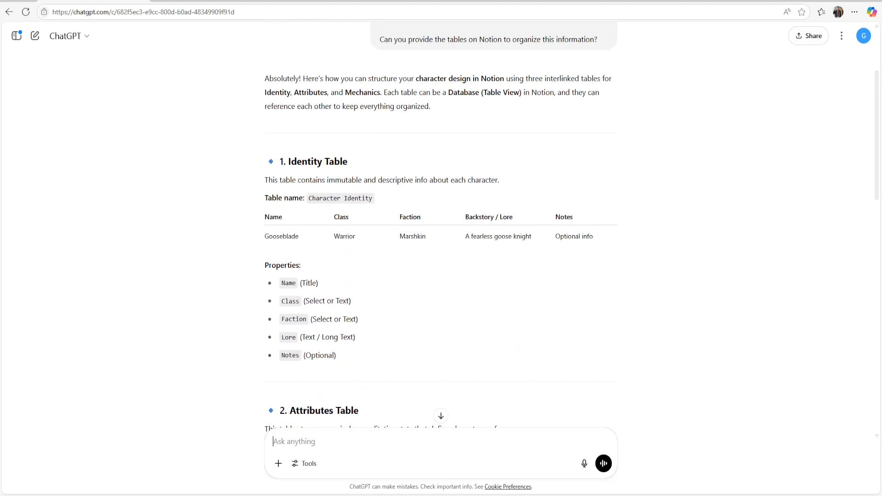
- Switch to Notion and create an empty database titled "Character Identity" in the teamspace
{"action": "key", "text": "alt+Tab"}
{"action": "left_click", "coordinate": [57, 199]}
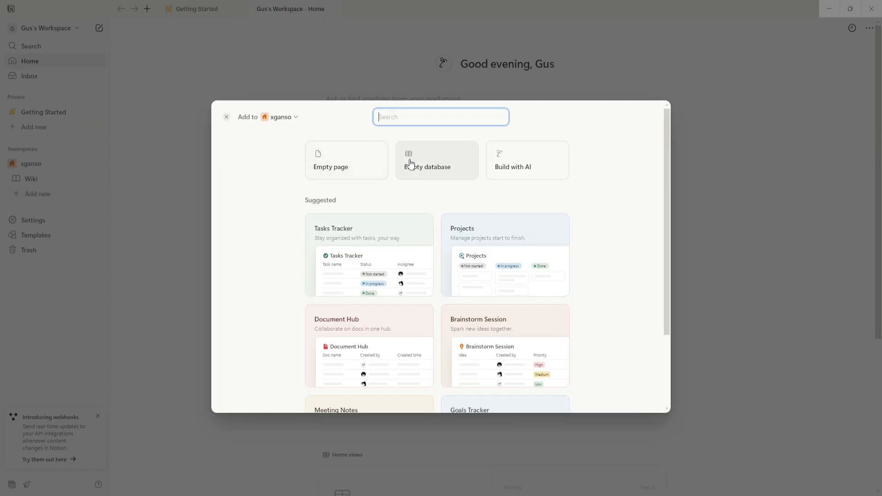
{"action": "left_click", "coordinate": [409, 165]}
{"action": "left_click", "coordinate": [180, 94]}
{"action": "type", "text": "C"}
{"action": "left_click", "coordinate": [182, 68]}
{"action": "type", "text": "Chara"}
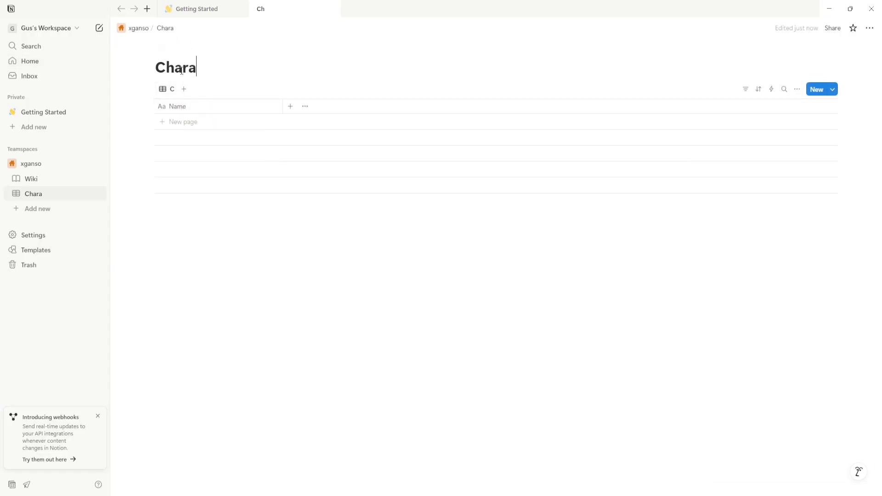
{"action": "type", "text": "cter Identity"}
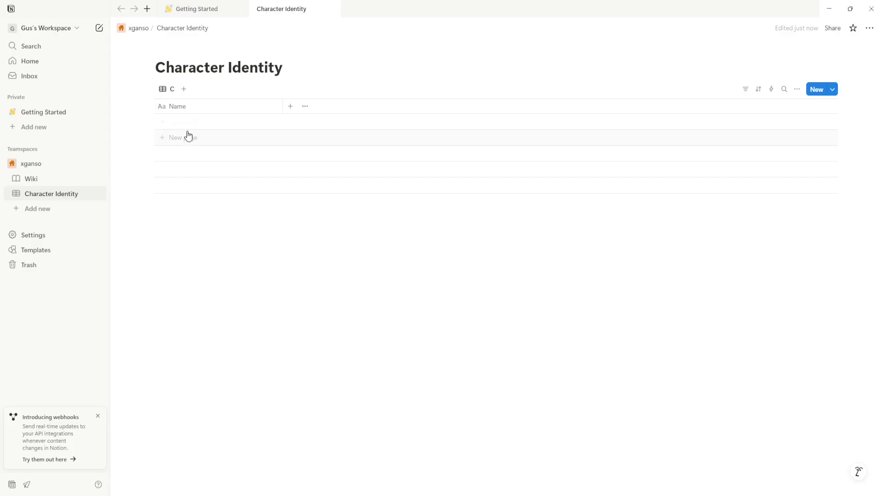
{"action": "left_click", "coordinate": [184, 89]}
{"action": "left_click", "coordinate": [169, 91]}
{"action": "left_click", "coordinate": [168, 91]}
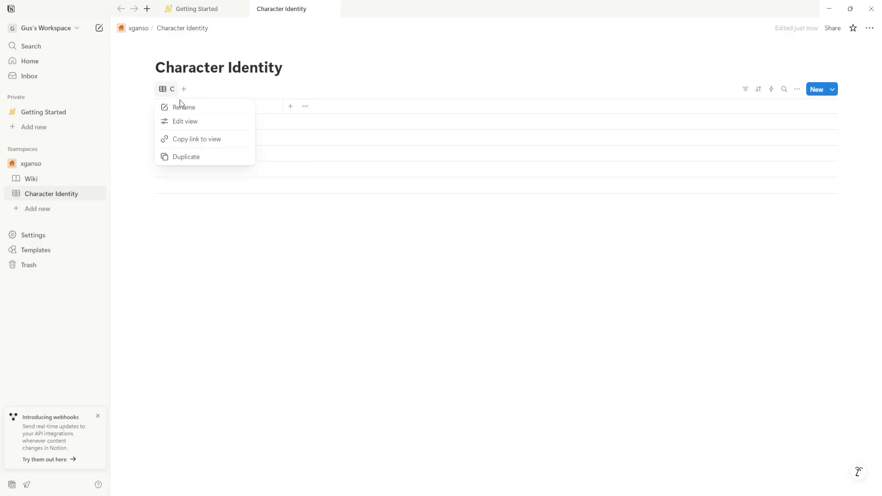
{"action": "double_click", "coordinate": [189, 103]}
{"action": "double_click", "coordinate": [201, 125]}
{"action": "left_click", "coordinate": [191, 144]}
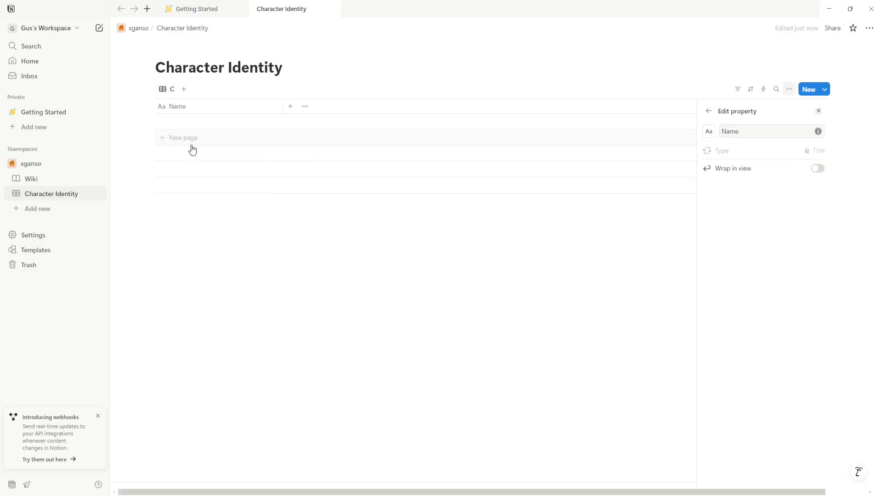
{"action": "left_click", "coordinate": [180, 107]}
- Add a text property named "Text" to the Character Identity database
{"action": "left_click", "coordinate": [290, 107]}
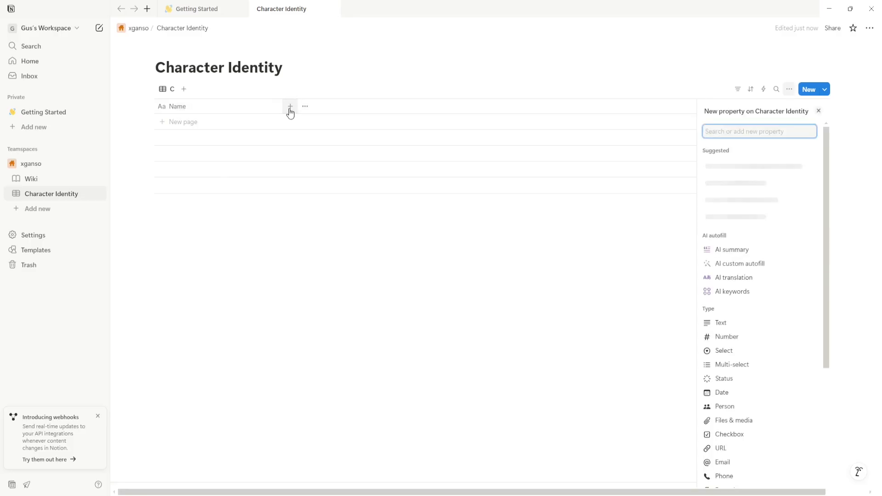
{"action": "left_click", "coordinate": [717, 323]}
{"action": "type", "text": "Class"}
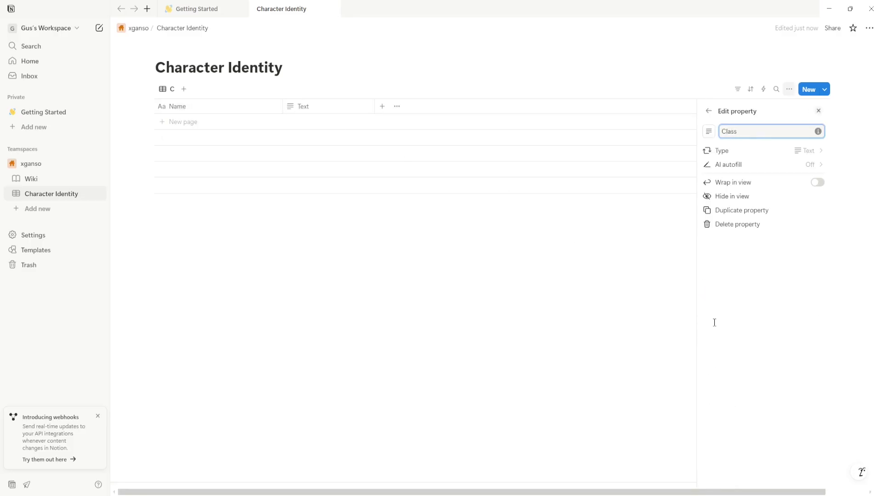
{"action": "key", "text": "ctrl+a"}
{"action": "type", "text": "Text"}
{"action": "left_click", "coordinate": [303, 301]}
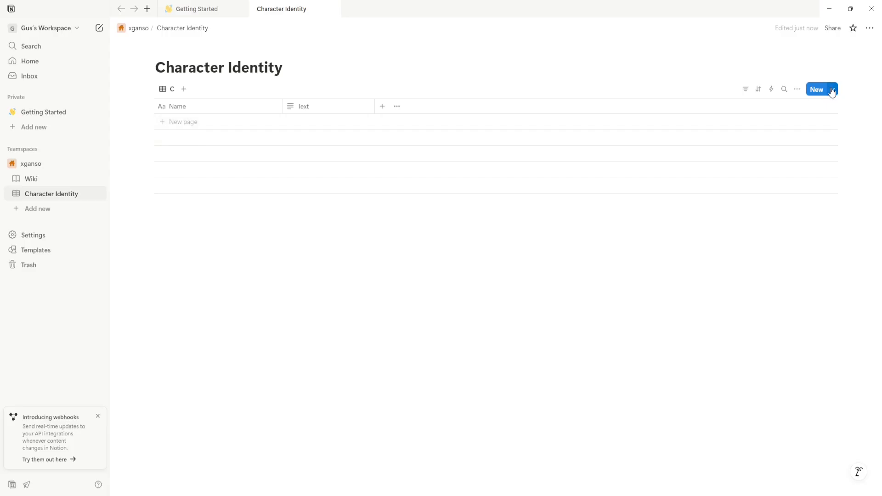
- Add an empty page row to the Character Identity table
{"action": "left_click", "coordinate": [184, 90]}
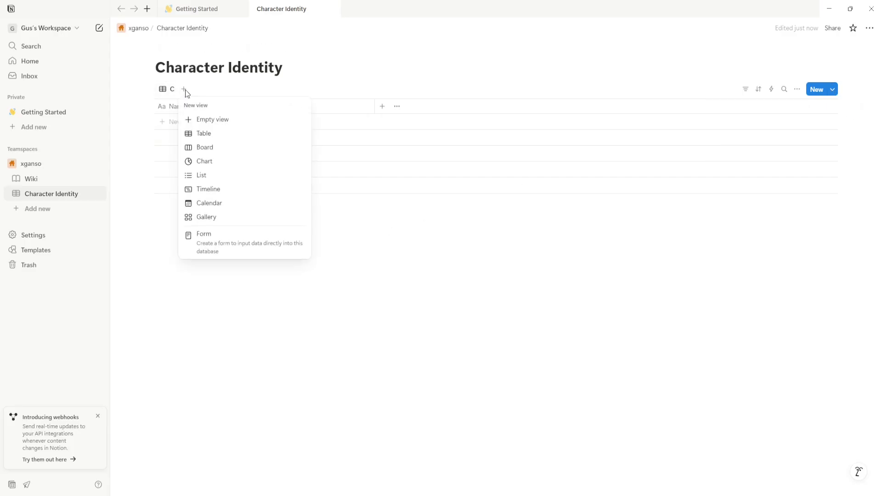
{"action": "left_click", "coordinate": [158, 123]}
{"action": "left_click", "coordinate": [158, 122]}
{"action": "left_click", "coordinate": [382, 106]}
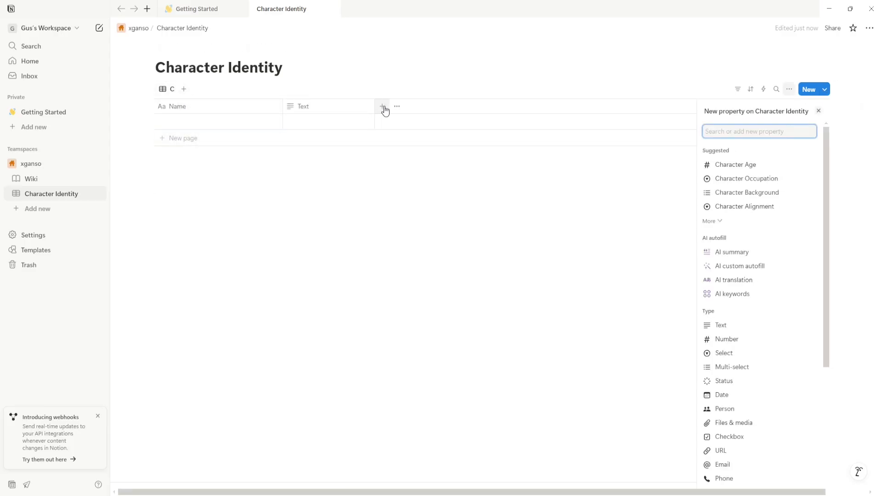
{"action": "left_click", "coordinate": [730, 324]}
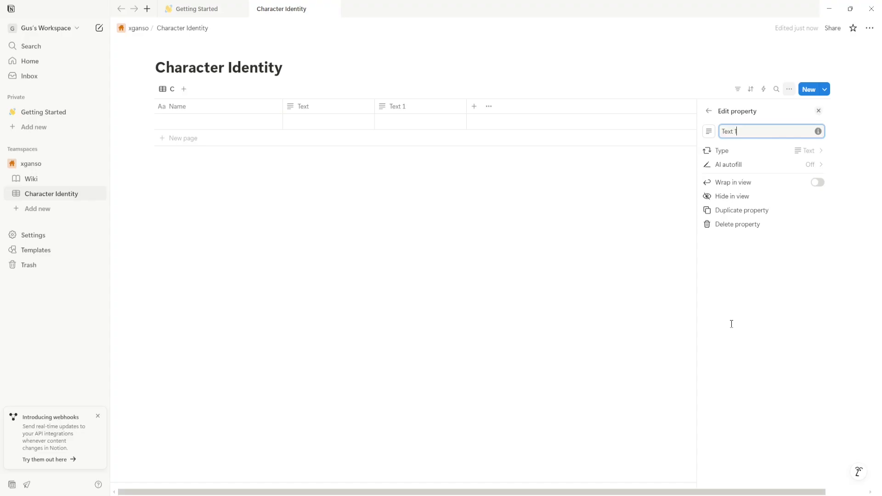
{"action": "left_click", "coordinate": [404, 110]}
{"action": "left_click", "coordinate": [416, 276]}
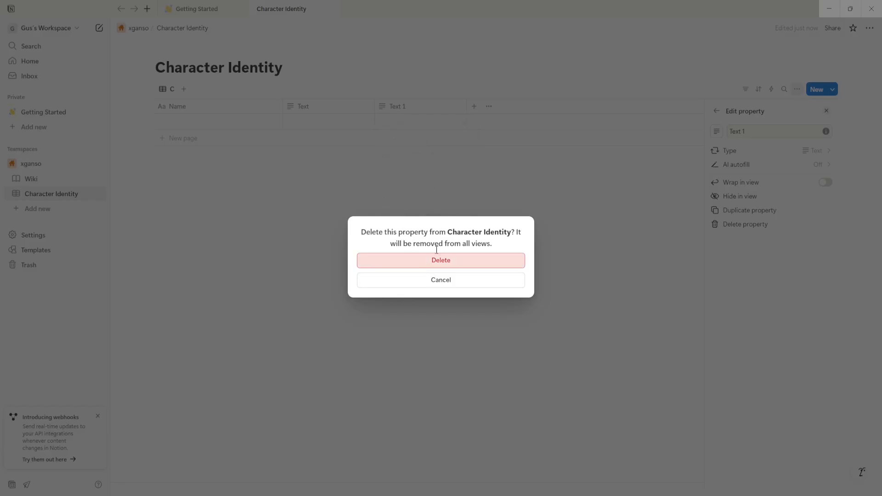
{"action": "left_click", "coordinate": [440, 261]}
- Add the suggested Character Age and Character Background properties to the Character Identity table, with Character Background placed before Character Age
{"action": "left_click", "coordinate": [381, 106]}
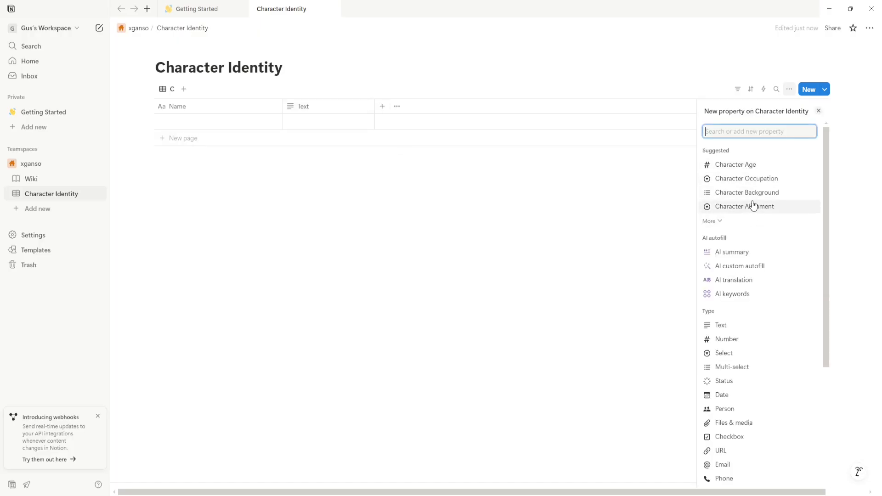
{"action": "left_click", "coordinate": [745, 167]}
{"action": "left_click", "coordinate": [474, 106]}
{"action": "left_click", "coordinate": [474, 107]}
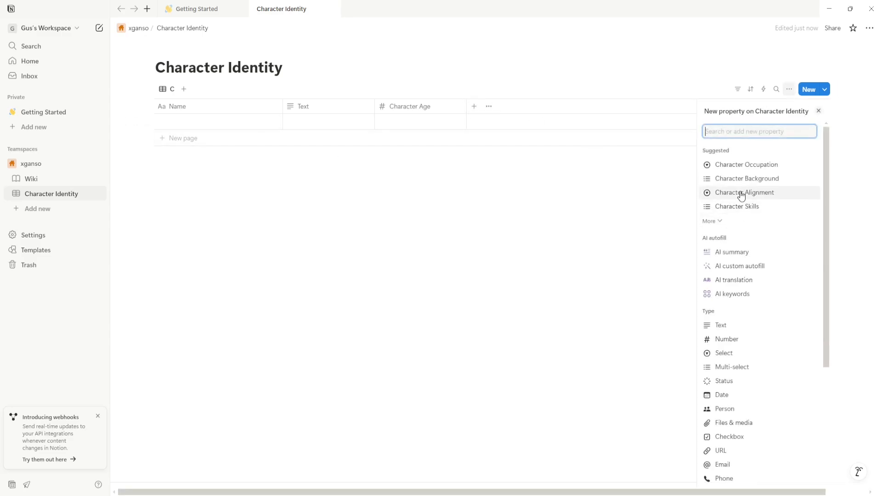
{"action": "left_click", "coordinate": [747, 178]}
{"action": "left_click_drag", "start_coordinate": [479, 106], "coordinate": [435, 108]}
- Rename the Text property to "Class", and enter "Lore" as the name for Character Background and "Age" for Character Age
{"action": "left_click", "coordinate": [328, 111]}
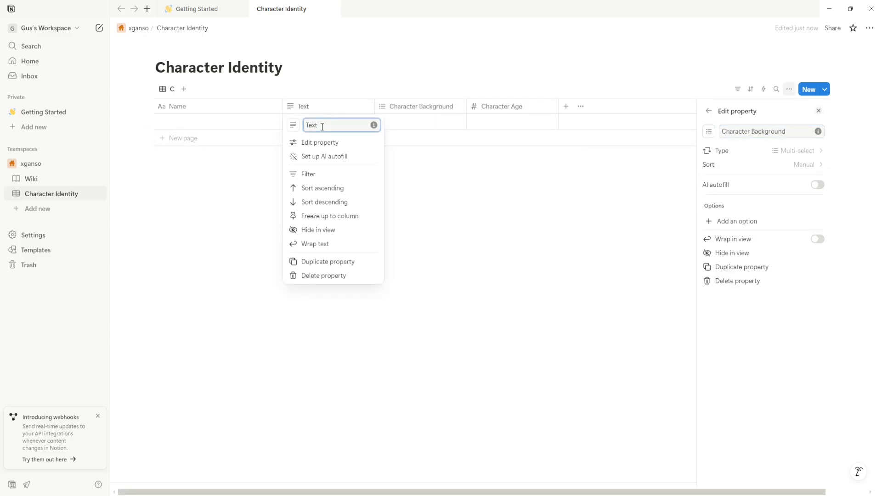
{"action": "type", "text": "Character Class"}
{"action": "key", "text": "ctrl+BackSpace"}
{"action": "left_click", "coordinate": [427, 106]}
{"action": "type", "text": "Lore"}
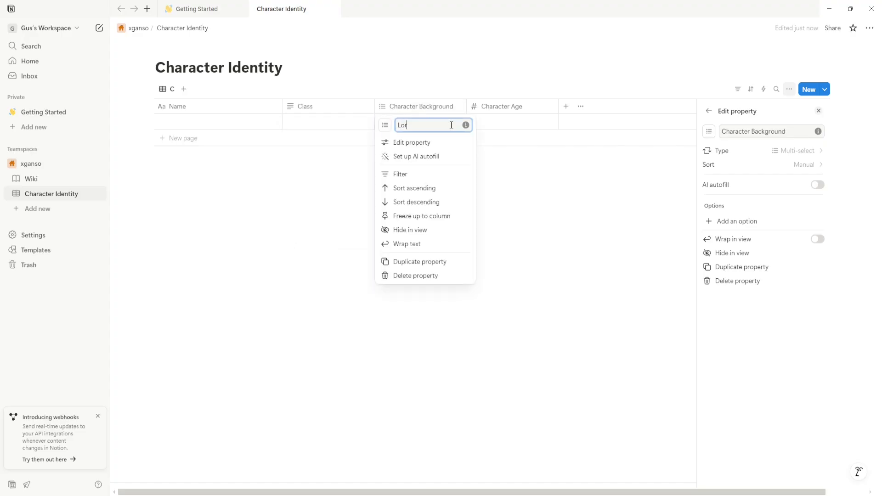
{"action": "key", "text": "Return"}
{"action": "left_click", "coordinate": [508, 109]}
{"action": "type", "text": "Age"}
{"action": "key", "text": "Return"}
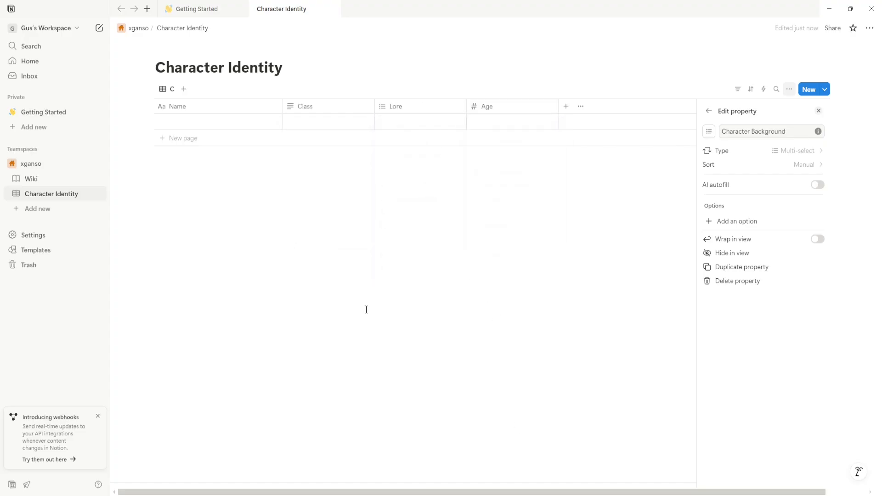
- Rename the table view of the Character Identity database to "Identity"
{"action": "left_click", "coordinate": [177, 92]}
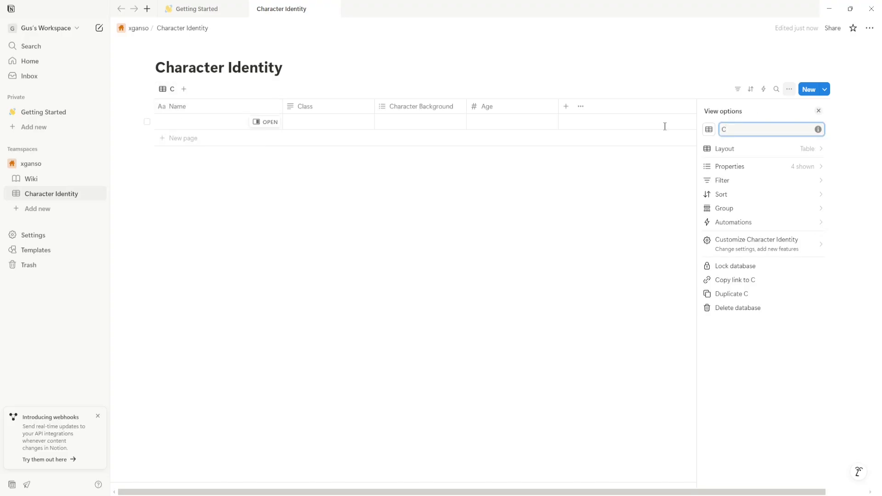
{"action": "key", "text": "BackSpace"}
{"action": "type", "text": "Identity"}
{"action": "left_click", "coordinate": [504, 292]}
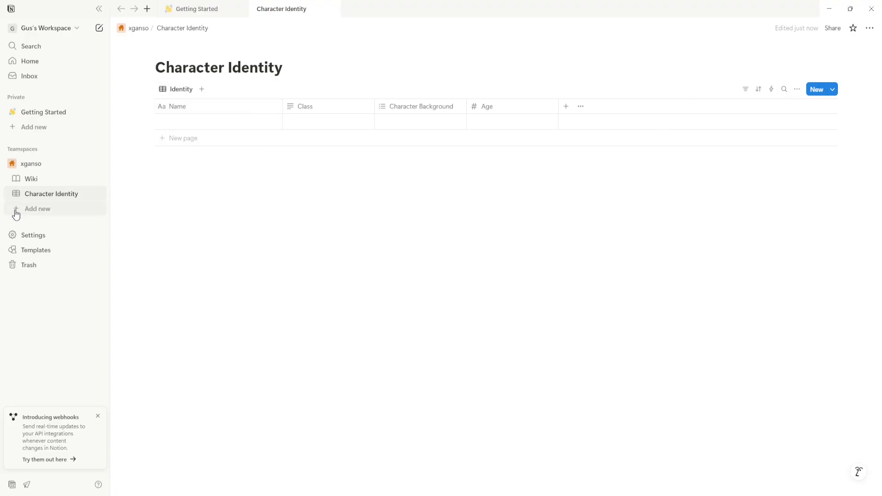
- Create an empty database titled "Character Attributes" in the teamspace and name its table view "Attributes"
{"action": "left_click", "coordinate": [16, 213]}
{"action": "left_click", "coordinate": [455, 166]}
{"action": "left_click", "coordinate": [181, 89]}
{"action": "left_click", "coordinate": [188, 109]}
{"action": "type", "text": "Attr"}
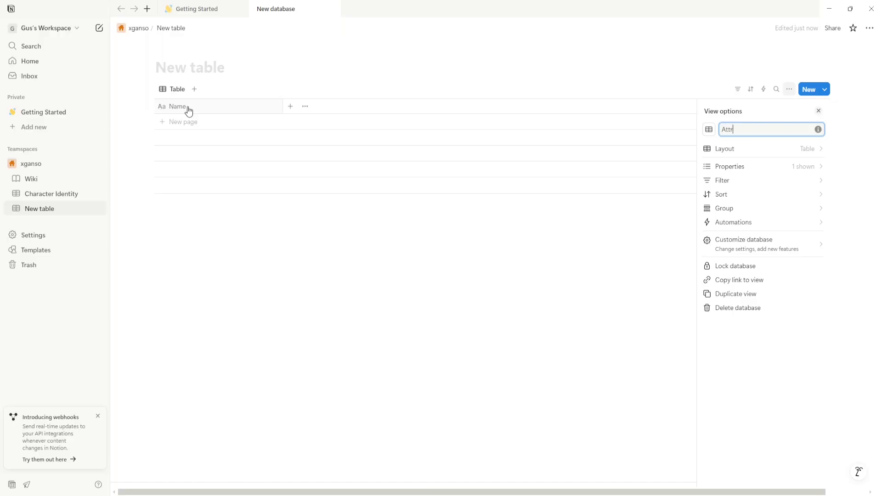
{"action": "type", "text": "ibutes"}
{"action": "left_click", "coordinate": [183, 69]}
{"action": "type", "text": "Character Attribu"}
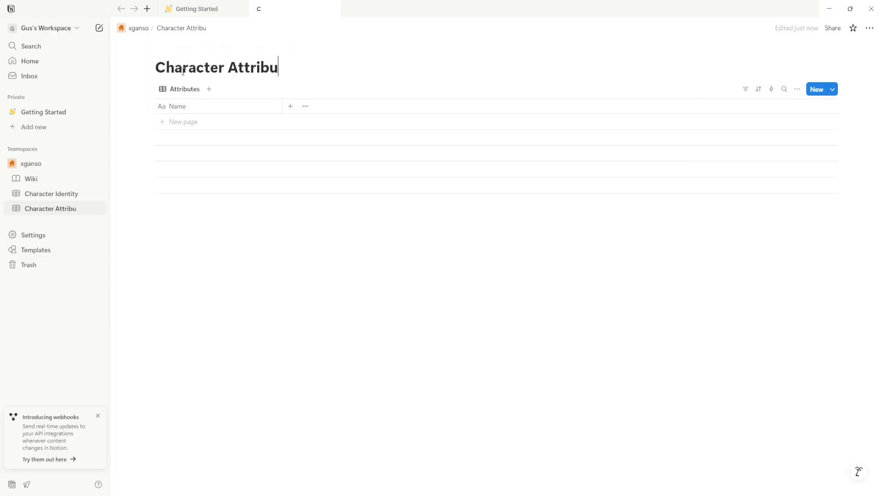
{"action": "type", "text": "tes"}
- Return to the Character Identity database and delete its Class property
{"action": "left_click", "coordinate": [53, 194]}
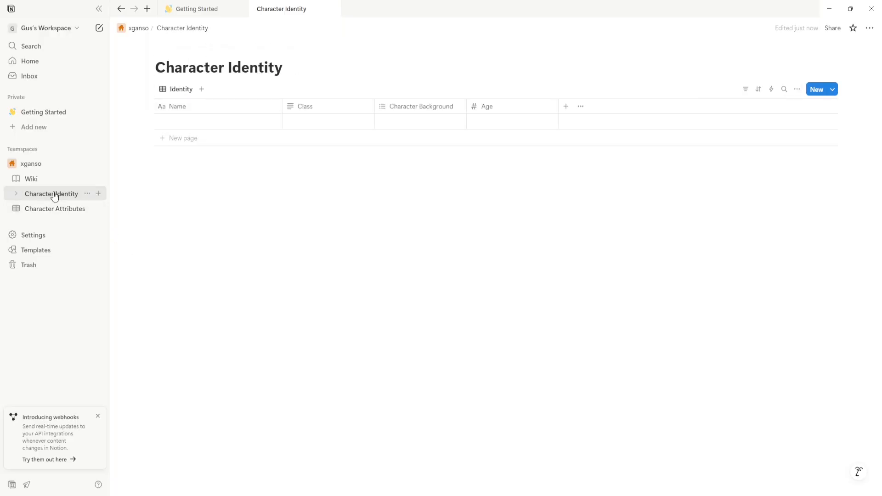
{"action": "left_click", "coordinate": [360, 104]}
{"action": "left_click", "coordinate": [310, 109]}
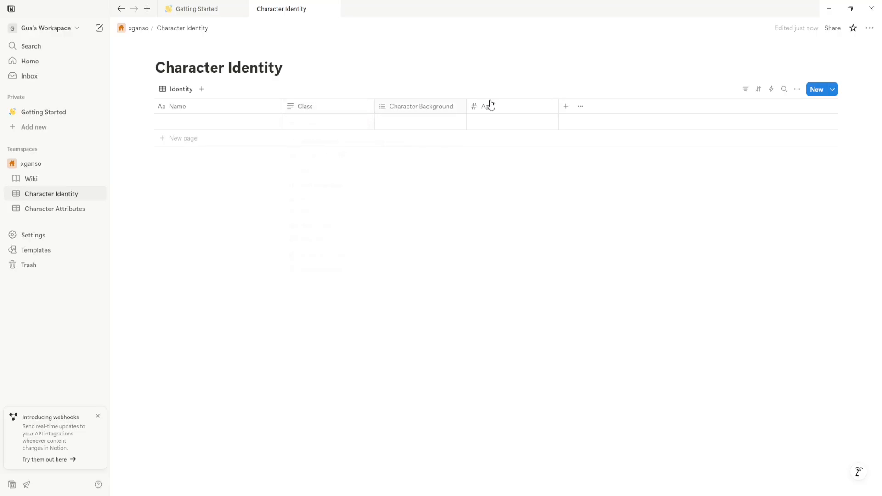
{"action": "left_click", "coordinate": [311, 109]}
{"action": "left_click", "coordinate": [337, 275]}
{"action": "left_click", "coordinate": [323, 111]}
{"action": "left_click", "coordinate": [345, 276]}
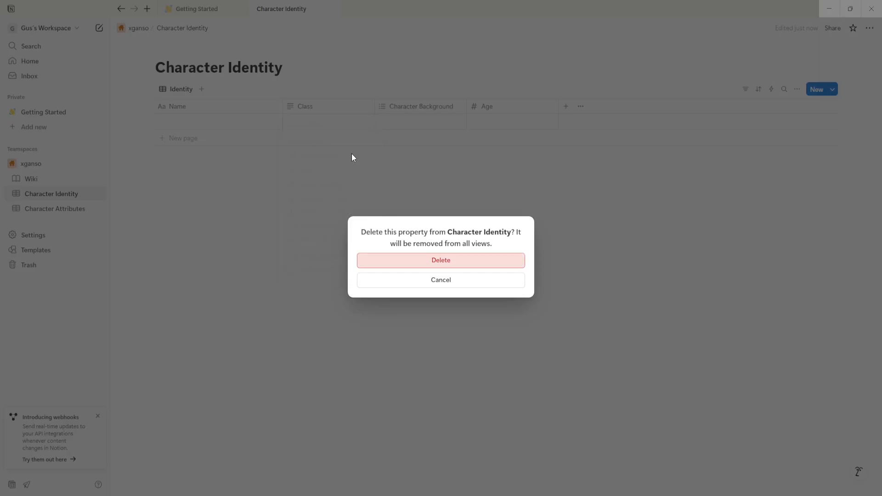
{"action": "left_click", "coordinate": [442, 266]}
- Delete the Character Background and Age properties from the Character Identity database
{"action": "left_click", "coordinate": [324, 107]}
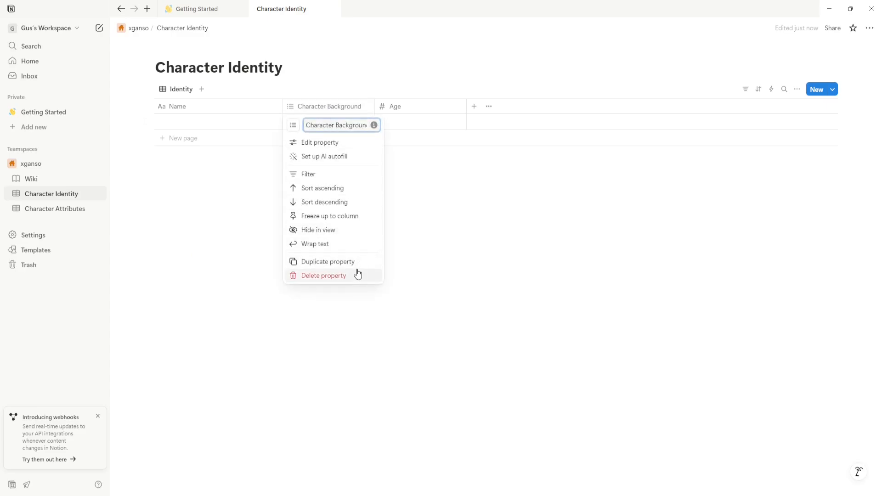
{"action": "left_click", "coordinate": [335, 276]}
{"action": "left_click", "coordinate": [419, 259]}
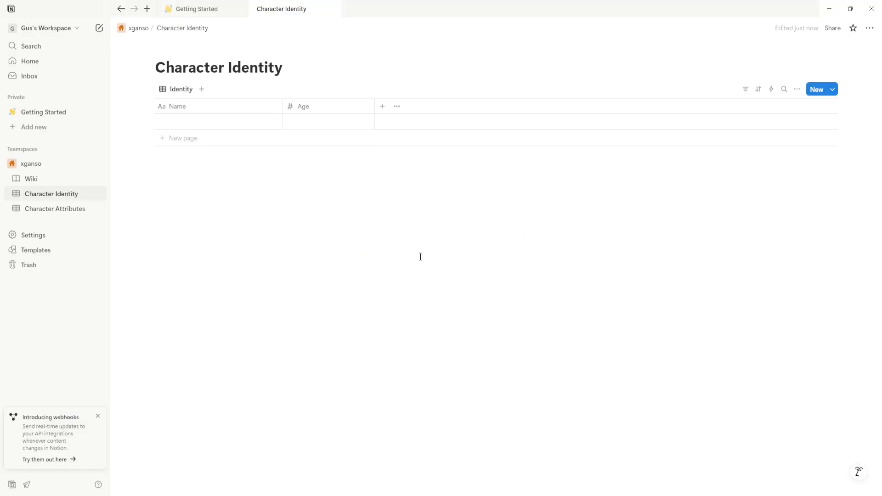
{"action": "left_click", "coordinate": [328, 106]}
{"action": "left_click", "coordinate": [337, 264]}
{"action": "left_click", "coordinate": [336, 261]}
{"action": "left_click", "coordinate": [315, 106]}
{"action": "left_click", "coordinate": [331, 262]}
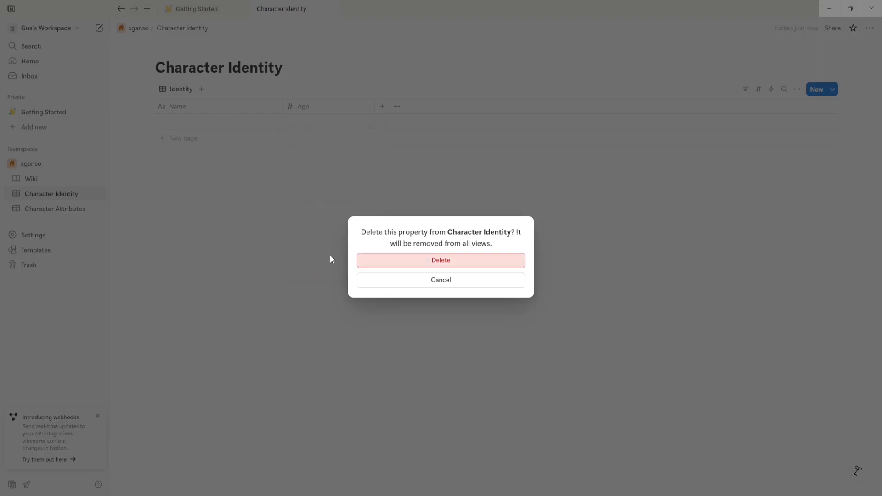
{"action": "left_click", "coordinate": [437, 262]}
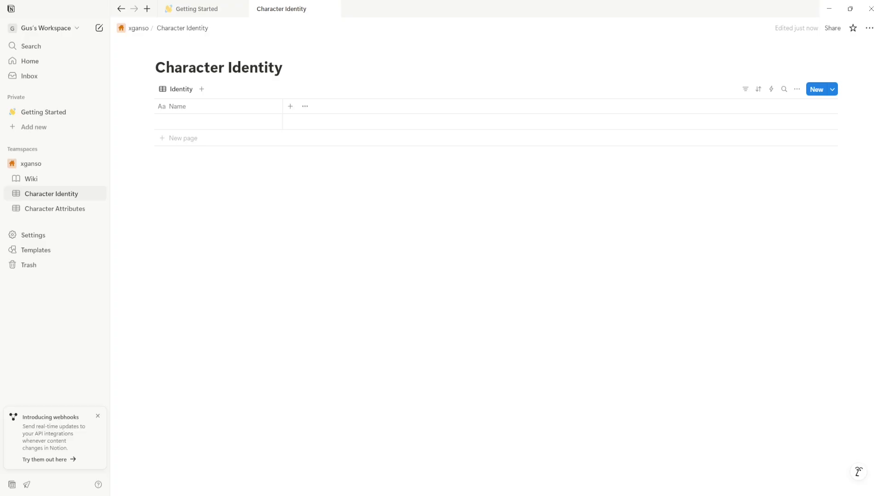
- Rename the Name property to "Property Name" and the table view to "Property Schema" in the Character Identity database
{"action": "left_click", "coordinate": [195, 106]}
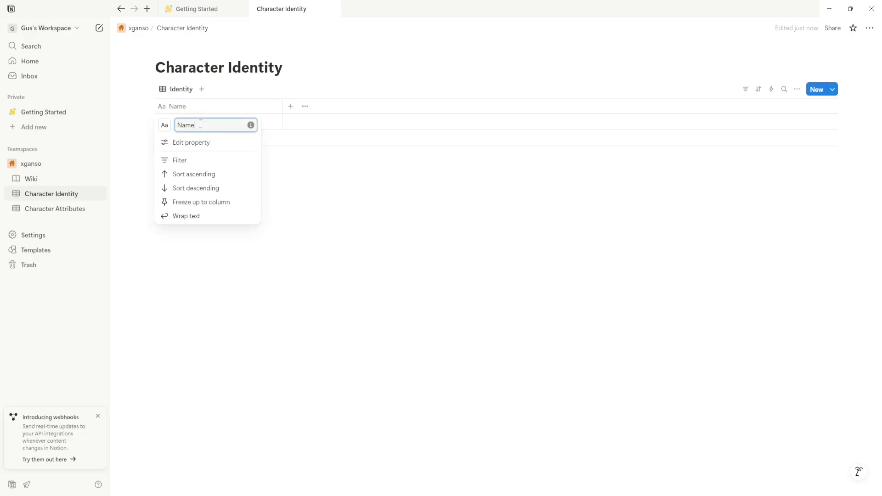
{"action": "left_click", "coordinate": [178, 125]}
{"action": "type", "text": "Property"}
{"action": "left_click", "coordinate": [175, 89]}
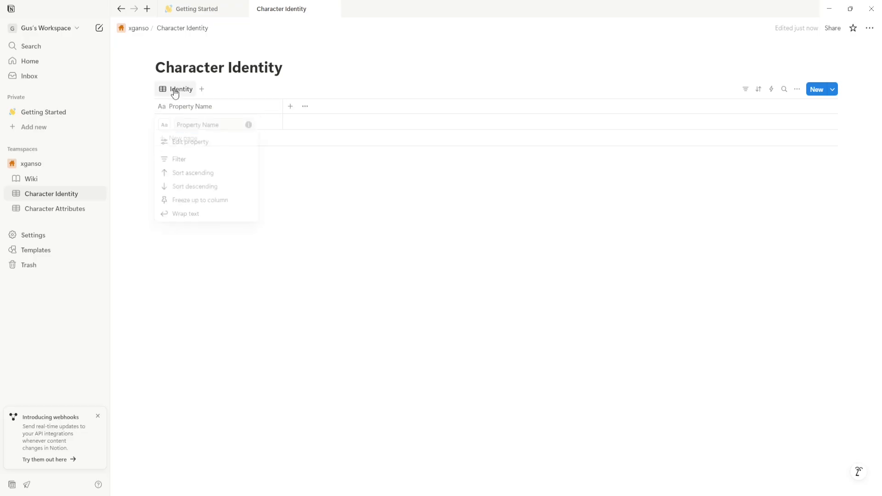
{"action": "type", "text": "Property Schema"}
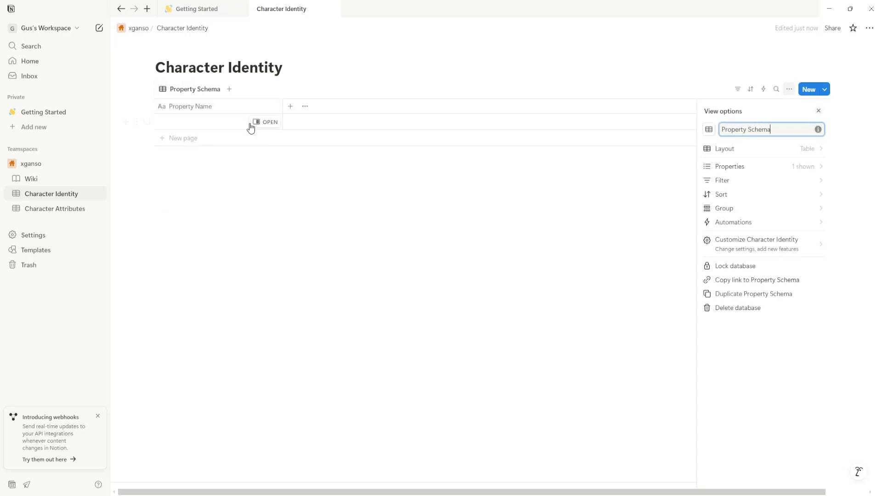
- Add two text properties named "Type" and "Description" to the Character Identity table
{"action": "left_click", "coordinate": [291, 107]}
{"action": "type", "text": "Type"}
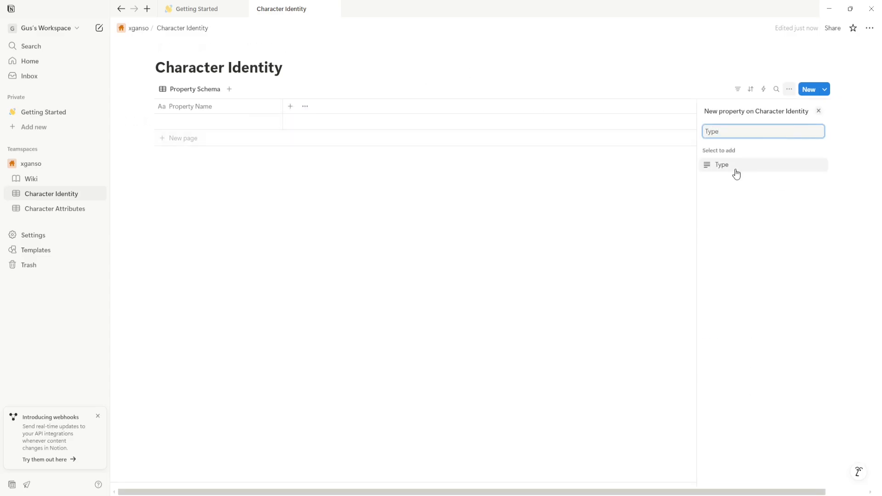
{"action": "left_click", "coordinate": [735, 168]}
{"action": "left_click", "coordinate": [381, 162]}
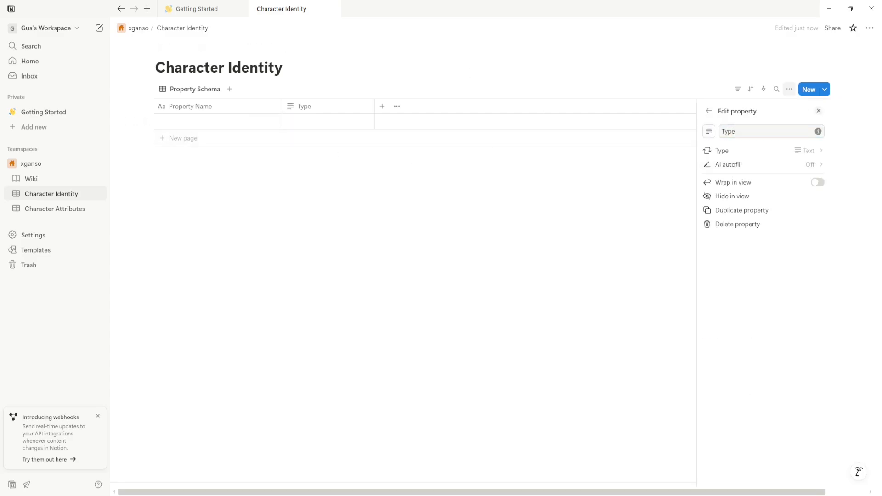
{"action": "left_click", "coordinate": [383, 107]}
{"action": "type", "text": "Description"}
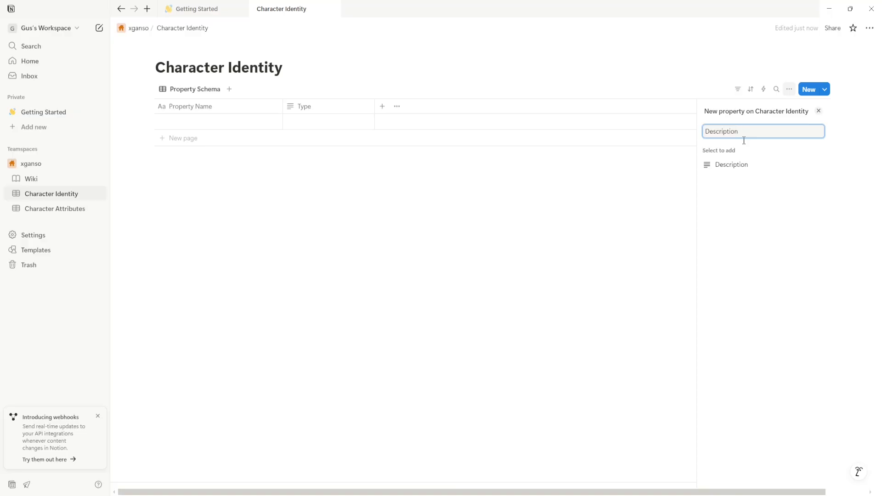
{"action": "left_click", "coordinate": [736, 165]}
- Add a text property named "Notes / Examples" after the Description property
{"action": "left_click", "coordinate": [473, 107]}
{"action": "type", "text": "N"}
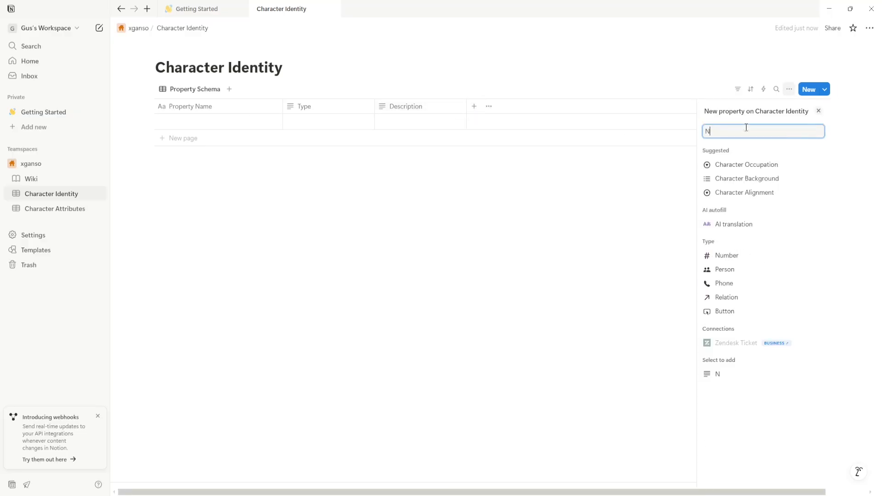
{"action": "type", "text": "otes / Examples"}
{"action": "key", "text": "Return"}
- Enter "Name" as the property name in the empty first row and add a second row named "Class"
{"action": "left_click", "coordinate": [225, 122]}
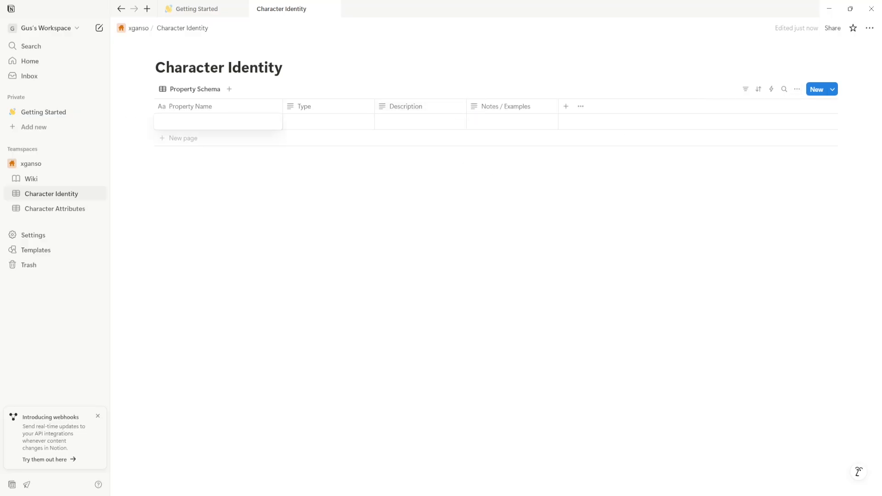
{"action": "type", "text": "Name"}
{"action": "key", "text": "Return"}
{"action": "left_click", "coordinate": [200, 138]}
{"action": "type", "text": "Class"}
{"action": "key", "text": "Return"}
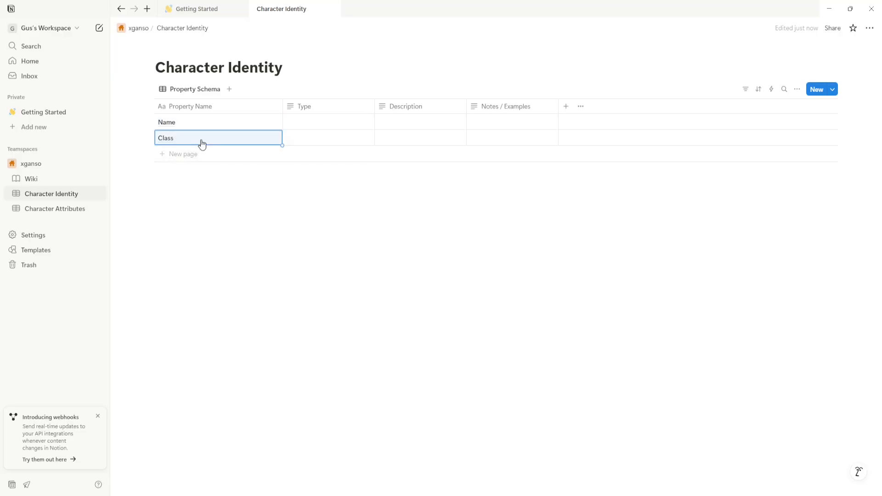
- Add rows named "Faction" and "Race / Species" below the Class row
{"action": "left_click", "coordinate": [200, 154]}
{"action": "type", "text": "Faction"}
{"action": "key", "text": "Return"}
{"action": "left_click", "coordinate": [195, 171]}
{"action": "type", "text": "Race / Species"}
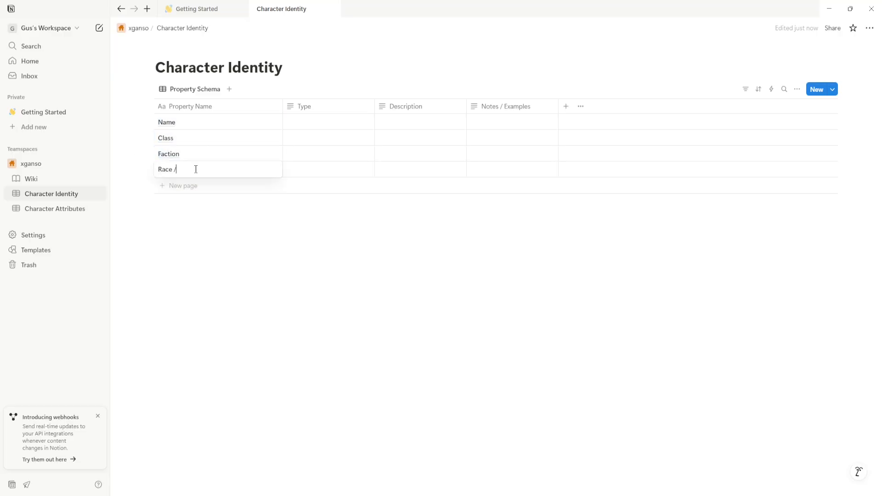
{"action": "key", "text": "Return"}
- Add rows named "Origin" and "Age" below the Race / Species row
{"action": "left_click", "coordinate": [179, 186]}
{"action": "type", "text": "Origin"}
{"action": "key", "text": "Return"}
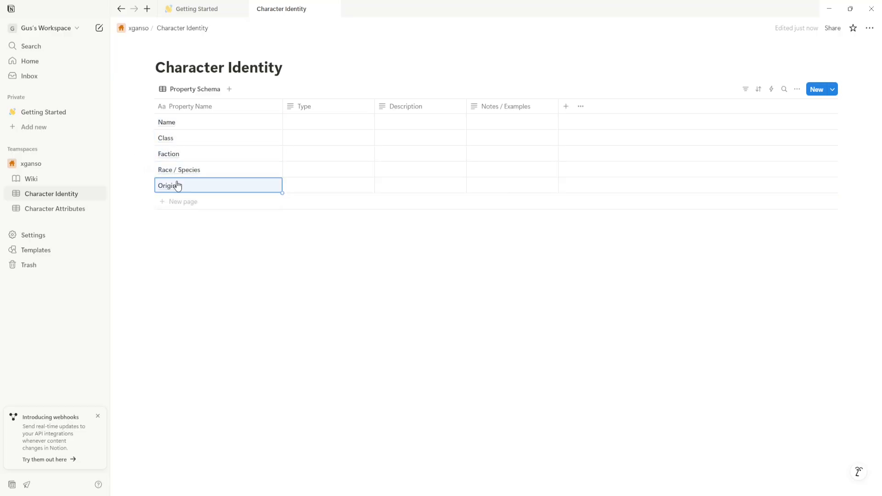
{"action": "left_click", "coordinate": [176, 202]}
{"action": "type", "text": "Age"}
{"action": "key", "text": "Return"}
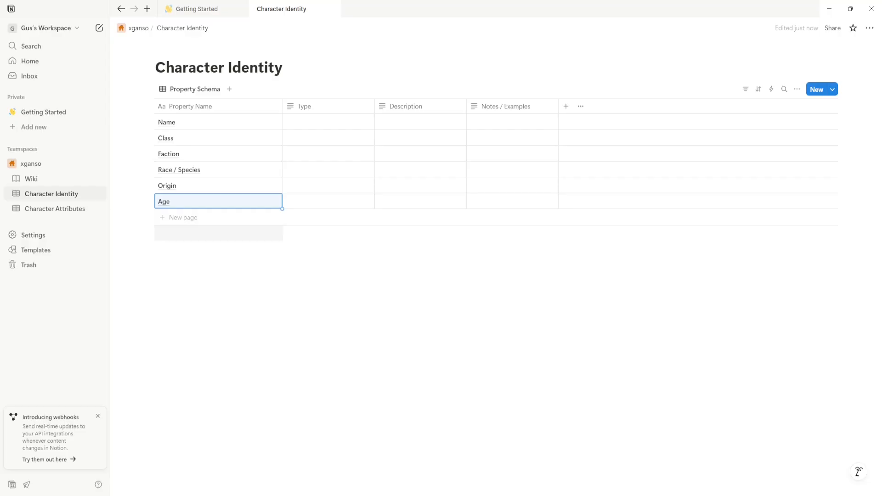
- Add rows named "Gender" and "Voice / Speech Style" below the Age row
{"action": "left_click", "coordinate": [191, 214]}
{"action": "type", "text": "Gender"}
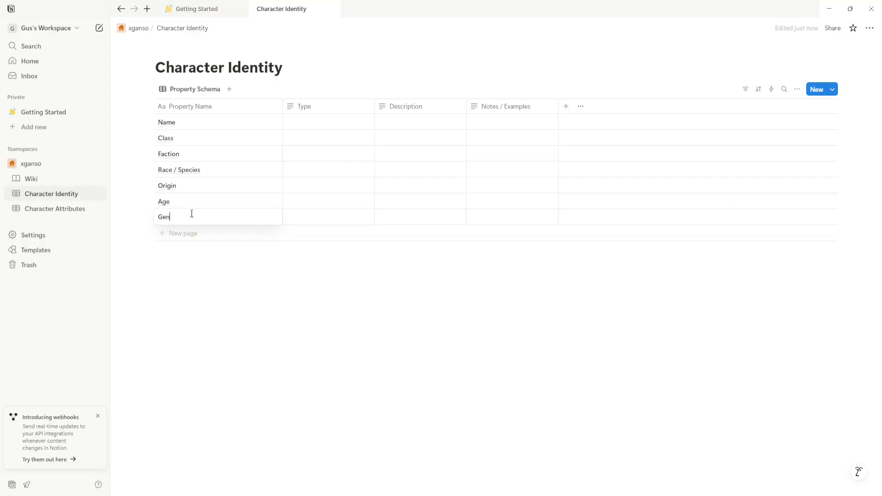
{"action": "key", "text": "Return"}
{"action": "left_click", "coordinate": [193, 231]}
{"action": "type", "text": "Voice / Speech Style"}
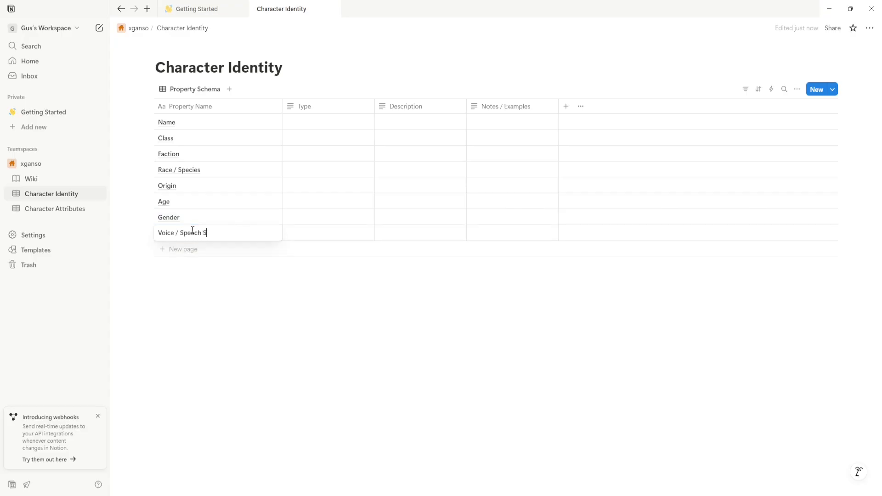
{"action": "key", "text": "Return"}
- Add rows named "Personality" and "Backstory / Lore" below the Voice / Speech Style row
{"action": "left_click", "coordinate": [183, 250]}
{"action": "type", "text": "Personality"}
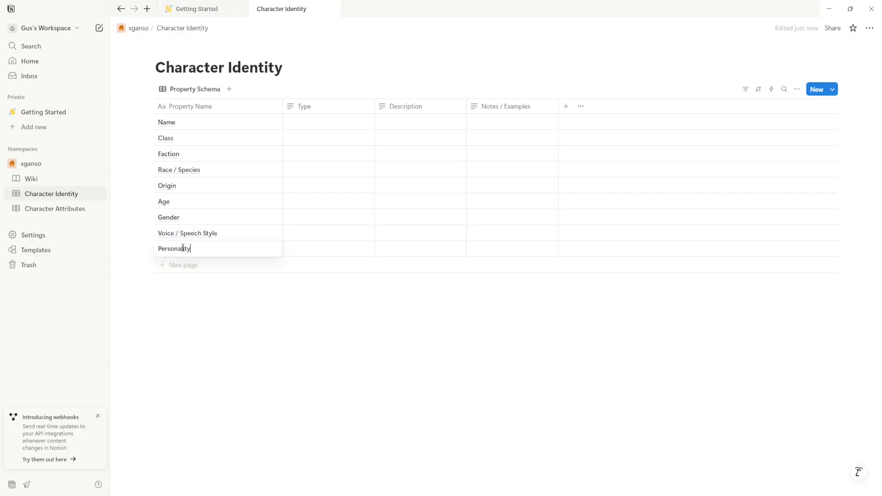
{"action": "key", "text": "Return"}
{"action": "left_click", "coordinate": [185, 265]}
{"action": "type", "text": "Backstory / Lore"}
{"action": "key", "text": "Return"}
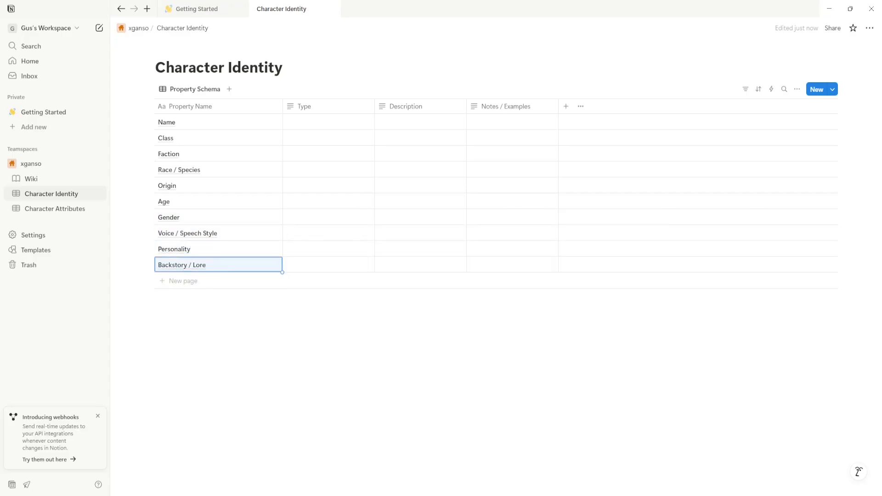
- Add rows named "Motivation" and "Visual Description" below the Backstory / Lore row
{"action": "left_click", "coordinate": [186, 281]}
{"action": "type", "text": "Motivation"}
{"action": "key", "text": "Return"}
{"action": "left_click", "coordinate": [186, 297]}
{"action": "type", "text": "Visual Description"}
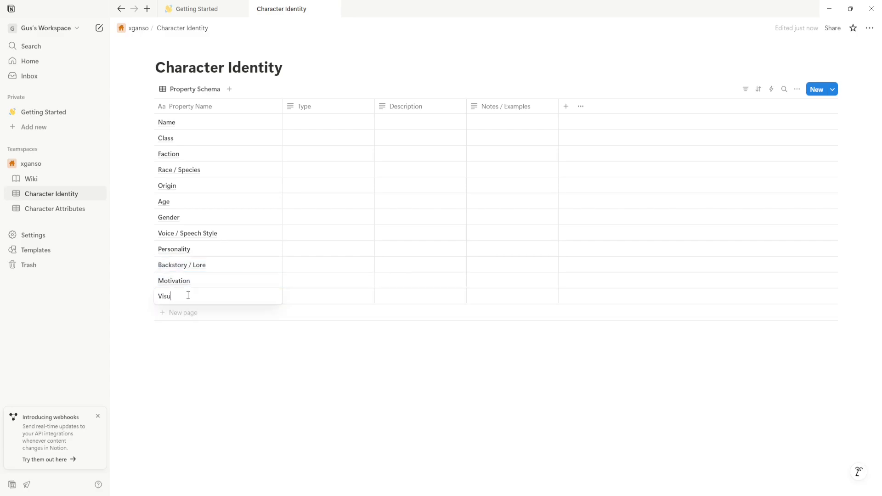
{"action": "key", "text": "Return"}
- Add a final row named "Notes / Trivia" below the Visual Description row
{"action": "left_click", "coordinate": [183, 312]}
{"action": "type", "text": "Voice"}
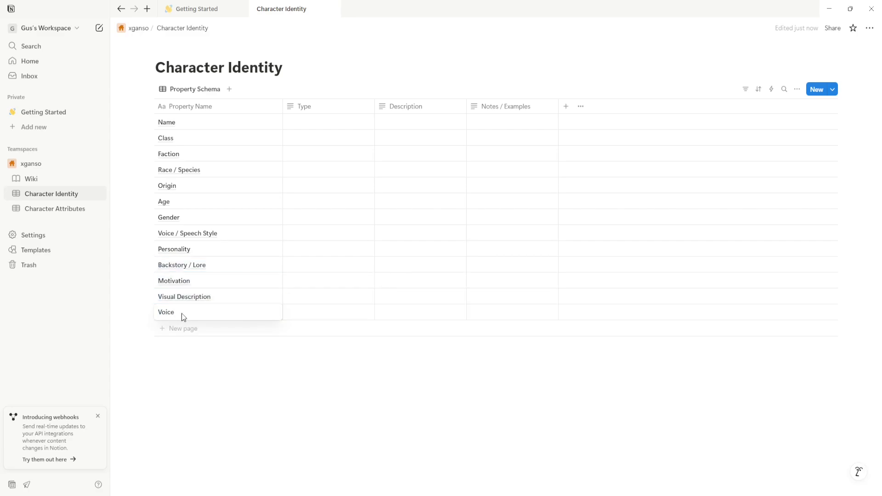
{"action": "key", "text": "BackSpace"}
{"action": "key", "text": "BackSpace"}
{"action": "key", "text": "BackSpace"}
{"action": "key", "text": "BackSpace"}
{"action": "key", "text": "BackSpace"}
{"action": "type", "text": "Notes / Trivia"}
{"action": "key", "text": "Return"}
{"action": "left_click", "coordinate": [168, 155]}
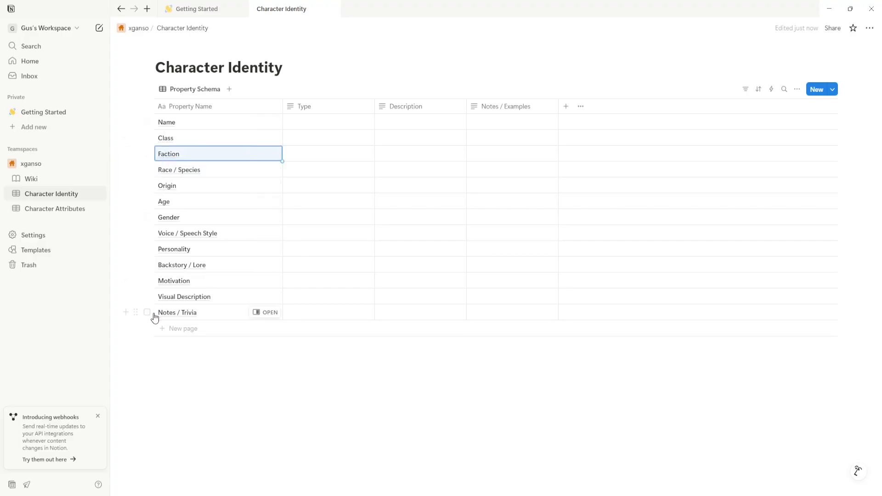
- Reorder the rows below Race / Species as Age, Gender, Backstory / Lore, Origin, Visual Description, Voice / Speech Style, Personality and Motivation
{"action": "left_click_drag", "start_coordinate": [136, 266], "coordinate": [133, 182]}
{"action": "left_click_drag", "start_coordinate": [132, 216], "coordinate": [131, 177]}
{"action": "left_click_drag", "start_coordinate": [133, 233], "coordinate": [133, 189]}
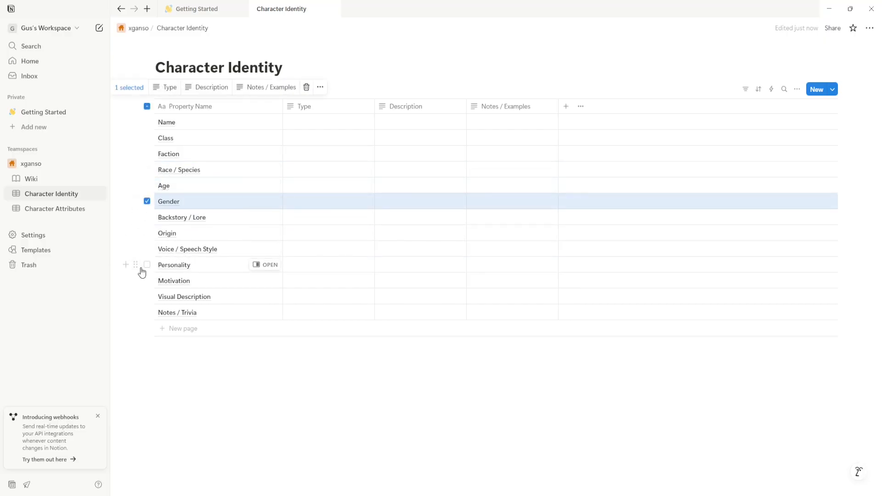
{"action": "left_click_drag", "start_coordinate": [140, 289], "coordinate": [134, 241]}
- Set the Type of the Name row to "Text (Title)" and of the Class row to "Select / Text"
{"action": "left_click", "coordinate": [321, 122]}
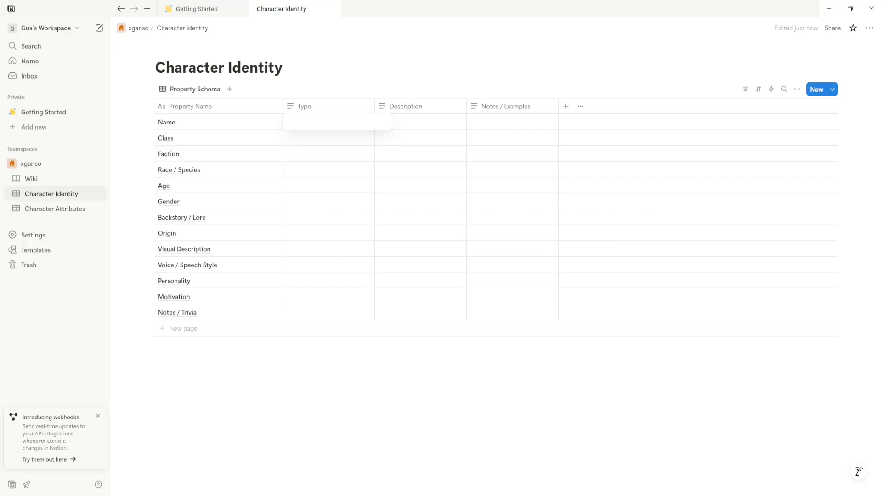
{"action": "type", "text": "Text (Title)"}
{"action": "key", "text": "Return"}
{"action": "type", "text": "Select / Text"}
{"action": "key", "text": "Return"}
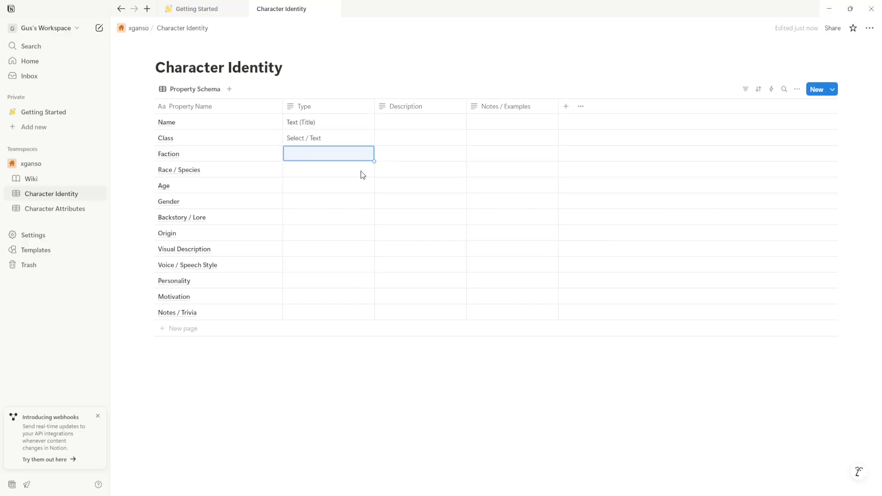
- Set the Type of the Faction and Race / Species rows to "Select / Text" and of the Age row to "Number"
{"action": "type", "text": "Select / Text"}
{"action": "key", "text": "Return"}
{"action": "type", "text": "Select / Text"}
{"action": "key", "text": "Return"}
{"action": "type", "text": "Number"}
{"action": "key", "text": "Return"}
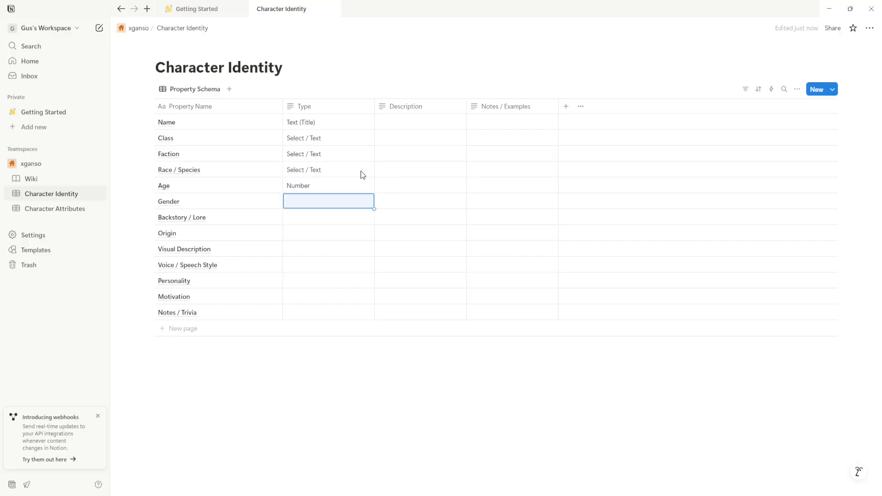
- Set the Type to "Select / Text" for Gender, "Long Text" for Backstory / Lore and "Text" for Origin
{"action": "type", "text": "Select / Text"}
{"action": "key", "text": "Return"}
{"action": "type", "text": "Long TextT"}
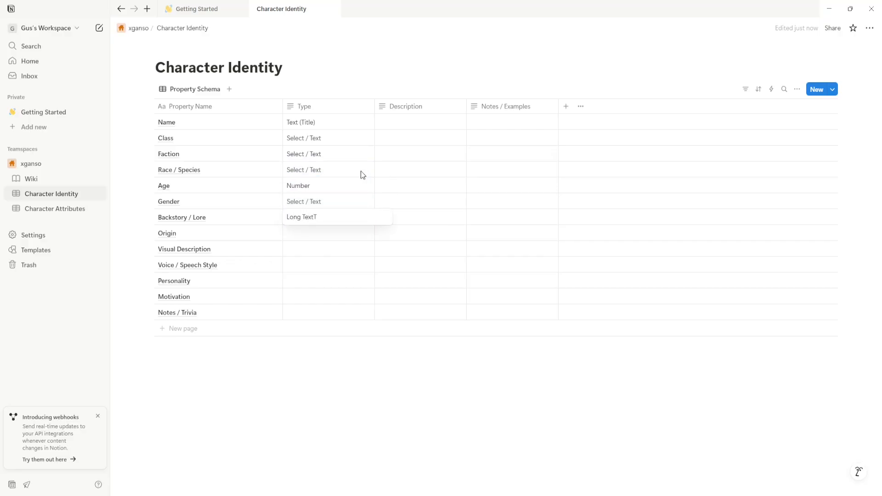
{"action": "key", "text": "Return"}
{"action": "type", "text": "Text"}
{"action": "key", "text": "Return"}
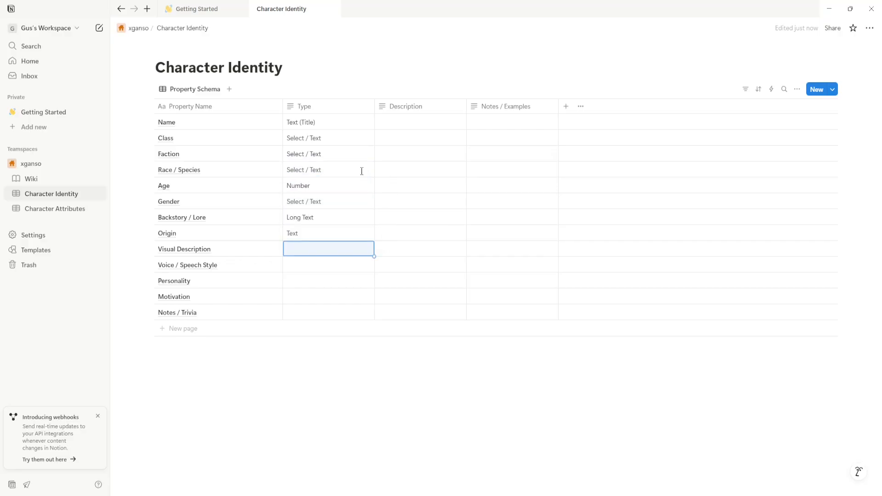
- Set the Type to "Long Text / File" for Visual Description, "Test" for Voice / Speech Style and "Long Text" for Notes / Trivia
{"action": "type", "text": "Long Text / File"}
{"action": "key", "text": "Return"}
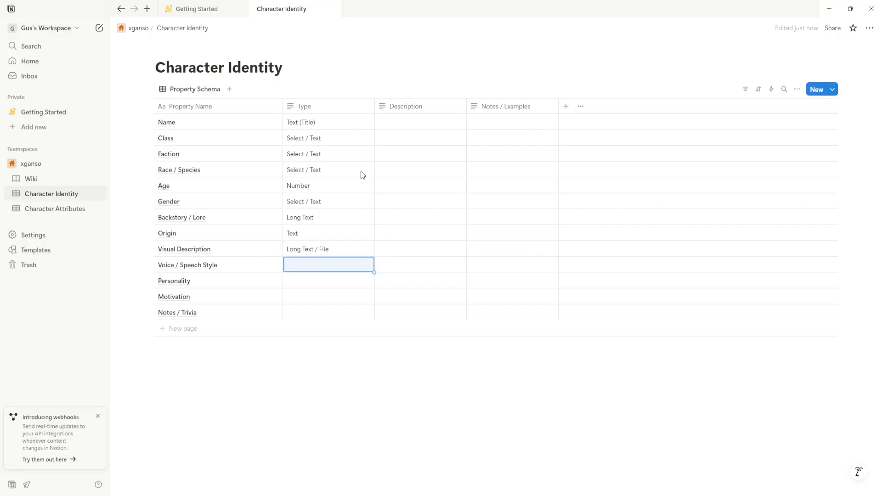
{"action": "type", "text": "Test"}
{"action": "key", "text": "Return"}
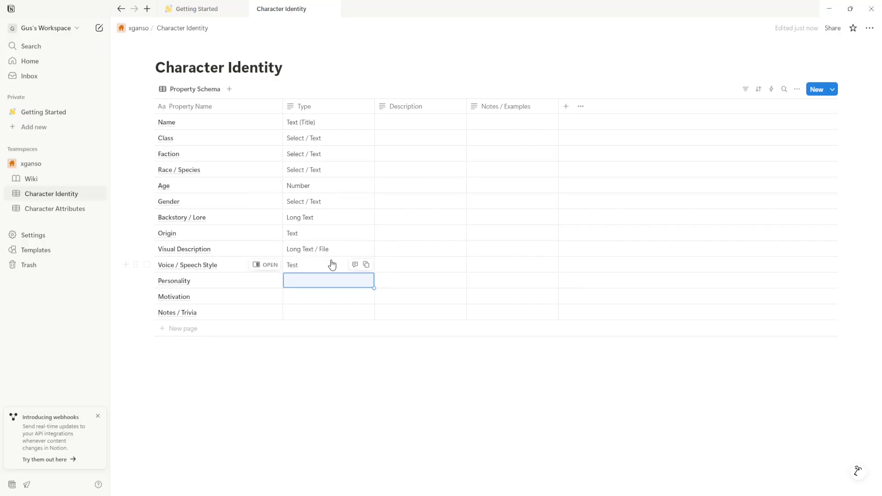
{"action": "key", "text": "Down"}
{"action": "key", "text": "Down"}
{"action": "type", "text": "Long Te"}
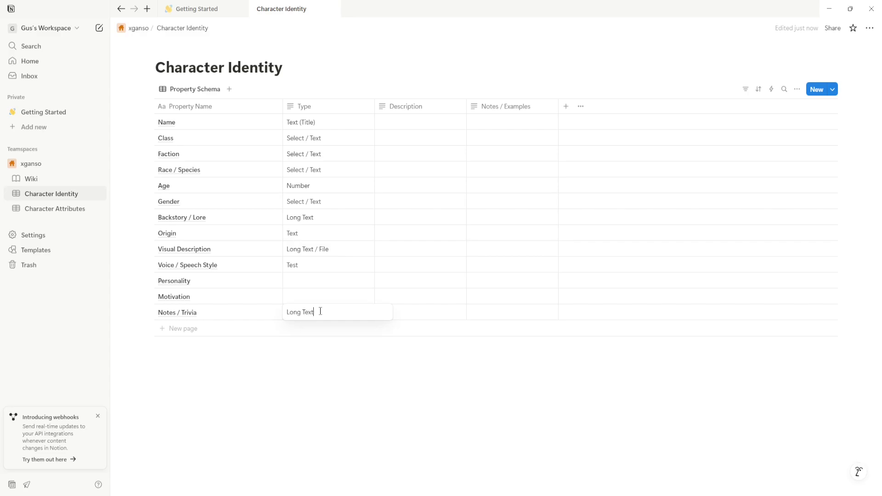
{"action": "key", "text": "Return"}
- Fill in the Description of Name as "The character's unique name." and of Class as "The character's role or archetype in combat."
{"action": "left_click", "coordinate": [423, 122]}
{"action": "type", "text": "The character's unique name."}
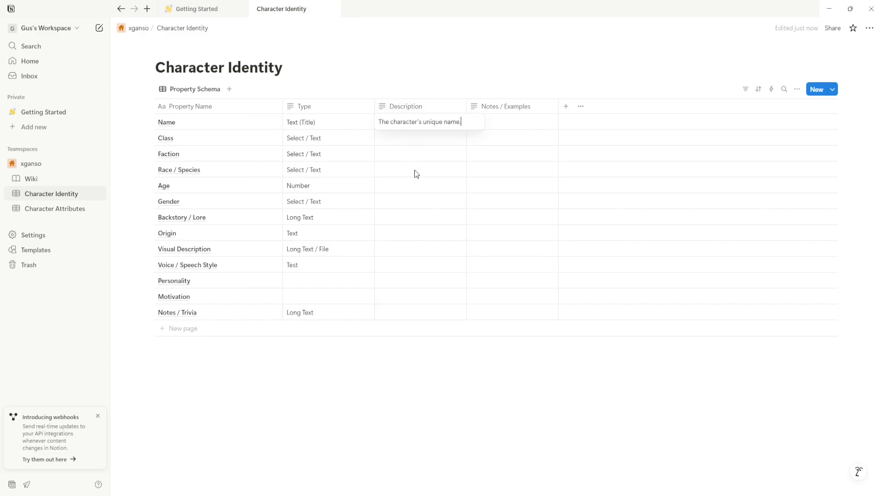
{"action": "left_click", "coordinate": [396, 143]}
{"action": "type", "text": "The character's role or archetype in combat."}
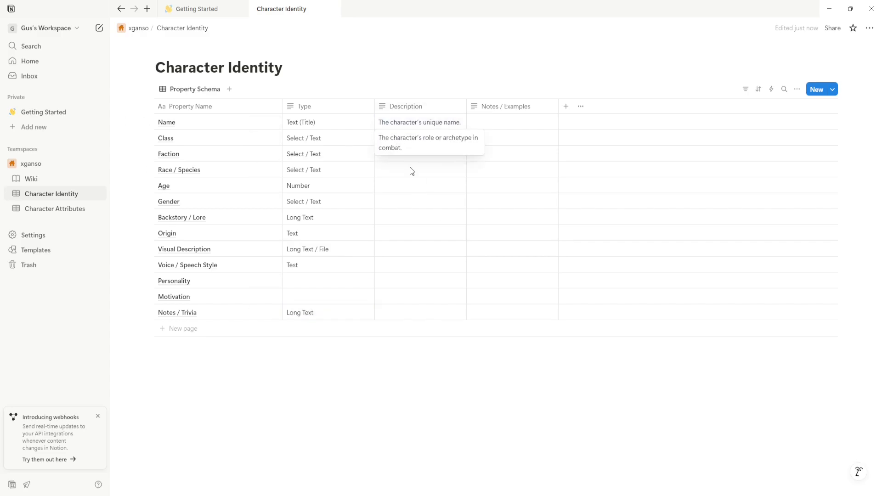
- Describe Faction as "The group, culture, or nation the character belongs to." and Race / Species as "Species or biological type of the character."
{"action": "left_click", "coordinate": [407, 159]}
{"action": "type", "text": "The group, culture, or nation the character belongs to."}
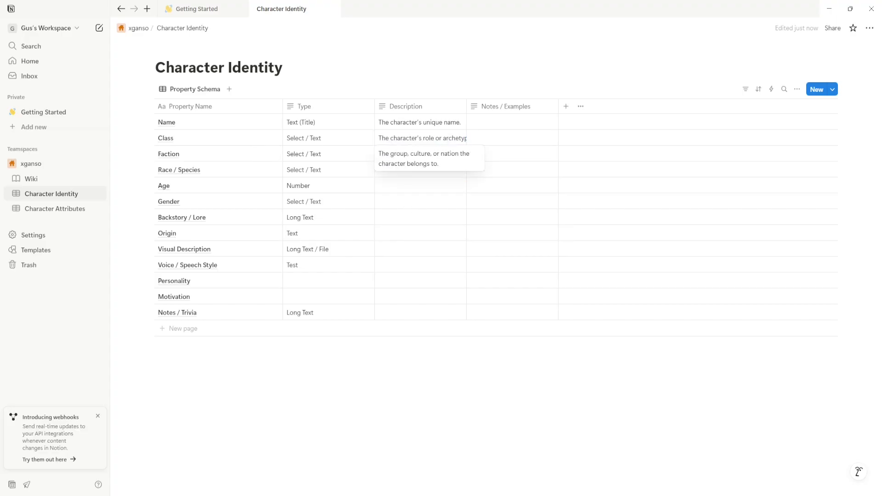
{"action": "left_click", "coordinate": [408, 175]}
{"action": "type", "text": "Species or biological type of the character."}
- Describe Origin as "Geographic or social origin." and Age as "Age or life stage of the character."
{"action": "left_click", "coordinate": [396, 236]}
{"action": "type", "text": "Geographic or social origin."}
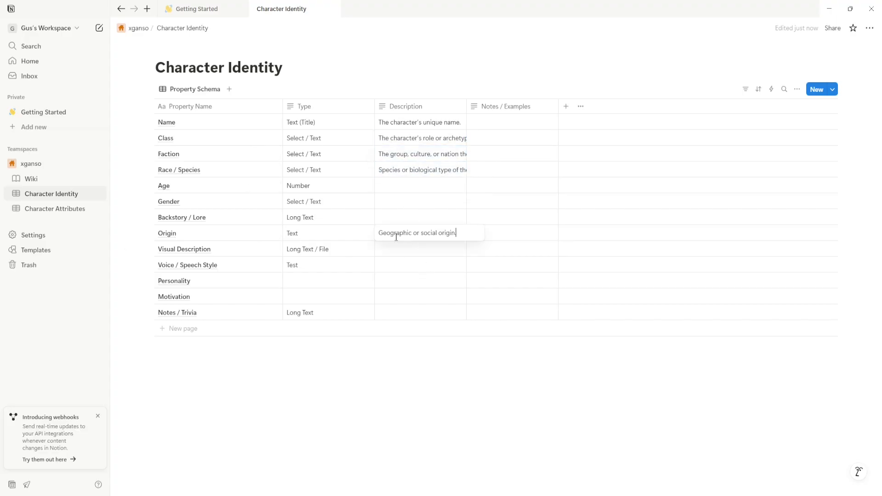
{"action": "left_click", "coordinate": [395, 189]}
{"action": "type", "text": "Age or life stage of the character."}
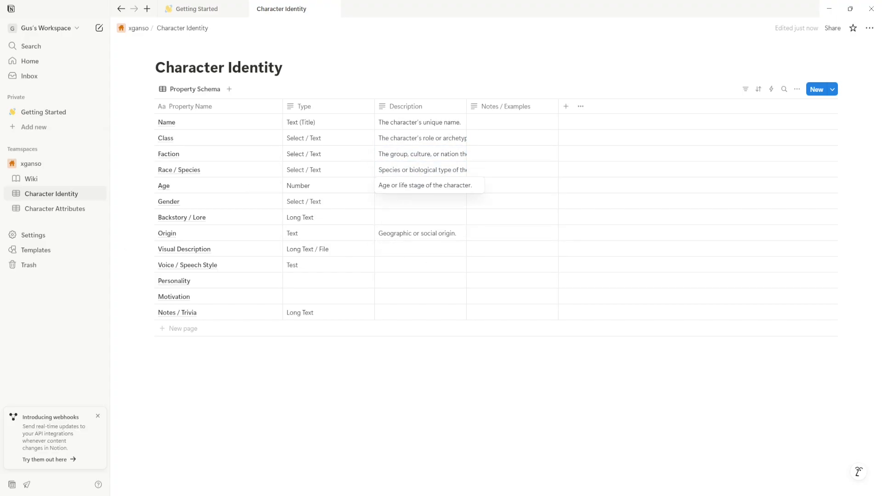
- Describe Gender as "Character's gender identity.", Backstory / Lore as "Narrative background." and Visual Description as "Physical appearance or image link."
{"action": "left_click", "coordinate": [394, 203]}
{"action": "type", "text": "Character's gender identity."}
{"action": "left_click", "coordinate": [465, 221]}
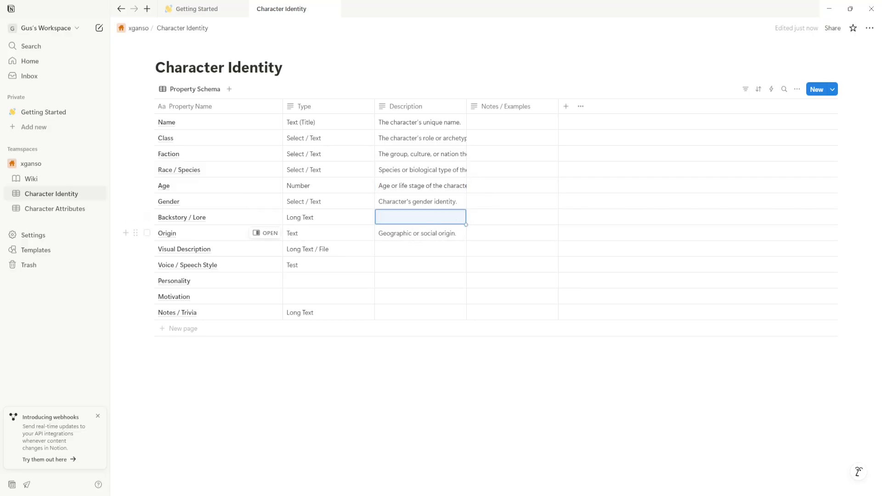
{"action": "type", "text": "Narrative background."}
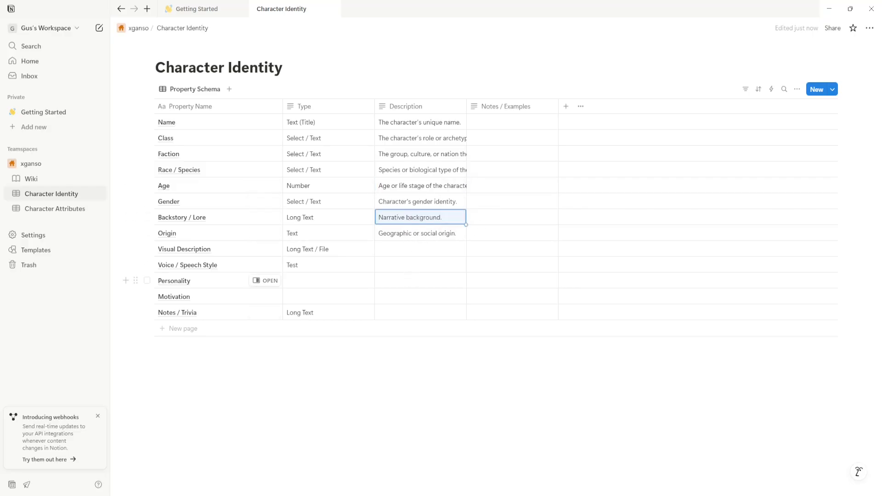
{"action": "left_click", "coordinate": [413, 250]}
{"action": "type", "text": "Physical appearance or image link."}
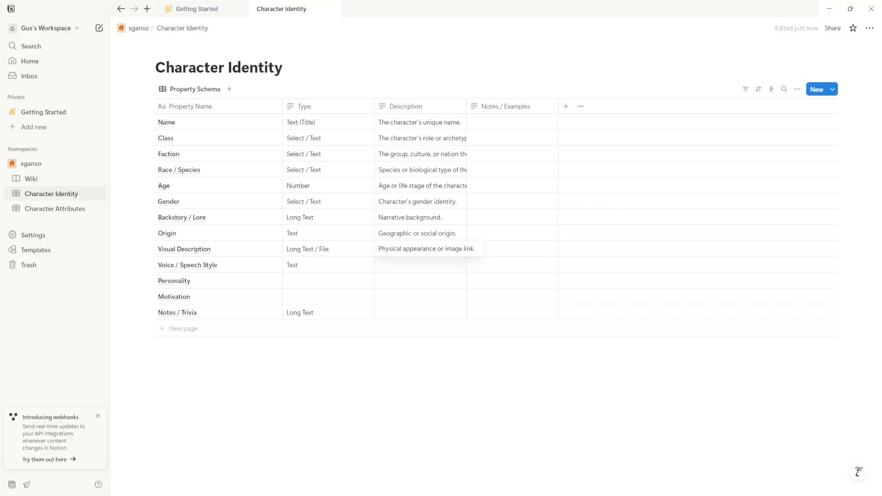
- Describe Voice / Speech Style as "How the character talks." and Notes / Trivia as "Fun facts, easter eggs, development notes."
{"action": "left_click", "coordinate": [413, 265]}
{"action": "type", "text": "How the character talks."}
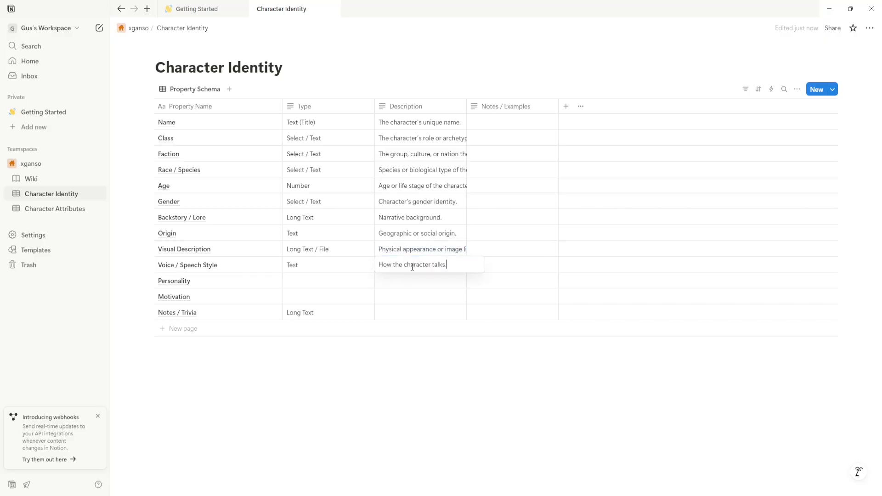
{"action": "left_click", "coordinate": [404, 315]}
{"action": "type", "text": "Fun facts, easter eggs, development notes."}
- Fill in Notes / Examples with "Gooseblade", "Ser Matcha", etc. for Name and "Warrior", "Medic", "Sniper" for Class, keeping the quotation marks
{"action": "left_click", "coordinate": [512, 122]}
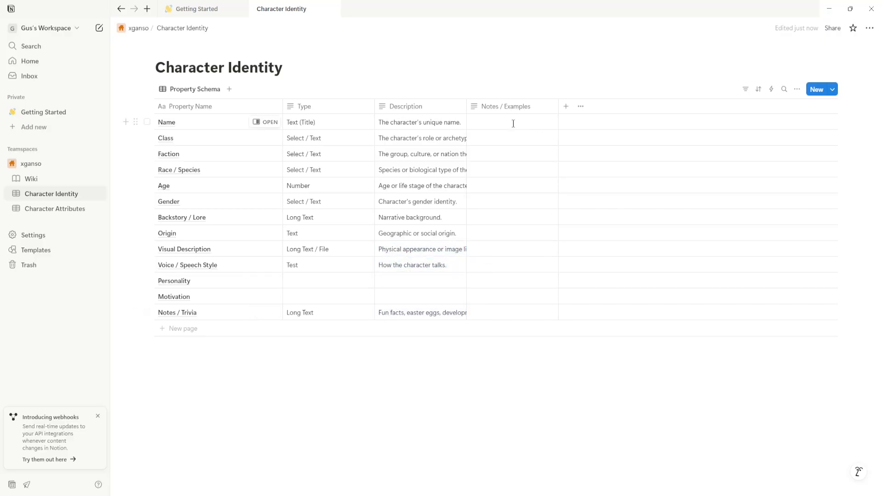
{"action": "type", "text": "\"Gooseblade\", \"Ser Matcha\", etc."}
{"action": "left_click", "coordinate": [512, 140]}
{"action": "type", "text": "\"Warrior\", \"Medic\", \"Sniper\""}
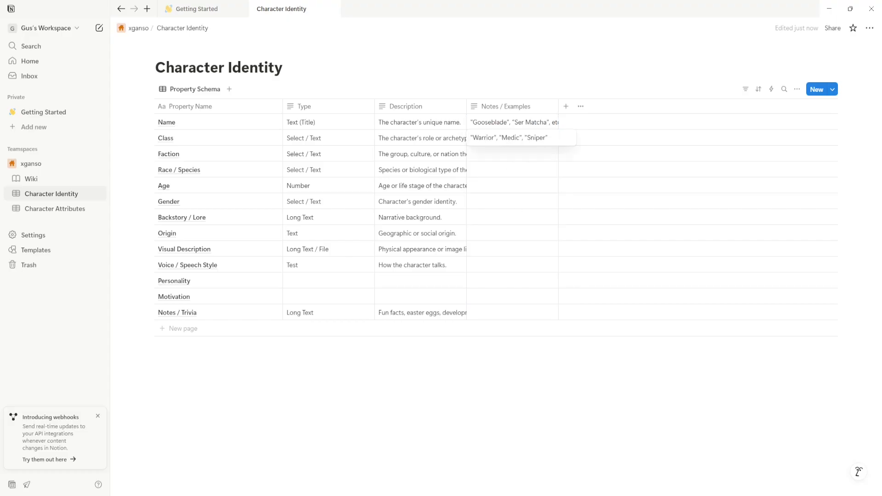
- Add the quoted examples "Marshkin", "Rust Brigade" for Faction and "Goose", "Human", "Android" for Race / Species
{"action": "left_click", "coordinate": [490, 157]}
{"action": "type", "text": "\"Marshkin\", \"Rust Brigade\""}
{"action": "left_click", "coordinate": [493, 173]}
{"action": "type", "text": "\"Goose\", \"Human\", \"Android\""}
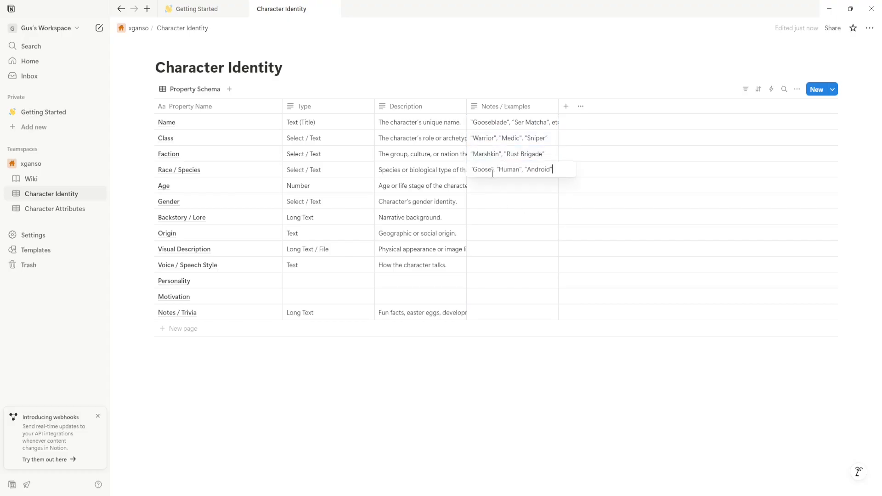
- Add the quoted examples "Swamplands", "Skyspire", "Nomad Clans" for Origin and "32", "Ancient", "Young adult" for Age
{"action": "left_click", "coordinate": [501, 234]}
{"action": "type", "text": "\"Swamplands\", \"Skyspire\", \"Nomad Clans\""}
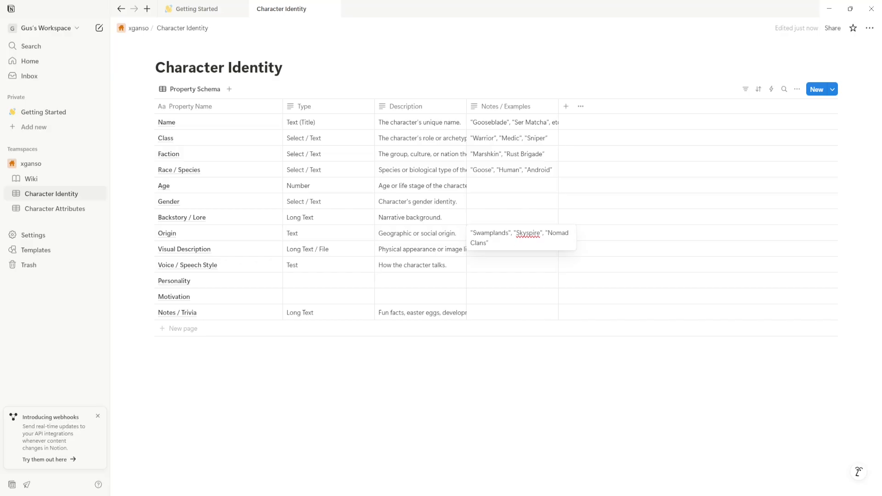
{"action": "left_click", "coordinate": [505, 186]}
{"action": "type", "text": "\"32\", \"Ancient\", \"Young adult\""}
- Enter the quoted examples "Male", "Female", "Non-Binary" in the Notes / Examples of the Gender row
{"action": "left_click", "coordinate": [504, 203]}
{"action": "type", "text": "Male, Female"}
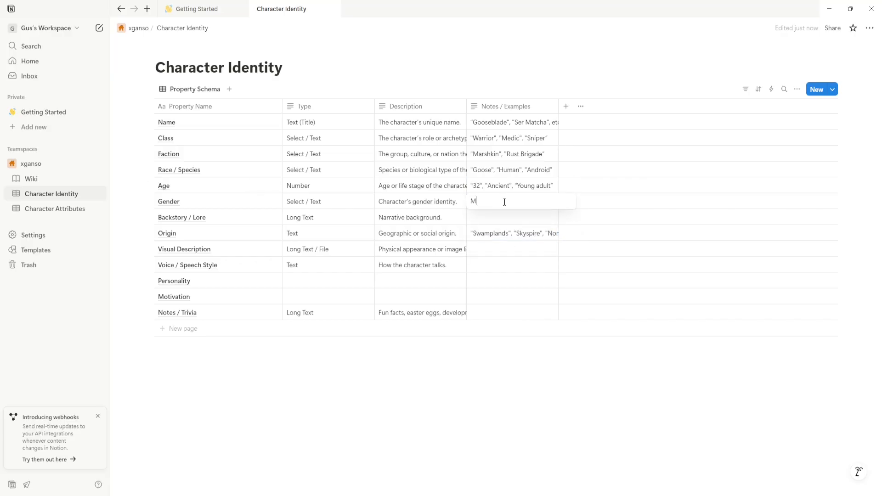
{"action": "key", "text": "ctrl+shift+Left"}
{"action": "key", "text": "ctrl+shift+Left"}
{"action": "key", "text": "ctrl+shift+Left"}
{"action": "type", "text": "@"}
{"action": "key", "text": "BackSpace"}
{"action": "type", "text": "\"Male\", \"Fema"}
{"action": "type", "text": "le\", \"Gender"}
{"action": "key", "text": "BackSpace"}
{"action": "key", "text": "BackSpace"}
{"action": "key", "text": "BackSpace"}
{"action": "key", "text": "BackSpace"}
{"action": "key", "text": "BackSpace"}
{"action": "key", "text": "BackSpace"}
{"action": "type", "text": "Non-Binary\""}
{"action": "key", "text": "Return"}
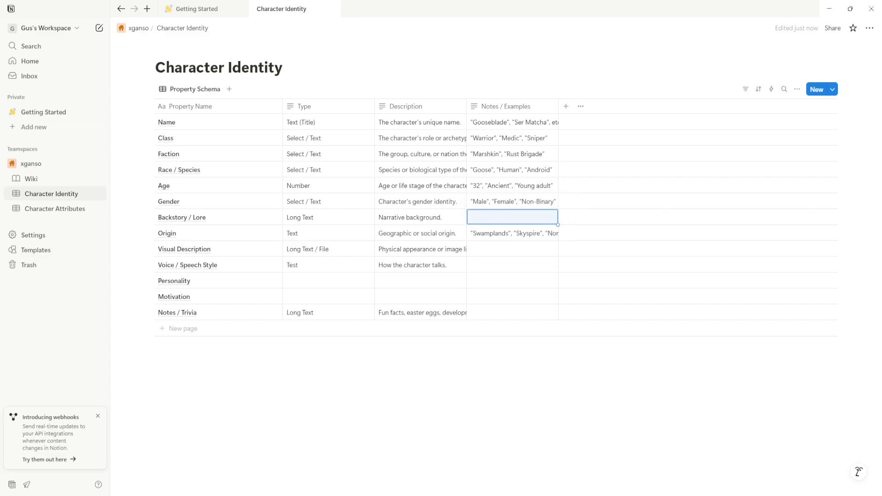
- Add the examples "Gruff and terse", "Formal and verbose" for Voice / Speech Style and "1–2 paragraphs of worldbuilding or personal history" for Backstory / Lore
{"action": "left_click", "coordinate": [494, 265]}
{"action": "type", "text": "\"Gruff and terse\", \"Formal and verbose\""}
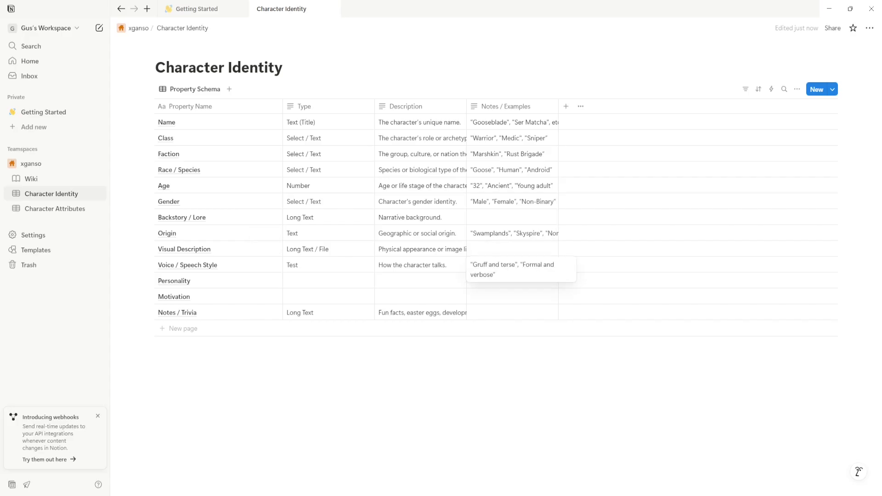
{"action": "left_click", "coordinate": [491, 219]}
{"action": "type", "text": "1–2 paragraphs of worldbuilding or personal history"}
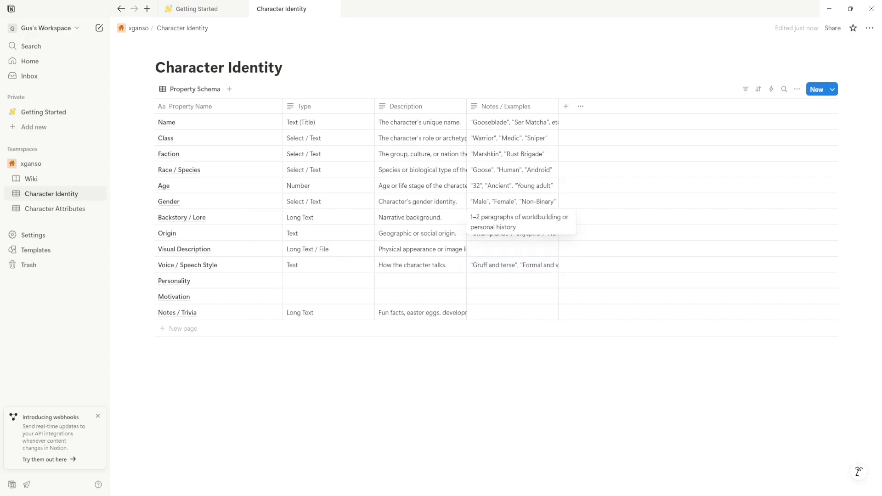
- Fill in Notes / Examples with "Feathers, gear, scars, etc." for Visual Description and "Hidden references, development history, etc." for Notes / Trivia
{"action": "left_click", "coordinate": [510, 249]}
{"action": "type", "text": "Feathers, gear, scars, etc."}
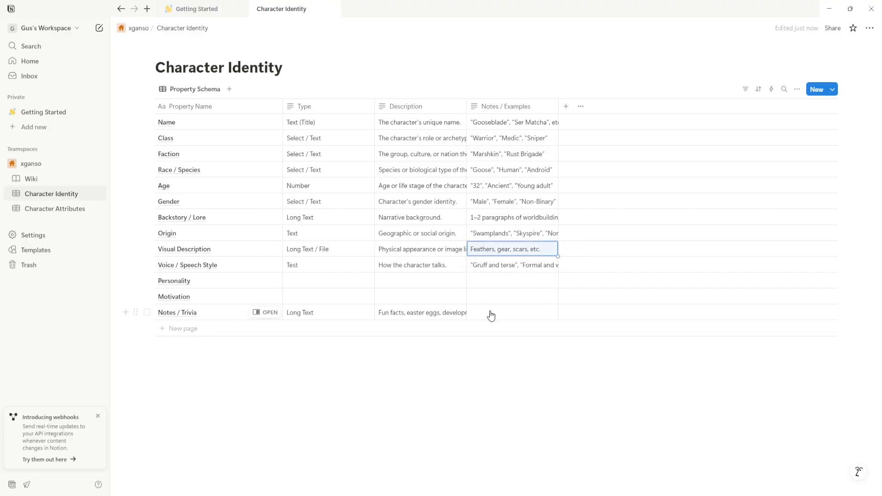
{"action": "left_click", "coordinate": [491, 315]}
{"action": "type", "text": "Hidden references, development history, etc."}
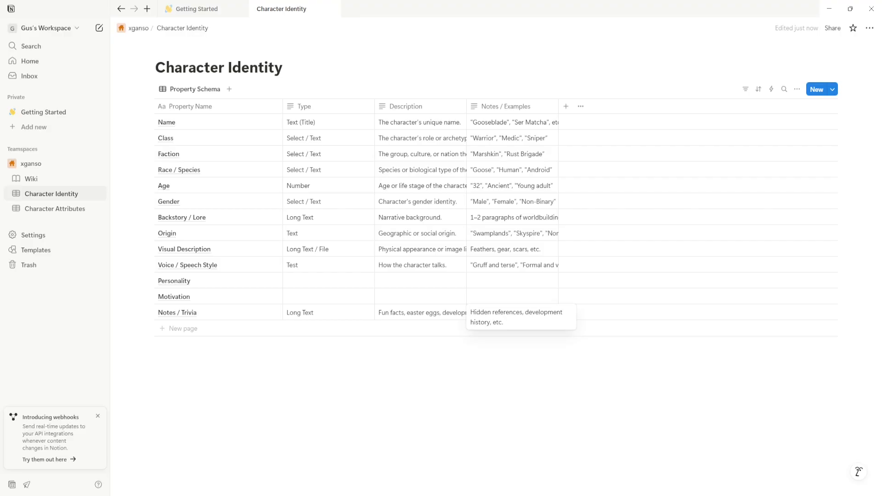
- Add a Status-type property named "Status" after the Notes / Examples column
{"action": "left_click", "coordinate": [566, 106]}
{"action": "left_click", "coordinate": [566, 106]}
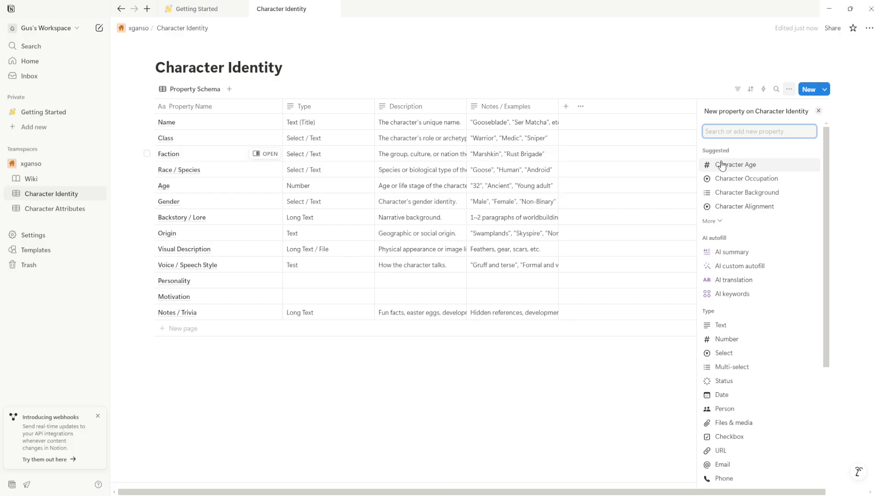
{"action": "type", "text": "Status"}
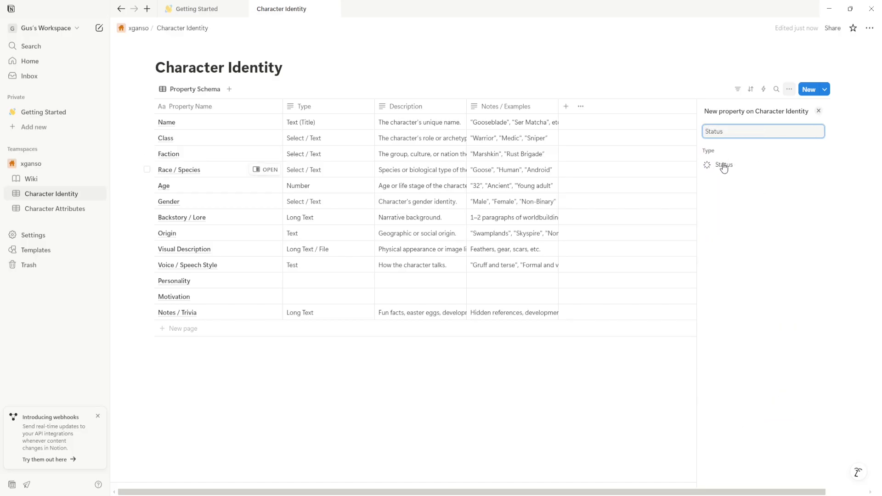
{"action": "left_click", "coordinate": [725, 167]}
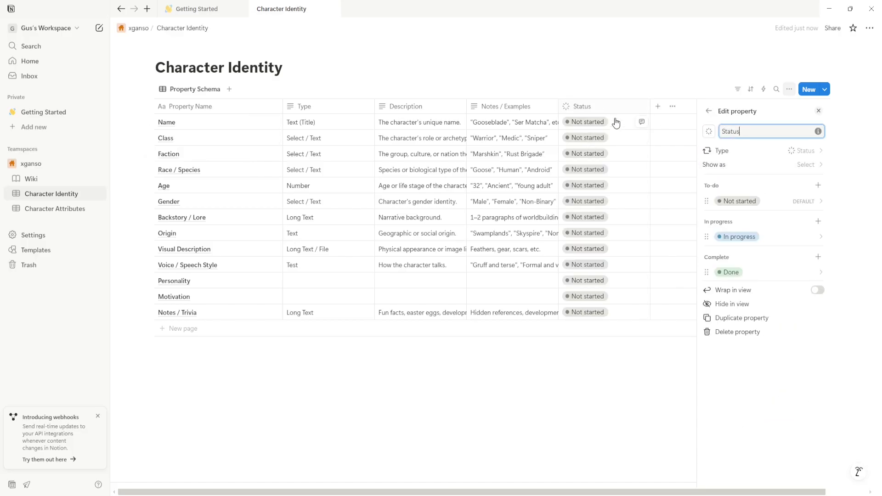
{"action": "left_click", "coordinate": [758, 202]}
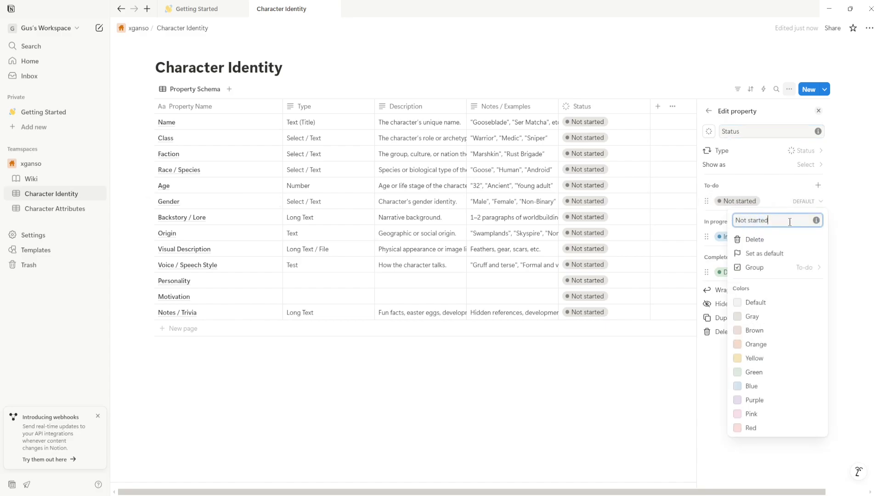
{"action": "type", "text": "Not Planned"}
{"action": "key", "text": "BackSpace"}
{"action": "key", "text": "BackSpace"}
{"action": "key", "text": "BackSpace"}
{"action": "key", "text": "BackSpace"}
{"action": "key", "text": "BackSpace"}
{"action": "key", "text": "BackSpace"}
{"action": "key", "text": "BackSpace"}
{"action": "key", "text": "BackSpace"}
{"action": "key", "text": "BackSpace"}
{"action": "key", "text": "BackSpace"}
{"action": "key", "text": "Return"}
{"action": "key", "text": "Return"}
- Rename the Status option "Done" as "Essential" and the option "In progress" as "Nice to Have"
{"action": "left_click", "coordinate": [747, 276]}
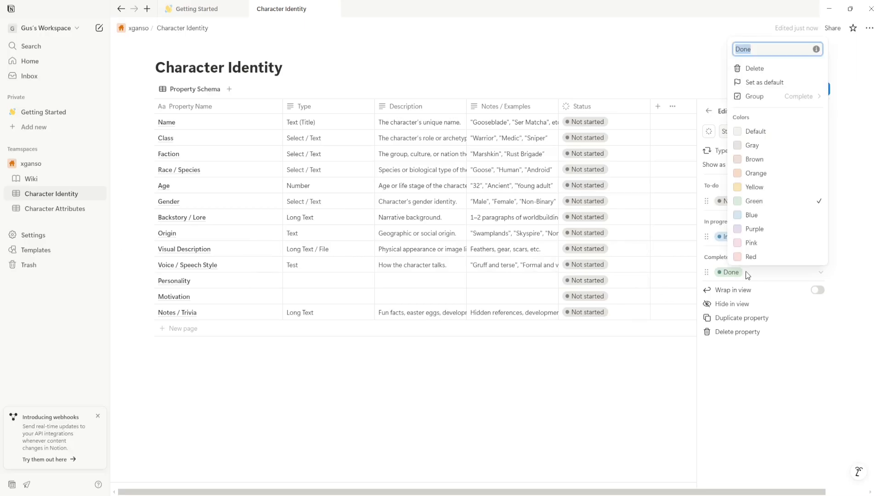
{"action": "type", "text": "E"}
{"action": "type", "text": "Essential"}
{"action": "key", "text": "Return"}
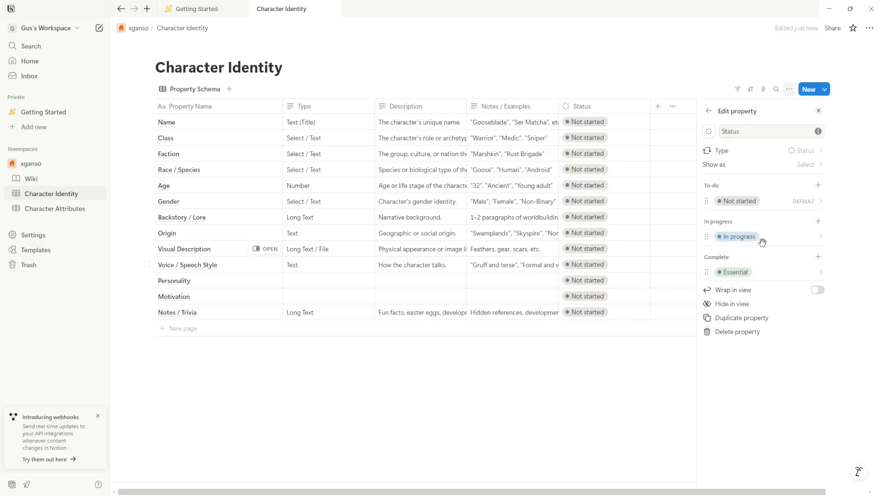
{"action": "left_click", "coordinate": [762, 242]}
{"action": "type", "text": "Nice to Have"}
{"action": "key", "text": "Return"}
- Rename the default To-do option "Not started" of the Status property as "Unplanned"
{"action": "left_click", "coordinate": [775, 204]}
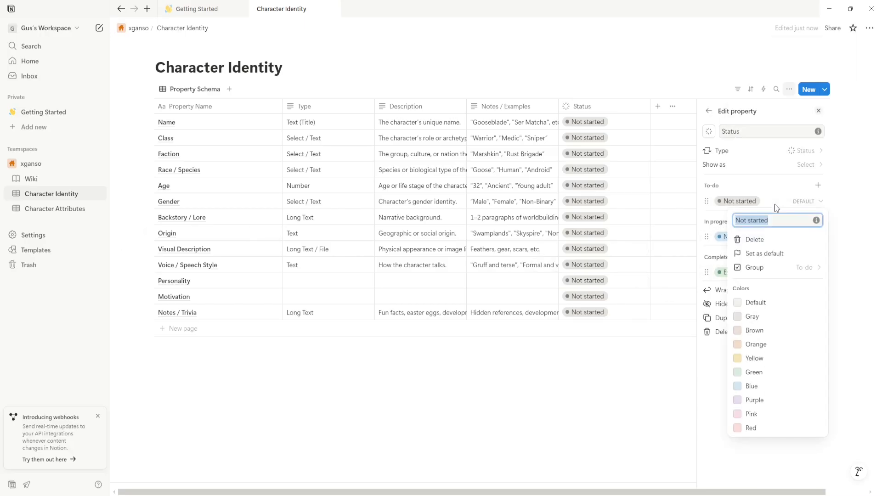
{"action": "type", "text": "Unplanned"}
{"action": "key", "text": "Return"}
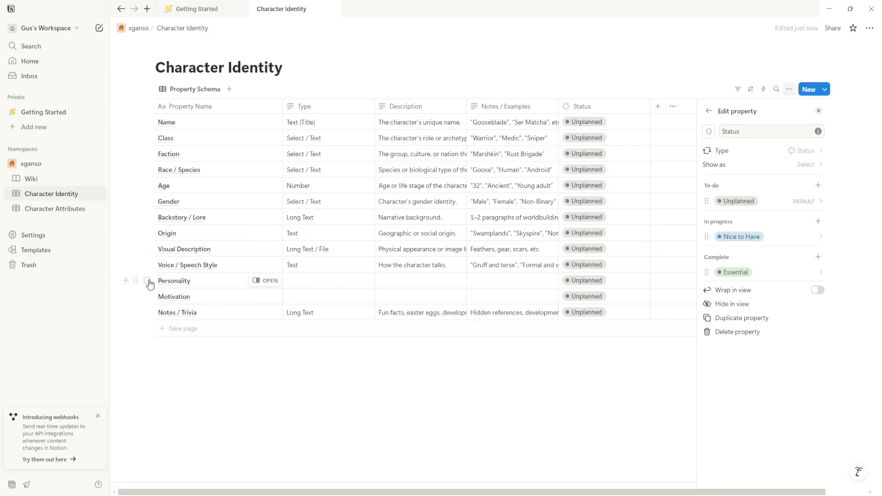
- Delete the Personality and Motivation rows from the Character Identity table
{"action": "left_click", "coordinate": [148, 281]}
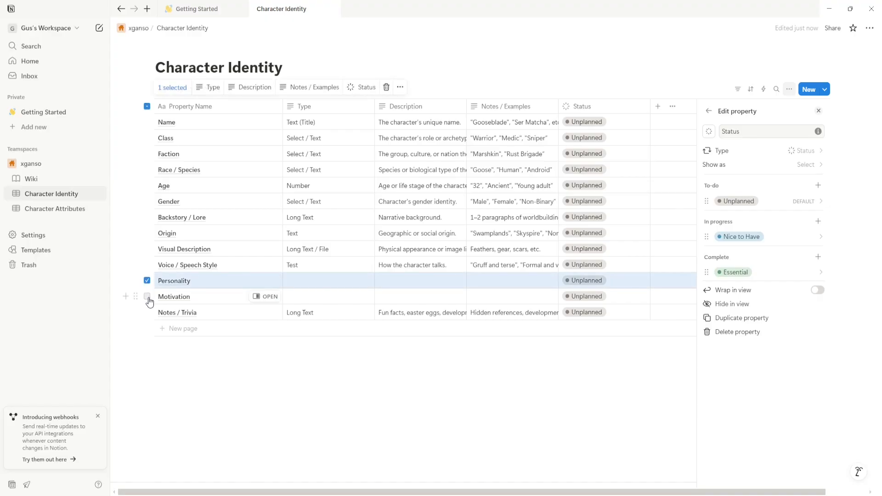
{"action": "left_click", "coordinate": [147, 296]}
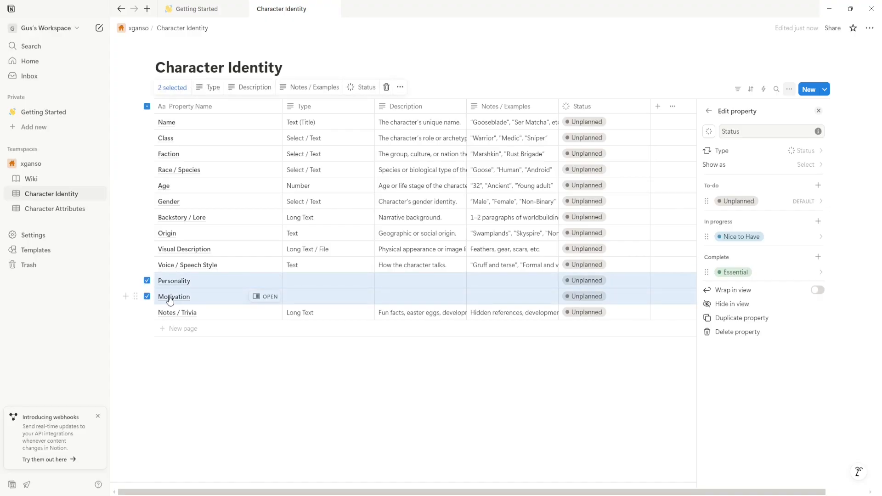
{"action": "left_click", "coordinate": [387, 88]}
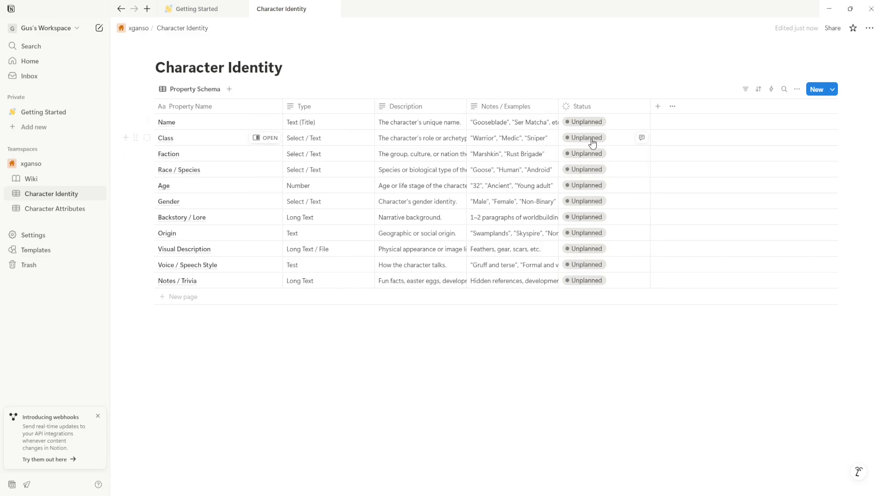
- Set the status of the Name and Class rows to Essential
{"action": "left_click", "coordinate": [595, 122]}
{"action": "left_click", "coordinate": [585, 223]}
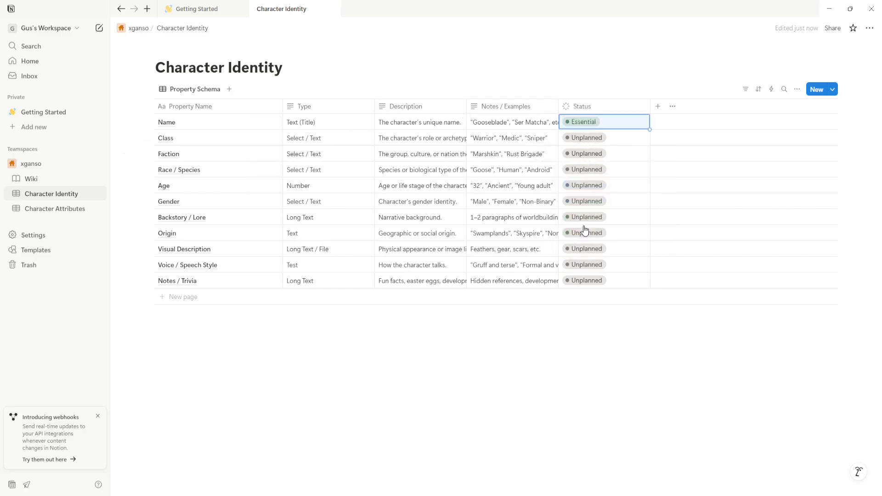
{"action": "left_click", "coordinate": [578, 143]}
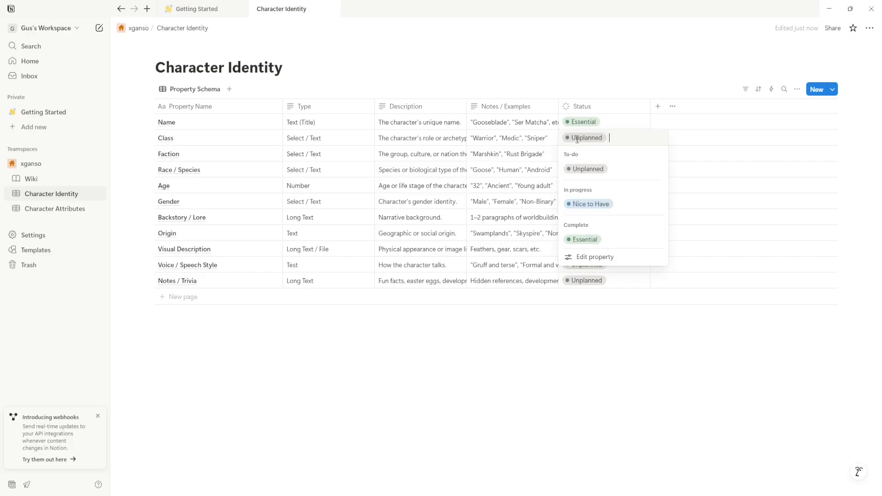
{"action": "left_click", "coordinate": [585, 239]}
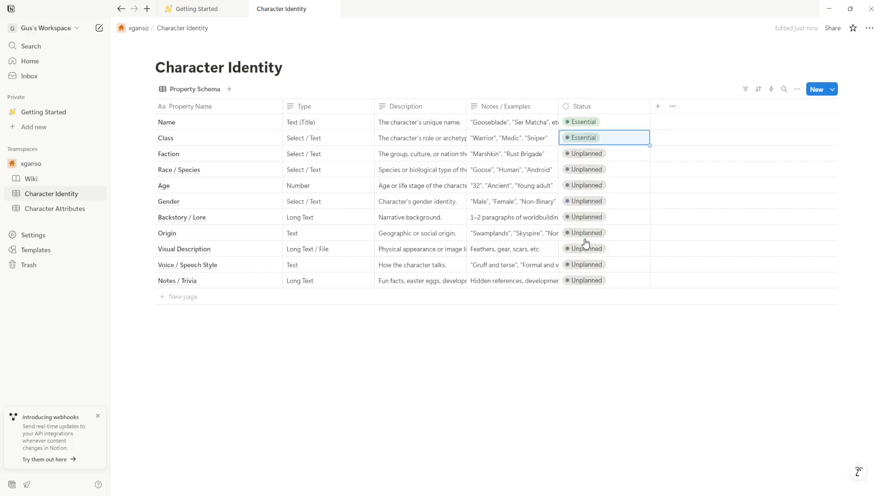
- Set the status of the Faction, Race / Species and Age rows to Nice to Have
{"action": "left_click", "coordinate": [583, 156]}
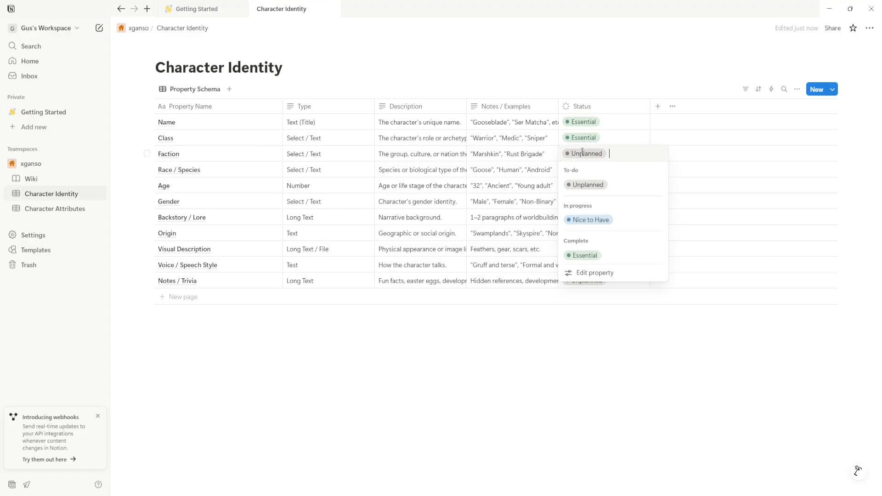
{"action": "left_click", "coordinate": [597, 224]}
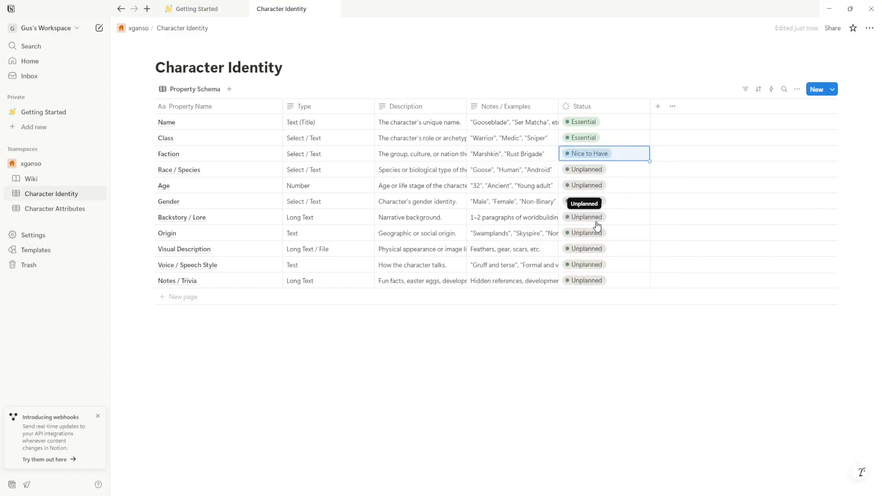
{"action": "left_click", "coordinate": [581, 172]}
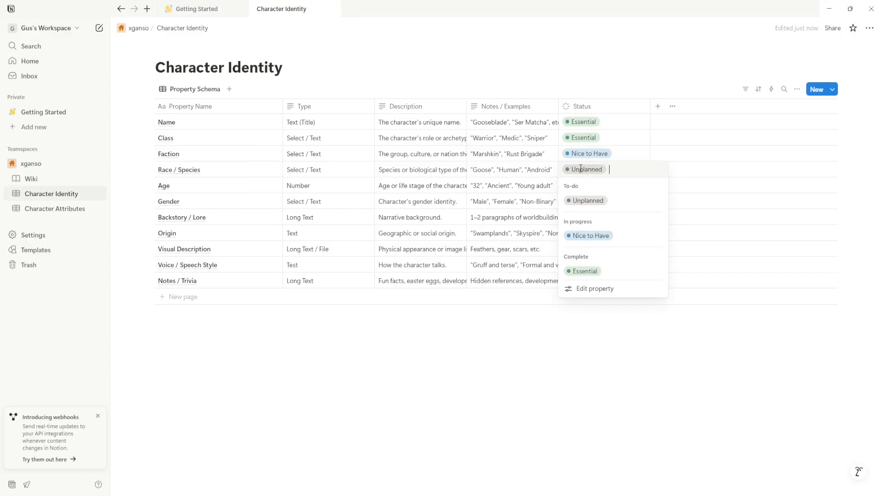
{"action": "left_click", "coordinate": [583, 235]}
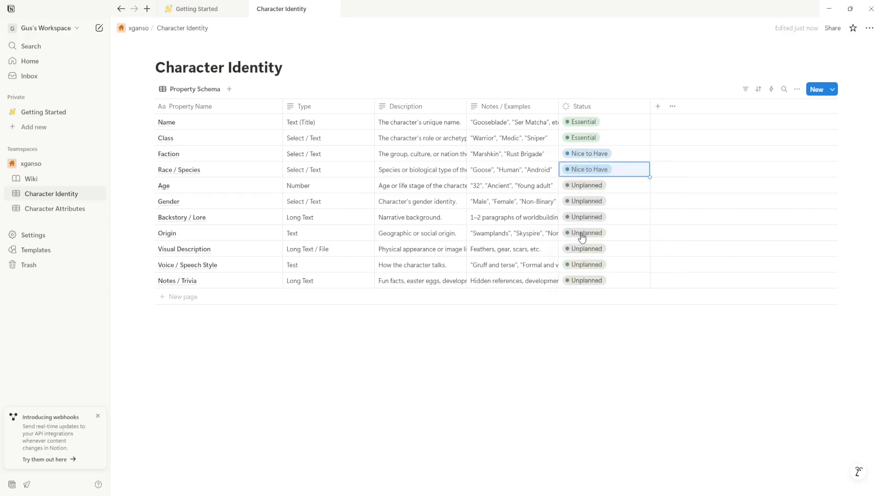
{"action": "left_click", "coordinate": [587, 187]}
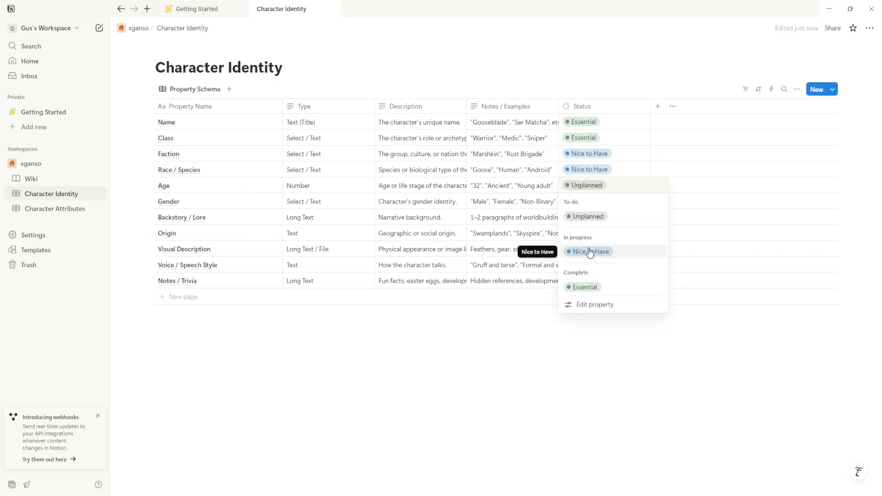
{"action": "left_click", "coordinate": [590, 252]}
- Set the status of the Gender and Backstory / Lore rows to Essential
{"action": "left_click", "coordinate": [581, 200]}
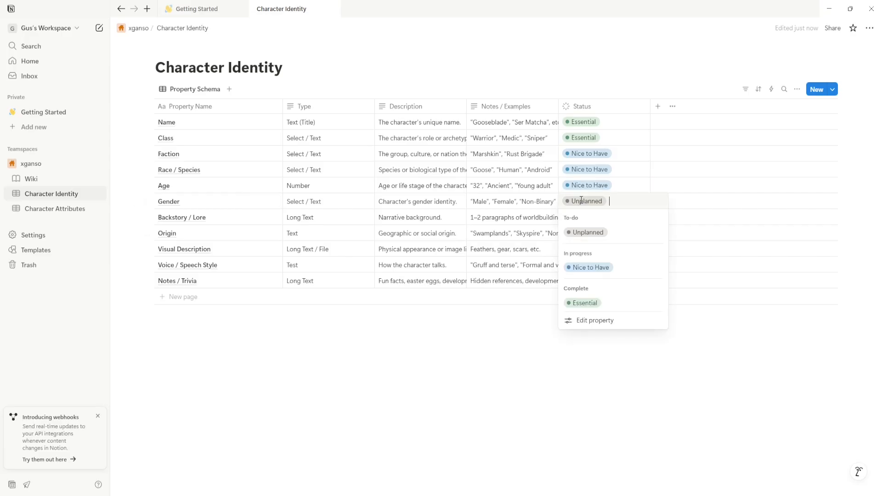
{"action": "left_click", "coordinate": [588, 304]}
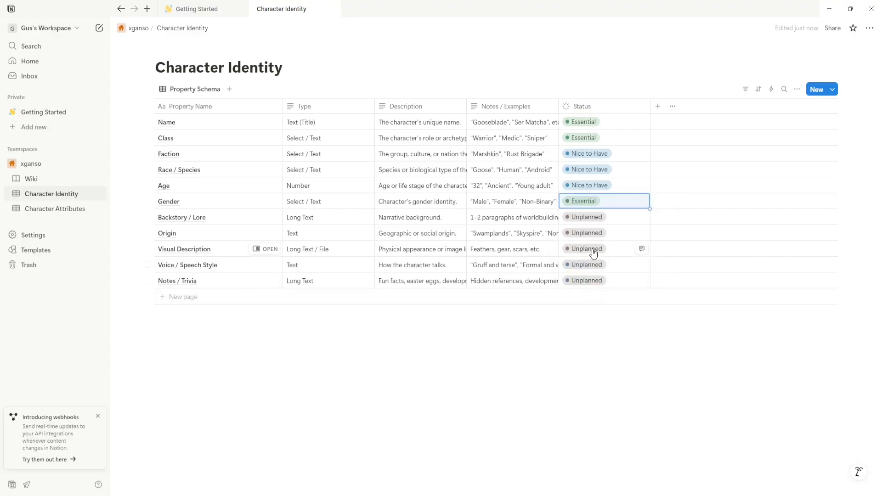
{"action": "left_click", "coordinate": [575, 217]}
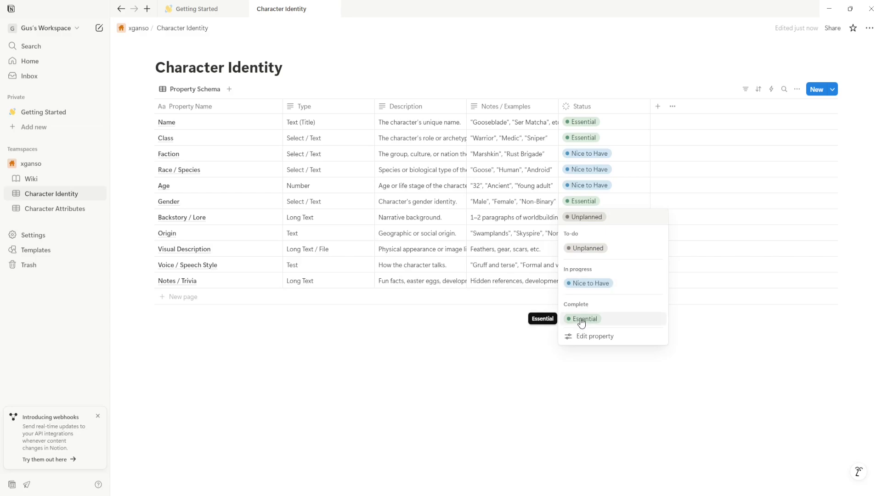
{"action": "left_click", "coordinate": [583, 318]}
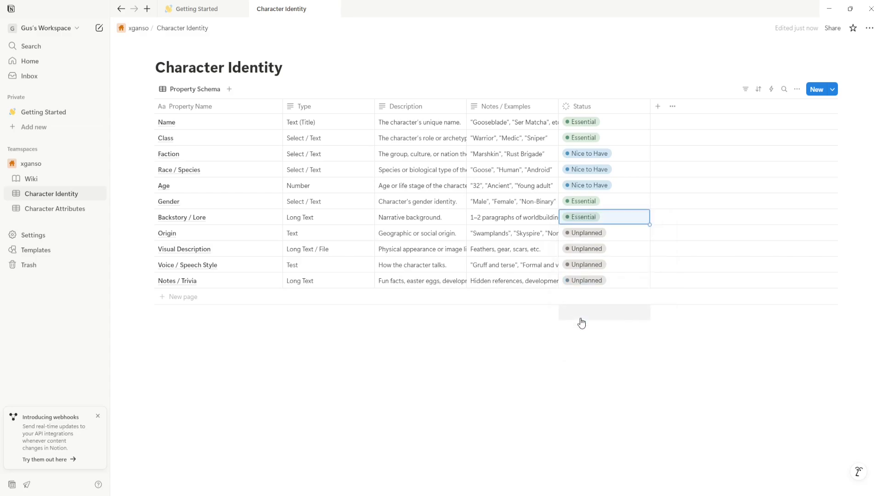
- Set the status of Origin to Nice to Have and of Visual Description to Essential
{"action": "left_click", "coordinate": [584, 233]}
{"action": "left_click", "coordinate": [587, 301]}
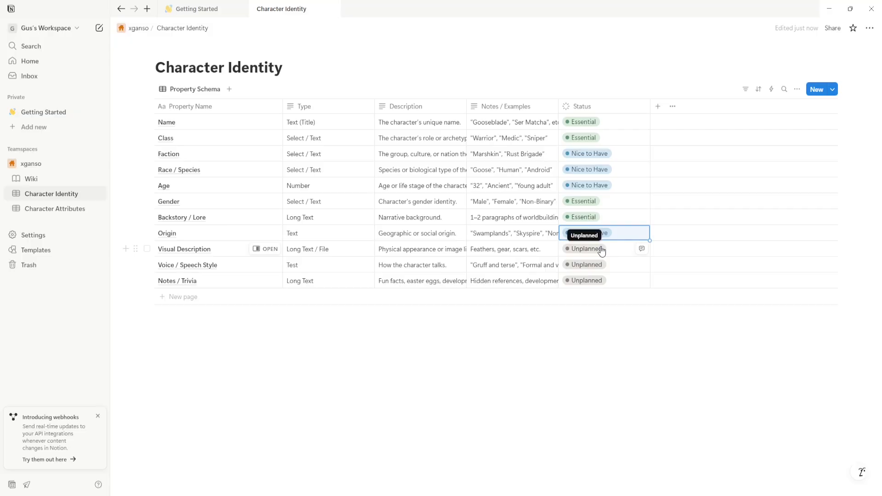
{"action": "left_click", "coordinate": [583, 253]}
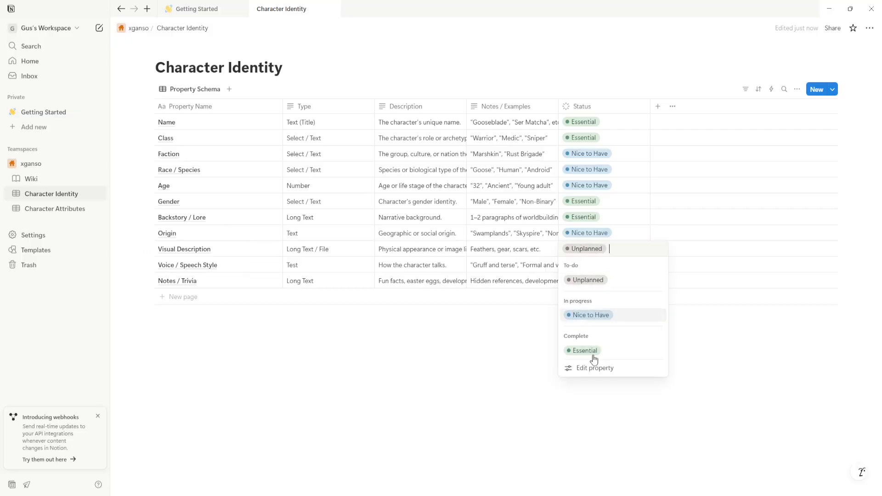
{"action": "left_click", "coordinate": [592, 352]}
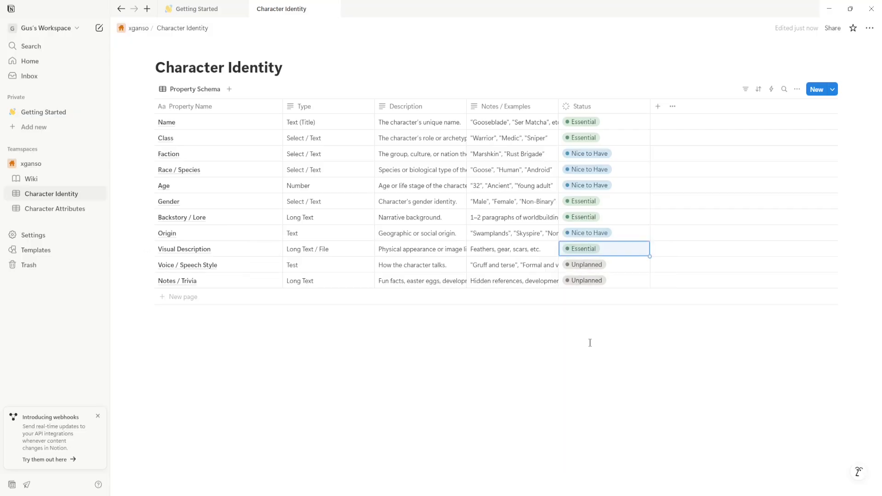
- Set the status of the Voice / Speech Style and Notes / Trivia rows to Nice to Have
{"action": "left_click", "coordinate": [582, 265]}
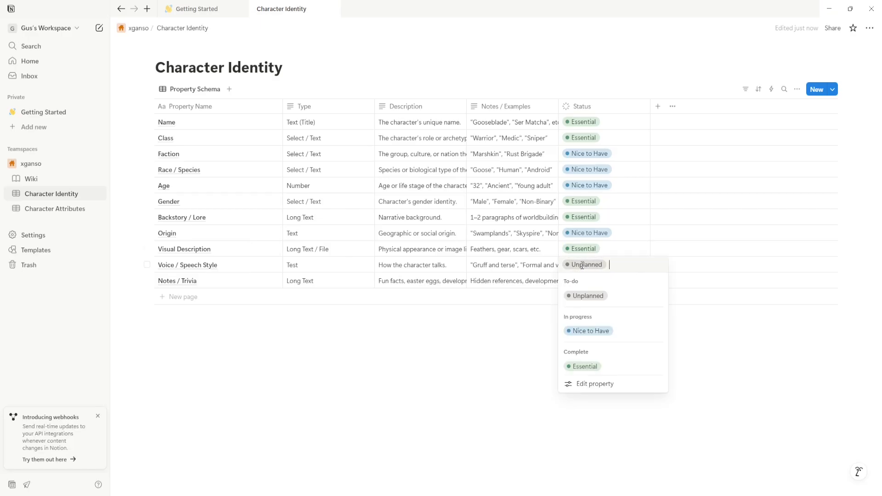
{"action": "left_click", "coordinate": [582, 332]}
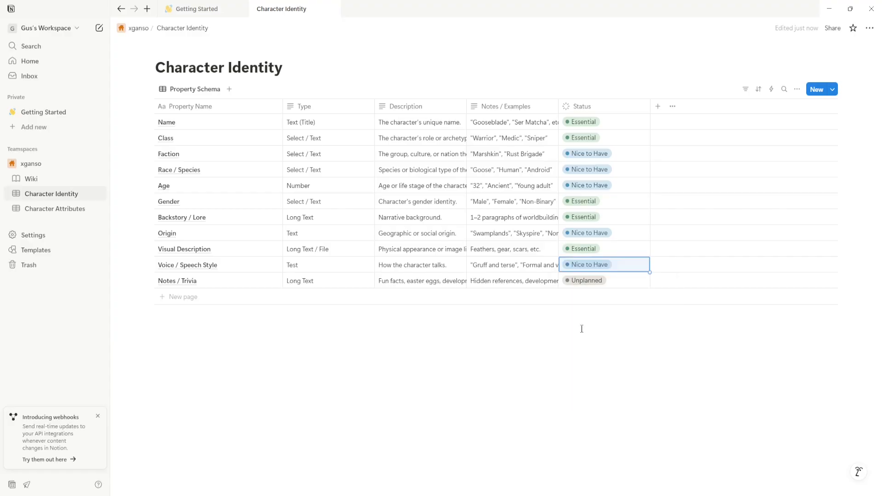
{"action": "left_click", "coordinate": [582, 282]}
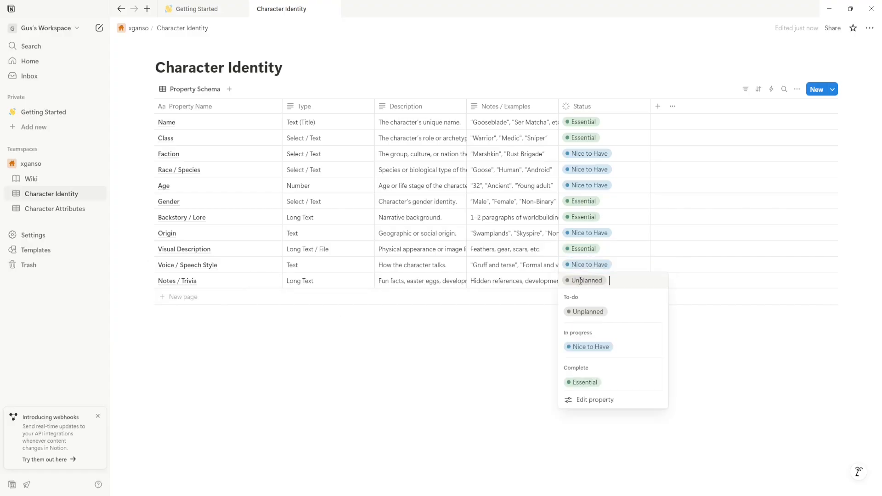
{"action": "left_click", "coordinate": [597, 347]}
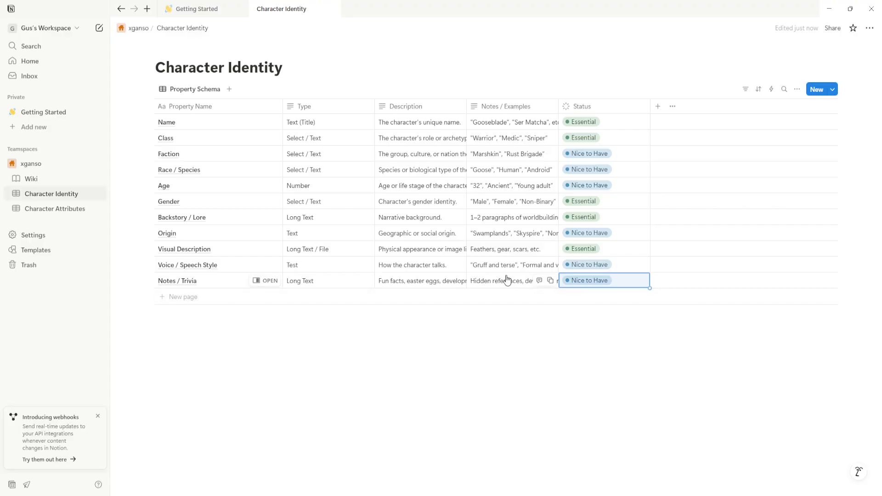
- Sort the Property Schema view by Status in descending order and save the sort for everyone
{"action": "left_click", "coordinate": [759, 92]}
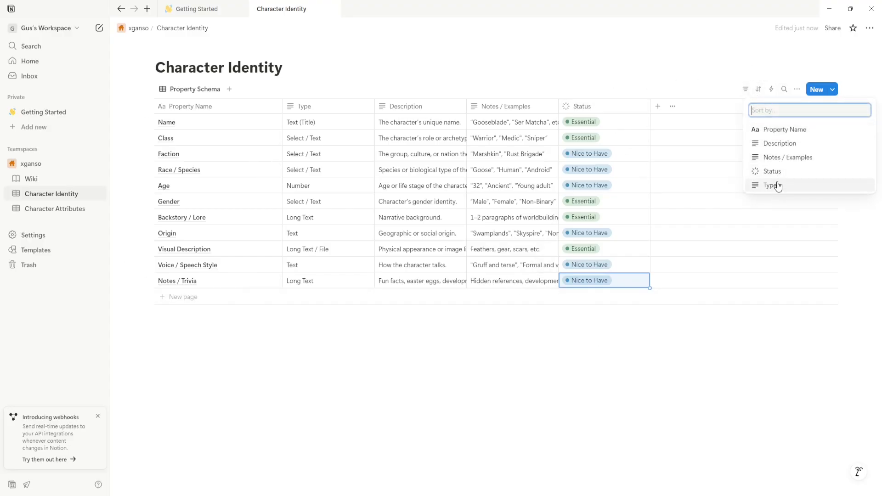
{"action": "left_click", "coordinate": [774, 170]}
{"action": "left_click", "coordinate": [760, 90]}
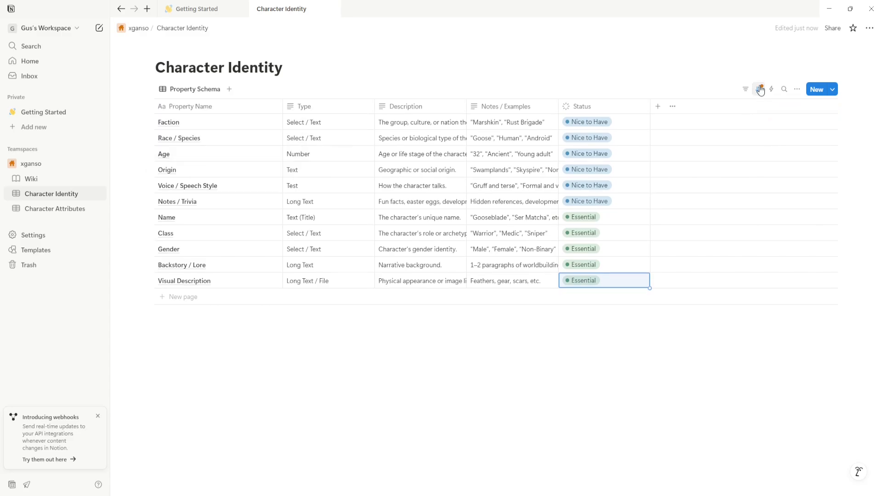
{"action": "left_click", "coordinate": [746, 89]}
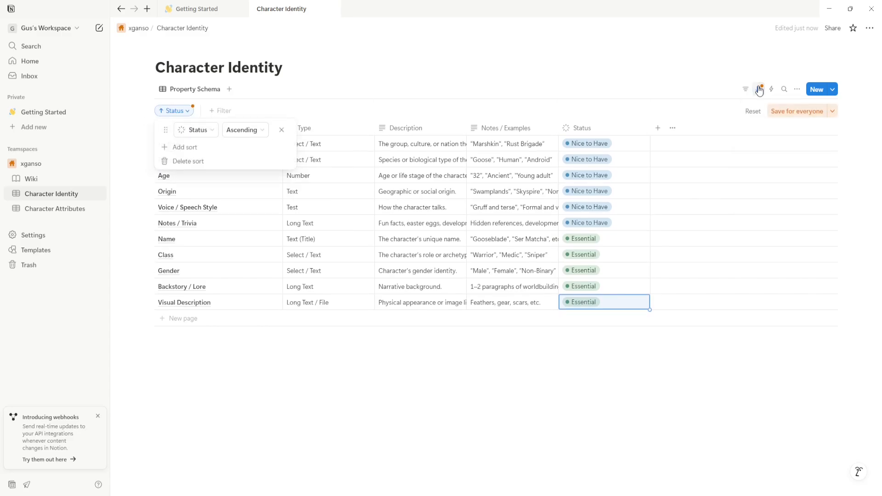
{"action": "left_click", "coordinate": [250, 135]}
{"action": "left_click", "coordinate": [250, 160]}
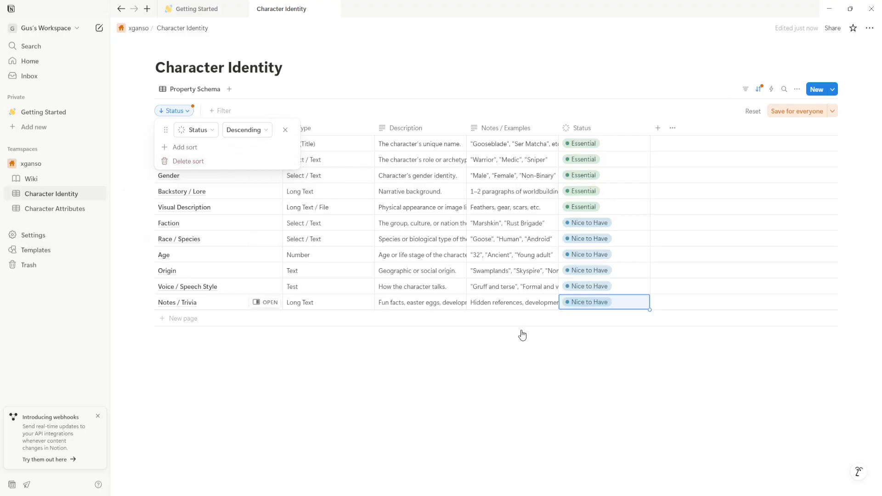
{"action": "left_click", "coordinate": [493, 374]}
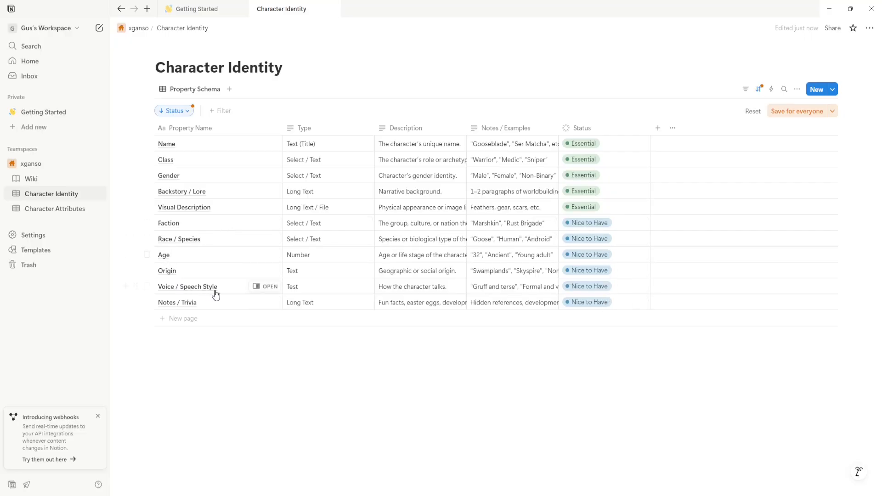
{"action": "left_click", "coordinate": [782, 115]}
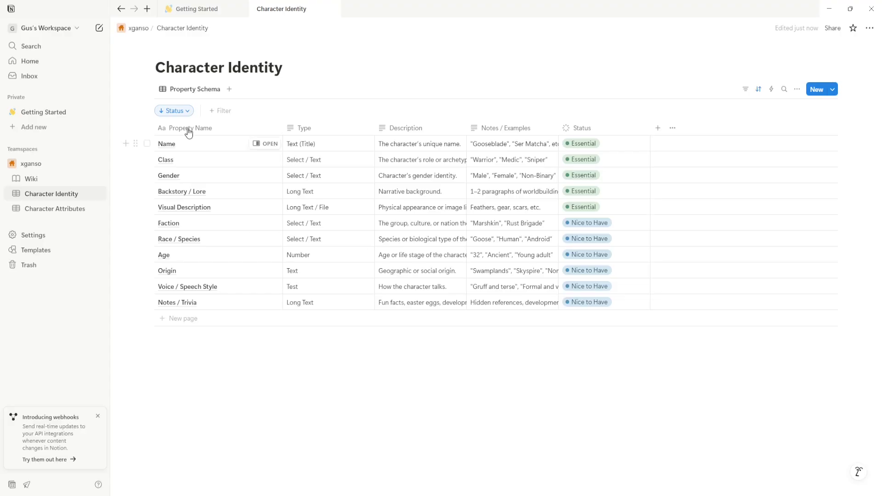
- Open the Character Attributes database and rename its "Attributes" view as "Attribute Schema"
{"action": "left_click", "coordinate": [65, 209]}
{"action": "left_click", "coordinate": [192, 94]}
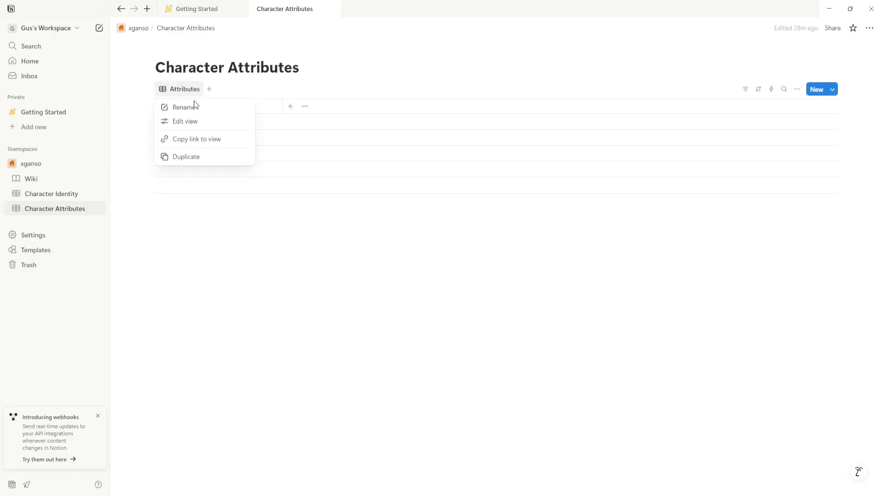
{"action": "left_click", "coordinate": [189, 107]}
{"action": "key", "text": "BackSpace"}
{"action": "type", "text": "Schema"}
- Rename the title column of the Character Attributes table as "Attribute Name"
{"action": "left_click", "coordinate": [193, 108]}
{"action": "key", "text": "Home"}
{"action": "type", "text": "Attribute"}
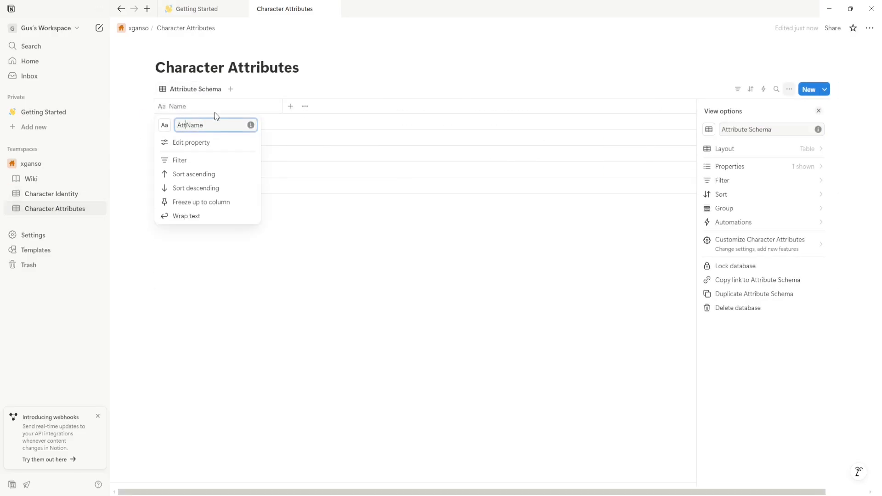
{"action": "key", "text": "Return"}
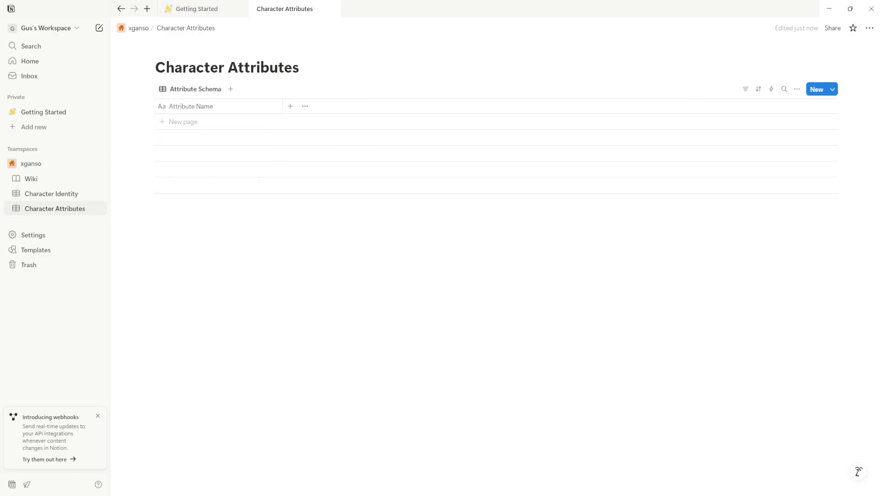
- Add a Text property named "Type" after the Attribute Name column
{"action": "left_click", "coordinate": [290, 106]}
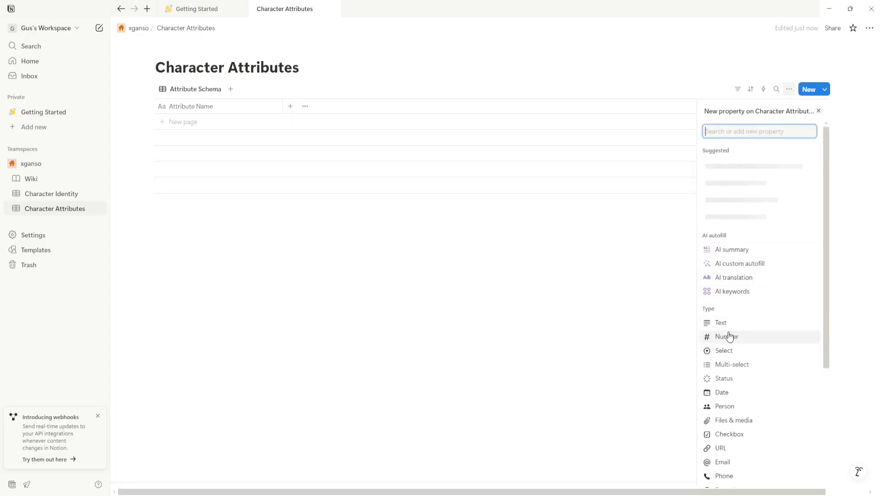
{"action": "left_click", "coordinate": [729, 321]}
{"action": "type", "text": "T"}
{"action": "key", "text": "BackSpace"}
{"action": "key", "text": "BackSpace"}
{"action": "key", "text": "BackSpace"}
{"action": "key", "text": "BackSpace"}
{"action": "type", "text": "ype"}
- Add two Text properties named "Classification" and "Game Systems" after the Type column
{"action": "left_click", "coordinate": [382, 106]}
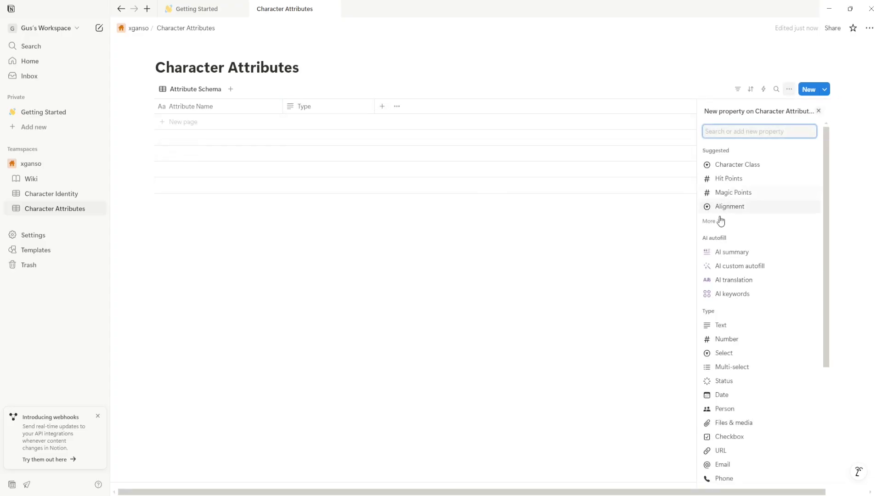
{"action": "left_click", "coordinate": [749, 324]}
{"action": "type", "text": "Classification"}
{"action": "key", "text": "Return"}
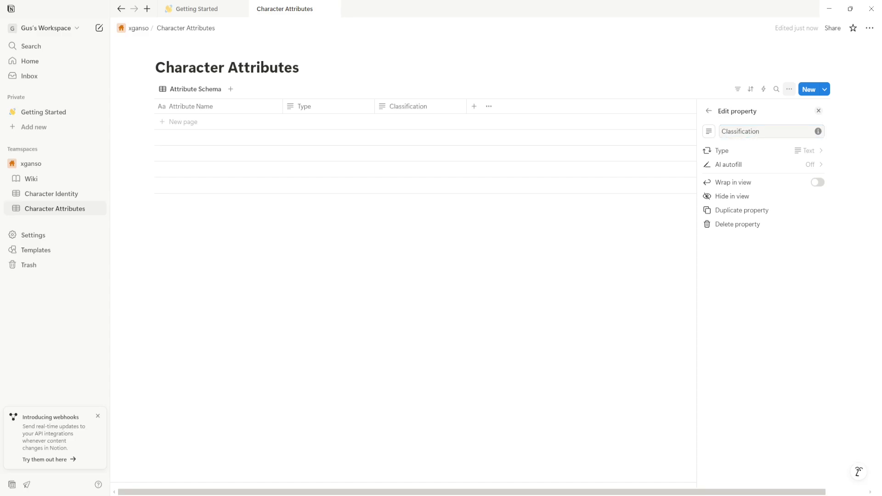
{"action": "left_click", "coordinate": [474, 107]}
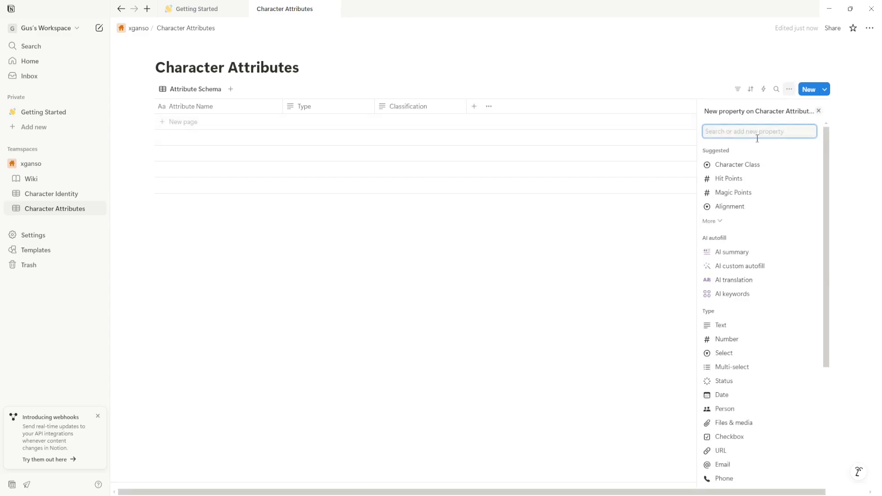
{"action": "type", "text": "Game Systems"}
{"action": "left_click", "coordinate": [735, 164]}
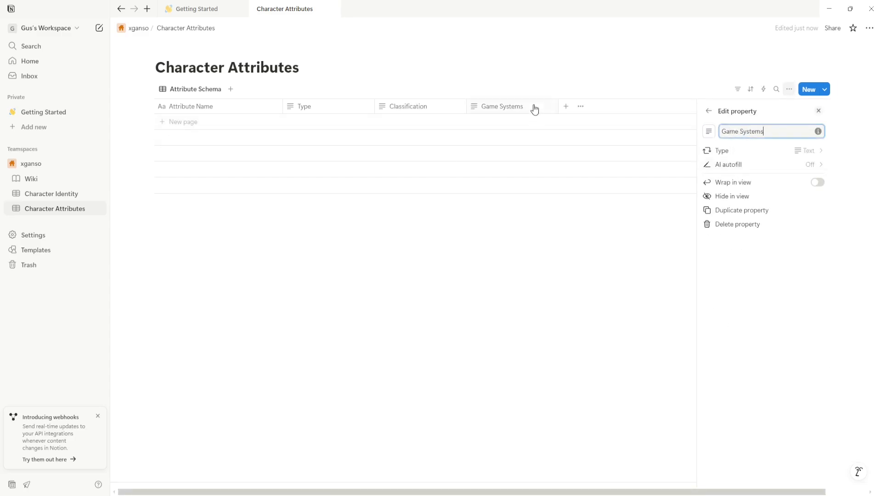
- Add a Status property and a "Description" text property, placing Description between Game Systems and Status
{"action": "left_click", "coordinate": [566, 106]}
{"action": "type", "text": "Status"}
{"action": "left_click", "coordinate": [724, 165]}
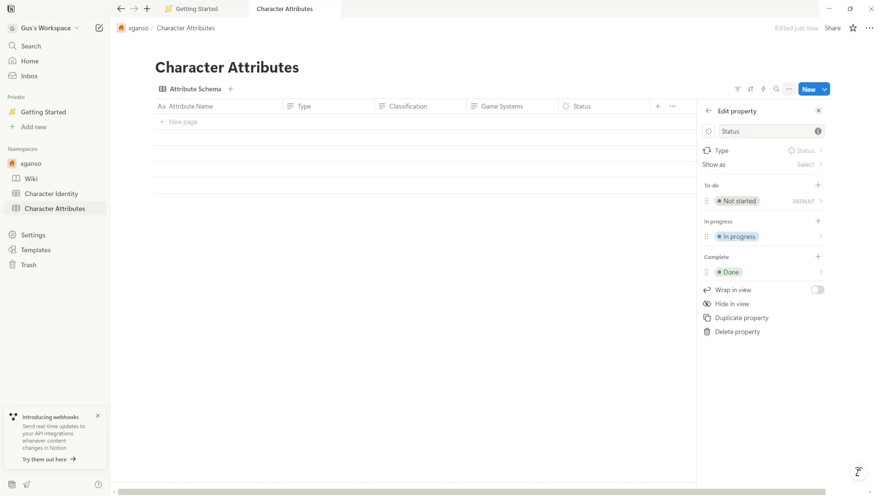
{"action": "left_click", "coordinate": [655, 106]}
{"action": "type", "text": "Description"}
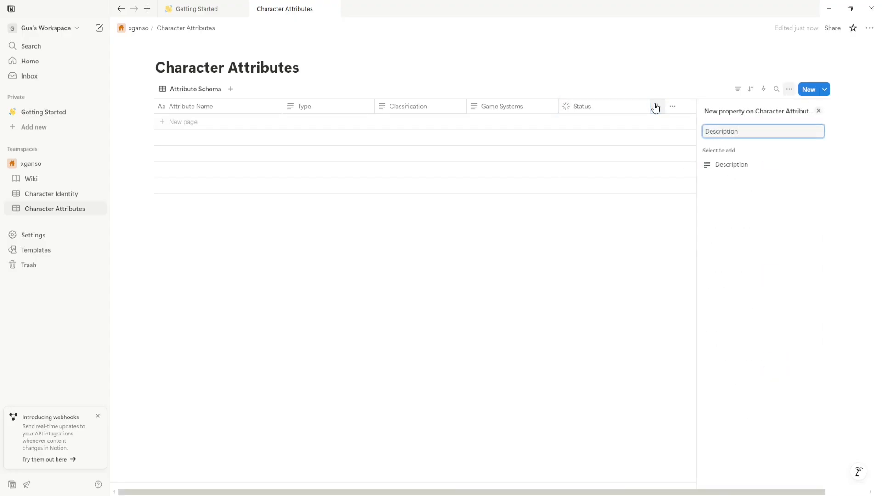
{"action": "left_click", "coordinate": [732, 165]}
{"action": "left_click_drag", "start_coordinate": [620, 107], "coordinate": [538, 124]}
- Create the first two attribute rows, named "HP" and "Attack"
{"action": "left_click", "coordinate": [178, 122]}
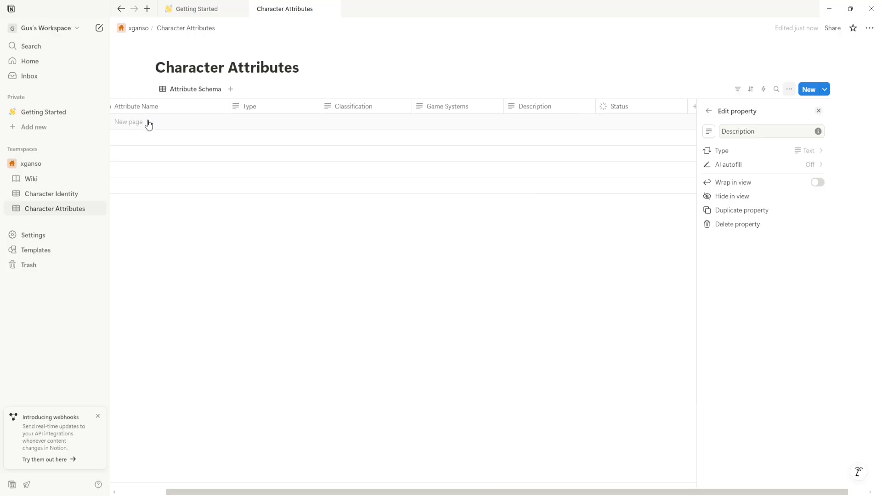
{"action": "left_click", "coordinate": [148, 122]}
{"action": "type", "text": "HP"}
{"action": "key", "text": "Escape"}
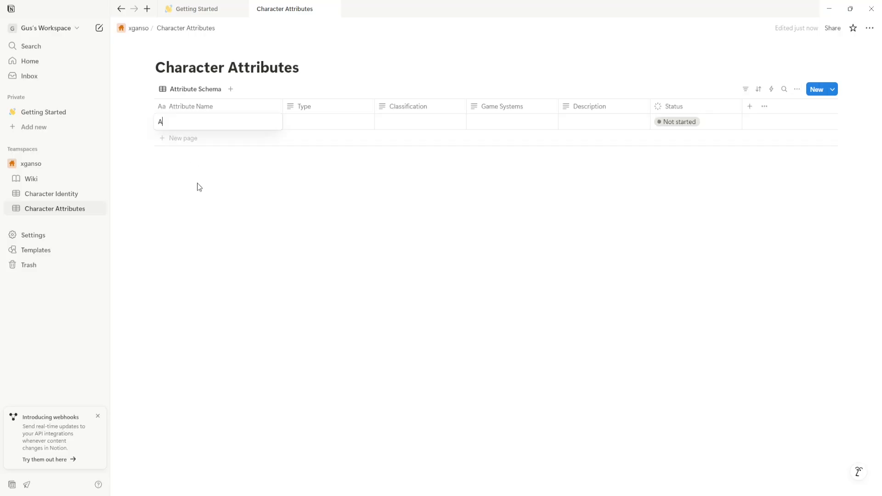
{"action": "left_click", "coordinate": [199, 137]}
{"action": "type", "text": "Attack"}
{"action": "key", "text": "Escape"}
- Add "Defense" and "Speed" rows below Attack
{"action": "left_click", "coordinate": [202, 154]}
{"action": "type", "text": "Defense"}
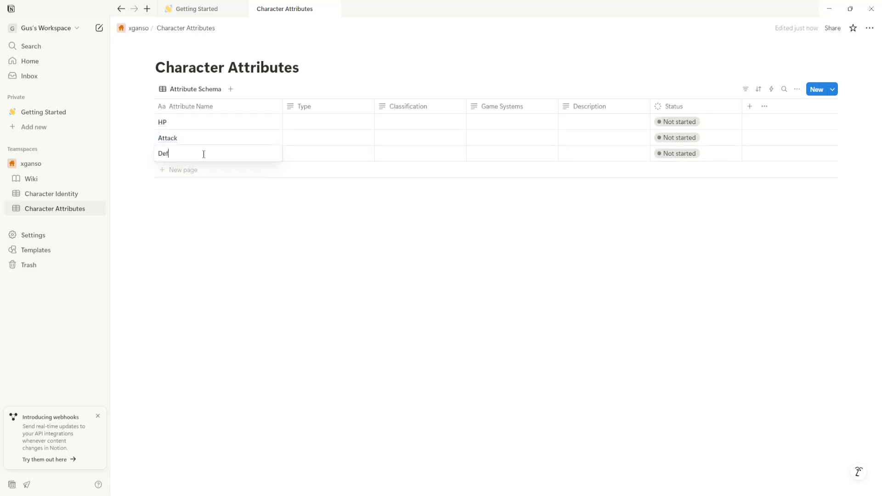
{"action": "key", "text": "Escape"}
{"action": "left_click", "coordinate": [202, 170]}
{"action": "type", "text": "Speed"}
{"action": "key", "text": "Escape"}
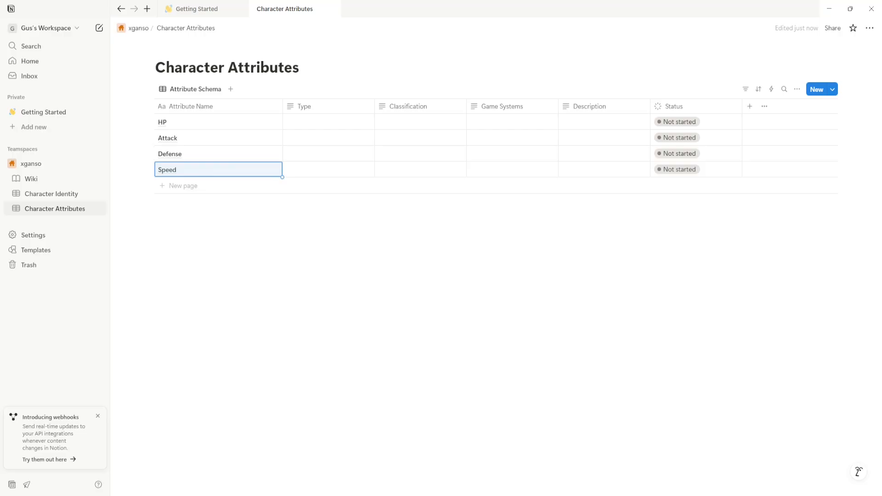
- Add a "Movement Range" row and rename the Speed row as "Speed / Initiative"
{"action": "left_click", "coordinate": [193, 185]}
{"action": "type", "text": "Movement Range"}
{"action": "left_click", "coordinate": [187, 169]}
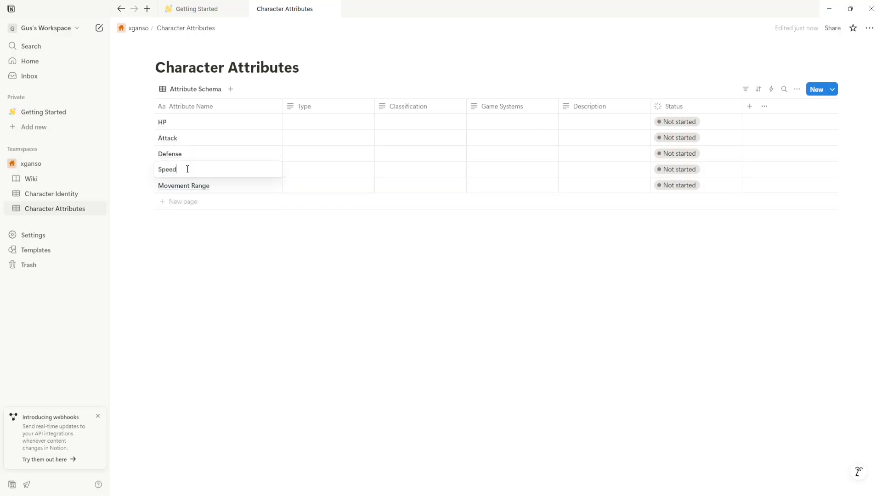
{"action": "type", "text": "/ Initiative"}
{"action": "key", "text": "Return"}
- Add "Accuracy" and "Evasion" rows below Movement Range
{"action": "left_click", "coordinate": [194, 202]}
{"action": "type", "text": "A"}
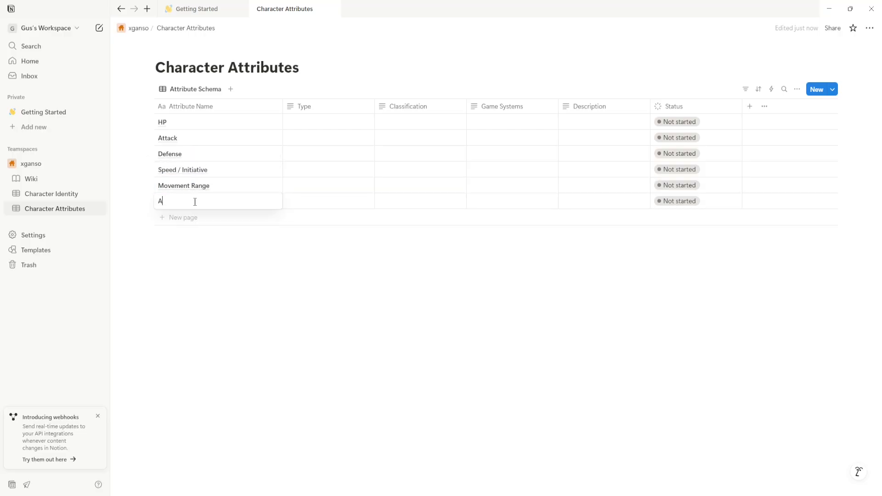
{"action": "type", "text": "ccuracy"}
{"action": "key", "text": "Return"}
{"action": "left_click", "coordinate": [203, 217]}
{"action": "type", "text": "Evasion"}
{"action": "key", "text": "Return"}
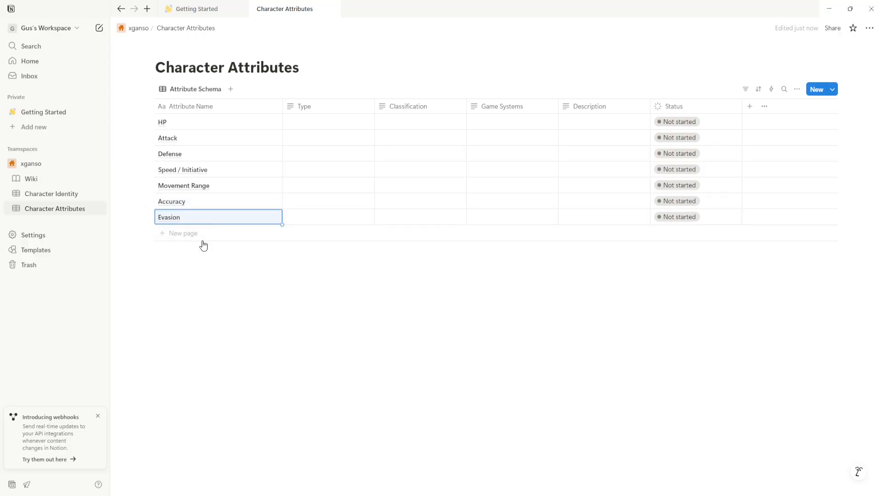
- Add a "Critical Change" row and move it above Evasion
{"action": "left_click", "coordinate": [202, 233]}
{"action": "type", "text": "Critical Change"}
{"action": "key", "text": "Return"}
{"action": "left_click_drag", "start_coordinate": [135, 232], "coordinate": [135, 217]}
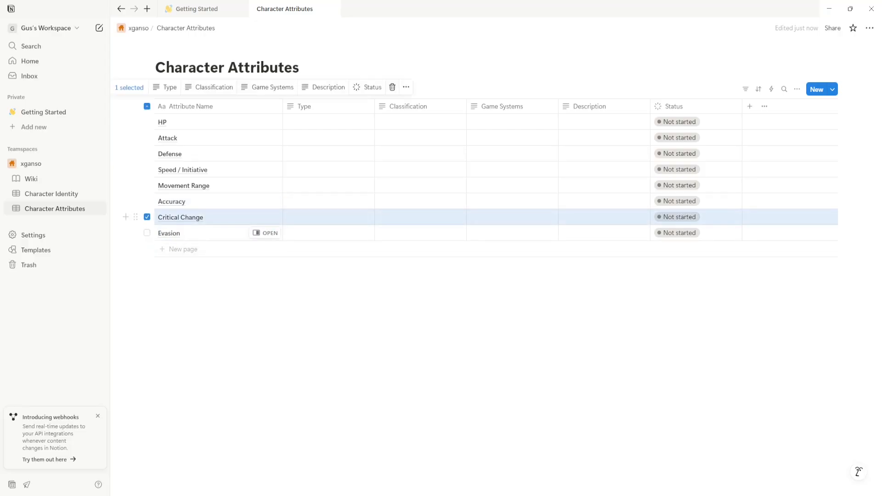
- Add "Morale" and "Armor" rows below Evasion
{"action": "left_click", "coordinate": [183, 249]}
{"action": "type", "text": "Morale"}
{"action": "key", "text": "Return"}
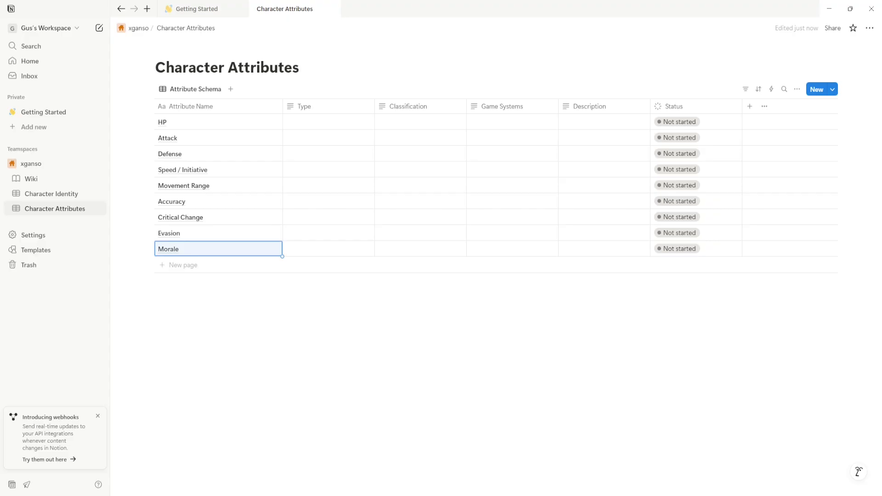
{"action": "left_click", "coordinate": [183, 267]}
{"action": "type", "text": "Armor"}
{"action": "key", "text": "Return"}
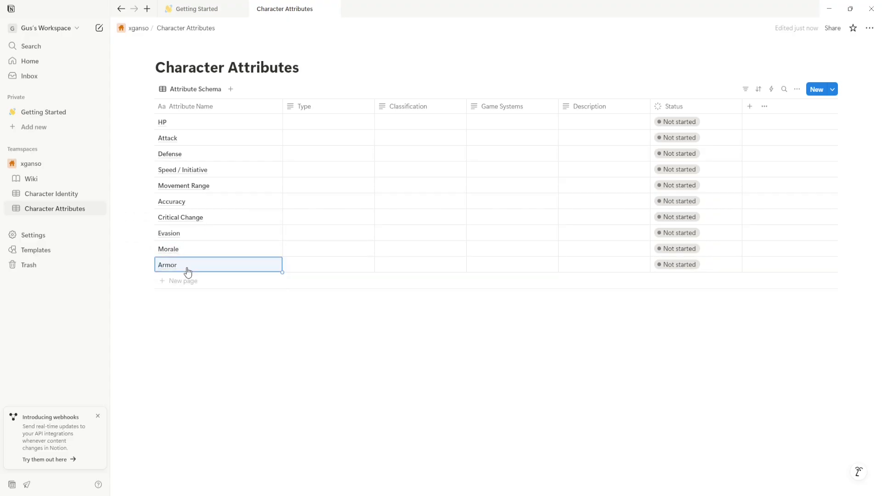
- Add "Resistance" and "Stamina / Energy" rows below Armor
{"action": "left_click", "coordinate": [197, 281]}
{"action": "type", "text": "Resistance"}
{"action": "key", "text": "Return"}
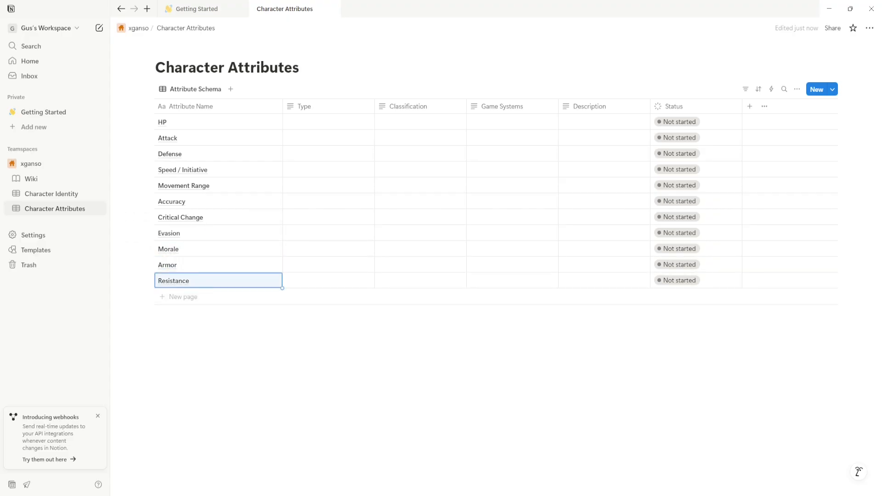
{"action": "left_click", "coordinate": [185, 294]}
{"action": "type", "text": "Stamina / Energy"}
{"action": "key", "text": "Return"}
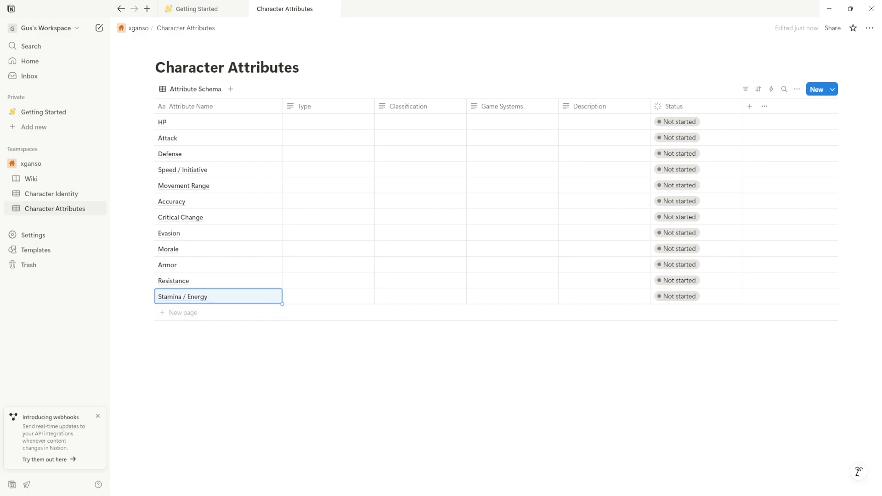
- Add "Will Power" and "Line of Sight" rows below Stamina / Energy
{"action": "left_click", "coordinate": [184, 311]}
{"action": "type", "text": "Will Power"}
{"action": "key", "text": "Return"}
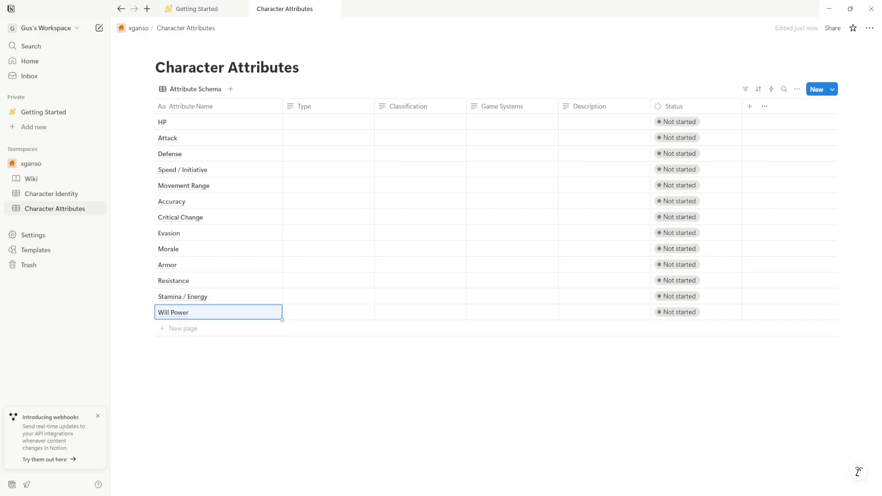
{"action": "left_click", "coordinate": [193, 327]}
{"action": "type", "text": "Line of Sight"}
{"action": "key", "text": "Return"}
- Add "Stealth" and "Carrying Capacity" rows below Line of Sight
{"action": "left_click", "coordinate": [194, 343]}
{"action": "type", "text": "Stealth"}
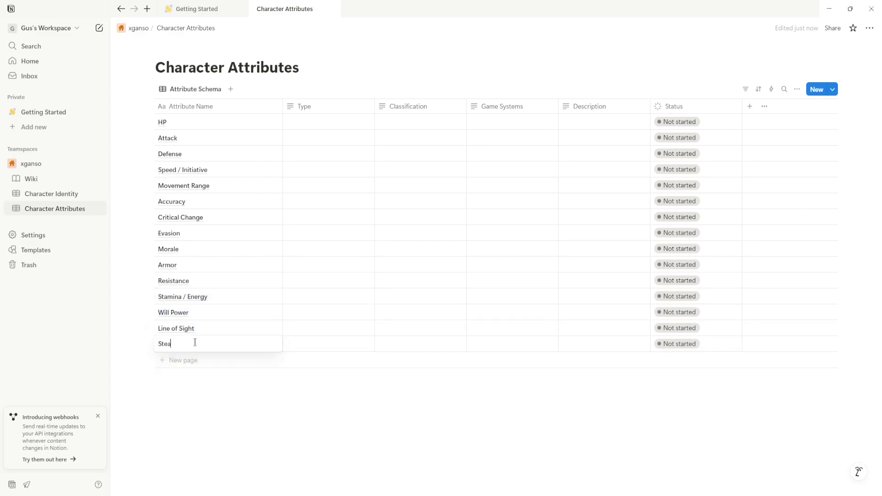
{"action": "key", "text": "Return"}
{"action": "left_click", "coordinate": [192, 361]}
{"action": "type", "text": "Carrying Capacity"}
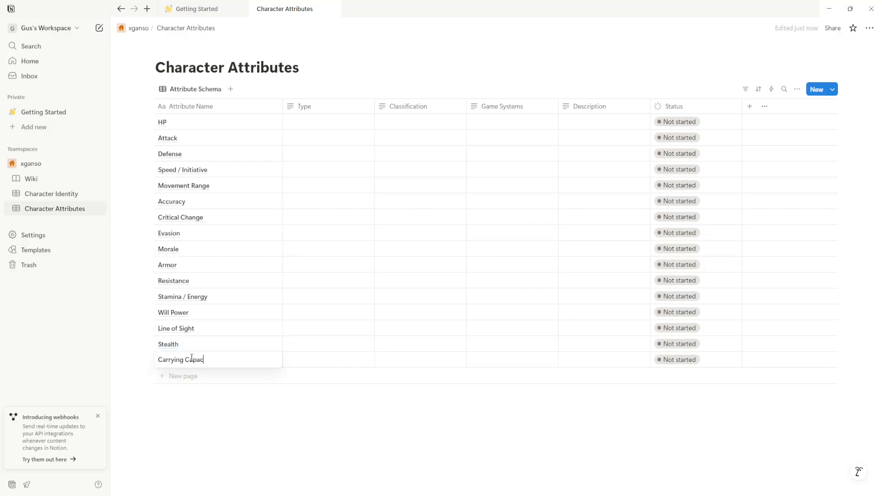
{"action": "key", "text": "Return"}
- Add "Affinity / Element Type" and "Status Immunities" rows at the end of the attribute list
{"action": "left_click", "coordinate": [191, 377]}
{"action": "type", "text": "Affinity /"}
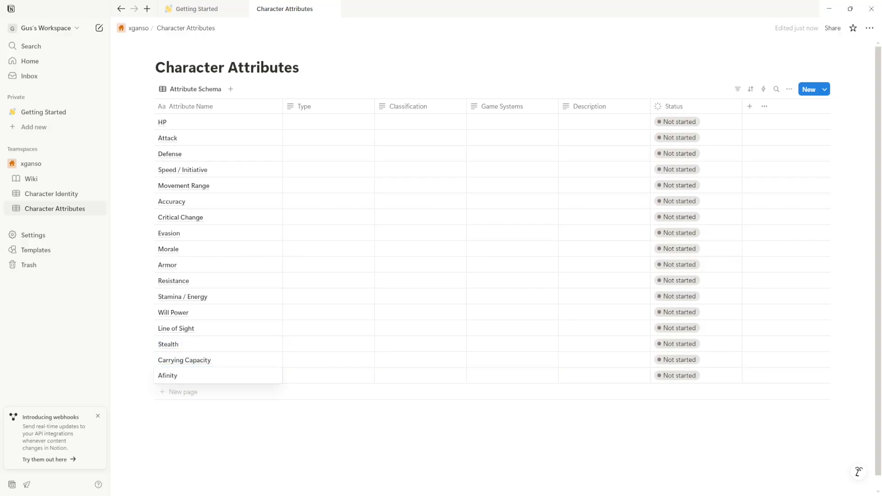
{"action": "type", "text": " Element Type"}
{"action": "key", "text": "Return"}
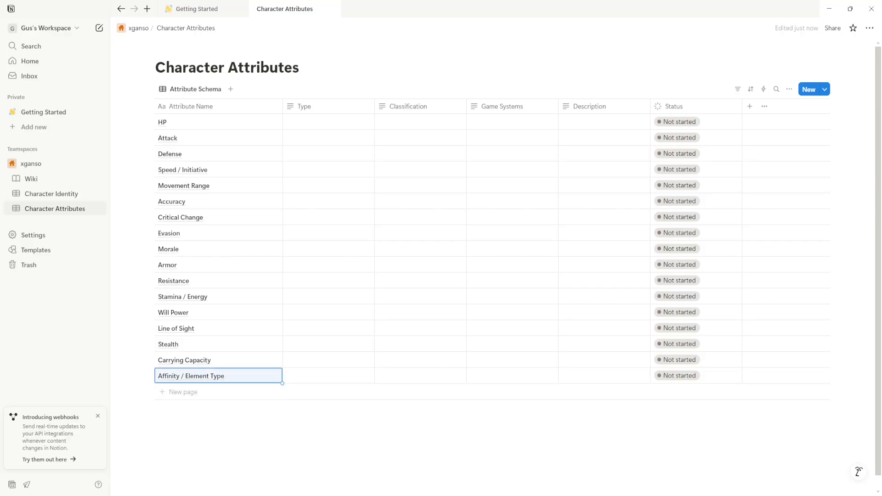
{"action": "left_click", "coordinate": [197, 390]}
{"action": "type", "text": "Status"}
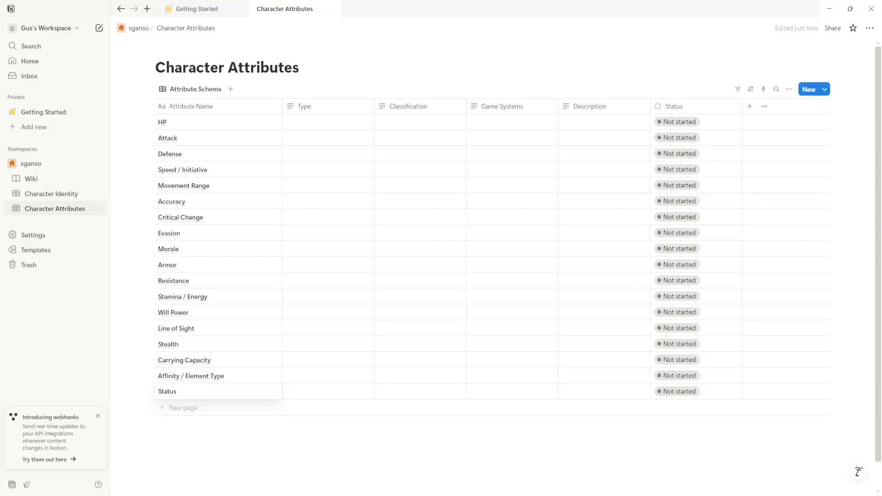
{"action": "type", "text": " Immunities"}
{"action": "key", "text": "Return"}
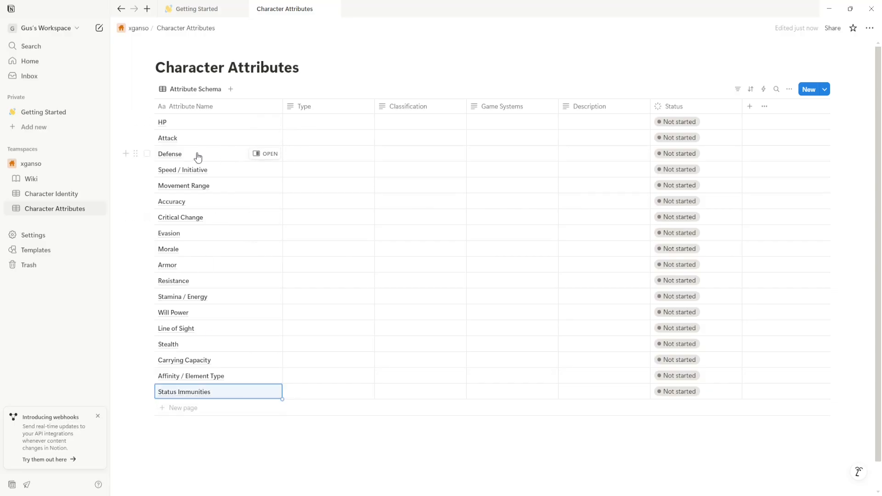
- Insert a "Magic" row directly below Defense
{"action": "left_click", "coordinate": [126, 153]}
{"action": "type", "text": "Ma"}
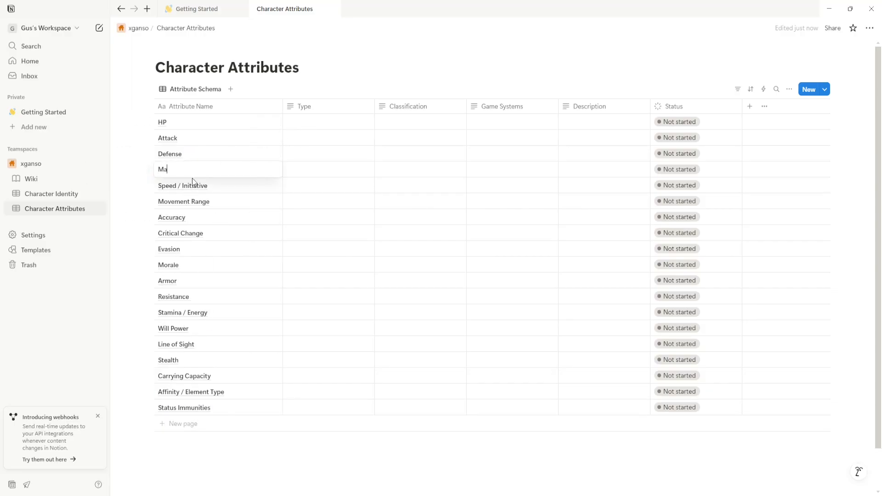
{"action": "type", "text": "gic"}
{"action": "key", "text": "Return"}
- Enter "Number" as the Type of the six attributes from HP through Movement Range
{"action": "left_click", "coordinate": [315, 122]}
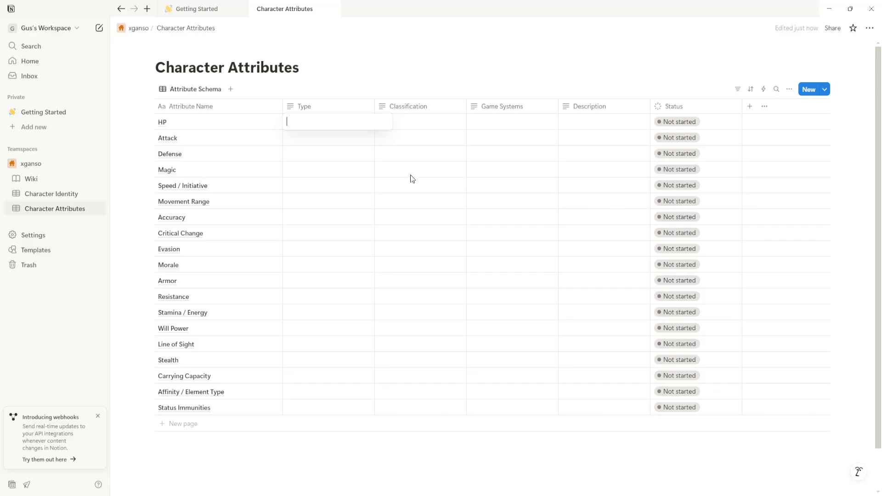
{"action": "type", "text": "Number"}
{"action": "key", "text": "Return"}
{"action": "type", "text": "Number"}
{"action": "key", "text": "Return"}
{"action": "type", "text": "Number"}
{"action": "key", "text": "Return"}
{"action": "type", "text": "Number"}
{"action": "key", "text": "Return"}
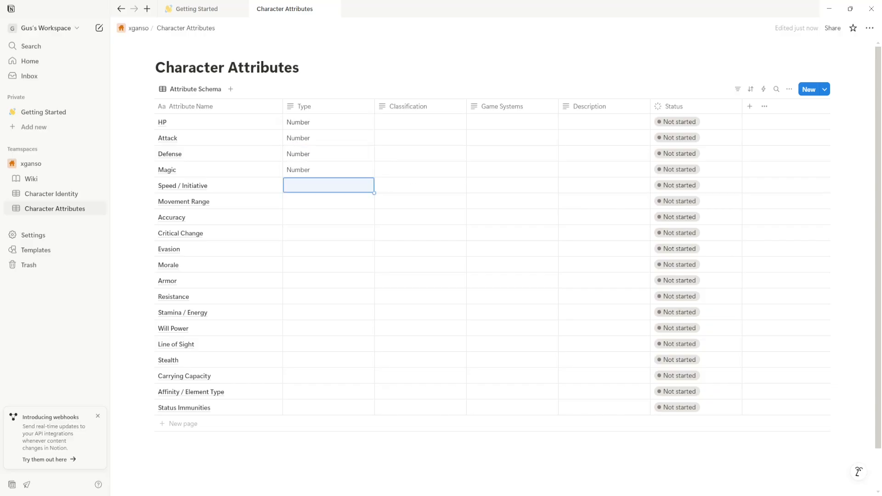
{"action": "type", "text": "Number"}
{"action": "key", "text": "Return"}
{"action": "type", "text": "Number"}
{"action": "key", "text": "Return"}
- Enter "Percent" as the Type of Accuracy, Critical Change and Evasion
{"action": "type", "text": "Percen"}
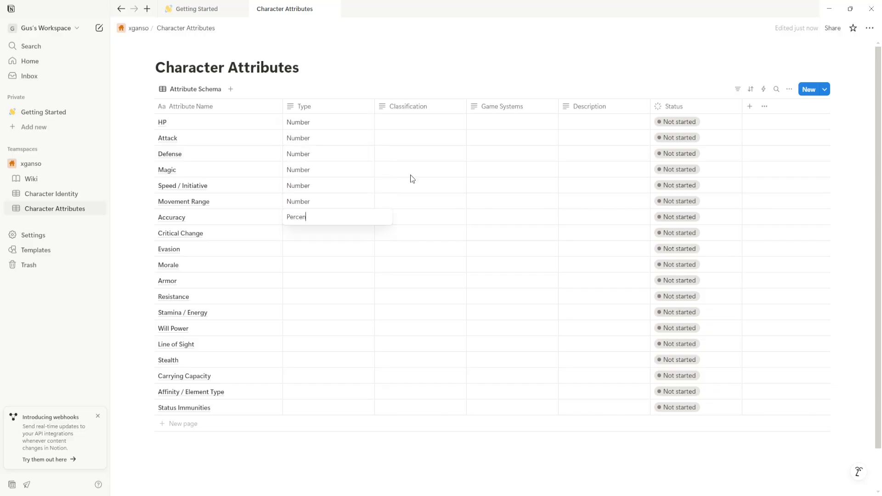
{"action": "type", "text": "t"}
{"action": "key", "text": "Return"}
{"action": "type", "text": "Percent"}
{"action": "key", "text": "Return"}
{"action": "type", "text": "Percent"}
{"action": "key", "text": "Return"}
- Fill in the Type as "Number / Percent" for Morale and Resistance, and "Number" for Armor
{"action": "type", "text": "Number /"}
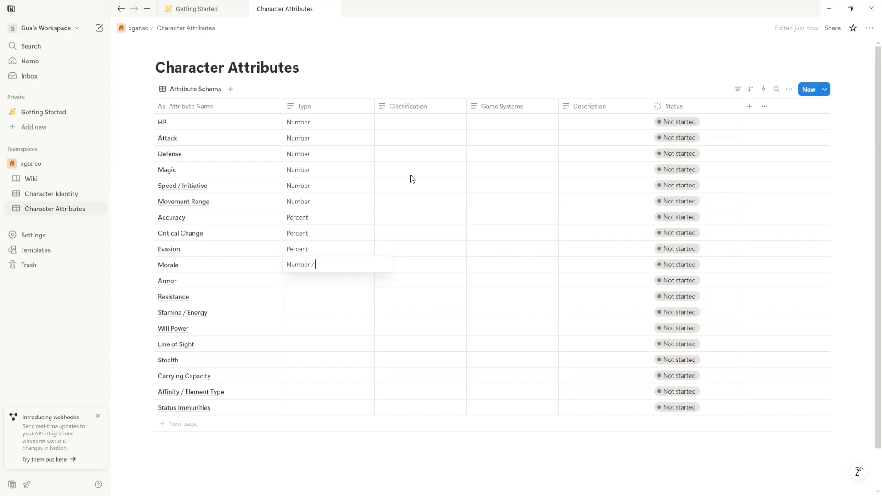
{"action": "type", "text": " Percent"}
{"action": "key", "text": "Return"}
{"action": "type", "text": "Number"}
{"action": "key", "text": "Return"}
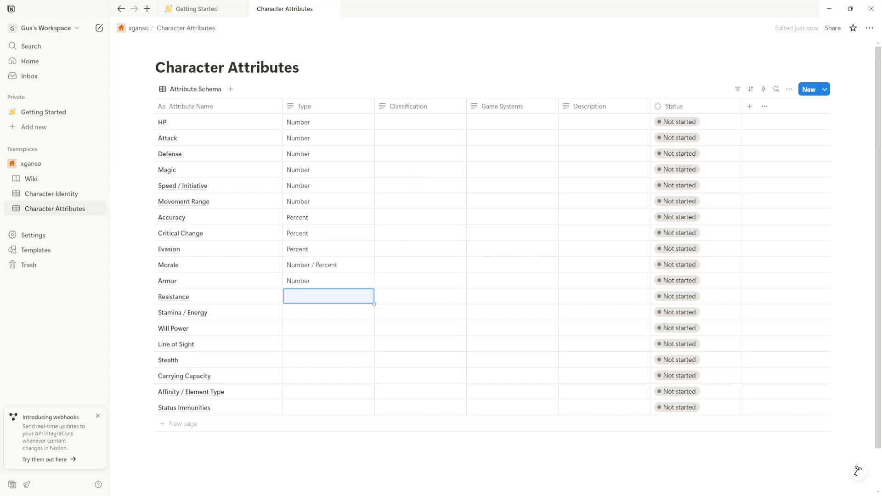
{"action": "type", "text": "Number / Percent"}
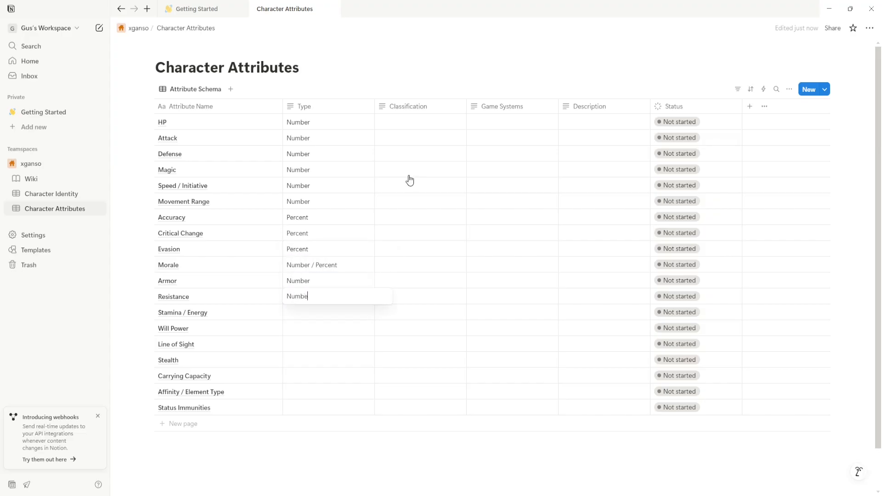
{"action": "key", "text": "Return"}
- Enter "Number" as the Type of Stamina / Energy, Will Power and Line of Sight
{"action": "type", "text": "Number / Percent"}
{"action": "key", "text": "Return"}
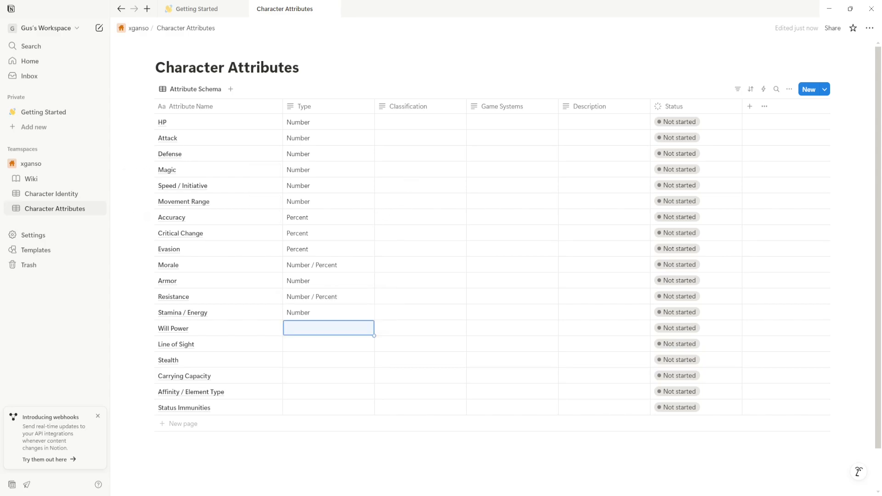
{"action": "type", "text": "Number"}
{"action": "key", "text": "Return"}
{"action": "type", "text": "Number"}
{"action": "key", "text": "Return"}
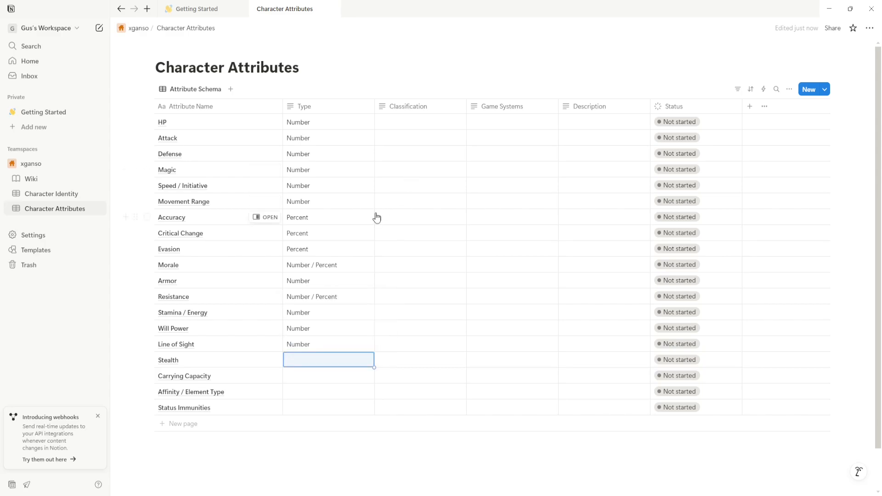
- Enter the Type as "Number" for Stealth and Carrying Capacity, "Text / Select" for Affinity / Element Type, and "Multi-Select" for Status Immunities
{"action": "type", "text": "Number"}
{"action": "key", "text": "Return"}
{"action": "type", "text": "Number"}
{"action": "key", "text": "Return"}
{"action": "type", "text": "Text"}
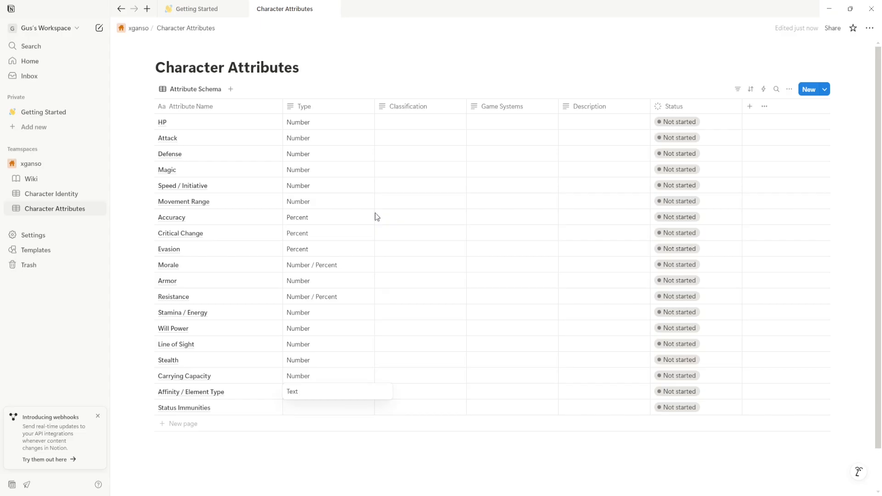
{"action": "type", "text": " / Select"}
{"action": "key", "text": "Return"}
{"action": "type", "text": "Multi-Select"}
{"action": "key", "text": "Return"}
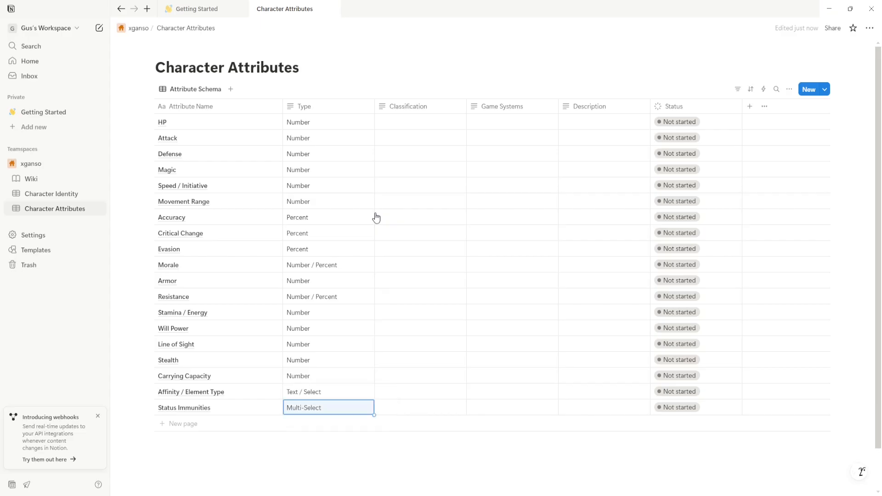
- Enter "Primitive" as the Classification of the five attributes from HP through Speed / Initiative
{"action": "left_click", "coordinate": [420, 122]}
{"action": "type", "text": "Primitive"}
{"action": "key", "text": "Return"}
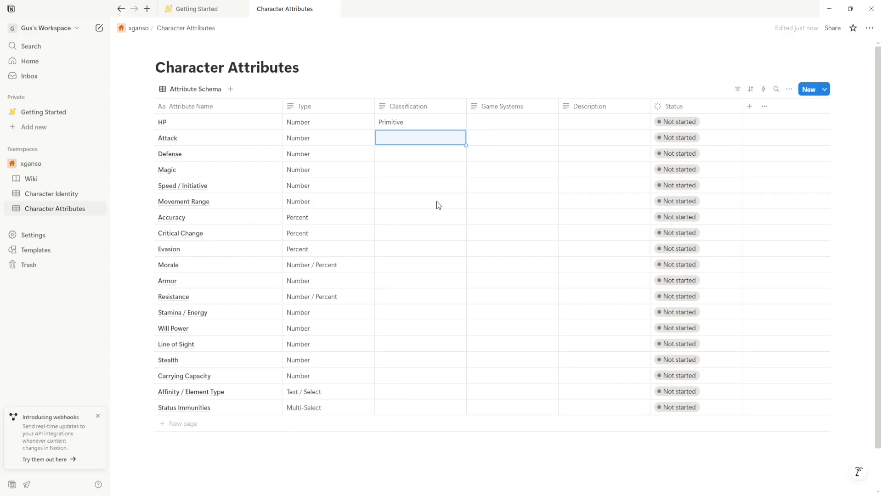
{"action": "key", "text": "Up"}
{"action": "key", "text": "ctrl+c"}
{"action": "key", "text": "Down"}
{"action": "key", "text": "ctrl+v"}
{"action": "key", "text": "Down"}
{"action": "key", "text": "ctrl+v"}
{"action": "key", "text": "Down"}
{"action": "key", "text": "ctrl+v"}
{"action": "key", "text": "Down"}
{"action": "key", "text": "ctrl+v"}
- Fill in "Primitive" as the Classification of Morale, Armor and Will Power
{"action": "key", "text": "Down"}
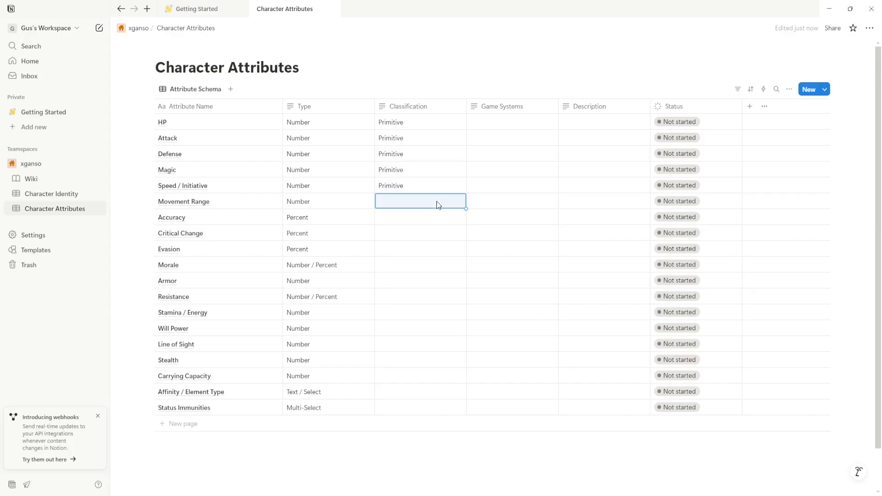
{"action": "key", "text": "Down"}
{"action": "key", "text": "Down"}
{"action": "key", "text": "Down"}
{"action": "key", "text": "Down"}
{"action": "key", "text": "ctrl+v"}
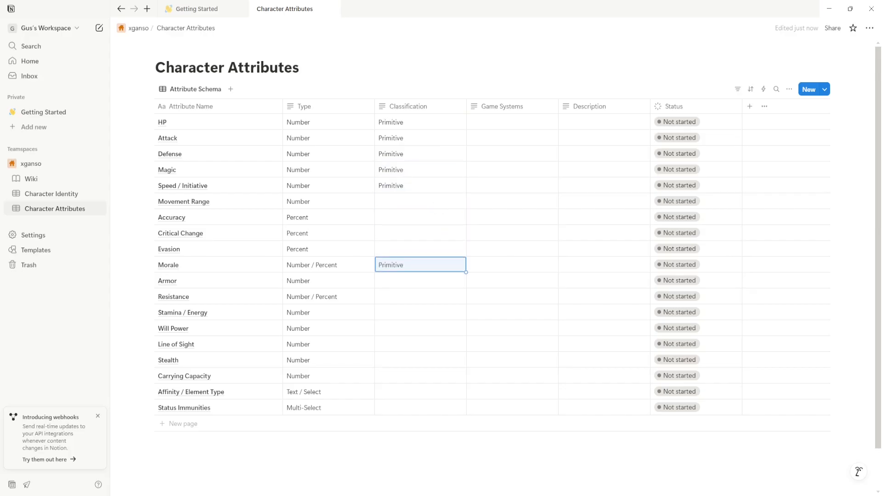
{"action": "left_click", "coordinate": [395, 285]}
{"action": "key", "text": "ctrl+v"}
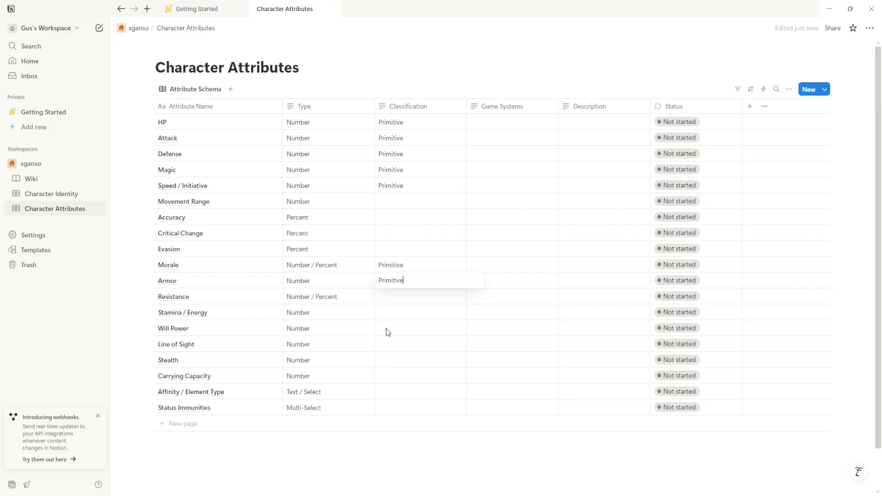
{"action": "key", "text": "Escape"}
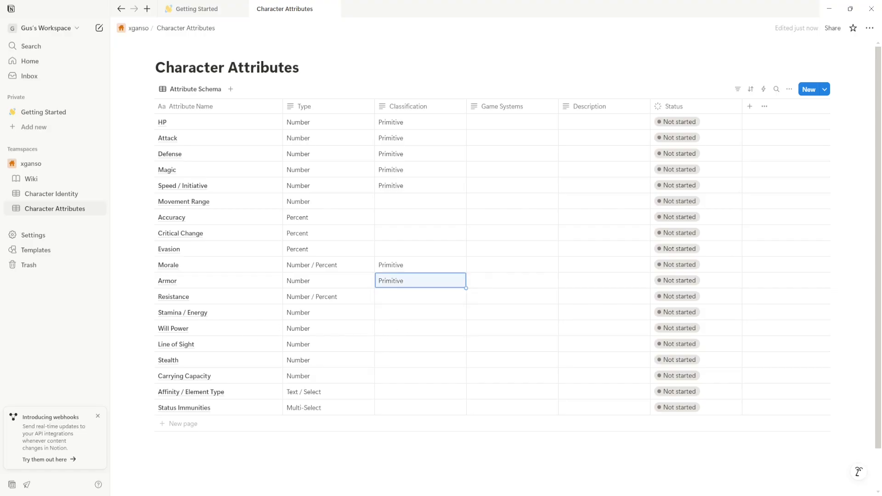
{"action": "left_click", "coordinate": [396, 331]}
{"action": "key", "text": "ctrl+v"}
- Correct the attribute name Will Power to "Willpower"
{"action": "left_click", "coordinate": [169, 328]}
{"action": "key", "text": "BackSpace"}
{"action": "key", "text": "BackSpace"}
{"action": "type", "text": "p"}
{"action": "key", "text": "Return"}
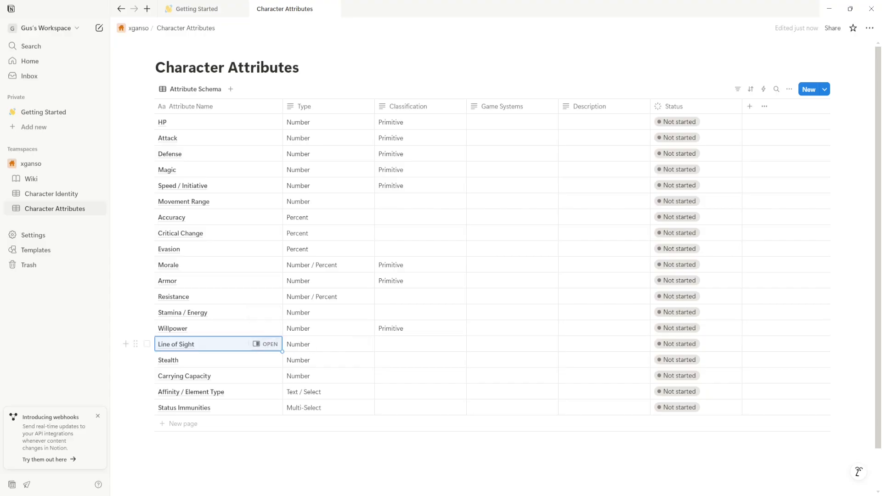
- Enter "Derived" as the Classification of Movement Range, Accuracy, Critical Change, Evasion and Resistance
{"action": "left_click", "coordinate": [398, 203]}
{"action": "type", "text": "Derived"}
{"action": "key", "text": "Escape"}
{"action": "key", "text": "ctrl+c"}
{"action": "left_click", "coordinate": [396, 220]}
{"action": "key", "text": "ctrl+v"}
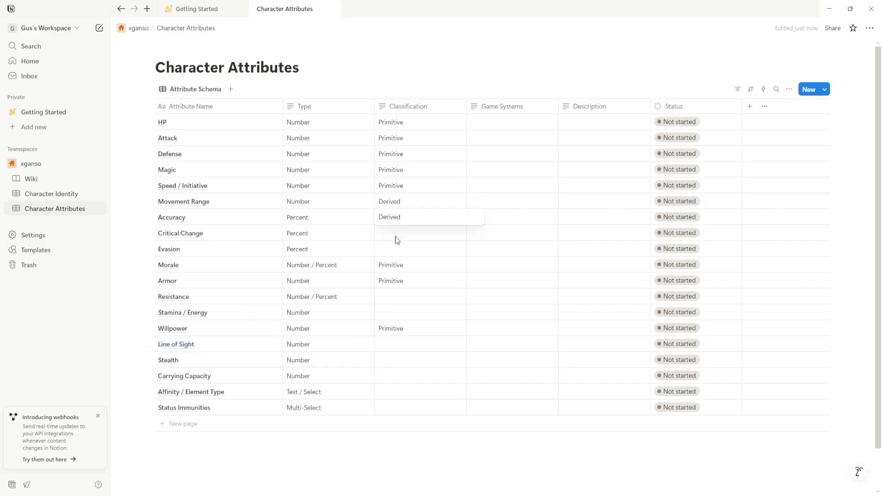
{"action": "left_click", "coordinate": [395, 236]}
{"action": "key", "text": "ctrl+v"}
{"action": "left_click", "coordinate": [397, 255]}
{"action": "key", "text": "ctrl+v"}
{"action": "left_click", "coordinate": [397, 298]}
{"action": "key", "text": "ctrl+v"}
- Set the Classification to "Conditional" for Stamina / Energy, and "Derived" for Line of Sight, Stealth and Carrying Capacity
{"action": "left_click", "coordinate": [398, 315]}
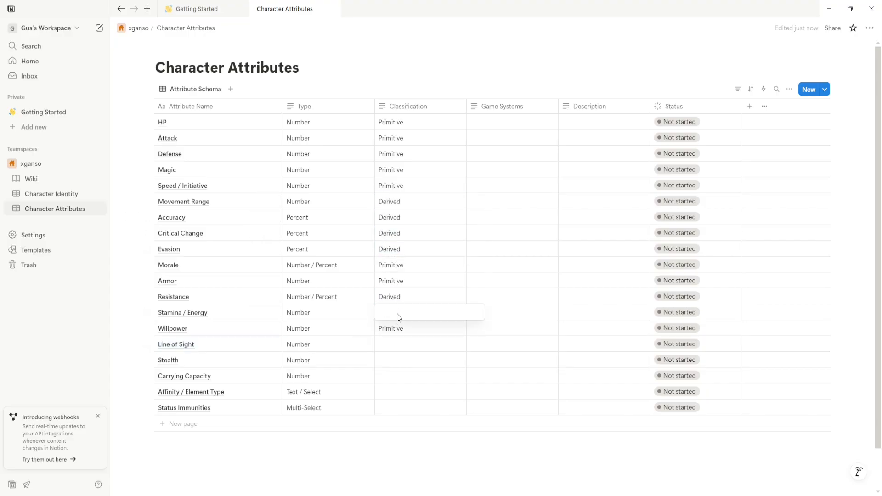
{"action": "type", "text": "Conditional"}
{"action": "key", "text": "Return"}
{"action": "left_click", "coordinate": [401, 344]}
{"action": "key", "text": "ctrl+v"}
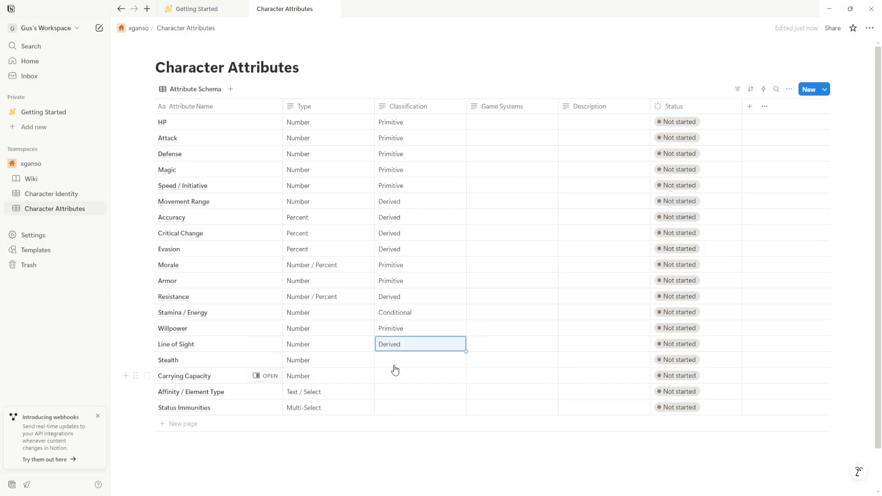
{"action": "left_click", "coordinate": [395, 362]}
{"action": "key", "text": "ctrl+v"}
{"action": "left_click", "coordinate": [395, 377]}
- Classify Affinity / Element Type as "Tag / Meta" and Status Immunities as "Derived"
{"action": "left_click", "coordinate": [391, 392]}
{"action": "type", "text": "Tag / Meta"}
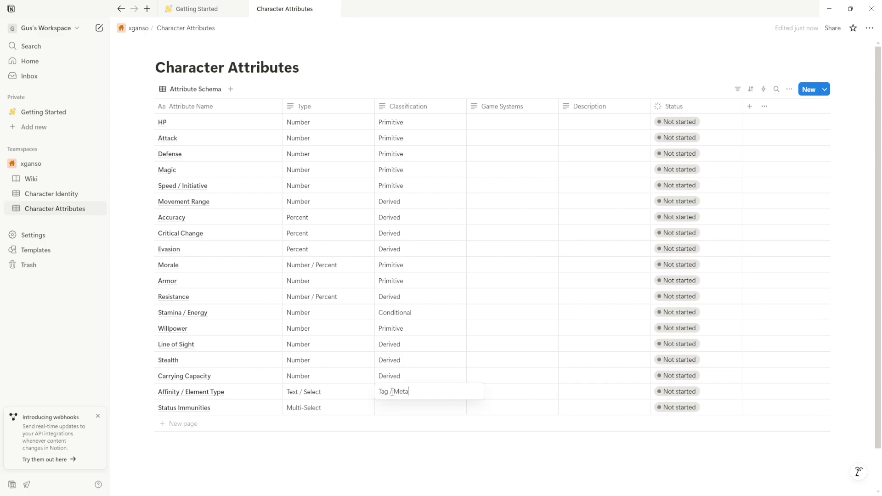
{"action": "key", "text": "Return"}
{"action": "key", "text": "ctrl+v"}
- Enter "Combat, Death" as the Game Systems of HP, and "Combat" for Attack, Defense and Magic
{"action": "left_click", "coordinate": [490, 122]}
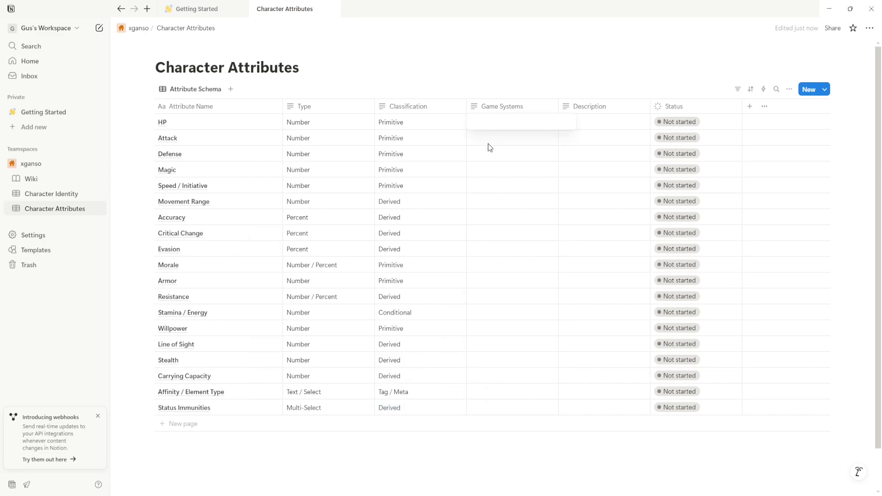
{"action": "type", "text": "Combat, Death"}
{"action": "key", "text": "Return"}
{"action": "key", "text": "ctrl+v"}
{"action": "key", "text": "Down"}
{"action": "key", "text": "ctrl+v"}
{"action": "key", "text": "Down"}
{"action": "key", "text": "ctrl+v"}
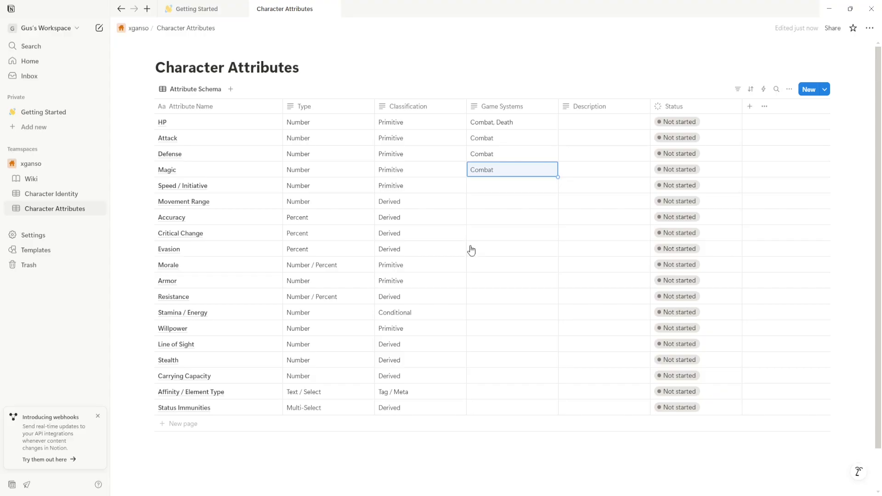
{"action": "key", "text": "Return"}
{"action": "key", "text": "Escape"}
- Fill in Game Systems as "Turn Order, Movement" for Speed / Initiative and "Movement" for Movement Range
{"action": "left_click", "coordinate": [487, 186]}
{"action": "type", "text": "Tur"}
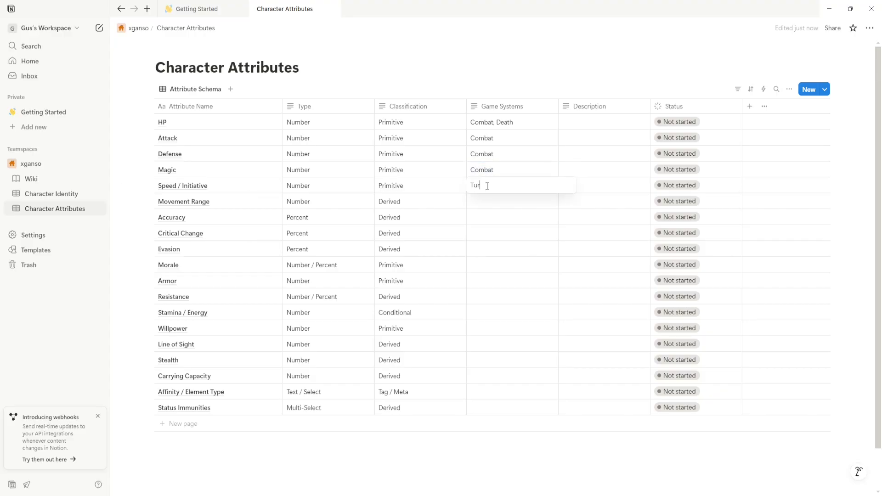
{"action": "type", "text": "n Order / Movements"}
{"action": "key", "text": "Return"}
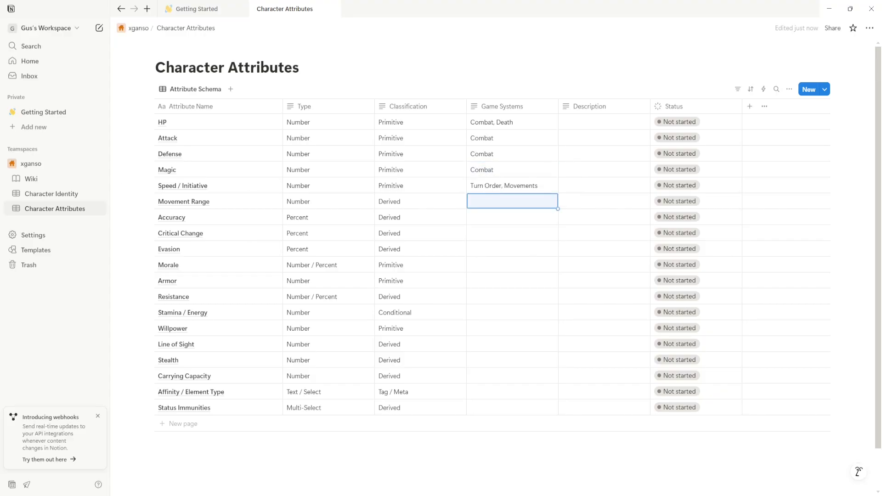
{"action": "key", "text": "Up"}
{"action": "key", "text": "Right"}
{"action": "key", "text": "Left"}
{"action": "left_click", "coordinate": [545, 191]}
{"action": "key", "text": "BackSpace"}
{"action": "key", "text": "Return"}
{"action": "type", "text": "vement"}
{"action": "key", "text": "Return"}
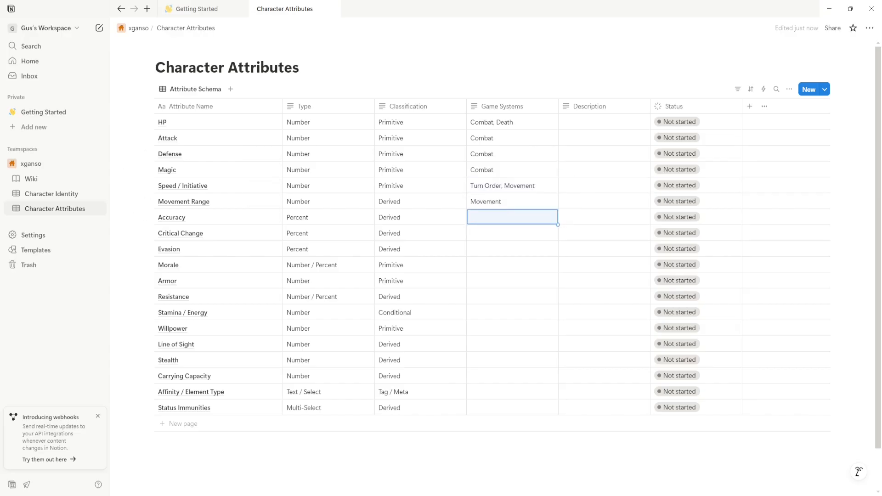
- Enter Game Systems as "Combat, Targeting" for Accuracy, "Combat" for Critical Change and "Combat, Defense" for Evasion
{"action": "type", "text": "Combat, Targeting"}
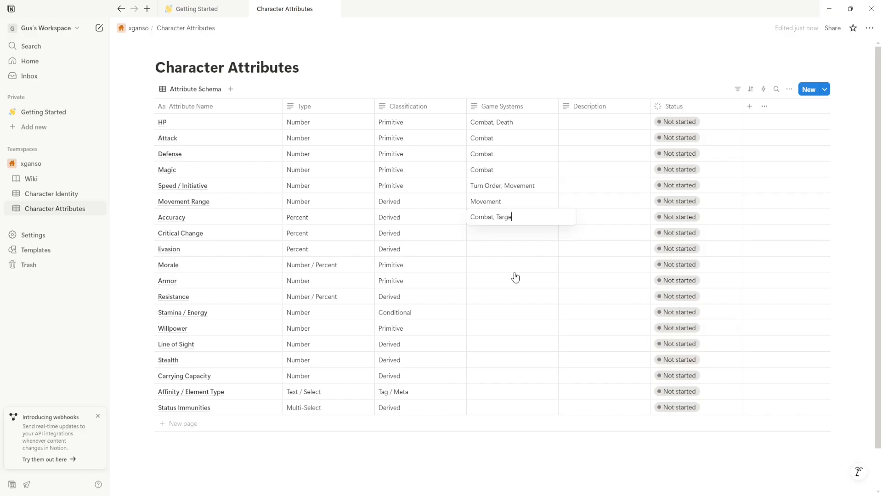
{"action": "key", "text": "Return"}
{"action": "type", "text": "Combat"}
{"action": "key", "text": "Return"}
{"action": "type", "text": "C"}
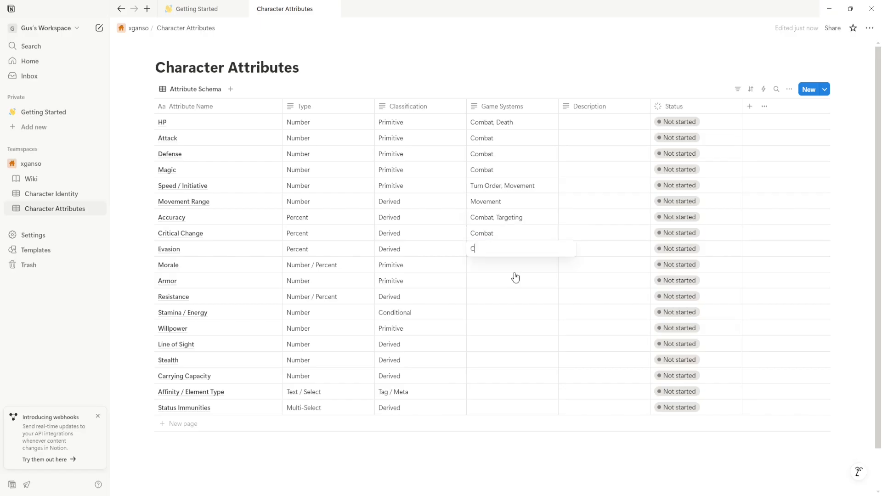
{"action": "type", "text": "ombat, Defense"}
{"action": "key", "text": "Return"}
- Enter "Morale, Panic, Events" as the Game Systems of Morale and "Combat, Defense" for Armor
{"action": "type", "text": "Mora"}
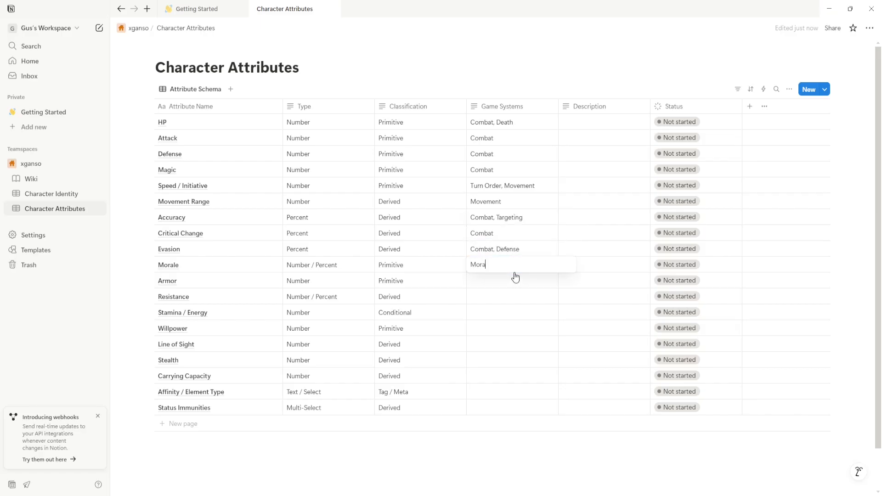
{"action": "type", "text": "le, Panci, Events"}
{"action": "key", "text": "Return"}
{"action": "type", "text": "Combat, Dama"}
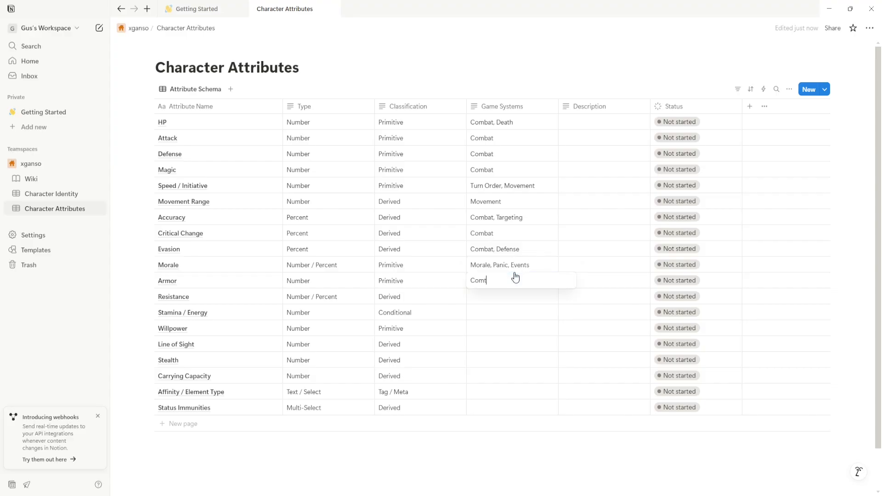
{"action": "type", "text": "fense"}
{"action": "key", "text": "Return"}
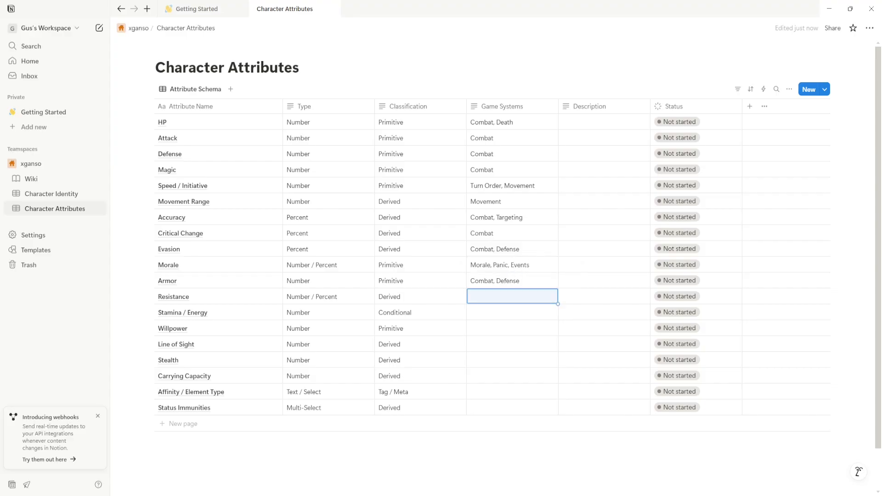
- Enter "Magic, Elemental Combar" as the Game Systems of Resistance, and extend the Magic attribute's entry to "Combat, Magic"
{"action": "type", "text": "Magic"}
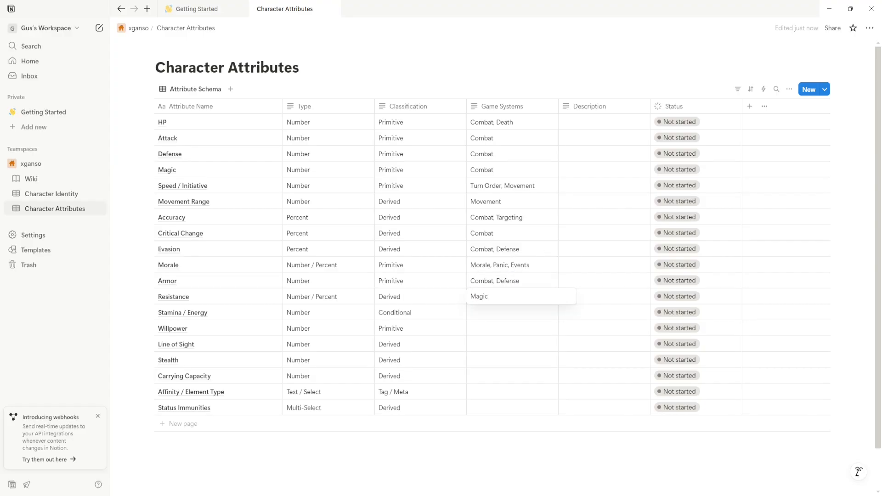
{"action": "type", "text": ", Elemental Combar"}
{"action": "key", "text": "Return"}
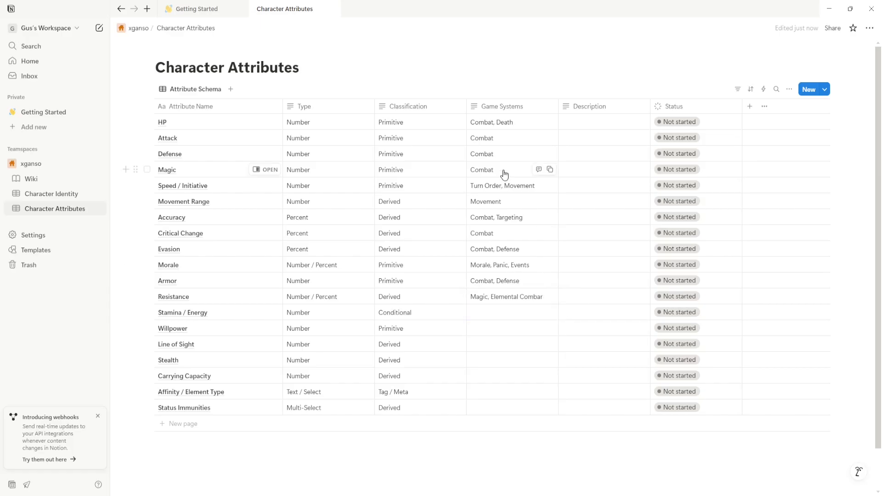
{"action": "left_click", "coordinate": [503, 170]}
{"action": "type", "text": ", Magic"}
{"action": "key", "text": "Return"}
- Change the Classification of Resistance to "Primitive", copied from Armor
{"action": "left_click", "coordinate": [416, 282]}
{"action": "key", "text": "Escape"}
{"action": "key", "text": "ctrl+c"}
{"action": "left_click", "coordinate": [409, 298]}
{"action": "key", "text": "ctrl+v"}
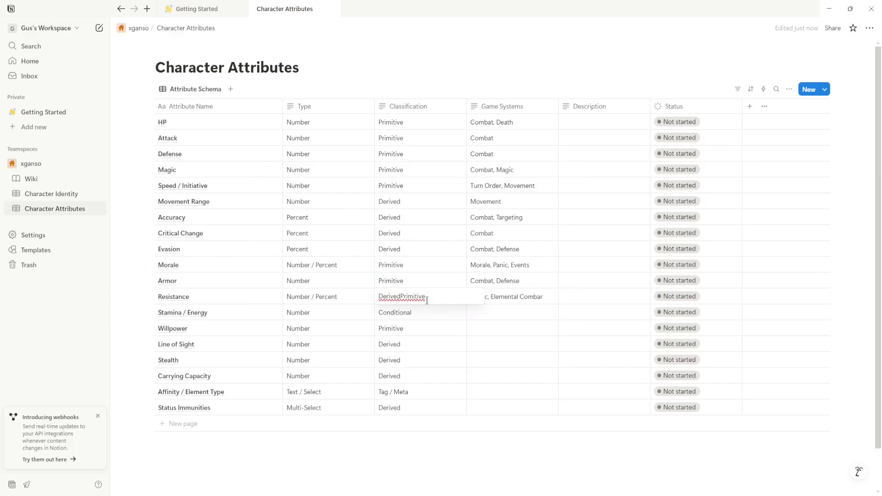
- Enter Game Systems as "Abilities, Fatigue" for Stamina / Energy, "Morale, Status Effects" for Willpower and "Vision, Fog of War" for Line of Sight
{"action": "left_click", "coordinate": [497, 314]}
{"action": "type", "text": "Abilities, Fatigue"}
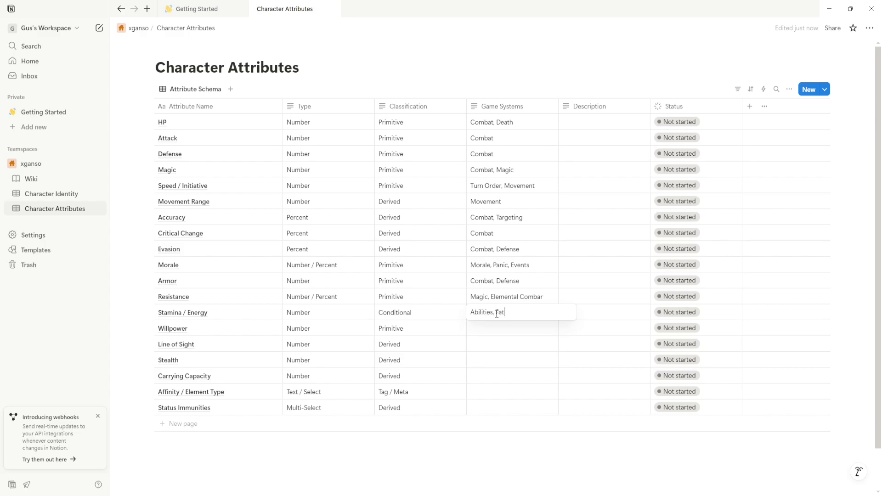
{"action": "key", "text": "Return"}
{"action": "type", "text": "Morale, Statu"}
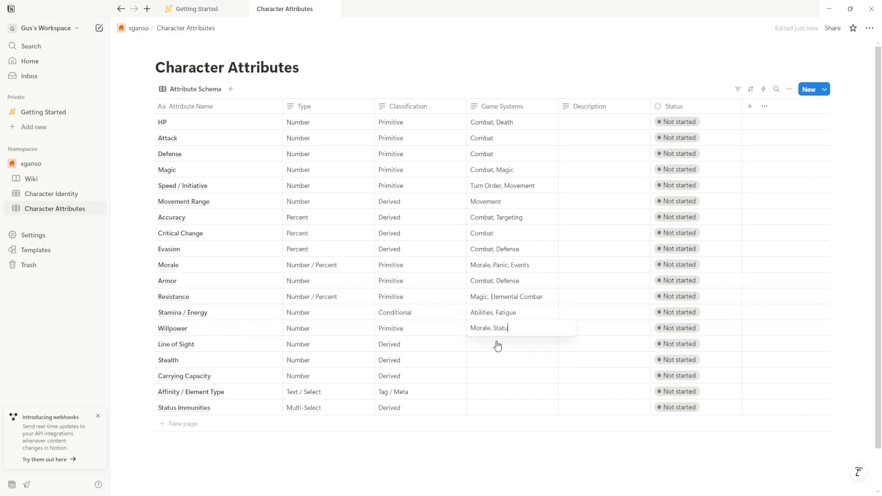
{"action": "type", "text": "s Effects"}
{"action": "key", "text": "Return"}
{"action": "type", "text": "Vision, Fog of War"}
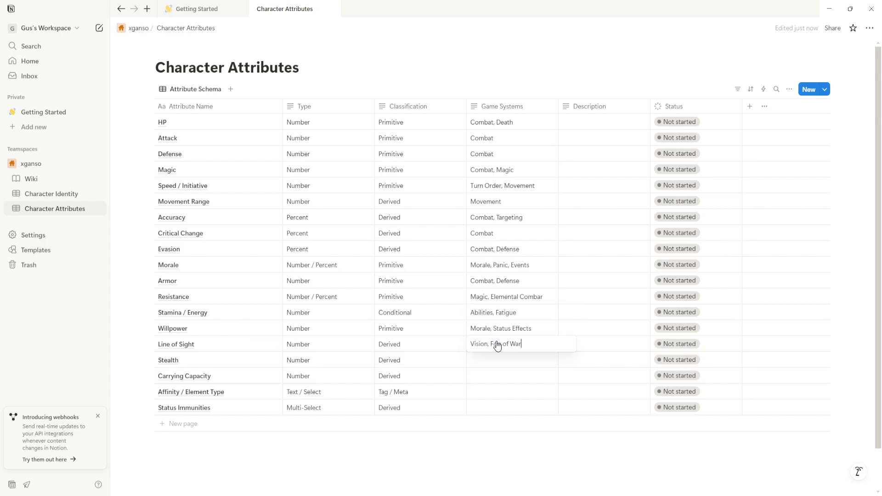
- Fill in Game Systems as "Detection, AI" for Stealth and "Inventory, Weight" for Carrying Capacity
{"action": "key", "text": "Return"}
{"action": "type", "text": "Detection, AI"}
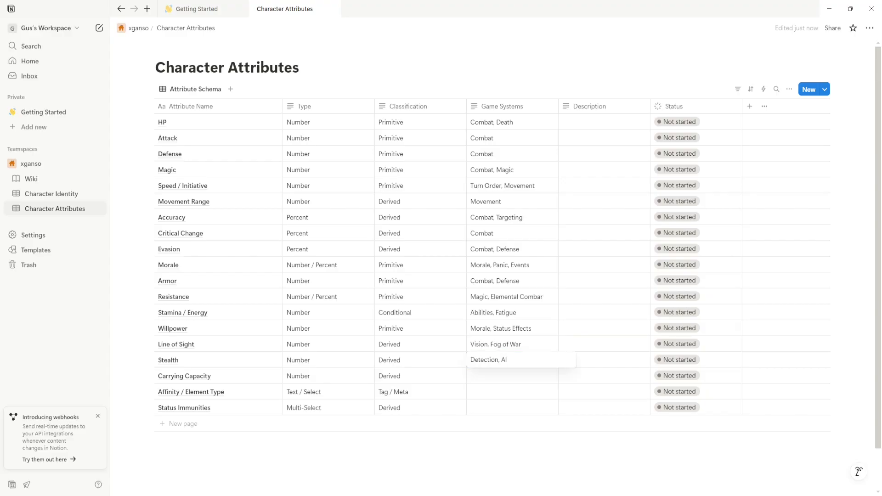
{"action": "key", "text": "Return"}
{"action": "type", "text": "Inventory, Weight"}
{"action": "key", "text": "Return"}
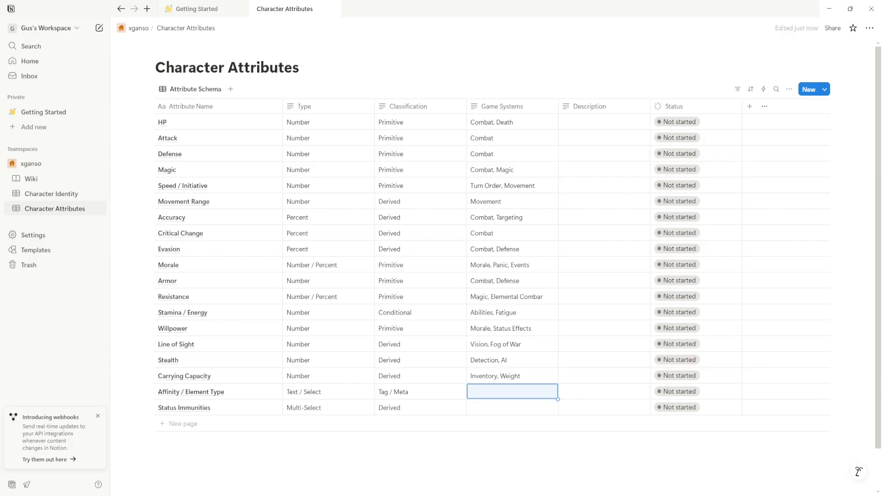
- Enter "Combat, Magic" as the Game Systems of Affinity / Element Type and "Effects, Combat" for Status Immunities
{"action": "type", "text": "Combat, Magic"}
{"action": "key", "text": "Return"}
{"action": "type", "text": "Effects, Combat"}
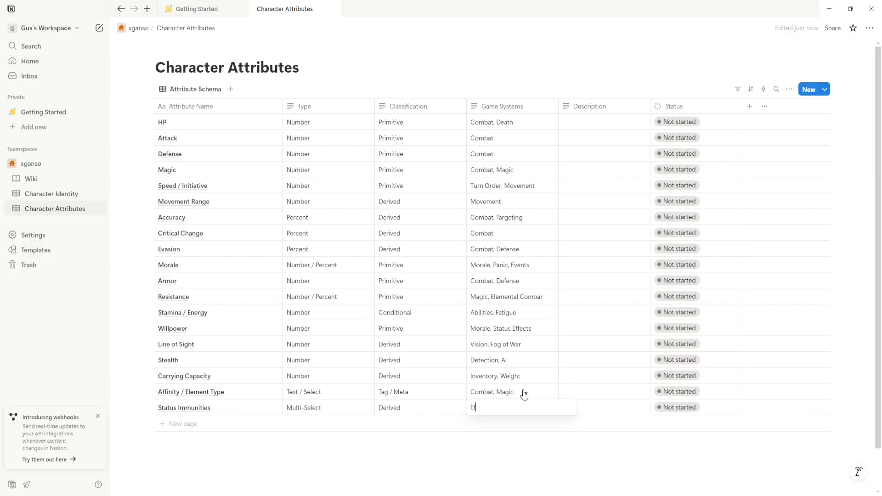
{"action": "key", "text": "Return"}
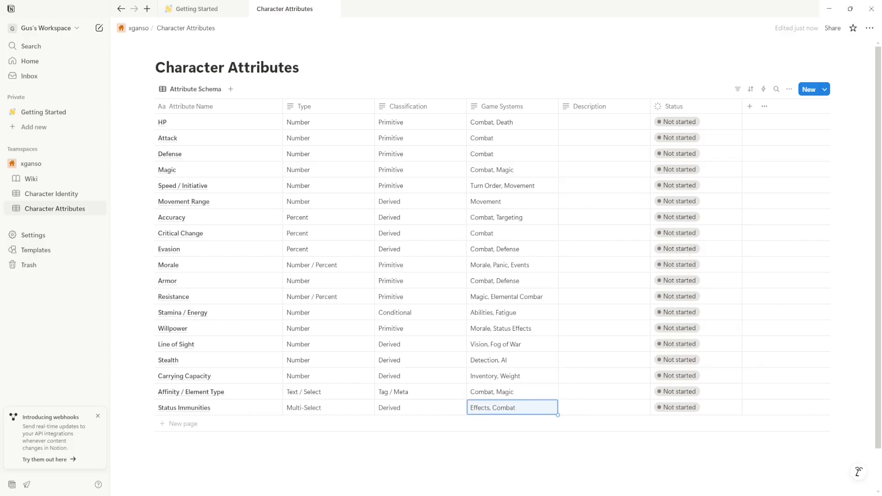
- Set the Status of the HP attribute to Done
{"action": "left_click", "coordinate": [67, 194]}
{"action": "key", "text": "alt+Left"}
{"action": "left_click", "coordinate": [678, 123]}
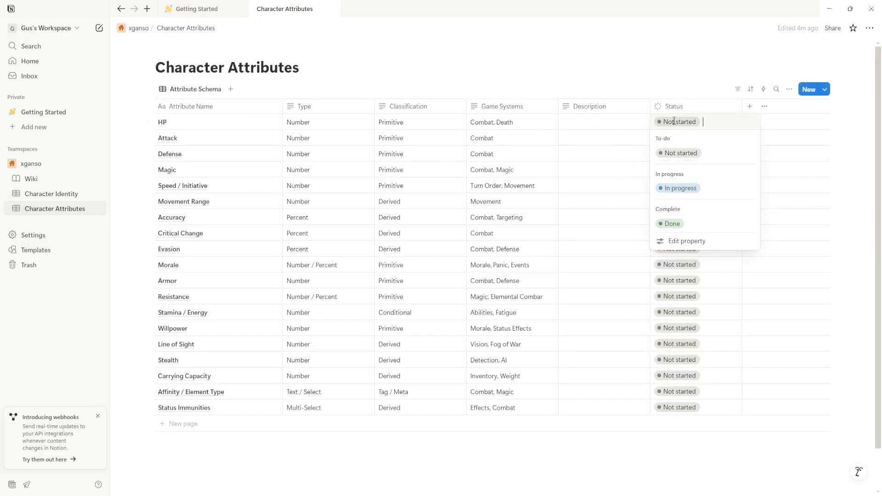
{"action": "left_click", "coordinate": [669, 224]}
- Rename the Status property's Done option to "Essential" and its In progress option to "Nice to Have"
{"action": "left_click", "coordinate": [676, 122]}
{"action": "left_click", "coordinate": [680, 243]}
{"action": "left_click", "coordinate": [739, 273]}
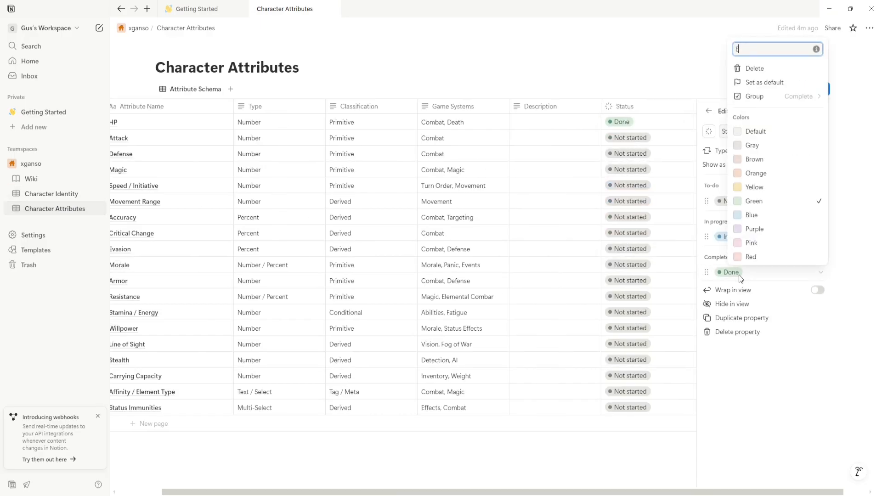
{"action": "type", "text": "Essential"}
{"action": "key", "text": "Return"}
{"action": "left_click", "coordinate": [734, 238]}
{"action": "type", "text": "Nice tohave"}
{"action": "key", "text": "Return"}
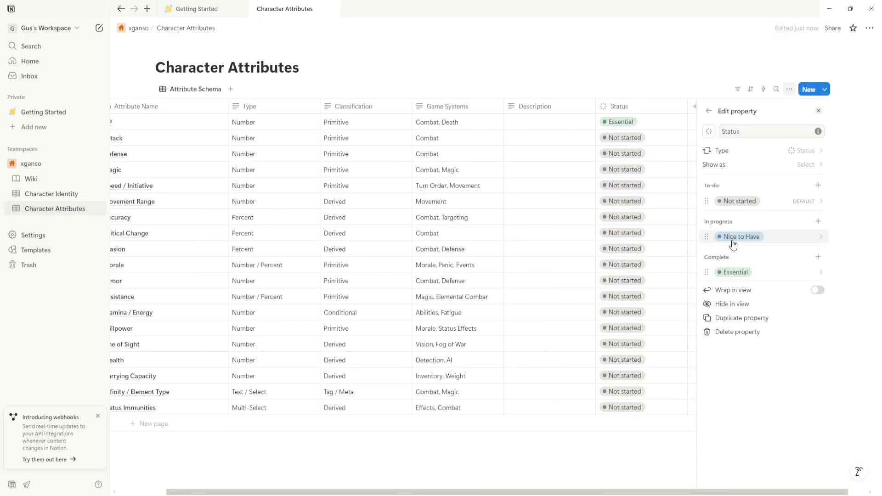
- Rename the Status property's Not started option to "Unplanned"
{"action": "left_click", "coordinate": [733, 202]}
{"action": "type", "text": "Unplanned"}
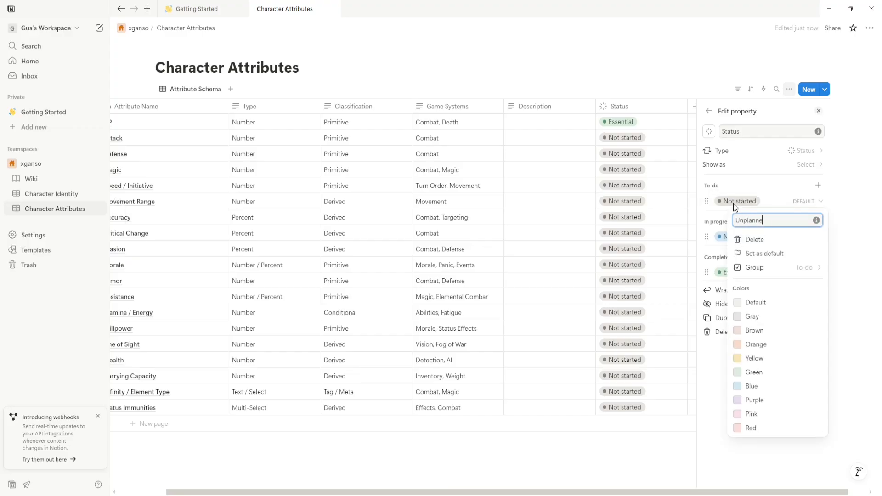
{"action": "key", "text": "Return"}
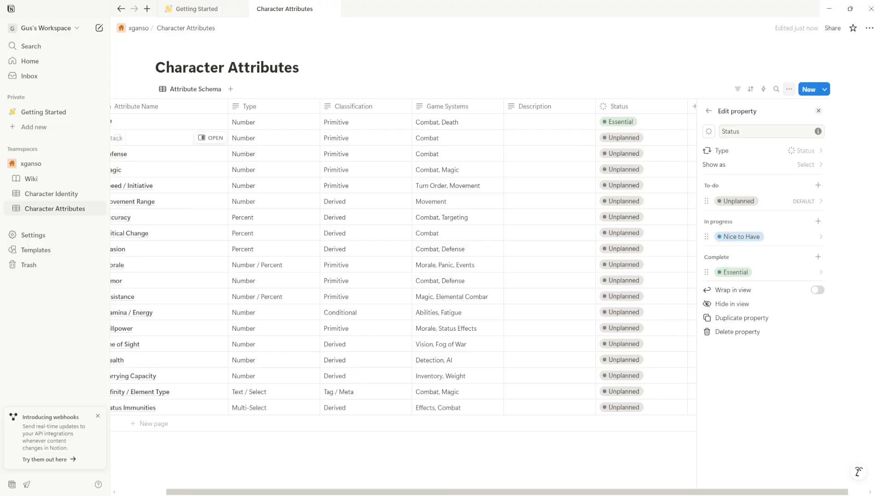
- Set the Status of Attack, Defense, Magic, Speed / Initiative and Movement Range to Essential
{"action": "left_click", "coordinate": [618, 138]}
{"action": "left_click", "coordinate": [617, 236]}
{"action": "left_click", "coordinate": [676, 154]}
{"action": "left_click", "coordinate": [676, 255]}
{"action": "left_click", "coordinate": [673, 170]}
{"action": "left_click", "coordinate": [676, 270]}
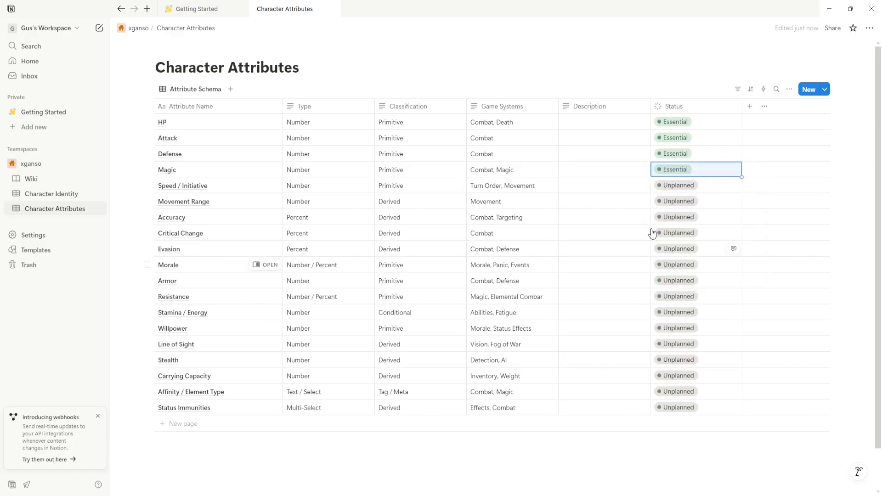
{"action": "left_click", "coordinate": [676, 186]}
{"action": "left_click", "coordinate": [675, 287]}
{"action": "left_click", "coordinate": [675, 202]}
{"action": "left_click", "coordinate": [675, 302]}
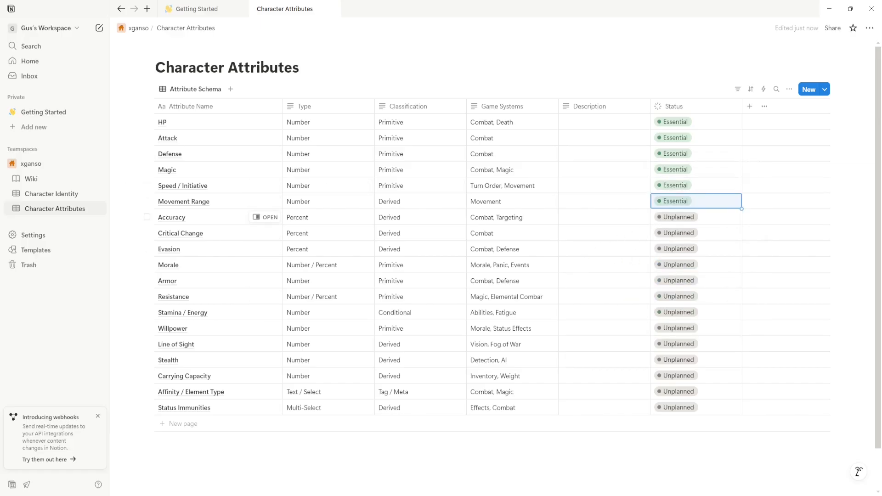
- Set the Status of Accuracy, Critical Change and Evasion to Nice to Have
{"action": "left_click", "coordinate": [675, 217]}
{"action": "left_click", "coordinate": [683, 283]}
{"action": "left_click", "coordinate": [676, 233]}
{"action": "left_click", "coordinate": [683, 299]}
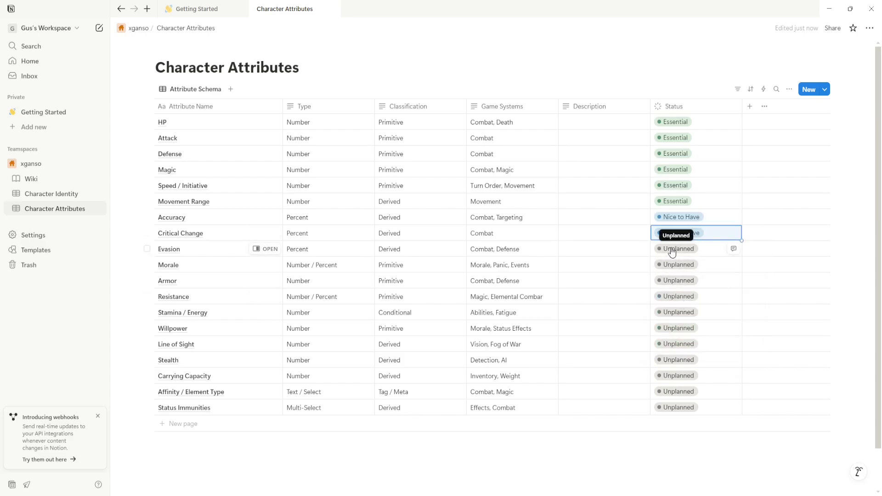
{"action": "left_click", "coordinate": [673, 249]}
{"action": "left_click", "coordinate": [683, 315]}
{"action": "left_click", "coordinate": [680, 313]}
{"action": "key", "text": "Escape"}
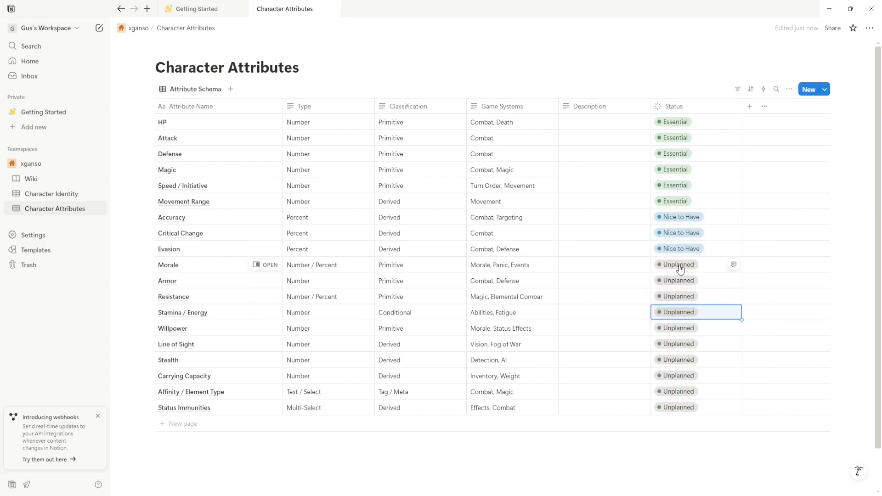
- Set the Status of Morale, Armor, Resistance and Stamina / Energy to Nice to Have
{"action": "left_click", "coordinate": [679, 264]}
{"action": "left_click", "coordinate": [683, 331]}
{"action": "left_click", "coordinate": [674, 280]}
{"action": "left_click", "coordinate": [683, 347]}
{"action": "left_click", "coordinate": [670, 296]}
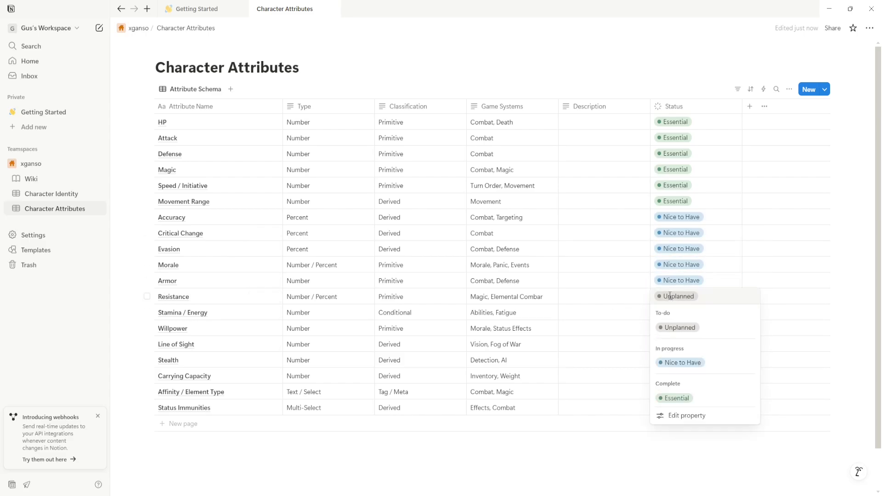
{"action": "left_click", "coordinate": [683, 362]}
{"action": "left_click", "coordinate": [676, 313]}
{"action": "left_click", "coordinate": [683, 378]}
{"action": "left_click", "coordinate": [677, 329]}
{"action": "key", "text": "Escape"}
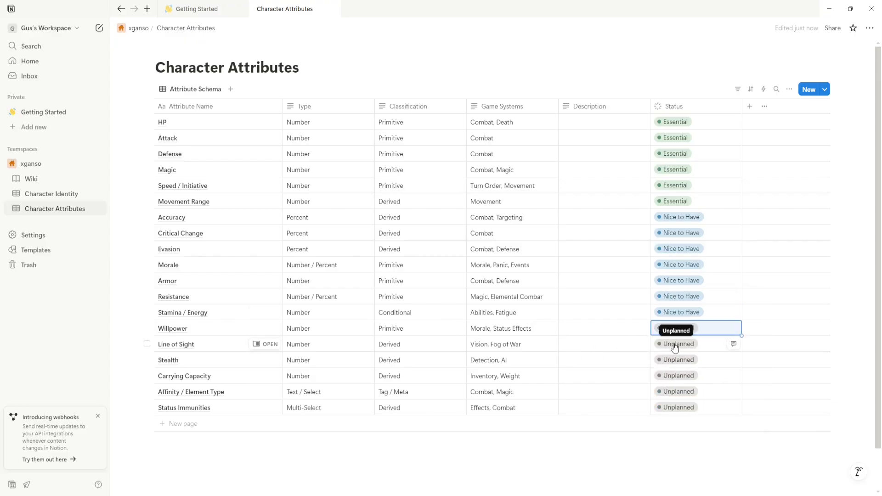
- Set the Status of Line of Sight, Carrying Capacity and Status Immunities to Nice to Have
{"action": "left_click", "coordinate": [676, 344]}
{"action": "left_click", "coordinate": [683, 411]}
{"action": "left_click", "coordinate": [668, 360]}
{"action": "key", "text": "Escape"}
{"action": "left_click", "coordinate": [676, 376]}
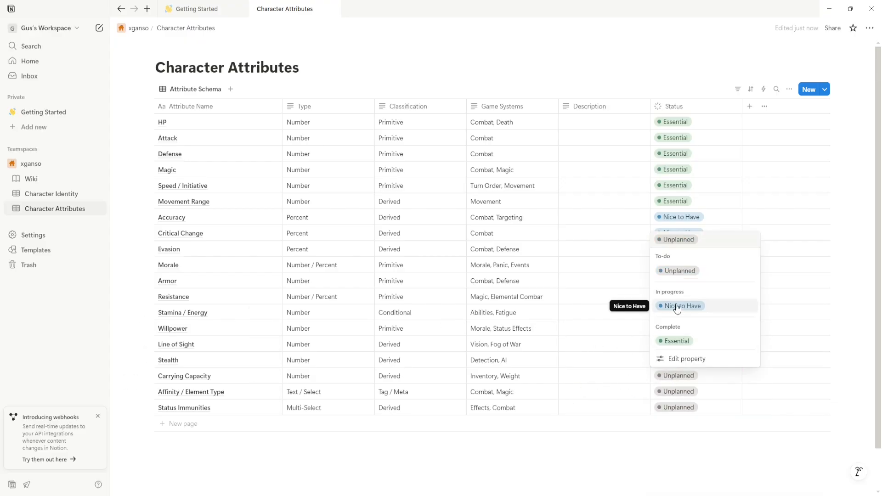
{"action": "left_click", "coordinate": [682, 305]}
{"action": "left_click", "coordinate": [670, 408]}
{"action": "key", "text": "Escape"}
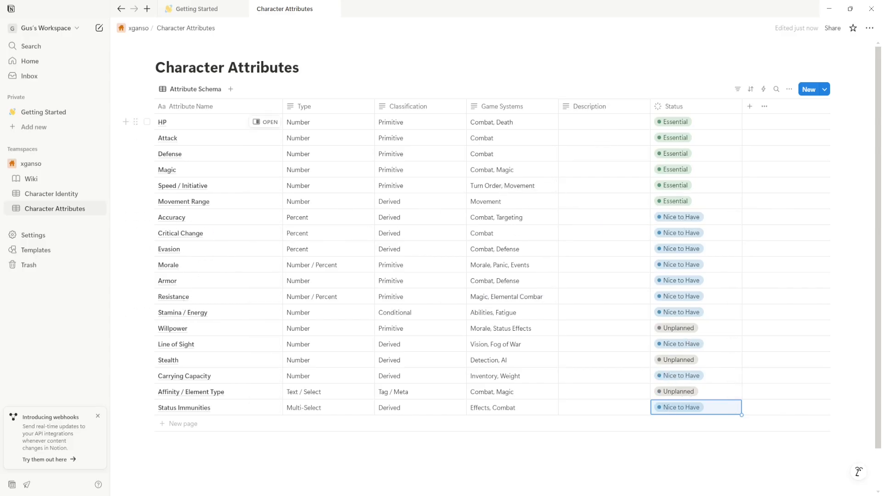
- Fill in HP's Description starting "Health pool. When it hits 0" and describe Attack as "Base attack power used in damage calculations."
{"action": "left_click", "coordinate": [582, 122]}
{"action": "left_click", "coordinate": [582, 155]}
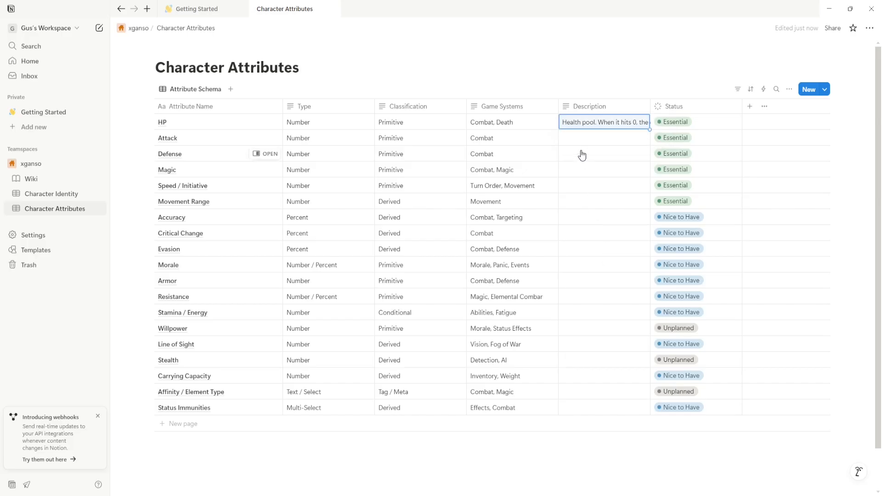
{"action": "left_click", "coordinate": [581, 139]}
{"action": "type", "text": "Base attack power used in damage calculations."}
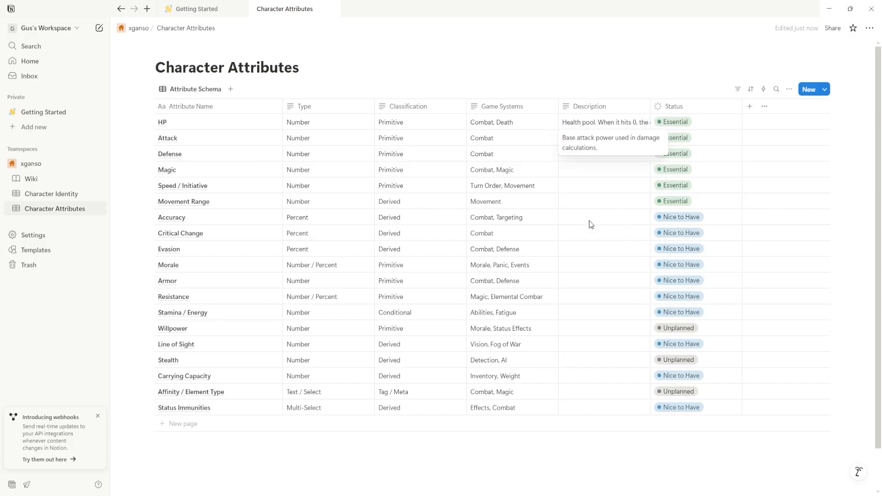
- Describe Defense as "Reduces incoming damage based on attack-defense formula." and Morale as "Affects panic chance, performance, and retreat decisions."
{"action": "left_click", "coordinate": [585, 154]}
{"action": "key", "text": "ctrl+v"}
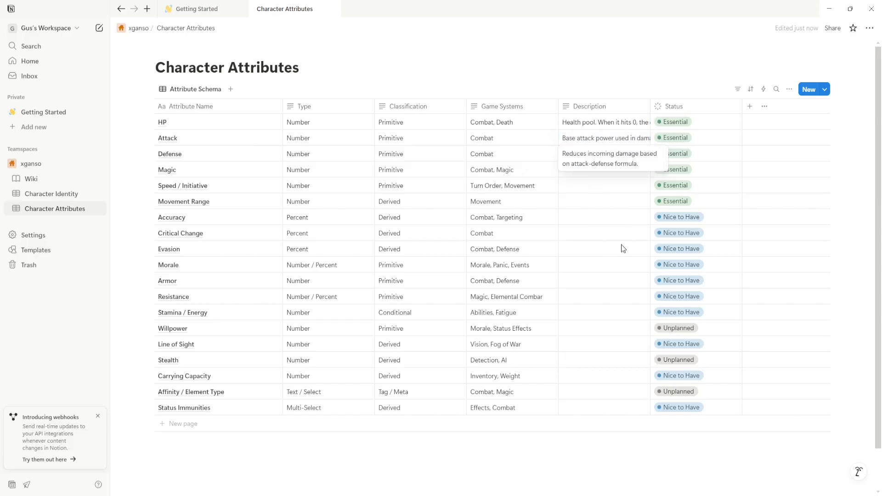
{"action": "left_click", "coordinate": [594, 171]}
{"action": "type", "text": "Affects panic chance, performance, and retreat decisions."}
{"action": "key", "text": "ctrl+a"}
{"action": "key", "text": "ctrl+x"}
{"action": "left_click", "coordinate": [590, 199]}
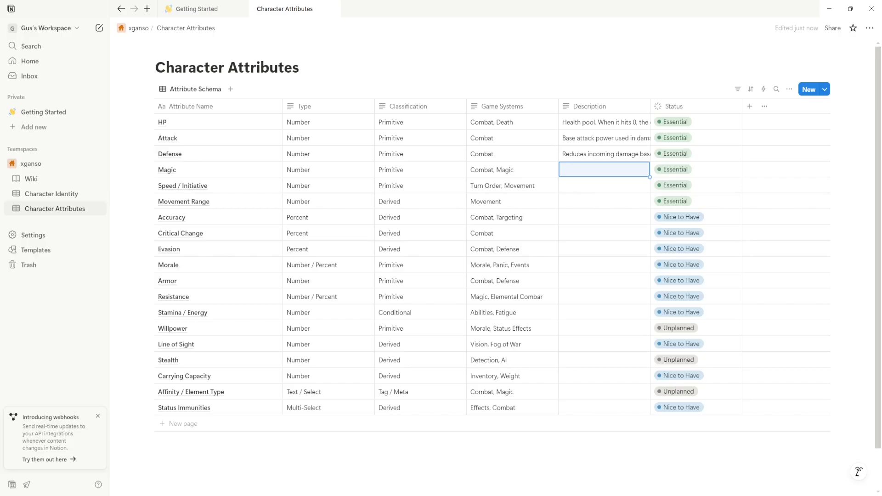
{"action": "left_click", "coordinate": [580, 262]}
{"action": "key", "text": "ctrl+v"}
- Enter "Magic power used in magic combat" as the Description of the Magic attribute
{"action": "left_click", "coordinate": [581, 170]}
{"action": "type", "text": "Mag"}
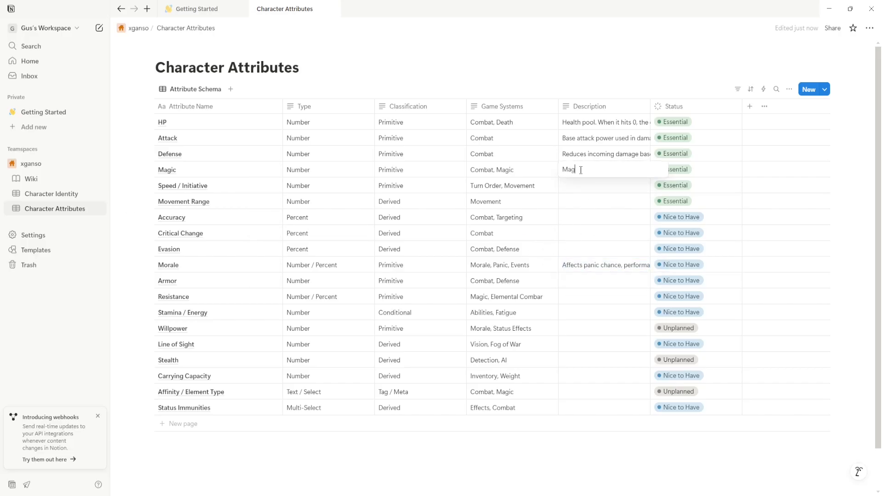
{"action": "type", "text": "ic power used in magic combat"}
{"action": "key", "text": "Return"}
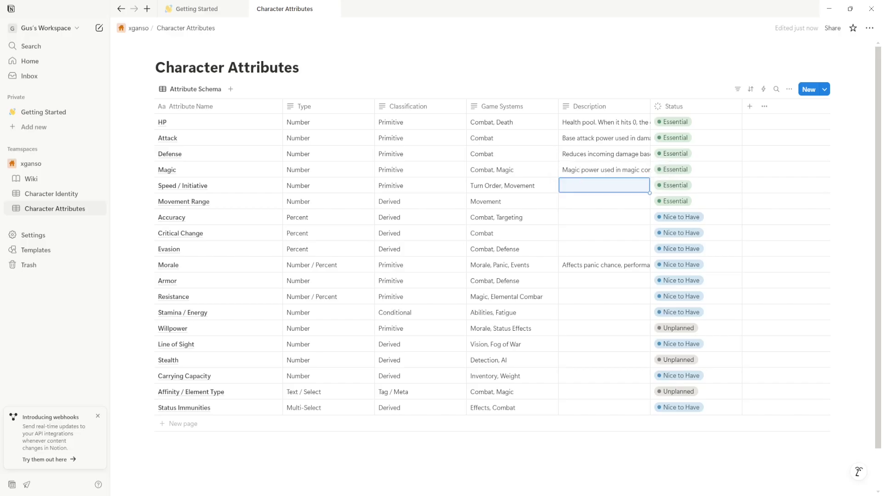
- Paste the Description starting "Affects when characters act in" for Speed / Initiative and "Number of tiles or units the character can move." for Movement Range
{"action": "key", "text": "ctrl+v"}
{"action": "key", "text": "Down"}
{"action": "key", "text": "ctrl+v"}
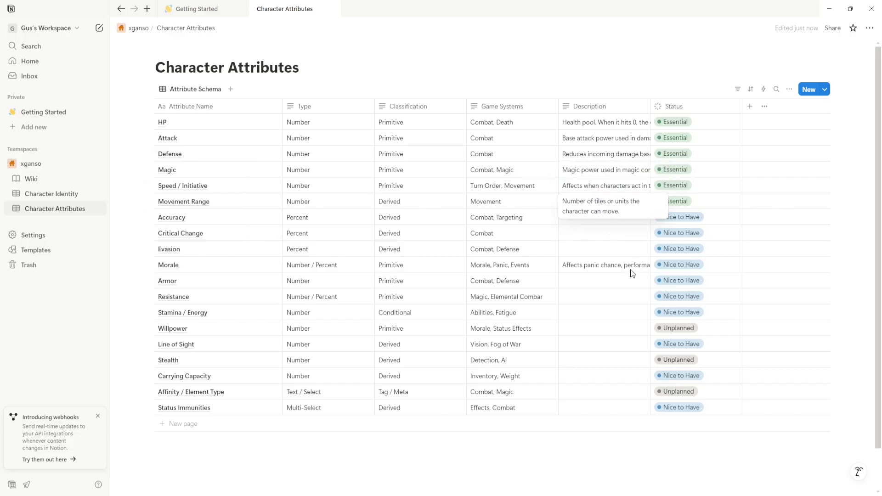
- Describe Accuracy as "Base chance to hit targets." and both Critical Change and Evasion as "Chance to dodge incoming attacks."
{"action": "key", "text": "Down"}
{"action": "key", "text": "ctrl+v"}
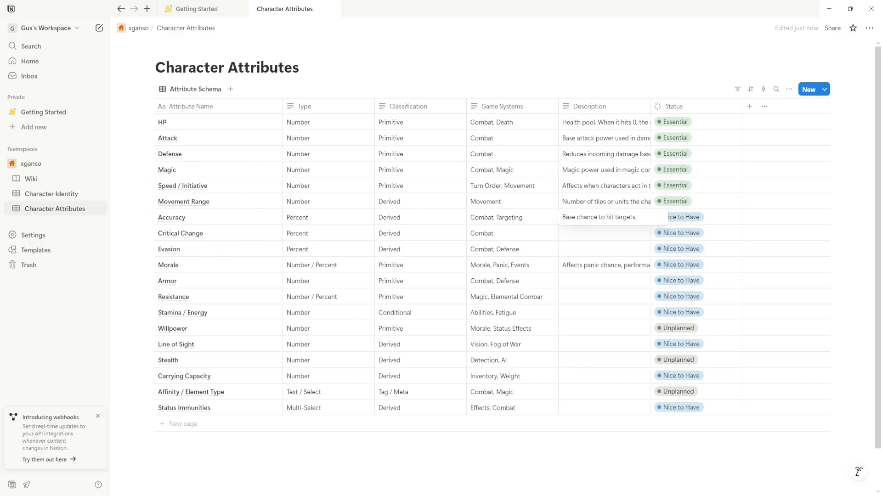
{"action": "key", "text": "Down"}
{"action": "key", "text": "ctrl+v"}
{"action": "key", "text": "Down"}
{"action": "key", "text": "ctrl+v"}
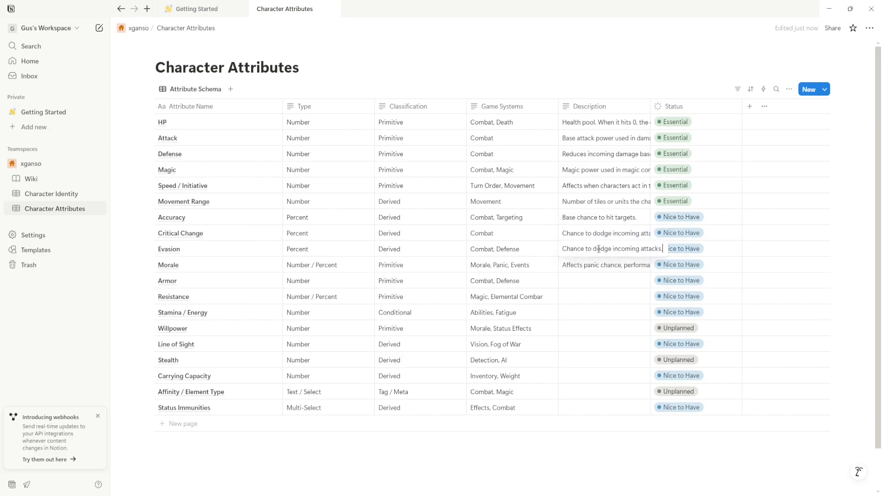
- Replace the Description of Critical Change with "Chance to deal critical damage."
{"action": "double_click", "coordinate": [589, 234]}
{"action": "key", "text": "ctrl+a"}
{"action": "type", "text": "Chance to deal critical damage."}
{"action": "left_click", "coordinate": [589, 277]}
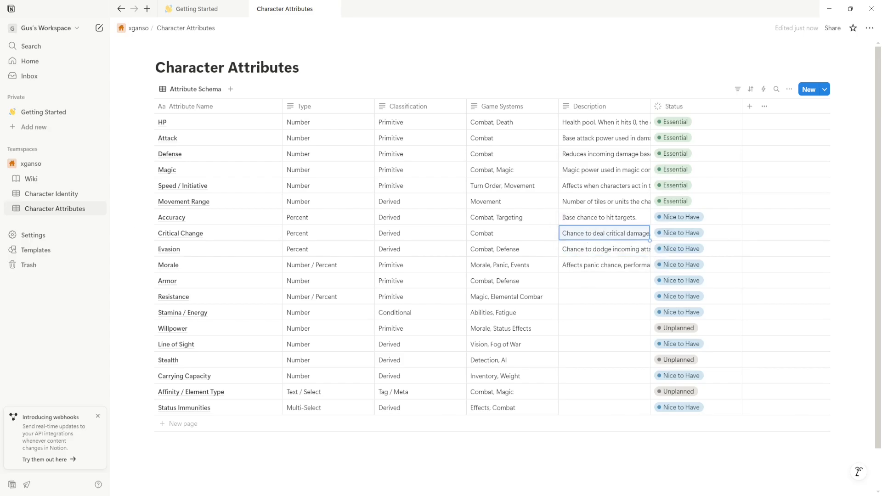
- Describe Armor as "Flat damage mitigation value." and Resistance as "Reduces incoming elemental or magical damage."
{"action": "left_click", "coordinate": [586, 280]}
{"action": "type", "text": "Flat damage mitigation value."}
{"action": "left_click", "coordinate": [577, 294]}
{"action": "type", "text": "Reduces incoming elemental or magical damage."}
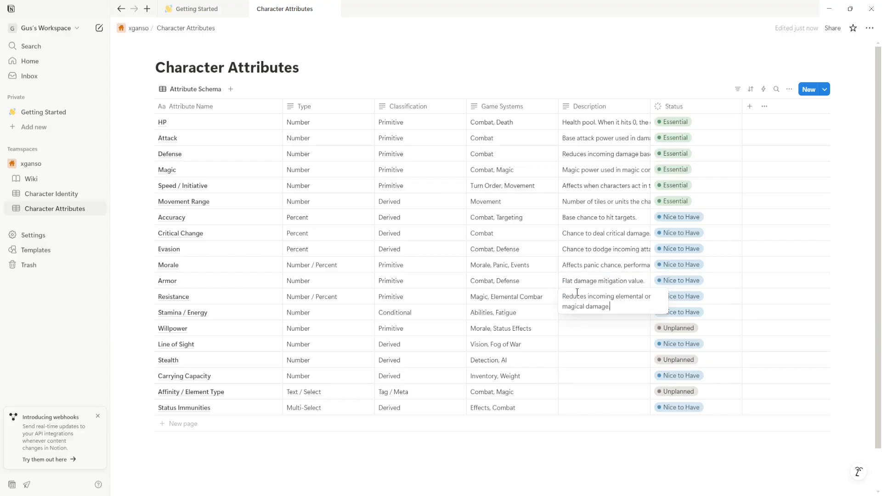
- Describe Stamina / Energy as "Used to limit or cost actions." and Willpower as "Resistance to mind-affecting or panic effects."
{"action": "left_click", "coordinate": [584, 312]}
{"action": "type", "text": "Used to limit or cost actions."}
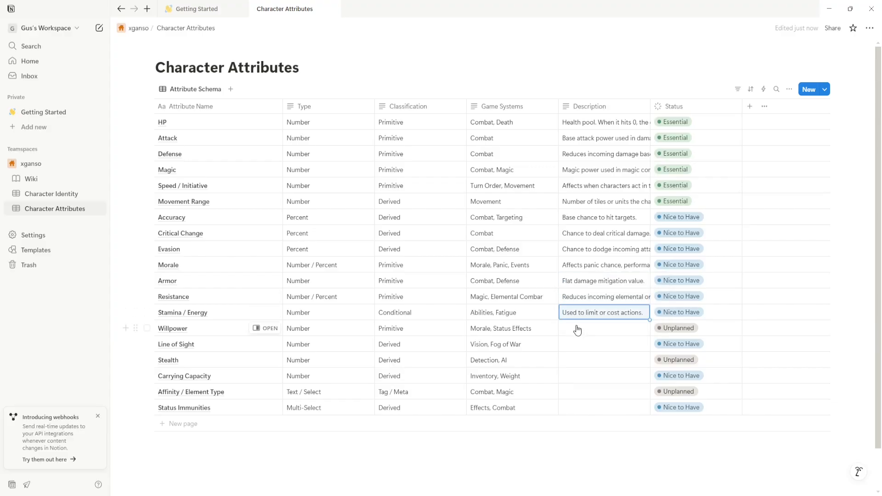
{"action": "left_click", "coordinate": [578, 329]}
{"action": "type", "text": "Resistance to mind-affecting or panic effects."}
- Describe Line of Sight as "Number of tiles visible on the field." and Stealth as "How difficult the character is to detect."
{"action": "left_click", "coordinate": [582, 345]}
{"action": "type", "text": "Number of tiles visible on the field."}
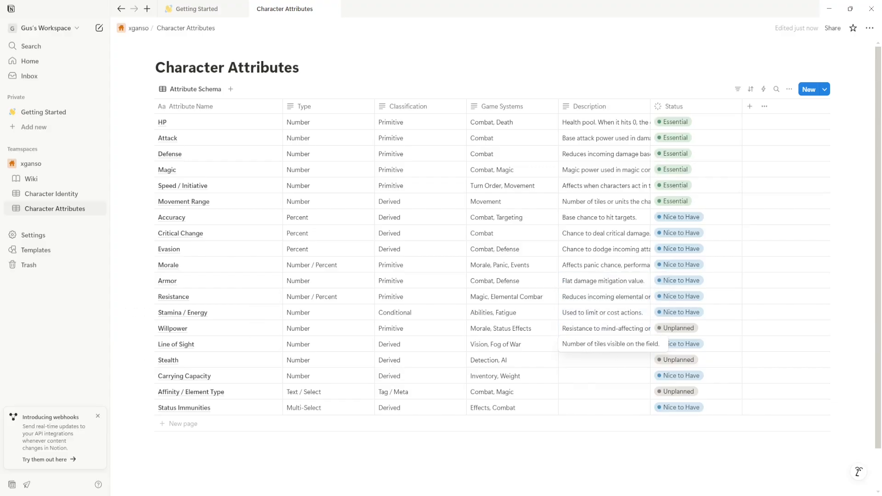
{"action": "left_click", "coordinate": [590, 363]}
{"action": "type", "text": "How difficult the character is to detect."}
- Describe Carrying Capacity as "Max weight or items carried." and Affinity / Element Type as "Elemental alignment (e.g., Fire, Ice)."
{"action": "left_click", "coordinate": [585, 376]}
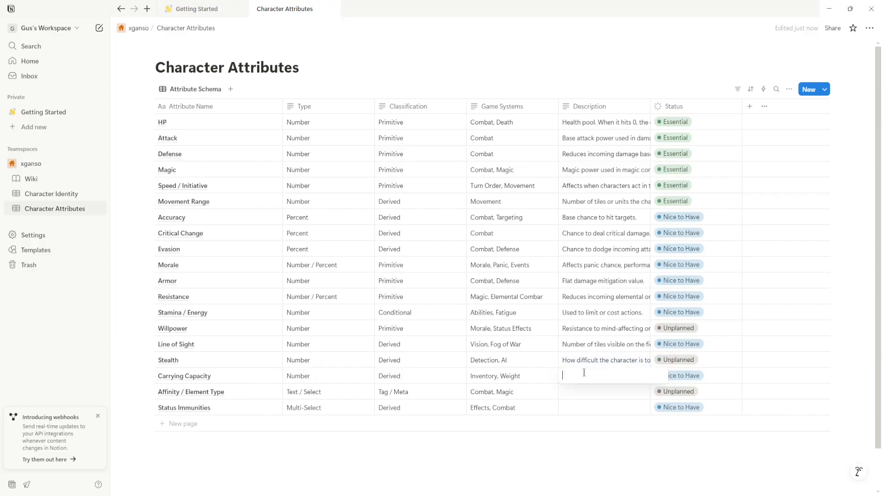
{"action": "type", "text": "Max weight or items carried."}
{"action": "left_click", "coordinate": [591, 392]}
{"action": "type", "text": "Elemental alignment (e.g., Fire, Ice)."}
- Paste the Description starting "Immunity to status conditions" for Status Immunities
{"action": "left_click", "coordinate": [575, 410]}
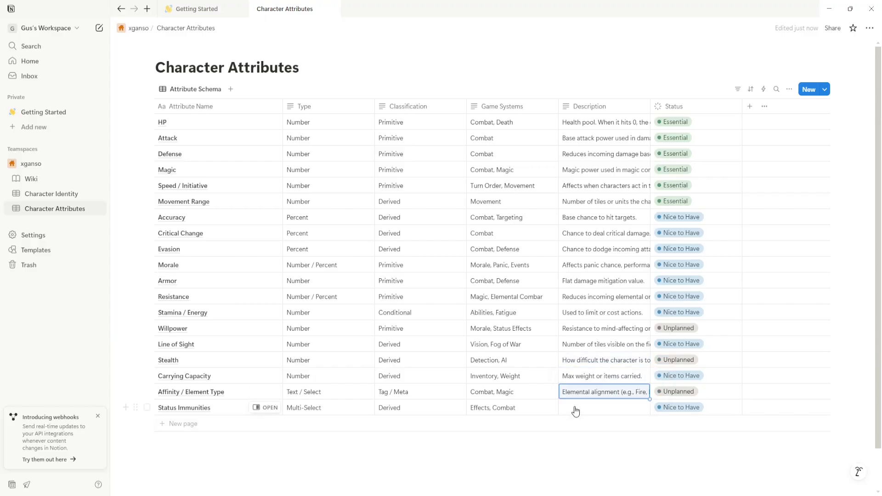
{"action": "left_click", "coordinate": [575, 411]}
{"action": "key", "text": "ctrl+v"}
{"action": "left_click", "coordinate": [537, 341]}
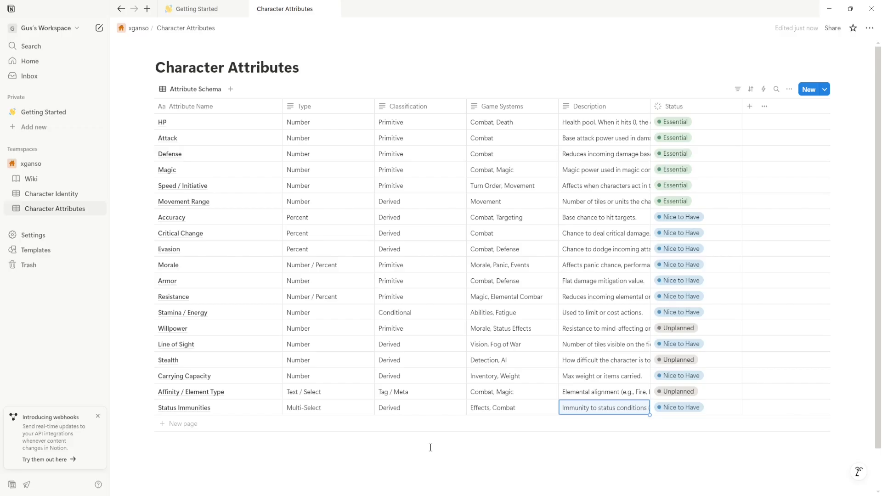
- Add a new attribute row named "Mana / Focus" at the end of the table
{"action": "scroll", "coordinate": [198, 363], "scroll_direction": "down", "scroll_amount": 2}
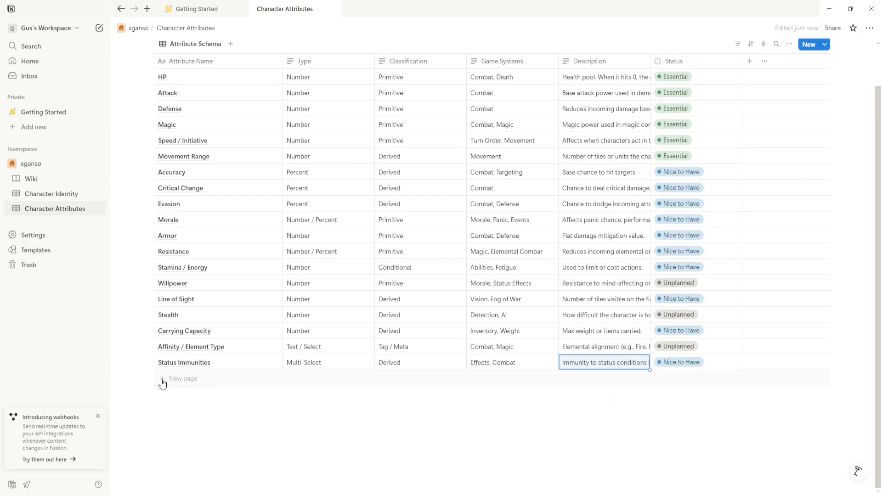
{"action": "left_click", "coordinate": [177, 380]}
{"action": "type", "text": "Mana / Focus"}
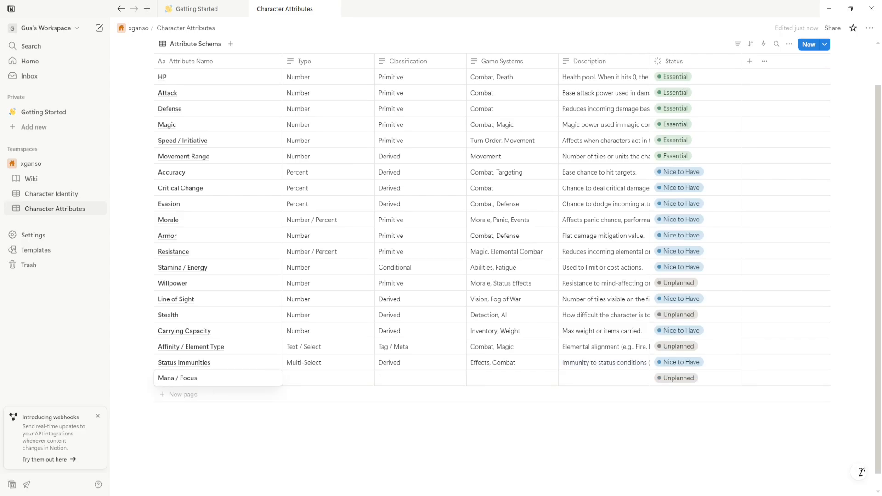
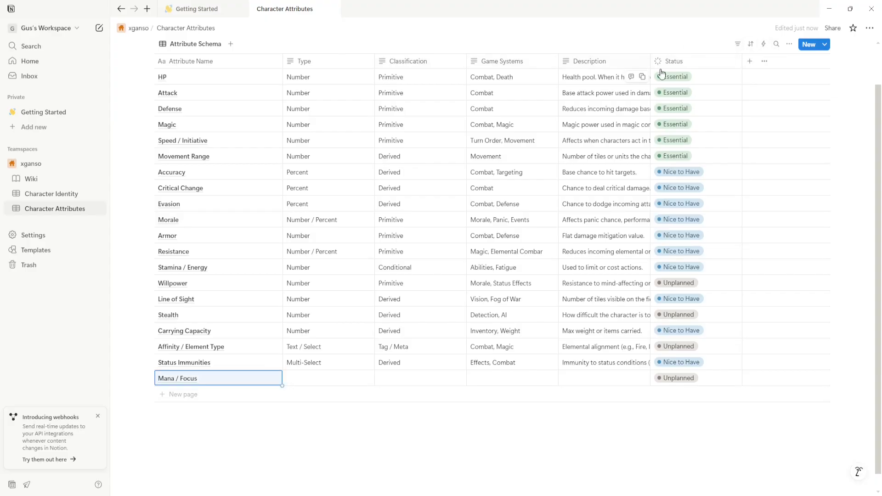
- Add a text property named "Category" and place its column between Classification and Game Systems
{"action": "left_click", "coordinate": [750, 61]}
{"action": "type", "text": "Category"}
{"action": "left_click", "coordinate": [724, 123]}
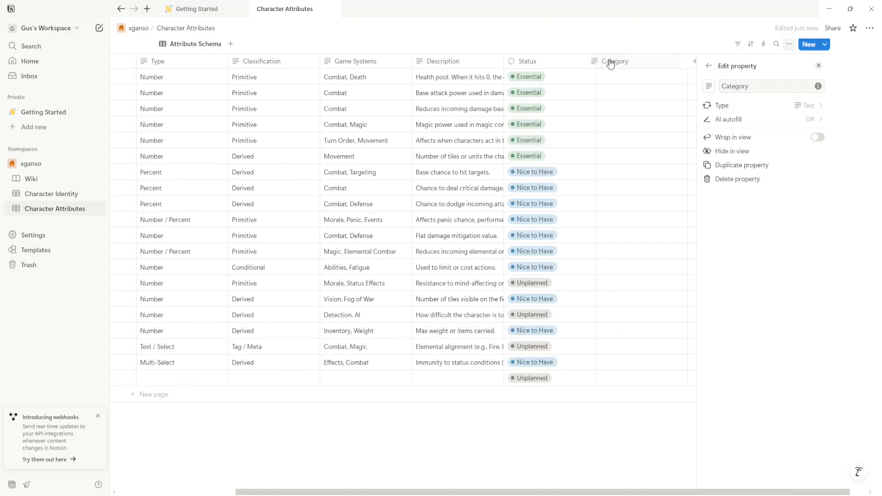
{"action": "left_click_drag", "start_coordinate": [367, 60], "coordinate": [365, 61]}
{"action": "left_click", "coordinate": [568, 150]}
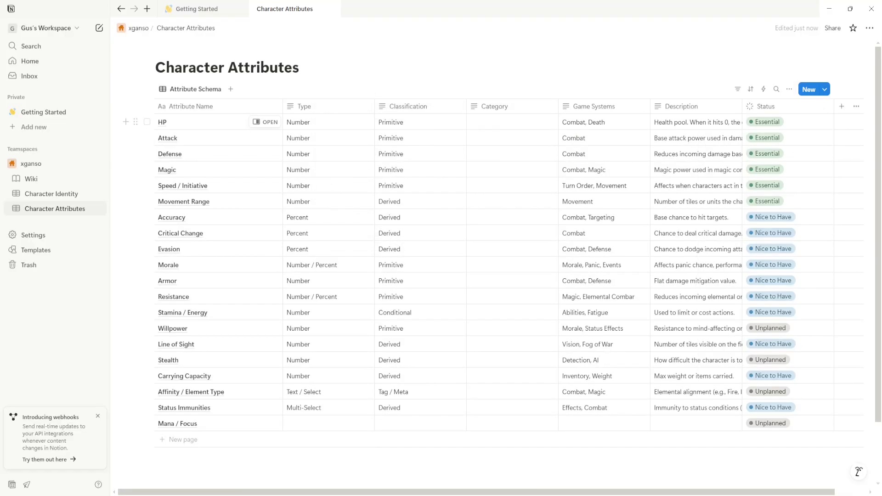
- Add three more attribute rows named "Faith", "Corruption / Purity" and "Soul Strength / Spirit"
{"action": "left_click", "coordinate": [201, 441]}
{"action": "type", "text": "Faith"}
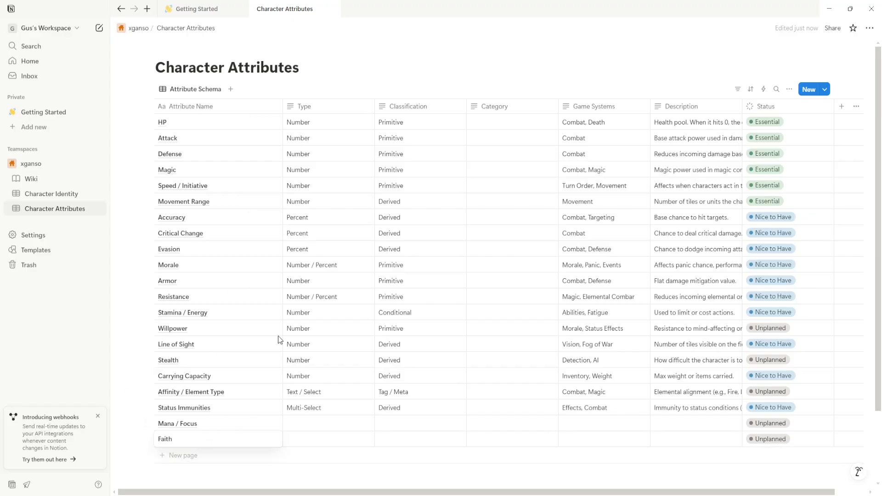
{"action": "left_click", "coordinate": [227, 458]}
{"action": "type", "text": "Corruption / Purity"}
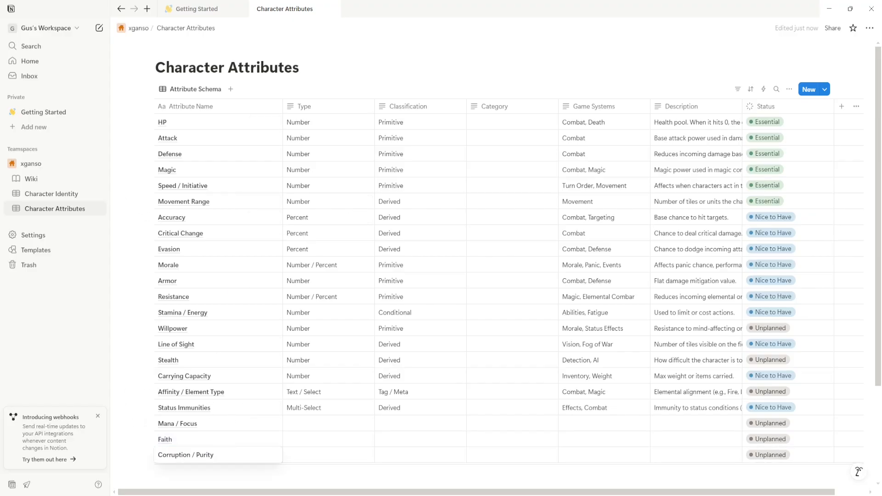
{"action": "left_click", "coordinate": [193, 471]}
{"action": "type", "text": "Soul Strength / Spirit"}
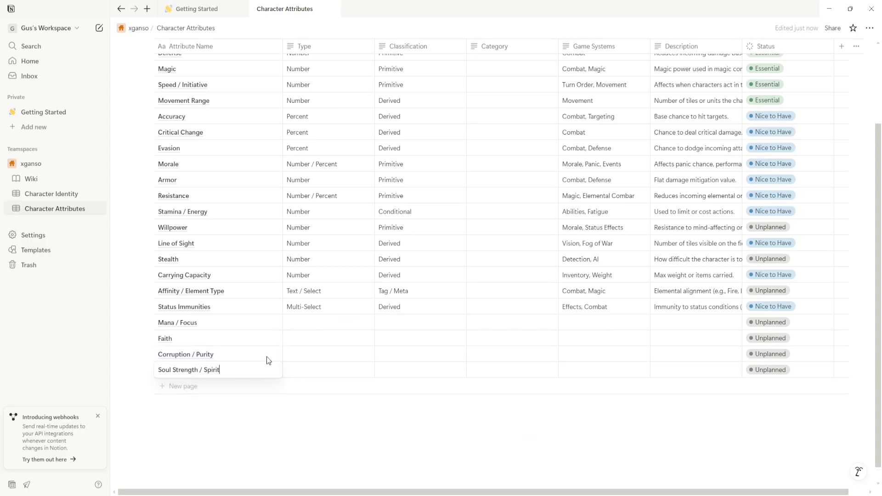
- Enter "Number" as the Type of Mana / Focus
{"action": "left_click", "coordinate": [299, 323]}
{"action": "type", "text": "Number"}
{"action": "key", "text": "Return"}
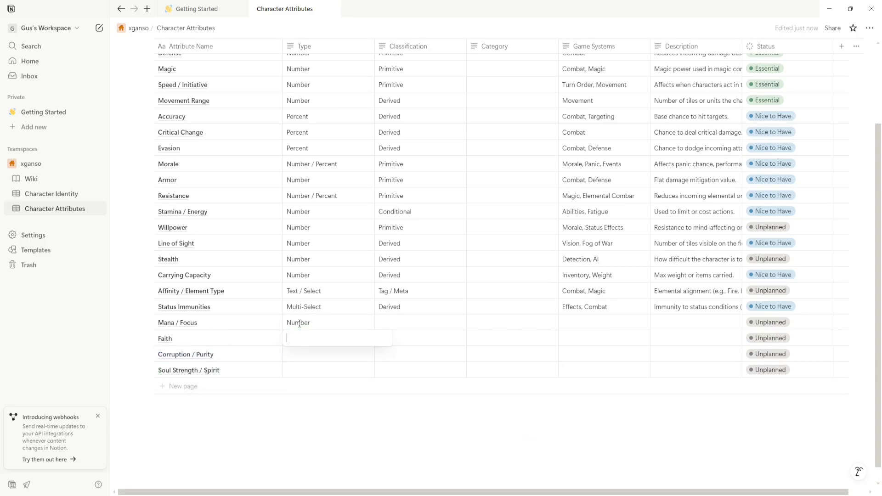
- Enter "Number" as the Type of Faith, Corruption / Purity and Soul Strength / Spirit
{"action": "type", "text": "Number"}
{"action": "key", "text": "Return"}
{"action": "type", "text": "Number"}
{"action": "key", "text": "Return"}
{"action": "type", "text": "Number"}
{"action": "key", "text": "Return"}
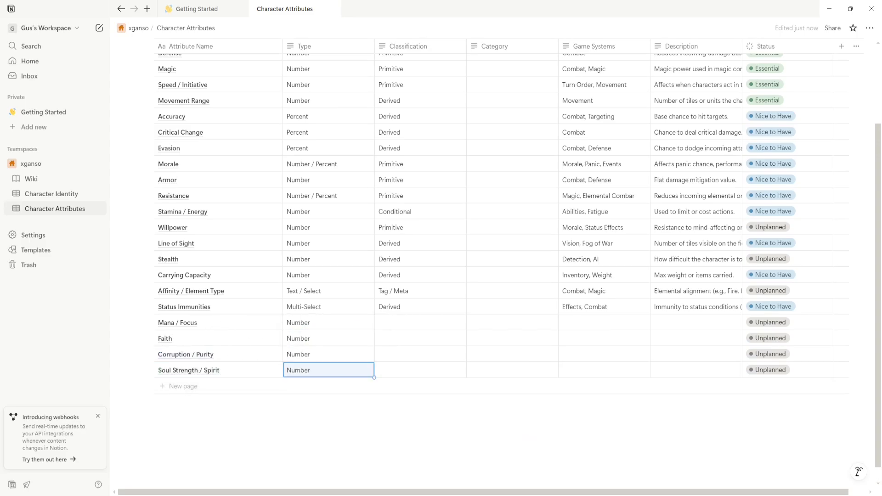
- Set the Category of Soul Strength / Spirit, Corruption / Purity, Faith and Mana / Focus to "Magical / Spiritual"
{"action": "left_click", "coordinate": [490, 369]}
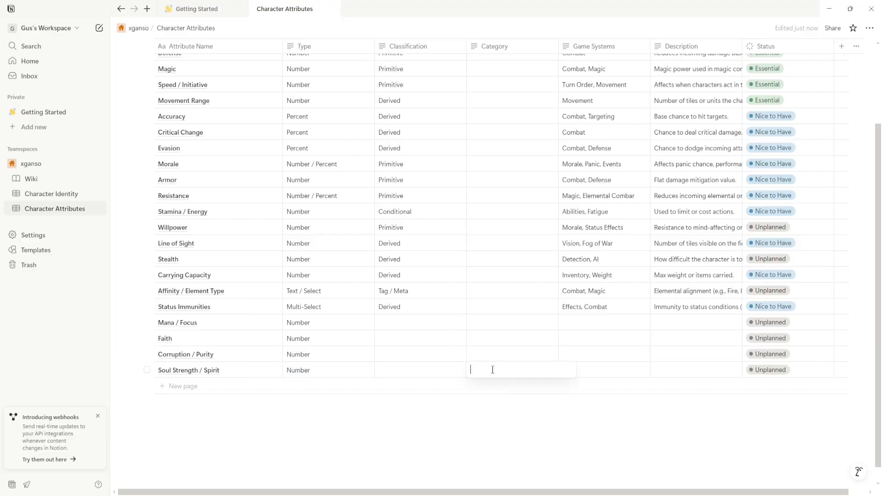
{"action": "key", "text": "ctrl+v"}
{"action": "key", "text": "Return"}
{"action": "left_click", "coordinate": [488, 354]}
{"action": "key", "text": "ctrl+v"}
{"action": "key", "text": "Return"}
{"action": "left_click", "coordinate": [485, 339]}
{"action": "type", "text": "Magical / Spiritual"}
{"action": "key", "text": "Return"}
{"action": "left_click", "coordinate": [478, 324]}
{"action": "type", "text": "Magical / Spiritual"}
{"action": "key", "text": "Return"}
- Enter "Magical / Spiritual" as the Category of Affinity / Element Type, Resistance and Magic
{"action": "left_click", "coordinate": [486, 309]}
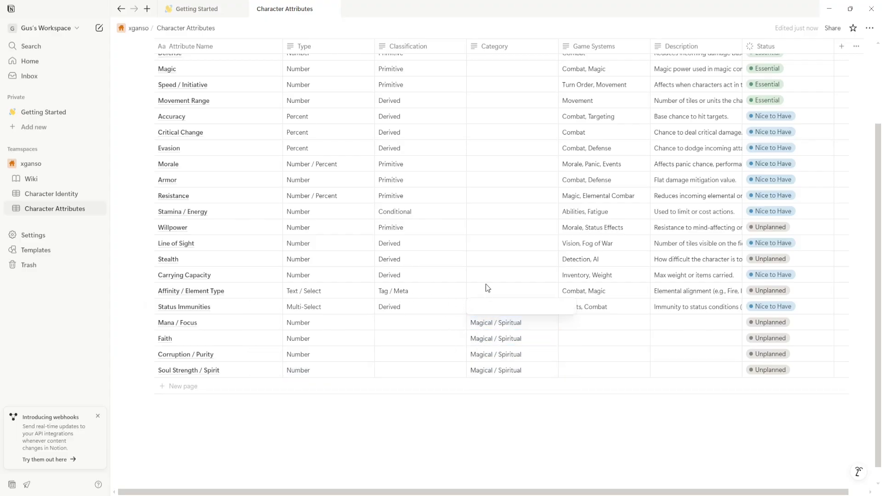
{"action": "left_click", "coordinate": [487, 288]}
{"action": "type", "text": "Magical / Spiritual"}
{"action": "key", "text": "Return"}
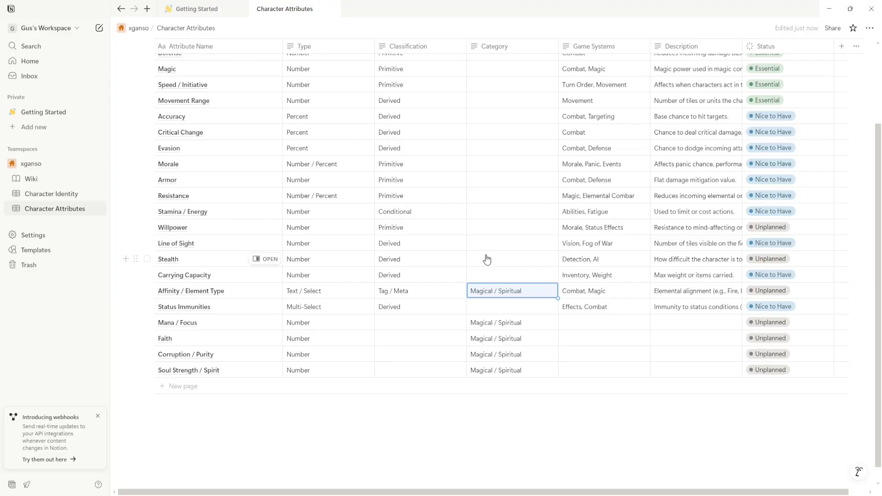
{"action": "left_click", "coordinate": [486, 197]}
{"action": "type", "text": "Magical / Spiritual"}
{"action": "left_click", "coordinate": [484, 67]}
{"action": "type", "text": "Magical / Spiritual"}
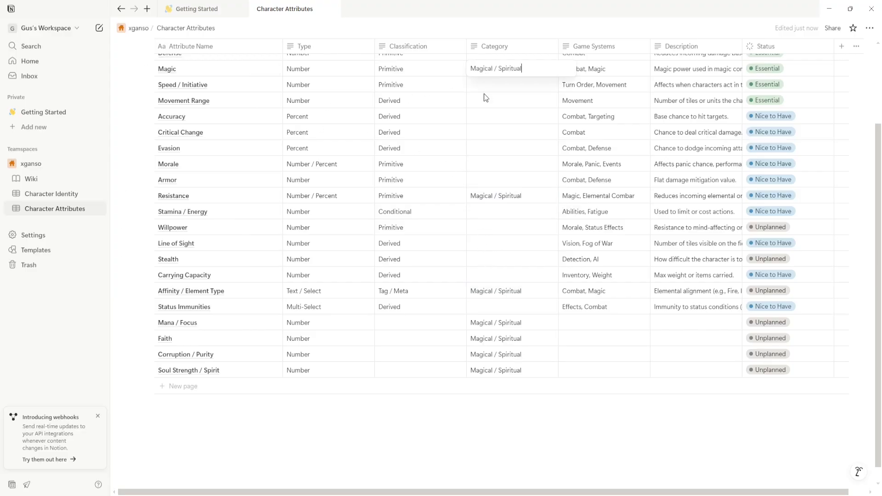
{"action": "key", "text": "Return"}
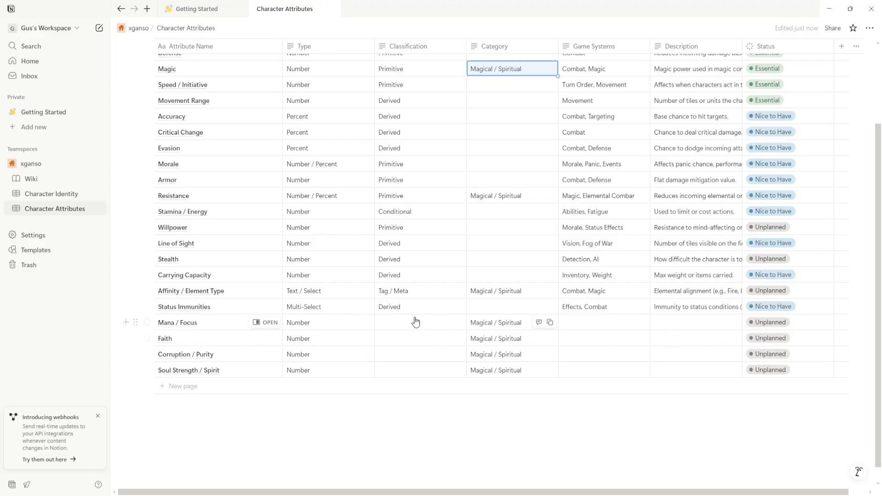
- Add attribute rows named "Bravery / Cowardice", "Empathy" and "Suspicion / Trust" at the end of the table, plus one more blank row
{"action": "scroll", "coordinate": [484, 332], "scroll_direction": "down", "scroll_amount": 1}
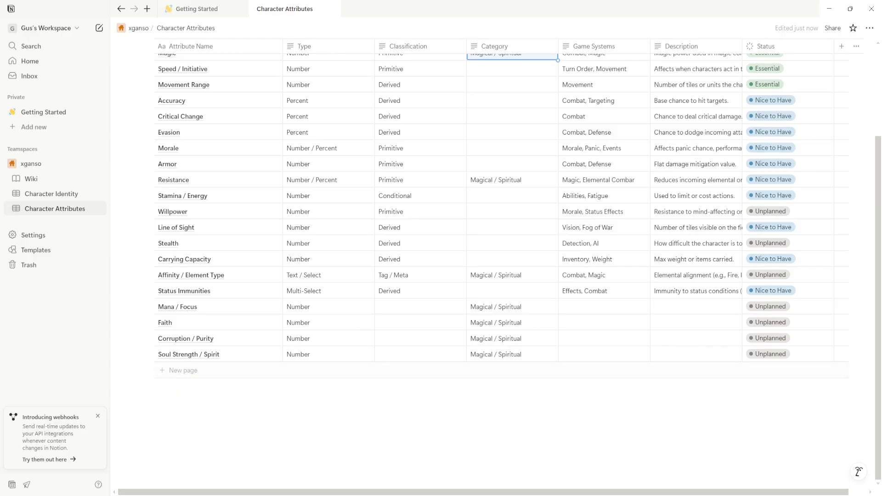
{"action": "left_click", "coordinate": [192, 371]}
{"action": "type", "text": "Bravery / Cowardice"}
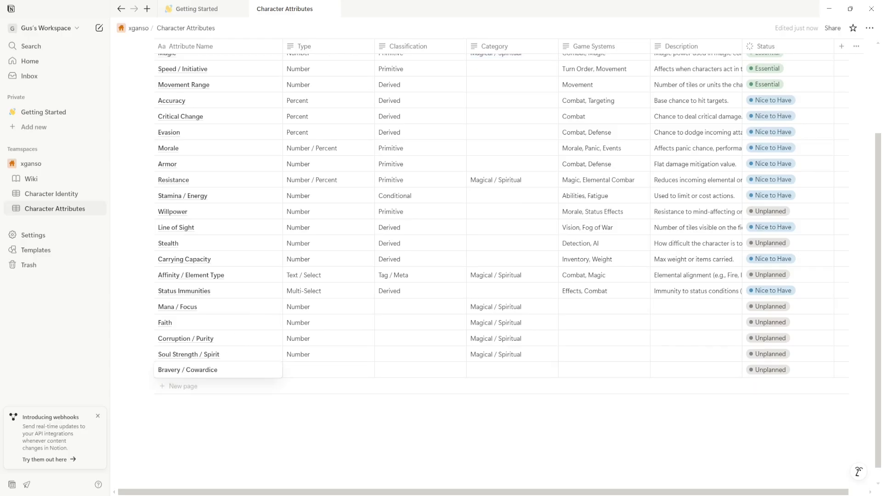
{"action": "left_click", "coordinate": [215, 386]}
{"action": "type", "text": "Empathy"}
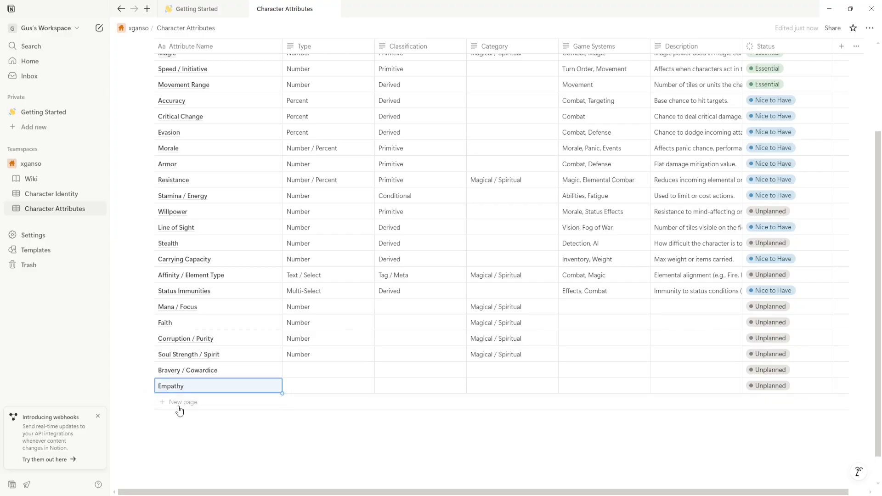
{"action": "left_click", "coordinate": [177, 402]}
{"action": "type", "text": "Suspicion / Trust"}
{"action": "left_click", "coordinate": [214, 419]}
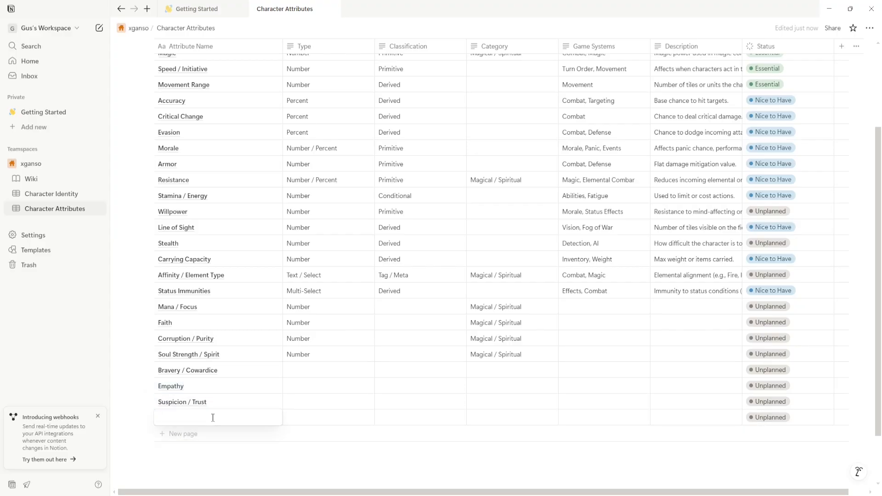
- Name the new attribute Loyalty and set the type to Number for Bravery / Cowardice, Empathy, Suspicion / Trust and Loyalty
{"action": "type", "text": "Loyalty"}
{"action": "left_click", "coordinate": [303, 370]}
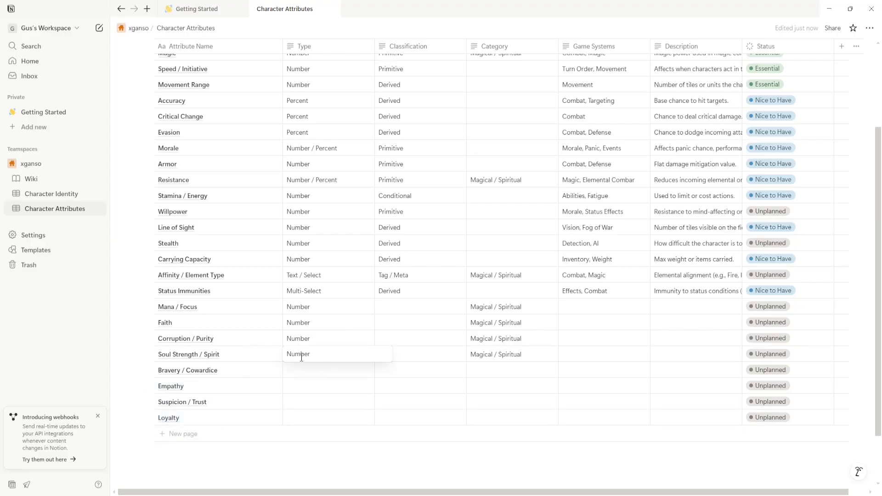
{"action": "key", "text": "ctrl+v"}
{"action": "left_click", "coordinate": [305, 387]}
{"action": "key", "text": "ctrl+v"}
{"action": "left_click", "coordinate": [301, 403]}
{"action": "key", "text": "ctrl+v"}
{"action": "left_click", "coordinate": [301, 419]}
{"action": "key", "text": "ctrl+v"}
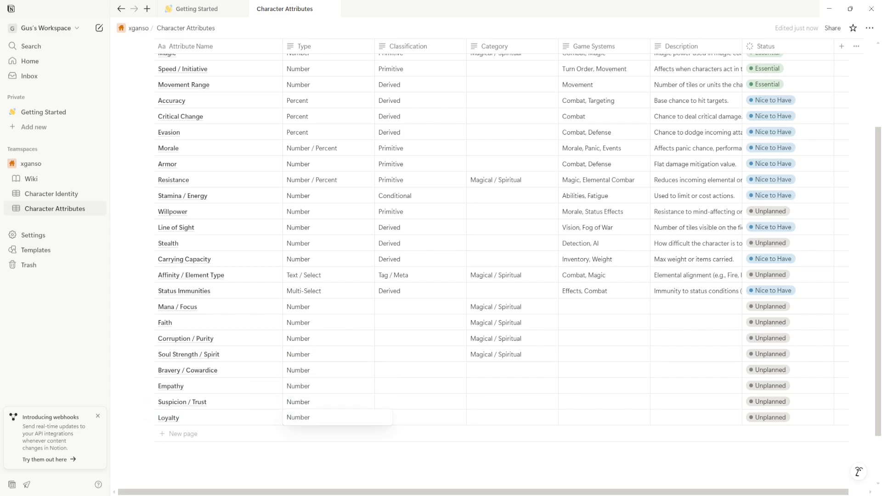
- Set the category to "Psychological & Personality" for Bravery / Cowardice, Empathy, Suspicion / Trust and Loyalty
{"action": "left_click", "coordinate": [488, 371]}
{"action": "type", "text": "Psychological & Personality"}
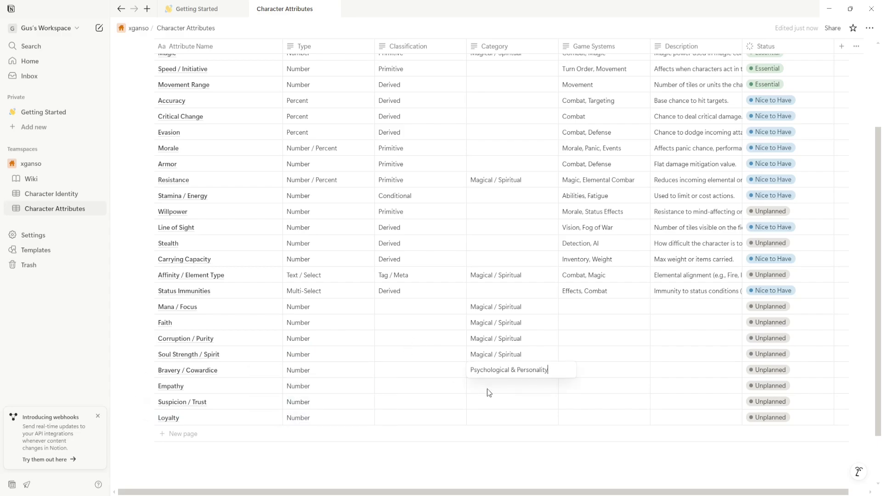
{"action": "left_click", "coordinate": [487, 388]}
{"action": "type", "text": "Psychological & Personality"}
{"action": "left_click", "coordinate": [482, 403]}
{"action": "key", "text": "ctrl+v"}
{"action": "left_click", "coordinate": [479, 417]}
{"action": "key", "text": "ctrl+v"}
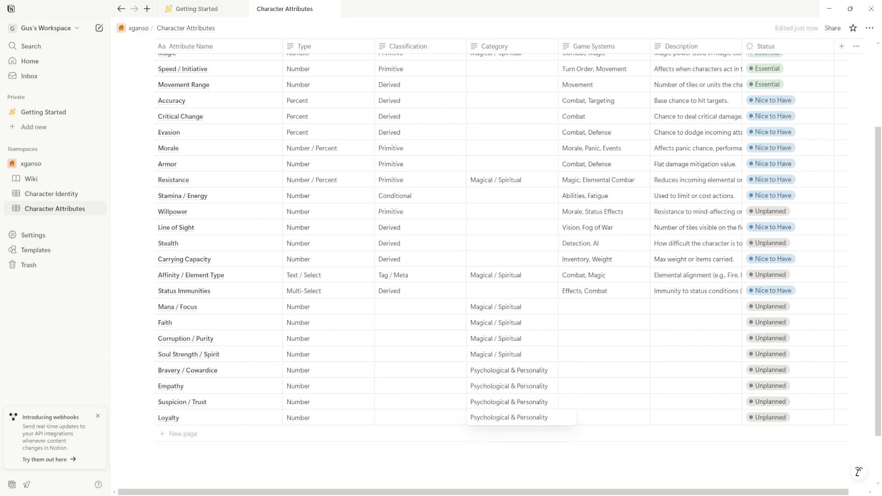
- Add four attributes below Loyalty, named Traits, Beliefs, Virtues / Vices and Code of Conduct
{"action": "left_click", "coordinate": [195, 433]}
{"action": "type", "text": "Traits"}
{"action": "left_click", "coordinate": [189, 451]}
{"action": "type", "text": "Beliefs"}
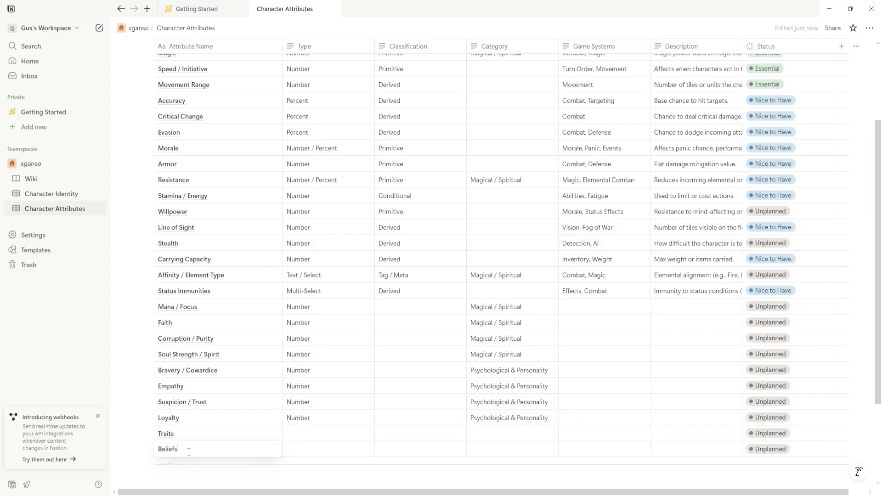
{"action": "left_click", "coordinate": [177, 465]}
{"action": "type", "text": "Virtues / Vices"}
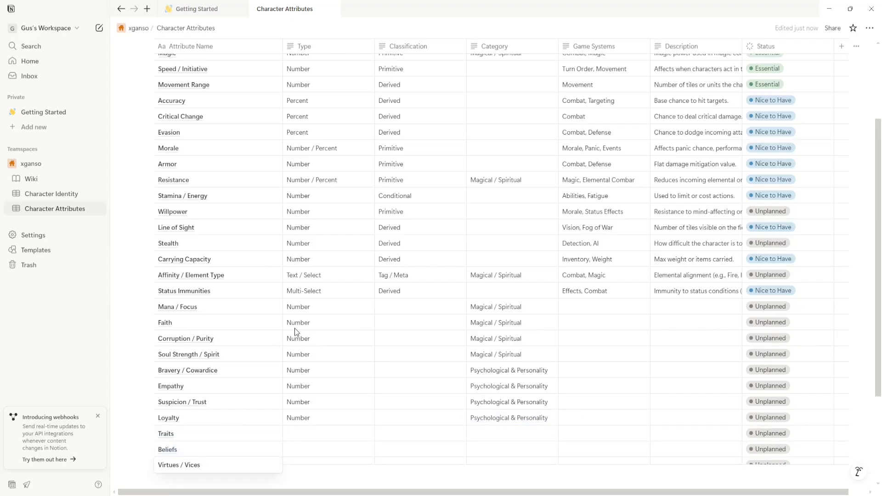
{"action": "left_click", "coordinate": [311, 309]}
{"action": "scroll", "coordinate": [311, 309], "scroll_direction": "down", "scroll_amount": 3}
{"action": "left_click", "coordinate": [223, 371]}
{"action": "type", "text": "Code of Conduct"}
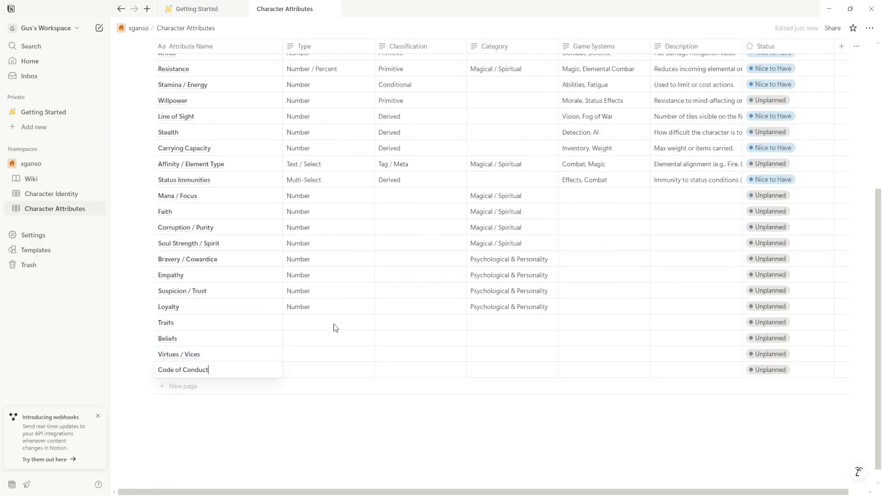
- Set the type of Traits to Multi-Select and the type of Beliefs to "Multi-Select / Text"
{"action": "left_click", "coordinate": [318, 322]}
{"action": "type", "text": "Multi-Se"}
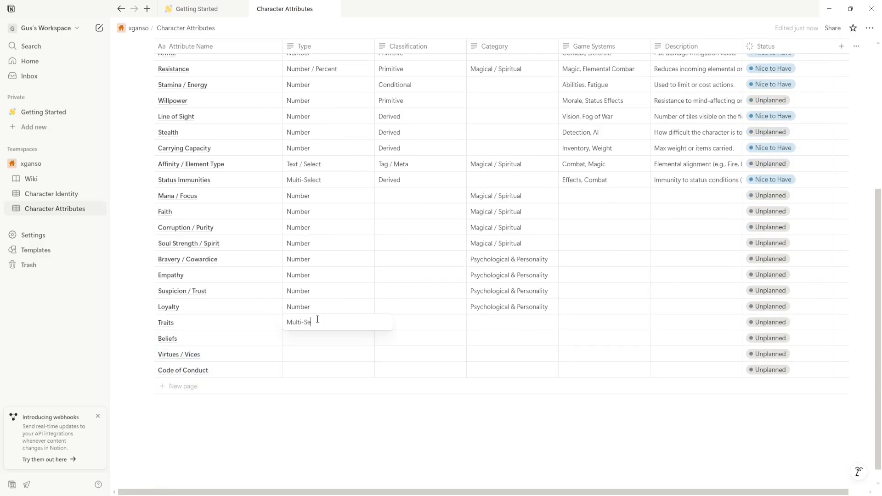
{"action": "type", "text": "lect"}
{"action": "key", "text": "Return"}
{"action": "key", "text": "Down"}
{"action": "key", "text": "Return"}
{"action": "type", "text": "Multi-Select / T"}
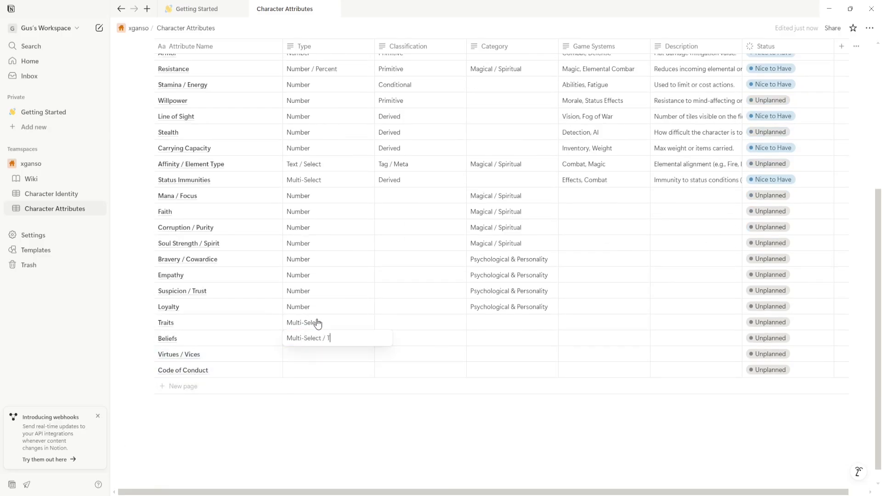
{"action": "type", "text": "ext"}
{"action": "key", "text": "Return"}
- Set the type of Virtues / Vices to Multi-Select and the type of Code of Conduct to "Text / Tag"
{"action": "key", "text": "Down"}
{"action": "key", "text": "Return"}
{"action": "type", "text": "Multi-Select"}
{"action": "key", "text": "Return"}
{"action": "key", "text": "Down"}
{"action": "key", "text": "Return"}
{"action": "type", "text": "Te"}
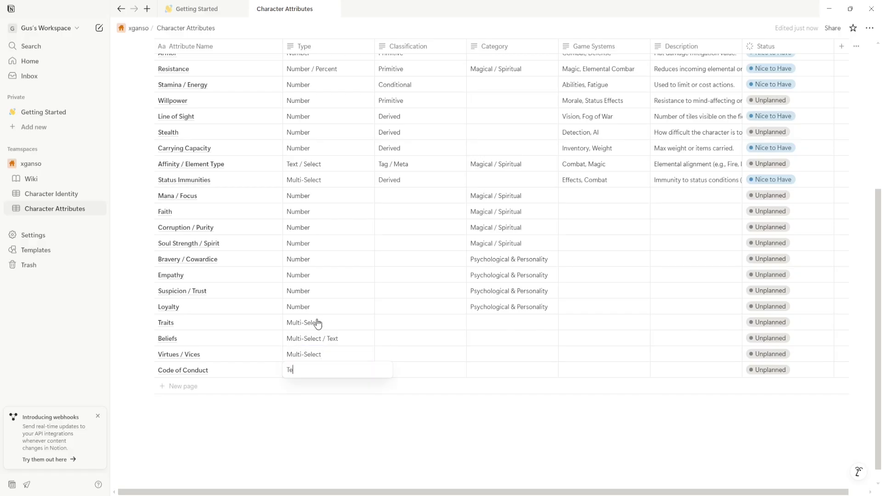
- Copy the word Personality from Loyalty's category into the category of Traits, Beliefs, Virtues / Vices and Code of Conduct
{"action": "left_click", "coordinate": [485, 305]}
{"action": "double_click", "coordinate": [485, 305]}
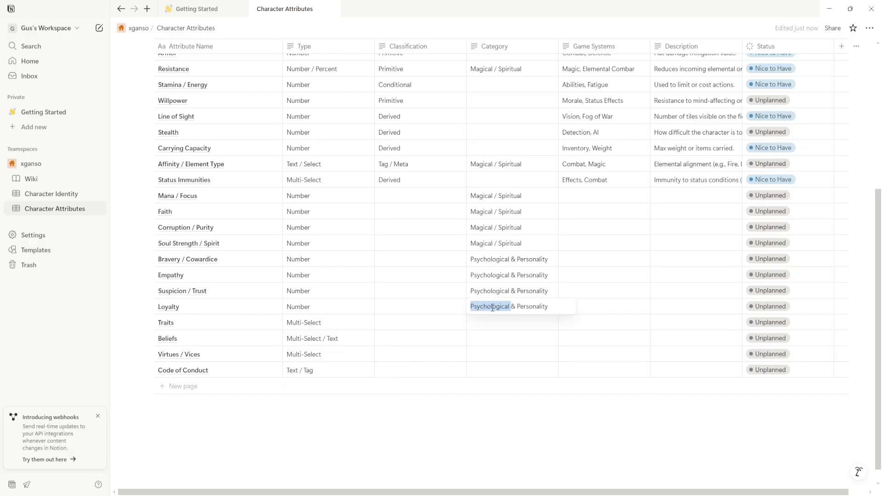
{"action": "double_click", "coordinate": [525, 307]}
{"action": "key", "text": "ctrl+c"}
{"action": "left_click", "coordinate": [520, 323]}
{"action": "key", "text": "ctrl+v"}
{"action": "left_click", "coordinate": [479, 339]}
{"action": "left_click", "coordinate": [483, 353]}
{"action": "key", "text": "ctrl+v"}
{"action": "double_click", "coordinate": [485, 338]}
{"action": "key", "text": "ctrl+v"}
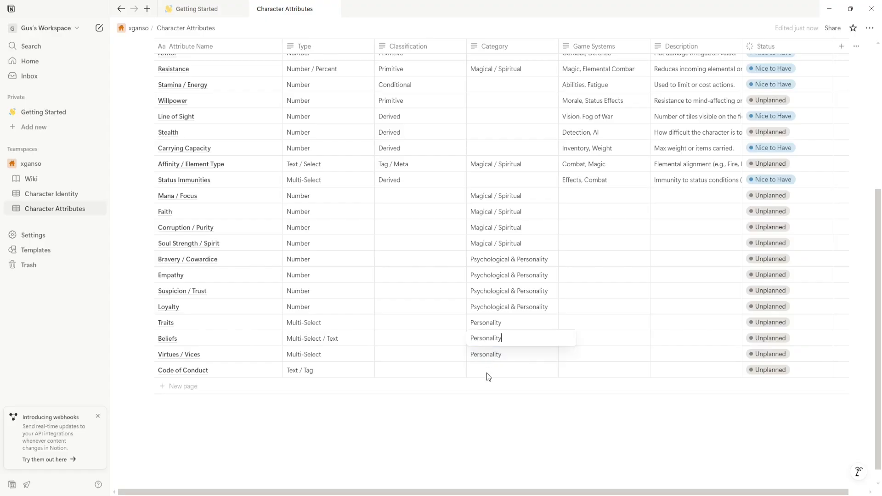
{"action": "double_click", "coordinate": [488, 372]}
{"action": "key", "text": "ctrl+v"}
- Shorten Loyalty's category to just Psychological and keep that word copied
{"action": "triple_click", "coordinate": [491, 306]}
{"action": "double_click", "coordinate": [491, 306]}
{"action": "key", "text": "ctrl+c"}
{"action": "key", "text": "ctrl+a"}
{"action": "key", "text": "ctrl+v"}
{"action": "key", "text": "ctrl+a"}
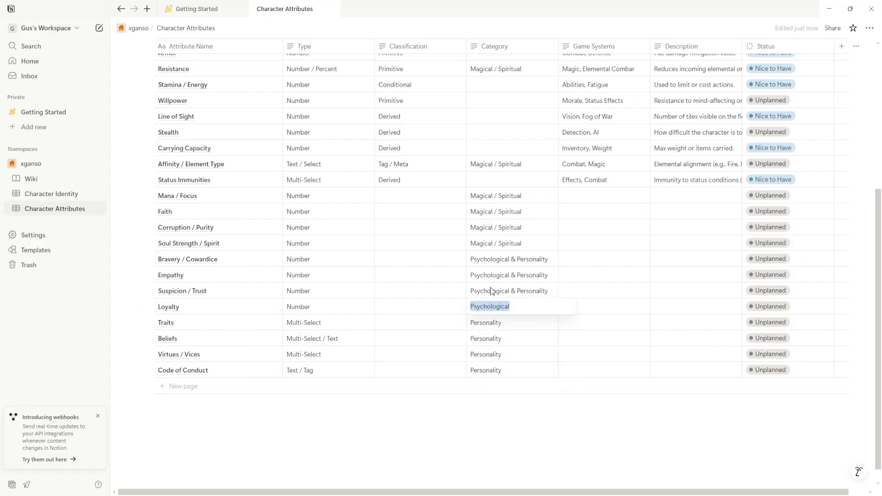
- Replace the category with Psychological for Suspicion / Trust, Empathy and Bravery / Cowardice
{"action": "double_click", "coordinate": [490, 288]}
{"action": "key", "text": "ctrl+v"}
{"action": "left_click", "coordinate": [494, 277]}
{"action": "key", "text": "ctrl+a"}
{"action": "left_click", "coordinate": [502, 290]}
{"action": "triple_click", "coordinate": [497, 291]}
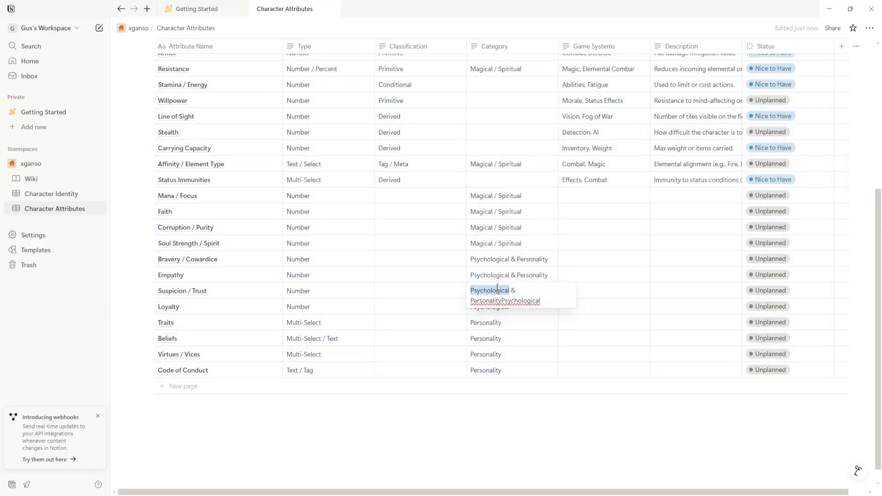
{"action": "key", "text": "ctrl+v"}
{"action": "triple_click", "coordinate": [499, 275]}
{"action": "key", "text": "ctrl+v"}
{"action": "triple_click", "coordinate": [491, 259]}
{"action": "key", "text": "ctrl+v"}
- Reduce the category to Spiritual for Soul Strength / Spirit, Corruption / Purity and Faith
{"action": "double_click", "coordinate": [490, 243]}
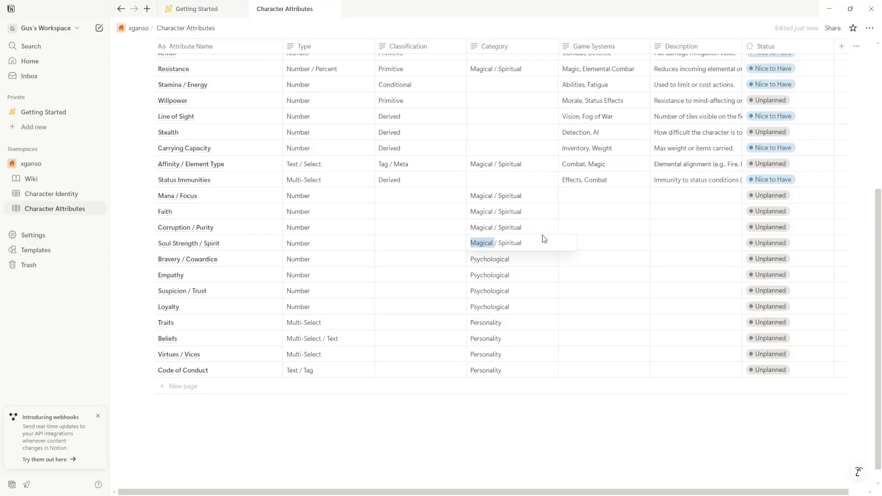
{"action": "key", "text": "Delete"}
{"action": "key", "text": "Delete"}
{"action": "key", "text": "Delete"}
{"action": "double_click", "coordinate": [485, 229]}
{"action": "key", "text": "Delete"}
{"action": "key", "text": "Delete"}
{"action": "key", "text": "Delete"}
{"action": "left_click", "coordinate": [483, 211]}
{"action": "double_click", "coordinate": [484, 211]}
{"action": "key", "text": "Delete"}
{"action": "key", "text": "Delete"}
{"action": "key", "text": "Delete"}
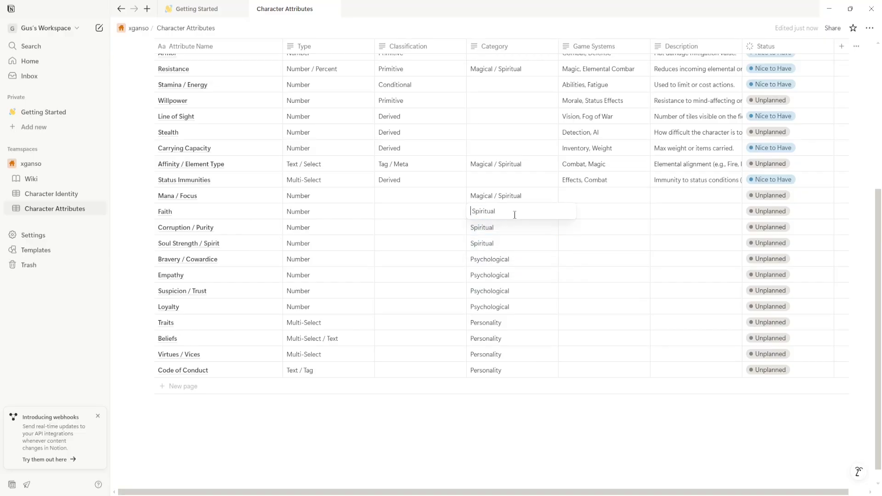
- Change the category to Magical for Mana / Focus, Affinity / Element Type, Resistance and Magic
{"action": "double_click", "coordinate": [511, 195]}
{"action": "key", "text": "Delete"}
{"action": "triple_click", "coordinate": [491, 164]}
{"action": "key", "text": "ctrl+v"}
{"action": "triple_click", "coordinate": [488, 69]}
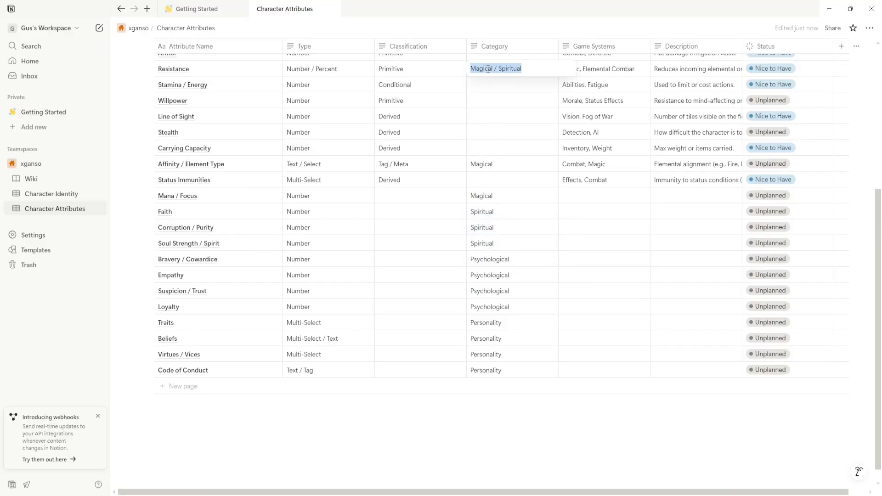
{"action": "key", "text": "ctrl+v"}
{"action": "left_click", "coordinate": [875, 211]}
{"action": "left_click_drag", "start_coordinate": [878, 211], "coordinate": [874, 118]}
{"action": "triple_click", "coordinate": [503, 104]}
{"action": "key", "text": "ctrl+v"}
- Set the category of HP to Physical and copy it to Attack
{"action": "left_click", "coordinate": [876, 140]}
{"action": "left_click", "coordinate": [487, 69]}
{"action": "type", "text": "P"}
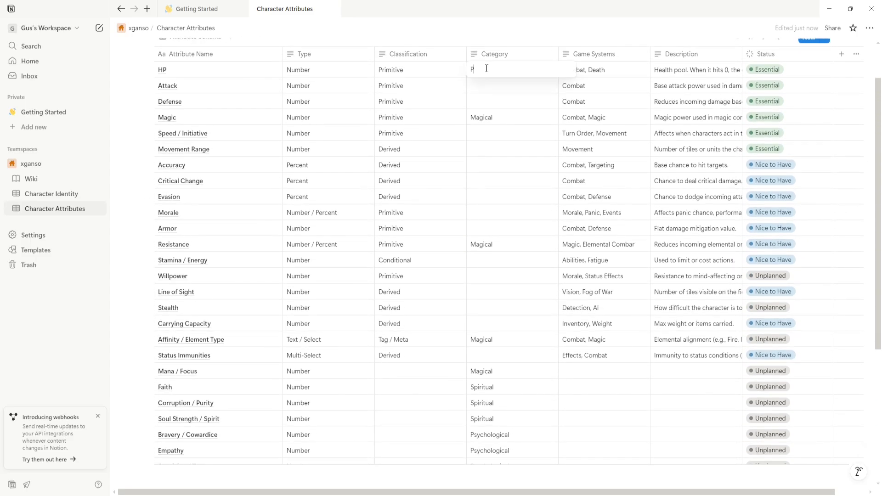
{"action": "type", "text": "hysical"}
{"action": "key", "text": "Return"}
{"action": "left_click", "coordinate": [487, 70]}
{"action": "left_click", "coordinate": [485, 87]}
{"action": "triple_click", "coordinate": [485, 70]}
{"action": "key", "text": "ctrl+c"}
{"action": "left_click", "coordinate": [496, 88]}
{"action": "key", "text": "ctrl+v"}
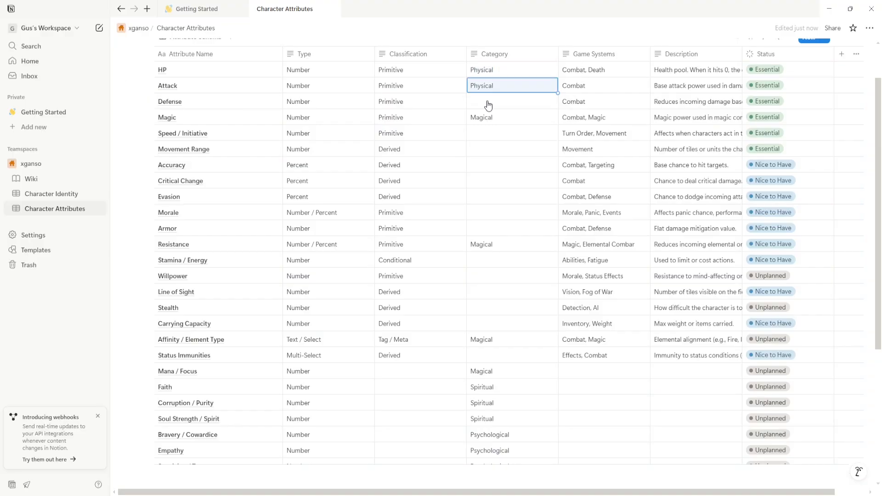
- Fill in the Physical category for Defense, Speed / Initiative and Movement Range
{"action": "left_click", "coordinate": [488, 102]}
{"action": "key", "text": "ctrl+v"}
{"action": "left_click", "coordinate": [477, 134]}
{"action": "key", "text": "ctrl+v"}
{"action": "left_click", "coordinate": [483, 149]}
{"action": "key", "text": "ctrl+v"}
- Set the category to Skill for Accuracy, Critical Change and Evasion
{"action": "left_click", "coordinate": [485, 166]}
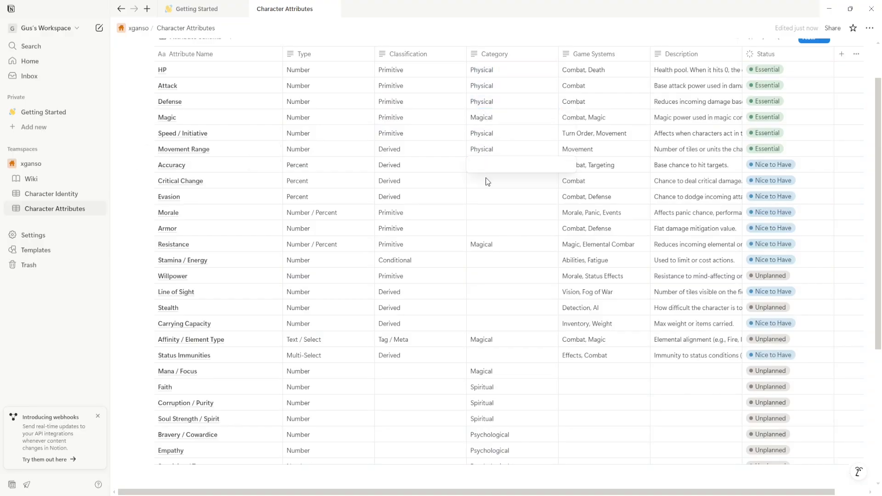
{"action": "type", "text": "Skill"}
{"action": "left_click", "coordinate": [486, 178]}
{"action": "type", "text": "Skill"}
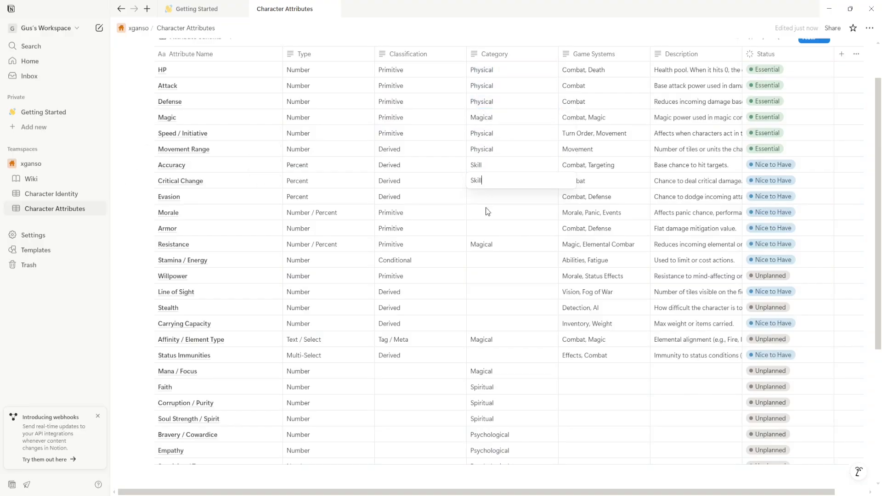
{"action": "left_click", "coordinate": [487, 193]}
- Set the category of Morale to Psychological
{"action": "left_click", "coordinate": [489, 213]}
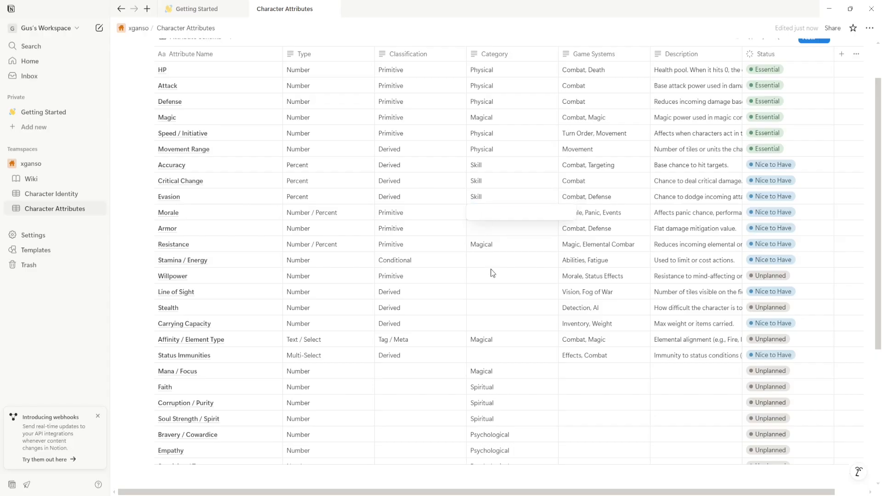
{"action": "type", "text": "Psychological"}
{"action": "key", "text": "Return"}
- Copy the Physical category from Movement Range to Armor and Stamina / Energy
{"action": "double_click", "coordinate": [487, 150]}
{"action": "key", "text": "ctrl+c"}
{"action": "left_click", "coordinate": [485, 228]}
{"action": "left_click", "coordinate": [484, 228]}
{"action": "key", "text": "ctrl+v"}
{"action": "left_click", "coordinate": [491, 264]}
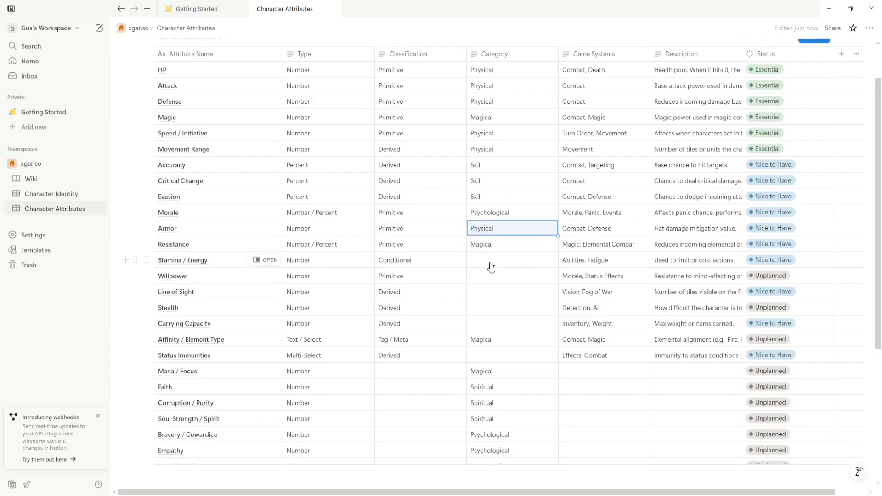
{"action": "key", "text": "ctrl+v"}
- Set the category of Willpower to Psychological
{"action": "left_click", "coordinate": [487, 277]}
{"action": "type", "text": "Ps"}
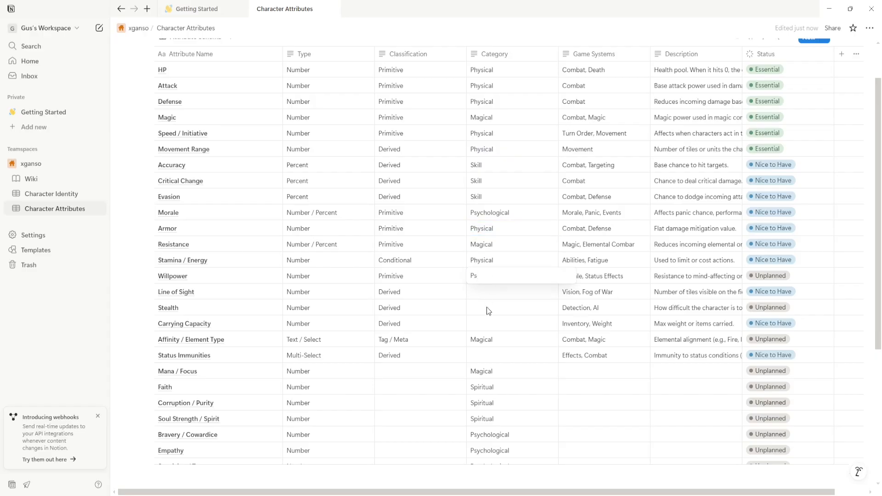
{"action": "type", "text": "ychological"}
{"action": "key", "text": "Return"}
- Fill in the Physical category for Line of Sight and Carrying Capacity
{"action": "key", "text": "ctrl+v"}
{"action": "left_click", "coordinate": [494, 305]}
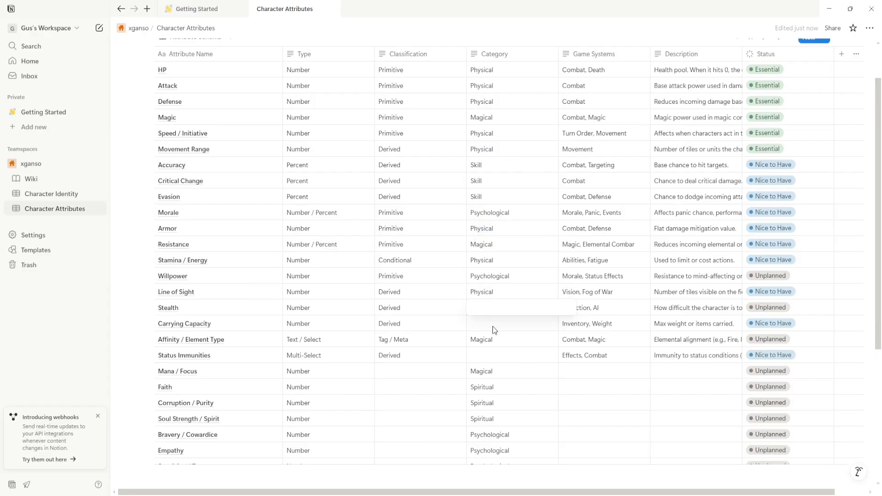
{"action": "left_click", "coordinate": [492, 327]}
{"action": "key", "text": "ctrl+v"}
- Set the category of Stealth to Skill and the category of Status Immunities to Status
{"action": "left_click", "coordinate": [482, 307]}
{"action": "type", "text": "Skill"}
{"action": "left_click", "coordinate": [501, 354]}
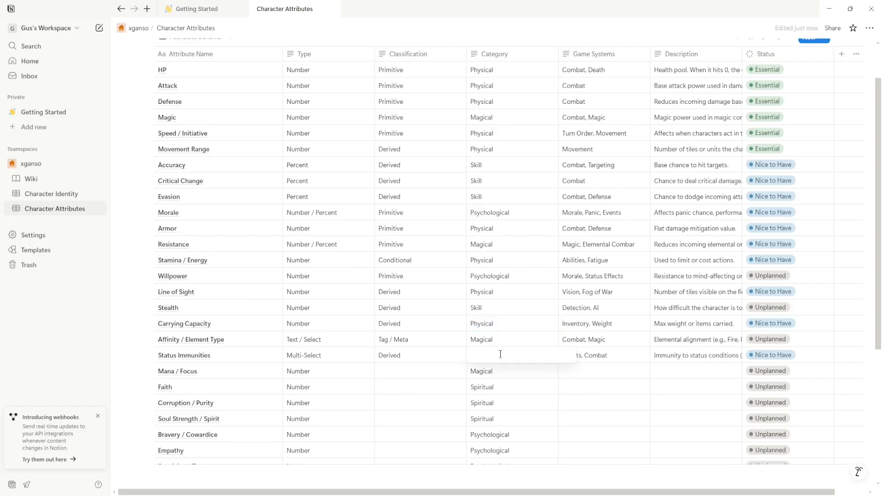
{"action": "type", "text": "Status"}
{"action": "key", "text": "Return"}
- Set the classification of Traits to Primitive and copy that value
{"action": "scroll", "coordinate": [478, 294], "scroll_direction": "down", "scroll_amount": 4}
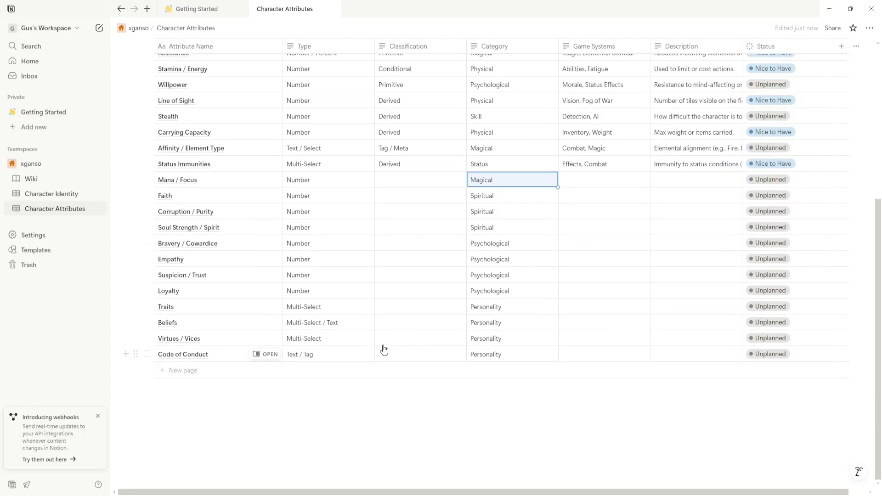
{"action": "left_click", "coordinate": [391, 312]}
{"action": "type", "text": "Primitive"}
{"action": "key", "text": "Return"}
{"action": "key", "text": "Up"}
{"action": "key", "text": "Return"}
{"action": "key", "text": "ctrl+a"}
{"action": "key", "text": "ctrl+c"}
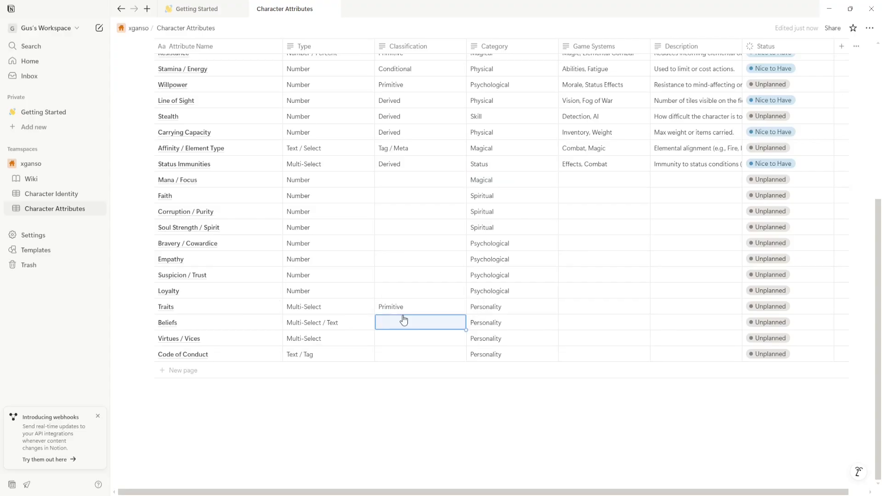
- Fill in the Primitive classification for Beliefs, Virtues / Vices and Code of Conduct
{"action": "left_click", "coordinate": [403, 319]}
{"action": "key", "text": "ctrl+v"}
{"action": "left_click", "coordinate": [395, 342]}
{"action": "key", "text": "ctrl+v"}
{"action": "left_click", "coordinate": [392, 354]}
{"action": "key", "text": "ctrl+v"}
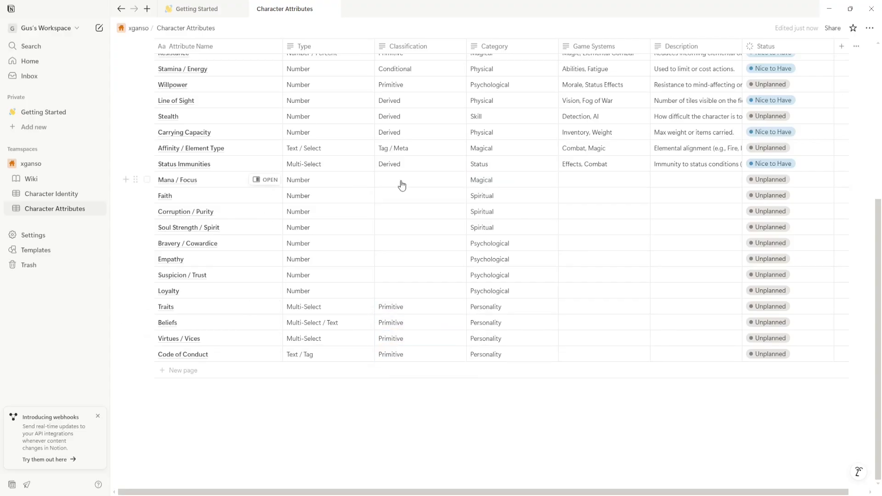
- Fill in the copied Primitive classification for Mana / Focus and Faith
{"action": "left_click", "coordinate": [396, 180]}
{"action": "key", "text": "ctrl+v"}
{"action": "left_click", "coordinate": [393, 196]}
{"action": "key", "text": "ctrl+v"}
- Set the classification of Corruption / Purity and Soul Strength / Spirit to Derived
{"action": "left_click", "coordinate": [393, 211]}
{"action": "type", "text": "Derived"}
{"action": "key", "text": "Return"}
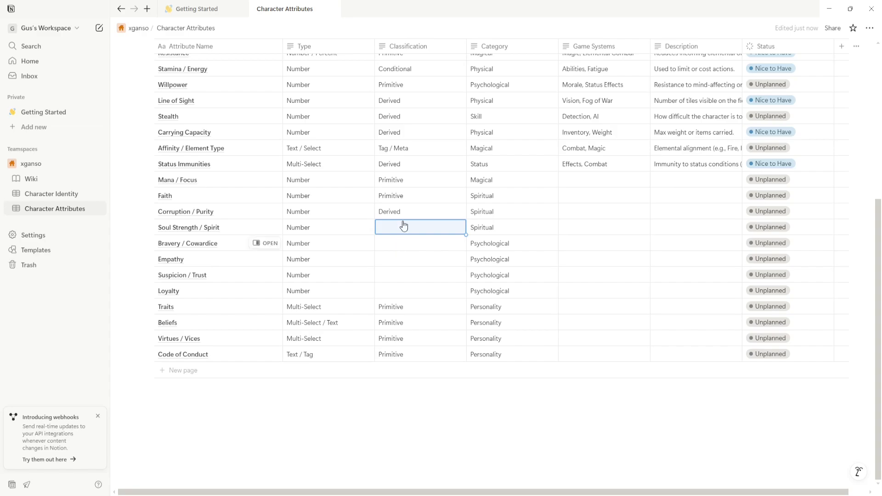
{"action": "key", "text": "Up"}
{"action": "key", "text": "Return"}
{"action": "key", "text": "ctrl+a"}
{"action": "key", "text": "ctrl+c"}
{"action": "left_click", "coordinate": [396, 230]}
{"action": "key", "text": "ctrl+v"}
- Set the classification of Bravery / Cowardice and Empathy to Primitive
{"action": "left_click", "coordinate": [395, 245]}
{"action": "type", "text": "Primit"}
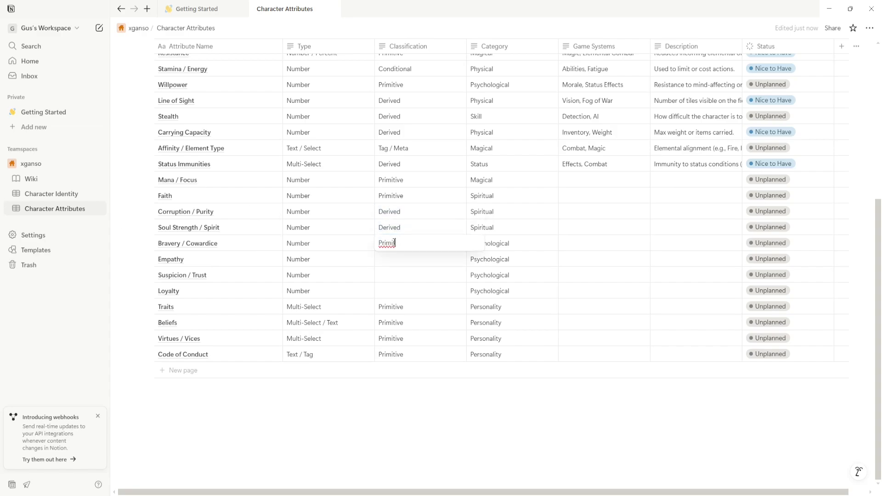
{"action": "type", "text": "ive"}
{"action": "key", "text": "Return"}
{"action": "key", "text": "Up"}
{"action": "key", "text": "Return"}
{"action": "key", "text": "ctrl+a"}
{"action": "key", "text": "ctrl+c"}
{"action": "left_click", "coordinate": [395, 263]}
{"action": "key", "text": "ctrl+v"}
- Set the classification of Suspicion / Trust and Loyalty to Derived
{"action": "left_click", "coordinate": [399, 277]}
{"action": "type", "text": "Derived"}
{"action": "key", "text": "Return"}
{"action": "key", "text": "Up"}
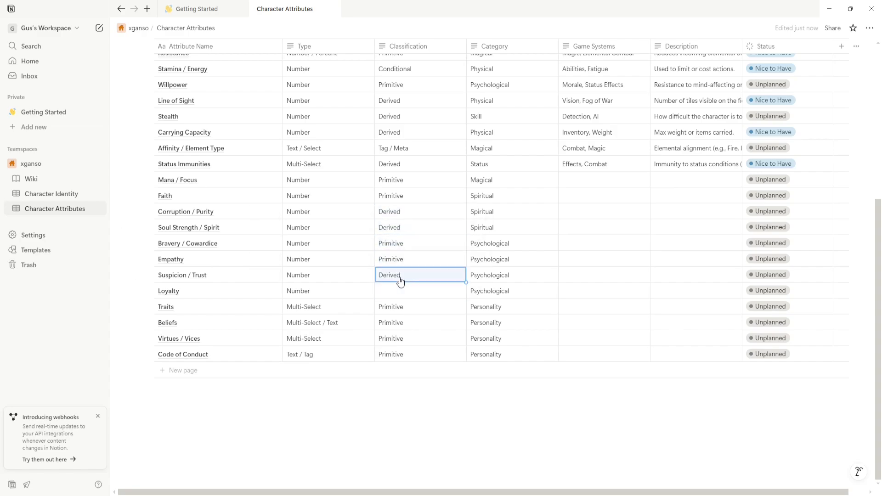
{"action": "key", "text": "ctrl+c"}
{"action": "key", "text": "Down"}
{"action": "key", "text": "ctrl+v"}
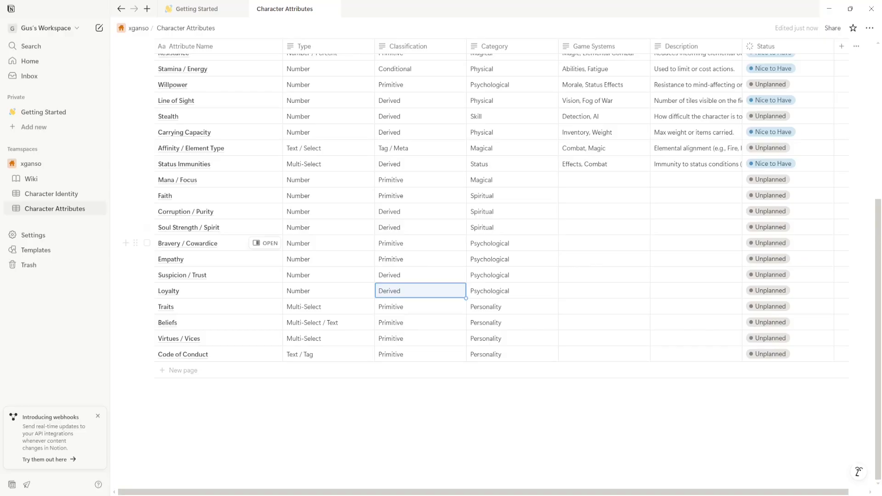
- Add new attributes named Fame / Reputation, Notoriety and Honor at the end of the table
{"action": "left_click", "coordinate": [183, 370]}
{"action": "type", "text": "Fame / Reputation"}
{"action": "key", "text": "Return"}
{"action": "left_click", "coordinate": [183, 387]}
{"action": "type", "text": "Notoriety"}
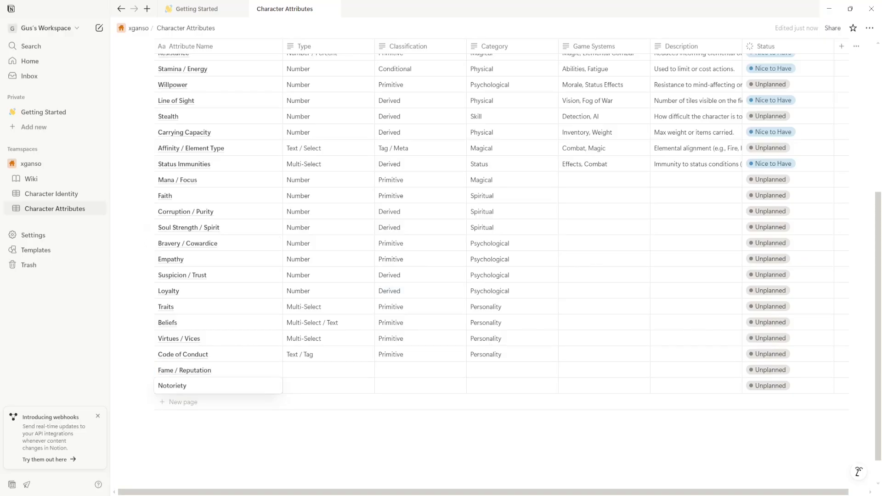
{"action": "key", "text": "Return"}
{"action": "left_click", "coordinate": [183, 403]}
{"action": "type", "text": "Honor"}
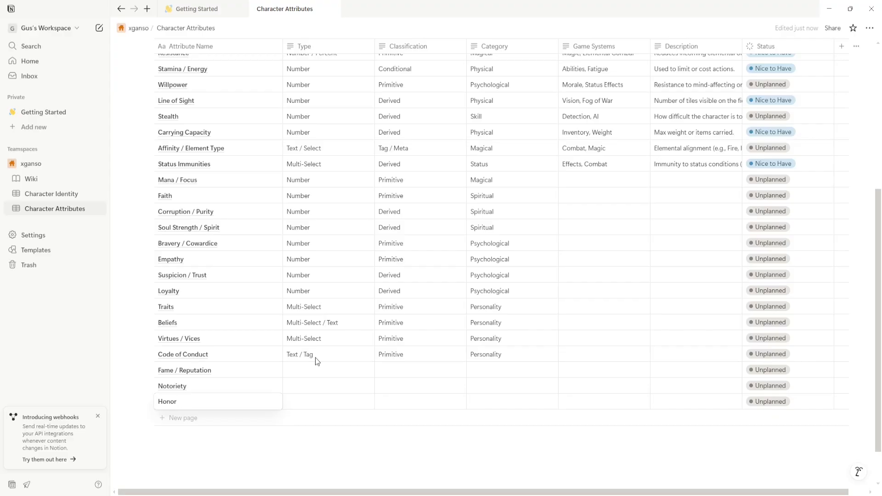
{"action": "key", "text": "Return"}
- Add new attributes named Renown (Per Faction) and Charisma / Presence at the end of the table
{"action": "left_click", "coordinate": [195, 418]}
{"action": "type", "text": "Renown (PerFaction)"}
{"action": "key", "text": "Return"}
{"action": "left_click", "coordinate": [209, 434]}
{"action": "type", "text": "Charisma / Presence"}
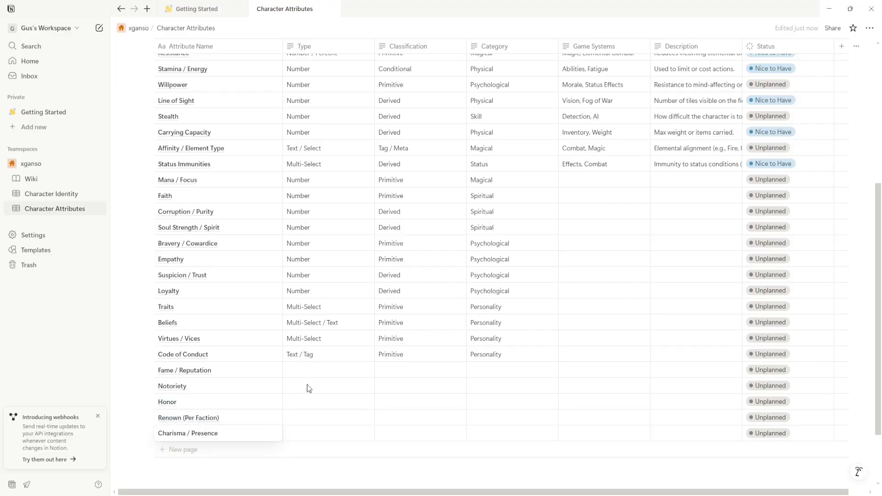
{"action": "key", "text": "Return"}
- Set the category of Fame / Reputation and Notoriety to Social
{"action": "left_click", "coordinate": [482, 370]}
{"action": "type", "text": "Social"}
{"action": "key", "text": "Return"}
{"action": "left_click", "coordinate": [485, 388]}
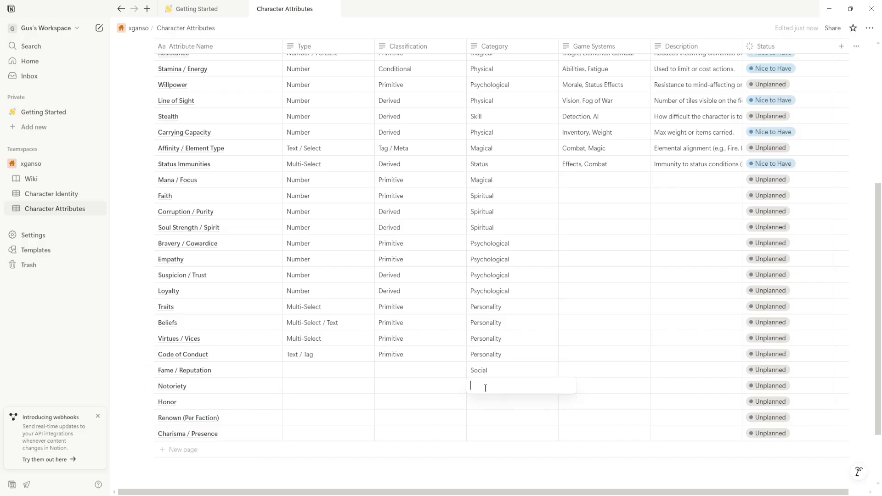
{"action": "type", "text": "Social"}
{"action": "key", "text": "Return"}
- Set the category of Renown (Per Faction), Charisma / Presence and Honor to Social
{"action": "left_click", "coordinate": [488, 401]}
{"action": "left_click", "coordinate": [489, 417]}
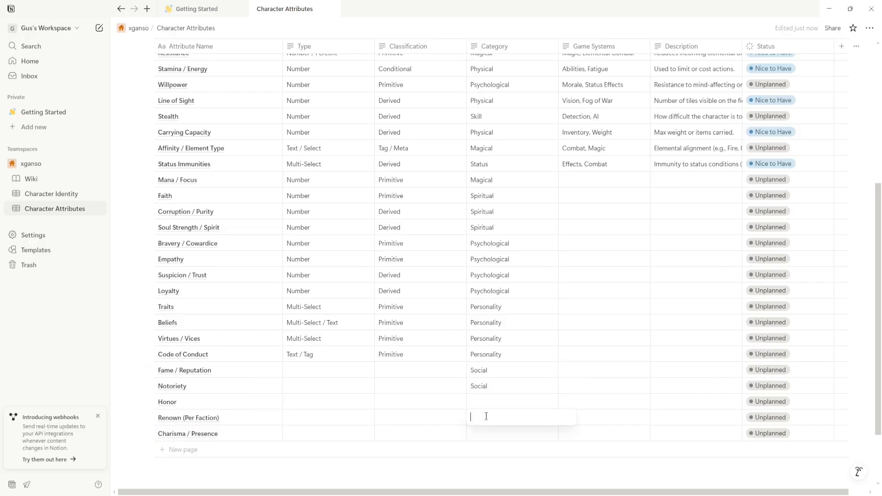
{"action": "type", "text": "Social"}
{"action": "key", "text": "Return"}
{"action": "left_click", "coordinate": [487, 435]}
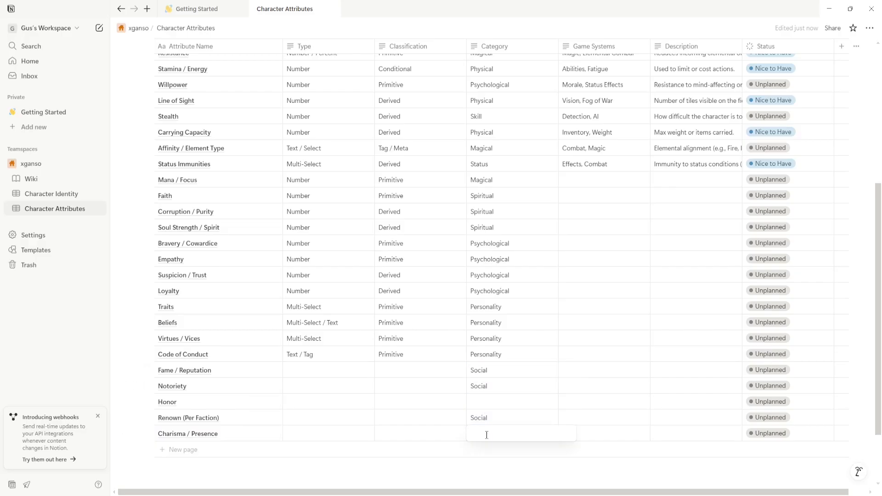
{"action": "type", "text": "Social"}
{"action": "key", "text": "Return"}
{"action": "left_click", "coordinate": [480, 401]}
{"action": "type", "text": "Social"}
{"action": "key", "text": "Return"}
- Set the type of Fame / Reputation, Notoriety and Honor to Number
{"action": "left_click", "coordinate": [308, 371]}
{"action": "type", "text": "Numbe"}
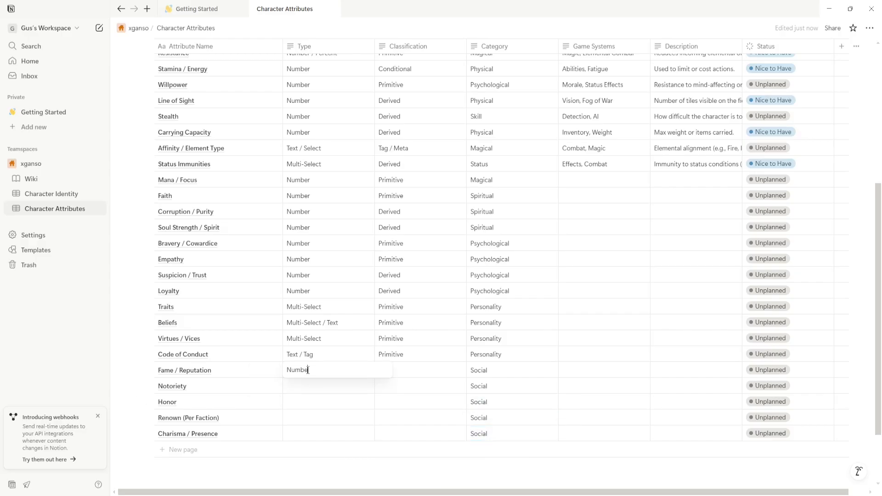
{"action": "type", "text": "r"}
{"action": "key", "text": "Return"}
{"action": "type", "text": "Number"}
{"action": "key", "text": "Return"}
{"action": "type", "text": "Number"}
{"action": "key", "text": "Return"}
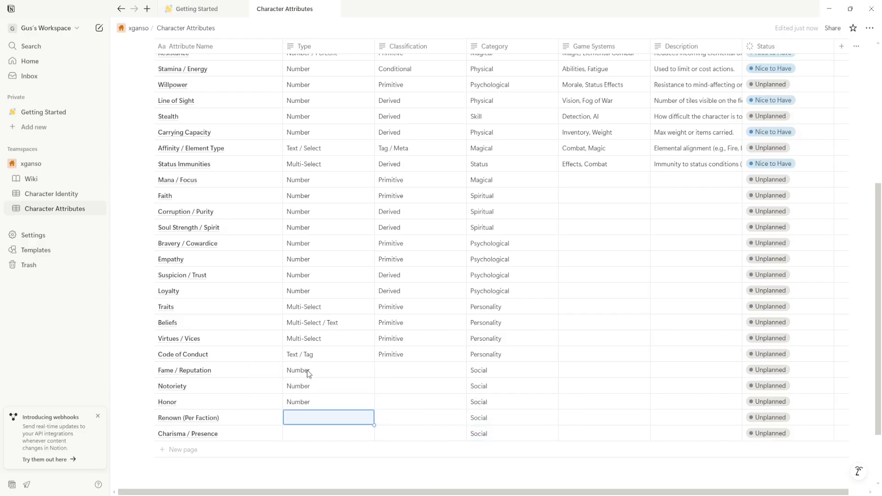
- Set the type of Renown (Per Faction) to Relation and the type of Charisma / Presence to Number
{"action": "type", "text": "Relation"}
{"action": "left_click", "coordinate": [311, 434]}
{"action": "type", "text": "Number"}
{"action": "key", "text": "Return"}
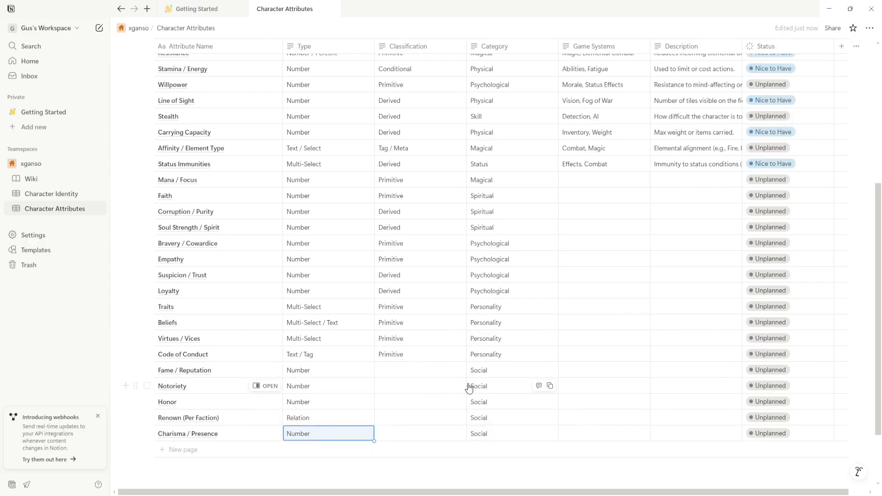
- Describe Mana / Focus as 'Resource for casting spells or channeling abilities.' and Faith as 'Strength of belief in a deity/order. Could unlock abilities or affect morale.'
{"action": "left_click", "coordinate": [677, 181]}
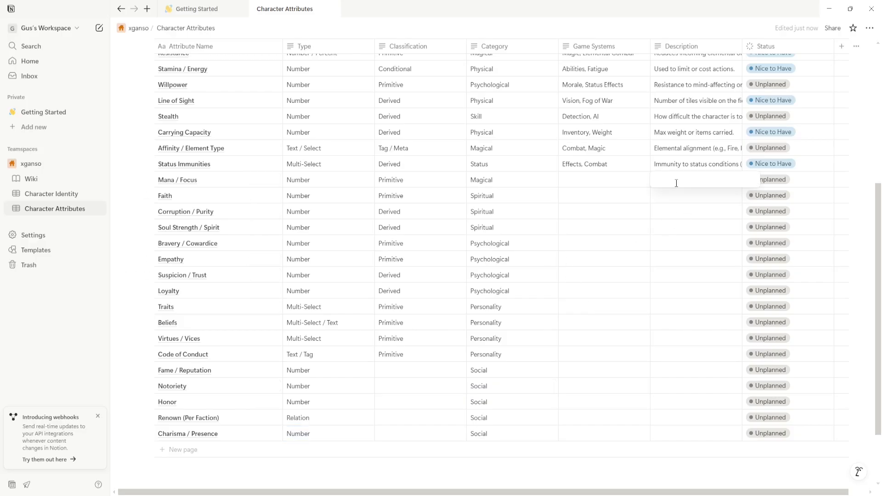
{"action": "type", "text": "Resource for casting spells or channeling abilities."}
{"action": "left_click", "coordinate": [678, 197]}
{"action": "type", "text": "Strength of belief in a deity/order. Could unlock abilities or affect morale."}
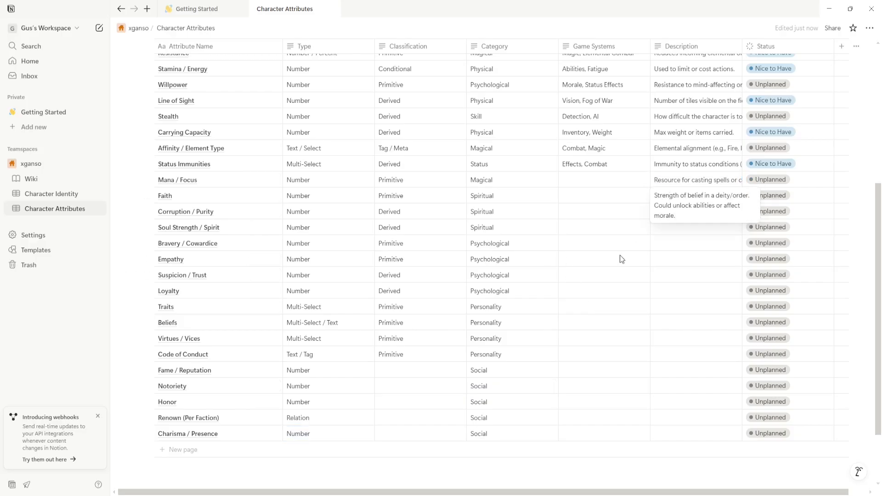
- Describe Corruption / Purity as 'Represents spiritual decay or moral corruption (if your world has such a system).' and fill in the Soul Strength / Spirit description about resistance
{"action": "left_click", "coordinate": [678, 213]}
{"action": "type", "text": "Represents spiritual decay or moral corruption (if your world has such a system)."}
{"action": "left_click", "coordinate": [678, 229]}
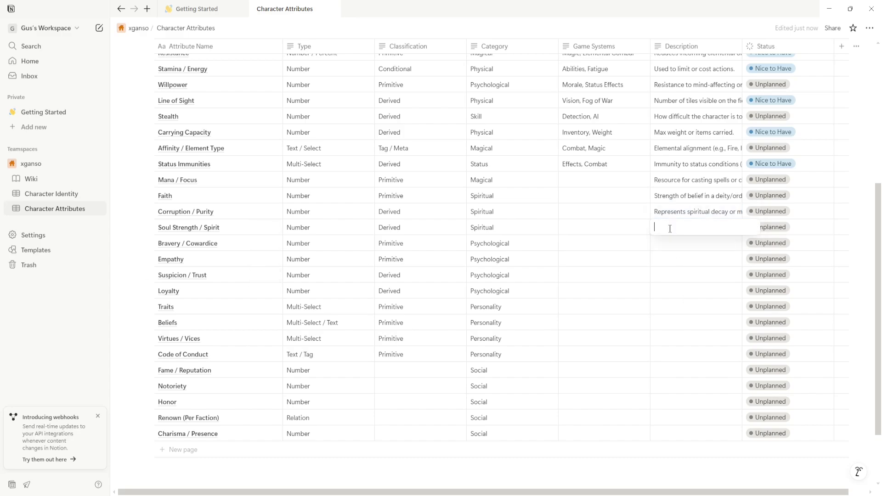
{"action": "key", "text": "ctrl+v"}
{"action": "key", "text": "Escape"}
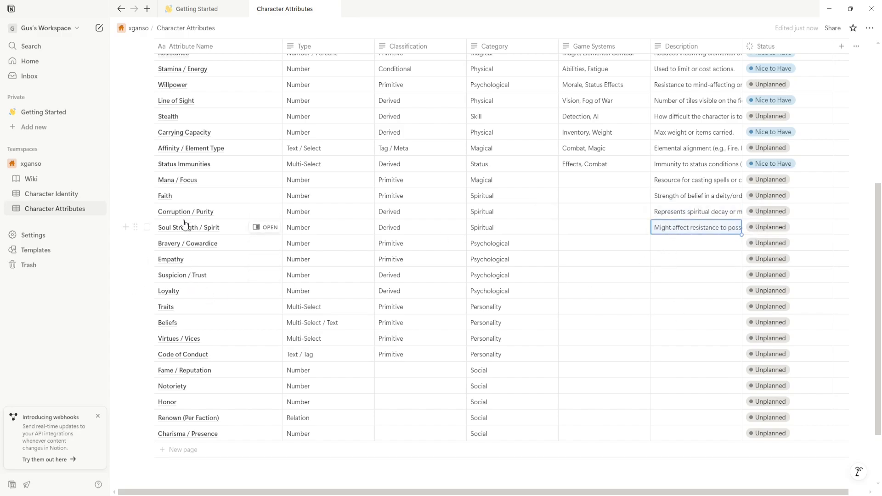
- Insert a Sanity attribute directly below Bravery / Cowardice, with category Psychological and type Number
{"action": "left_click", "coordinate": [126, 243]}
{"action": "key", "text": "Return"}
{"action": "left_click", "coordinate": [502, 248]}
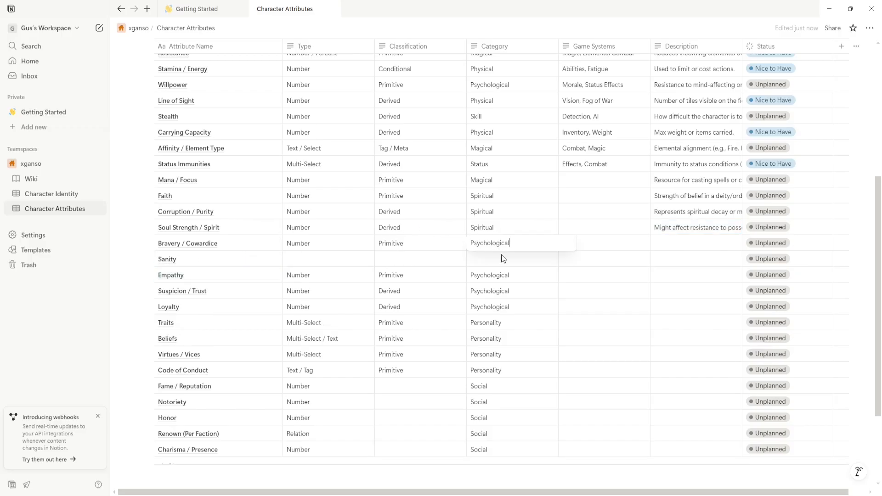
{"action": "key", "text": "Escape"}
{"action": "key", "text": "ctrl+c"}
{"action": "left_click", "coordinate": [493, 263]}
{"action": "key", "text": "ctrl+v"}
{"action": "key", "text": "Escape"}
{"action": "left_click", "coordinate": [302, 259]}
{"action": "type", "text": "Number"}
{"action": "key", "text": "Return"}
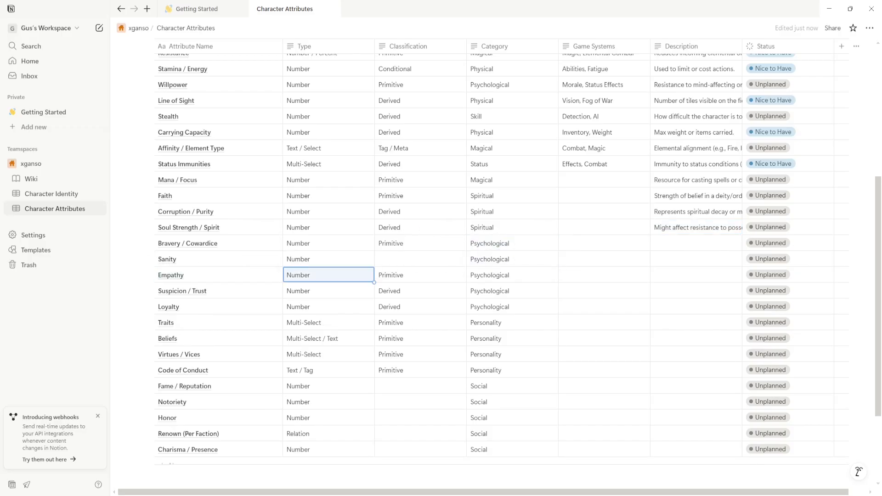
- Describe Sanity as 'Mental stability under stress, horror, or trauma.' and fill in the Bravery / Cowardice description about its effect on reactions
{"action": "left_click", "coordinate": [686, 260]}
{"action": "key", "text": "ctrl+v"}
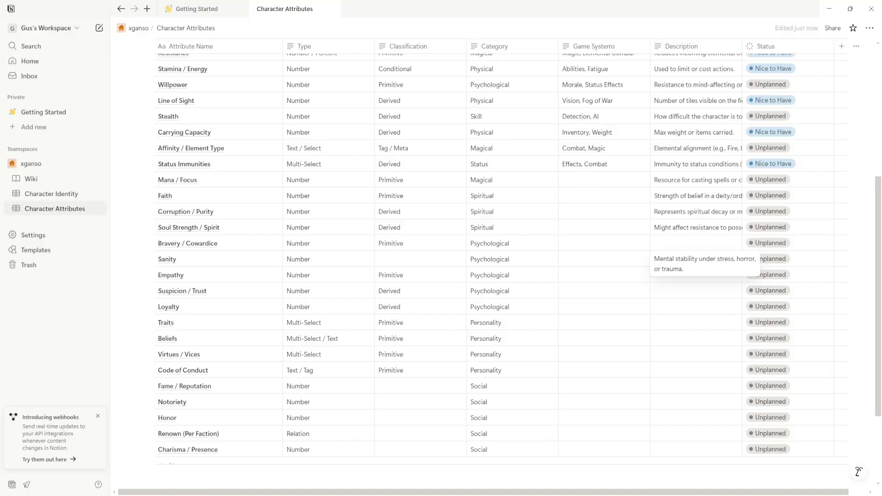
{"action": "left_click", "coordinate": [666, 243]}
{"action": "key", "text": "ctrl+v"}
- Describe Empathy as 'Ability to relate to others, potentially affecting NPC reactions.' and Suspicion / Trust as 'Perceived trustworthiness in the eyes of NPCs.'
{"action": "left_click", "coordinate": [652, 278]}
{"action": "key", "text": "ctrl+v"}
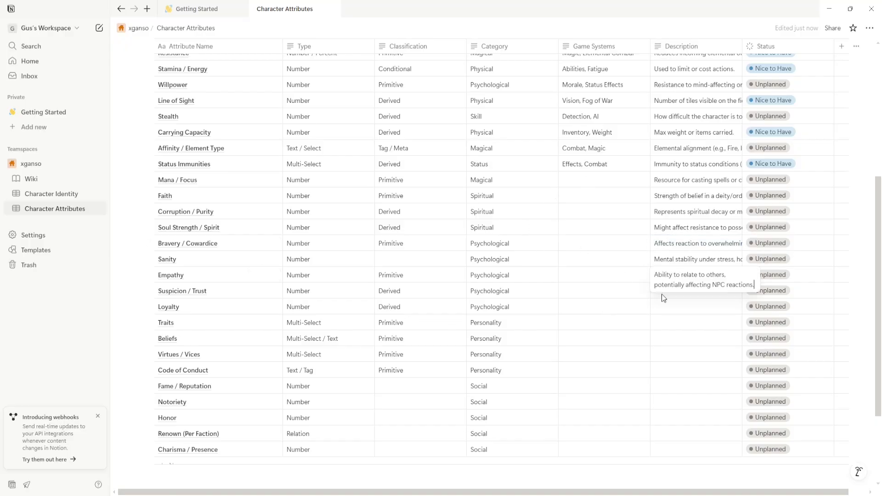
{"action": "left_click", "coordinate": [652, 292]}
{"action": "key", "text": "ctrl+v"}
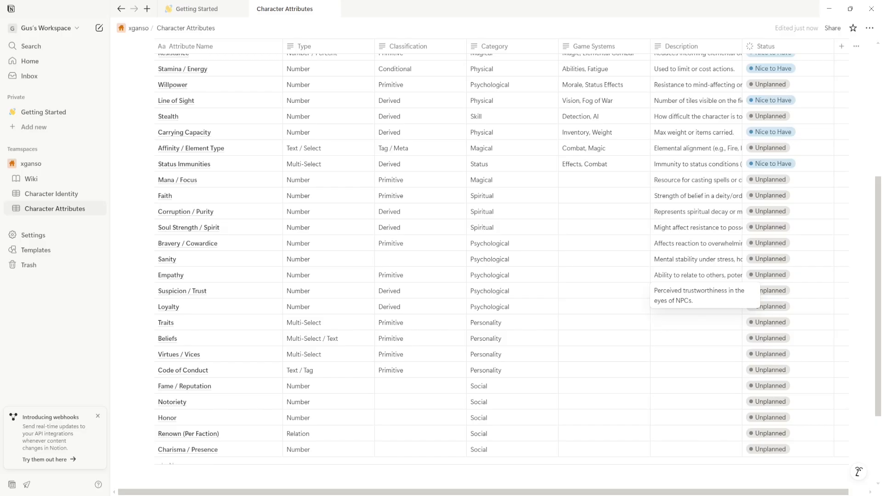
{"action": "left_click", "coordinate": [587, 325]}
- Describe Loyalty as 'Loyalty towards the party.' and fill in the Traits description about static characteristics
{"action": "left_click", "coordinate": [654, 309]}
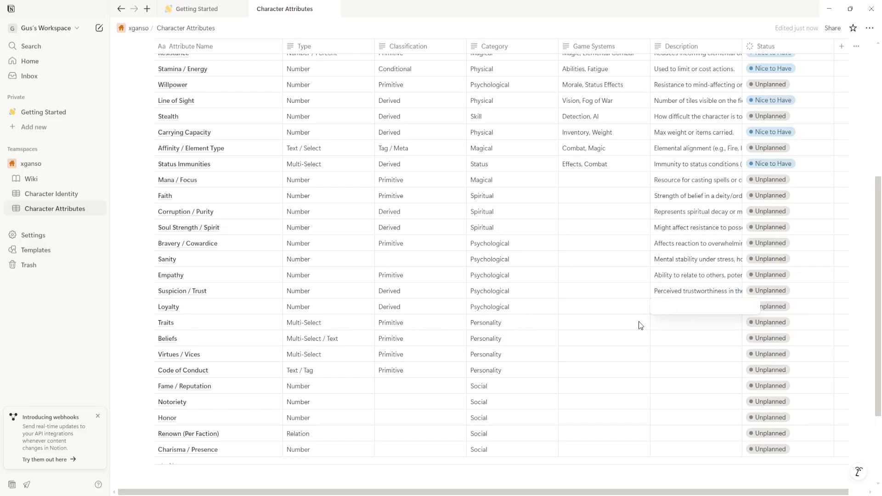
{"action": "type", "text": "Loyalty towards the party."}
{"action": "key", "text": "Return"}
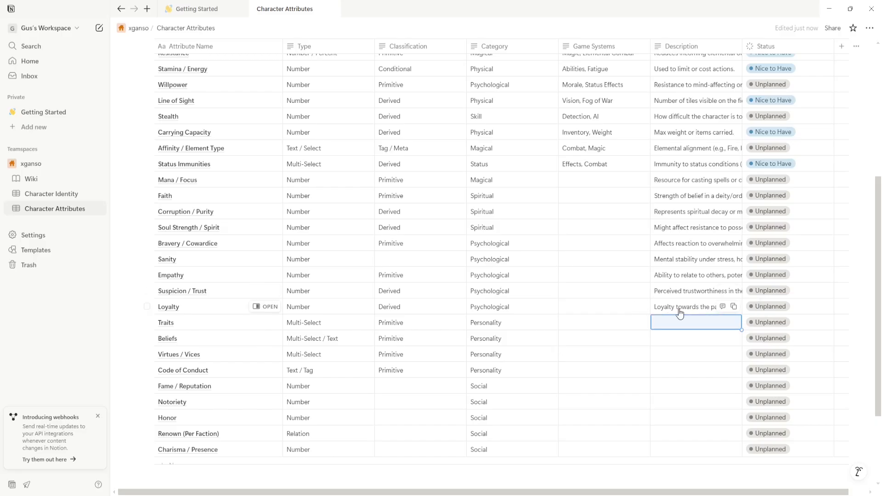
{"action": "key", "text": "ctrl+v"}
- Describe Beliefs as 'Deep-seated views: pacifism, honor-bound, religious conviction.' and Virtues / Vices as 'Moral spectrum traits (e.g., "Honest", "Vengeful", "Addicted").'
{"action": "left_click", "coordinate": [678, 343]}
{"action": "type", "text": "Deep-seated views: pacifism, honor-bound, religious conviction."}
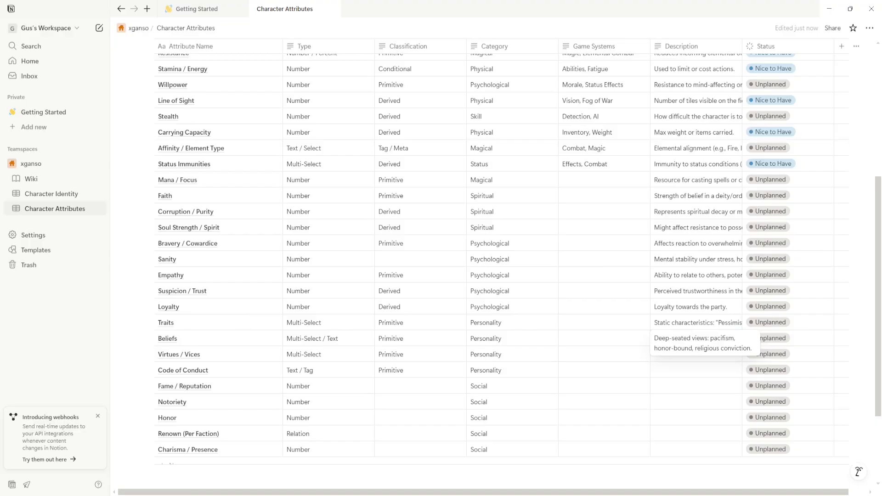
{"action": "left_click", "coordinate": [676, 358]}
{"action": "type", "text": "Moral spectrum traits (e.g., \"Honest\", \"Vengeful\", \"Addicted\")."}
- Describe Code of Conduct as 'Personal code (e.g., "Never flee", "Only attack first if provoked").' and Fame / Reputation as 'Global or faction-specific renown. Affects missions, prices, story paths.'
{"action": "left_click", "coordinate": [687, 370]}
{"action": "type", "text": "Personal code (e.g., \"Never flee\", \"Only attack first if provoked\")."}
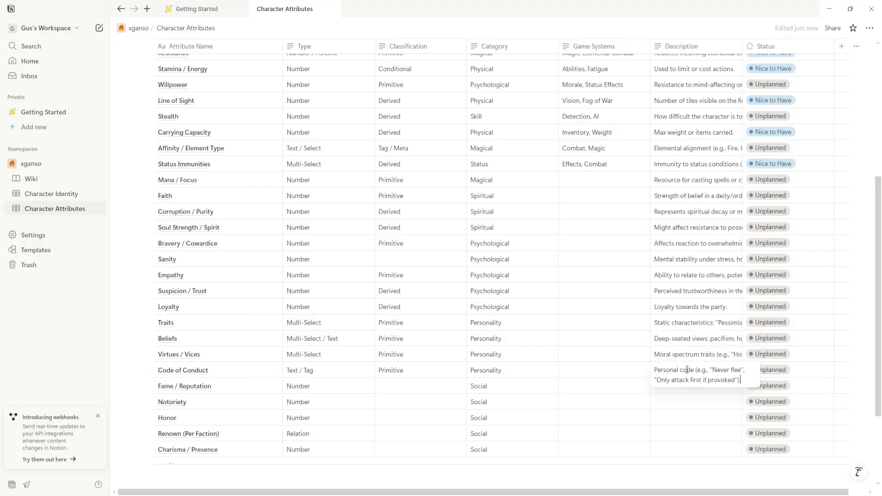
{"action": "left_click", "coordinate": [662, 386]}
{"action": "key", "text": "ctrl+v"}
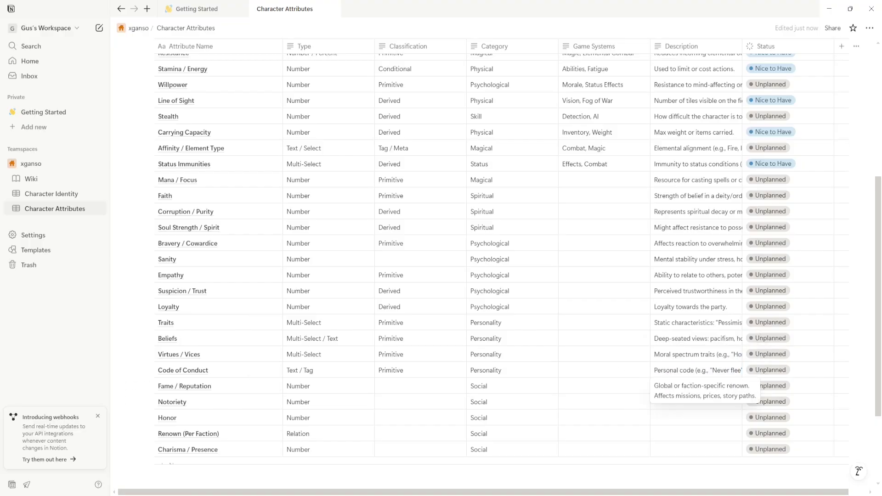
- Describe Notoriety as 'Negative fame; known for cruelty, betrayal, or illegal actions.' and Honor as 'Tracks adherence to a knightly or moral code.'
{"action": "left_click", "coordinate": [657, 403]}
{"action": "type", "text": "Negative fame; known for cruelty, betrayal, or illegal actions."}
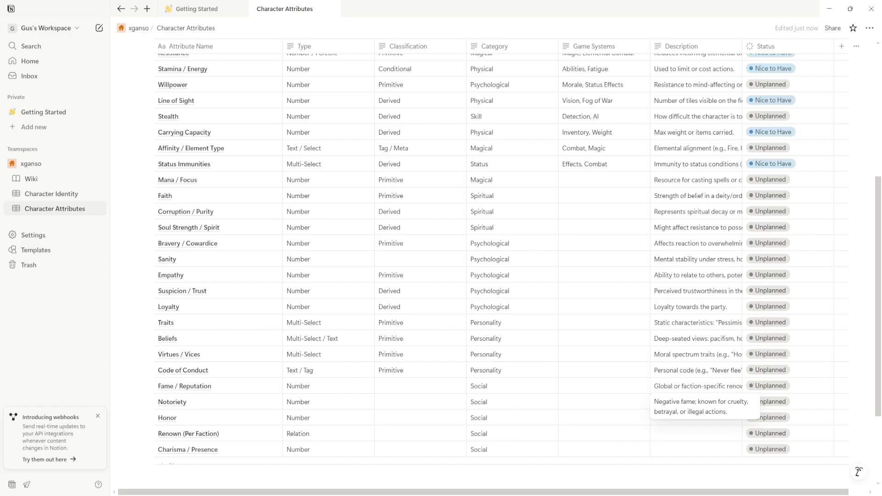
{"action": "left_click", "coordinate": [671, 419]}
{"action": "type", "text": "Tracks adherence to a knightly or moral code."}
- Describe Renown (Per Faction) as 'Dynamic across different groups. Could be stored relationally.' and Charisma / Presence as 'Influences dialogue, leadership, and morale boosts.'
{"action": "left_click", "coordinate": [671, 434]}
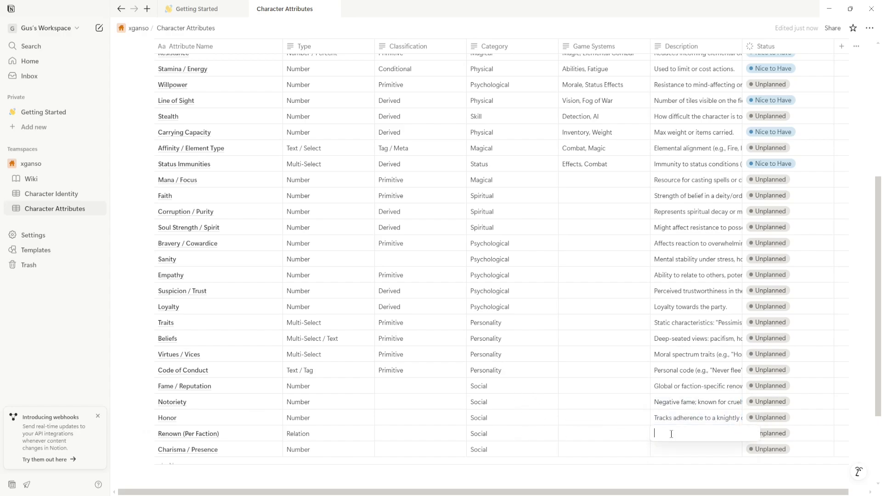
{"action": "type", "text": "Dynamic across different groups. Could be stored relationally."}
{"action": "left_click", "coordinate": [697, 443]}
{"action": "left_click", "coordinate": [697, 446]}
{"action": "type", "text": "Influences dialogue, leadership, and morale boosts."}
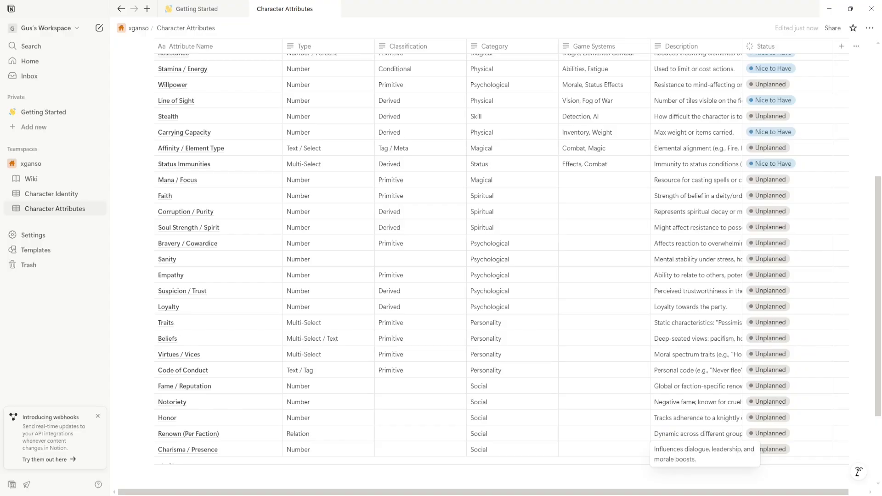
- Set the game systems of Mana / Focus to 'Magic, Abilities' and of Faith to 'Morale, Magic'
{"action": "left_click", "coordinate": [581, 180]}
{"action": "left_click", "coordinate": [581, 180]}
{"action": "type", "text": "Magic, Abilities"}
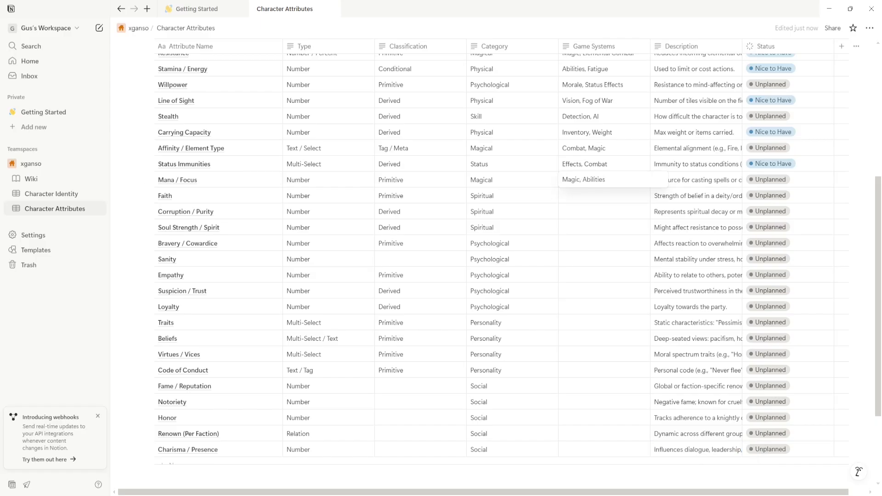
{"action": "left_click", "coordinate": [584, 195]}
{"action": "type", "text": "Morale, Magic"}
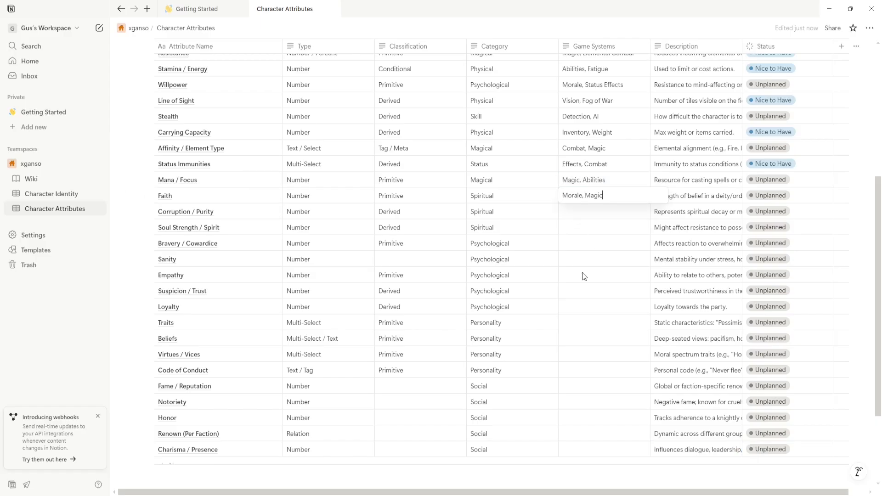
- Set the game systems of Sanity to 'Morale, Status Effects' and of Fame / Reputation to 'Social, Economy'
{"action": "left_click", "coordinate": [565, 260]}
{"action": "type", "text": "Morale, Status Effects"}
{"action": "left_click", "coordinate": [588, 385]}
{"action": "type", "text": "Social, Economy"}
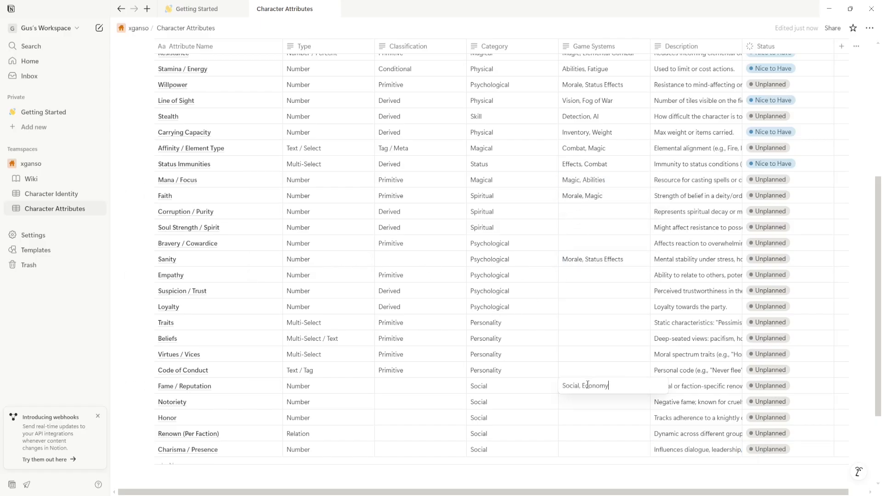
- Set the game systems of Traits to 'Narrative, Events' and of Beliefs to 'Morale, Dialogue'
{"action": "left_click", "coordinate": [566, 322]}
{"action": "type", "text": "Narrative, Events"}
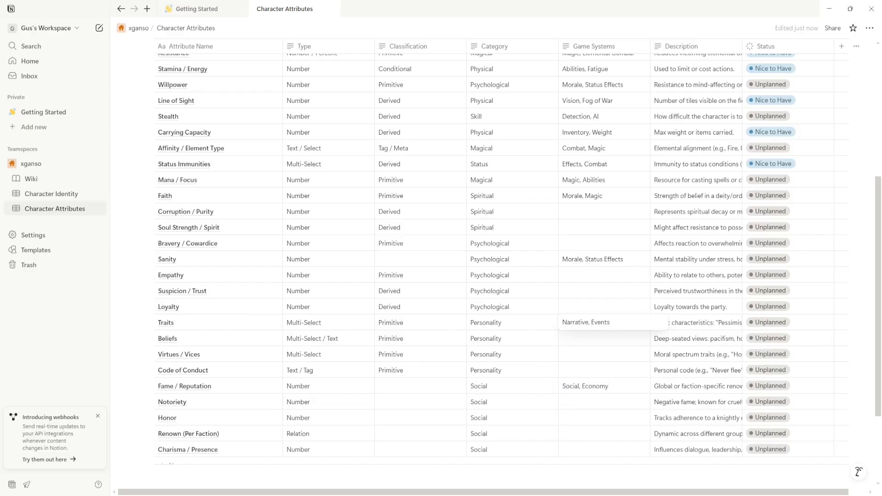
{"action": "left_click", "coordinate": [564, 339]}
{"action": "type", "text": "Morale, Dialogue"}
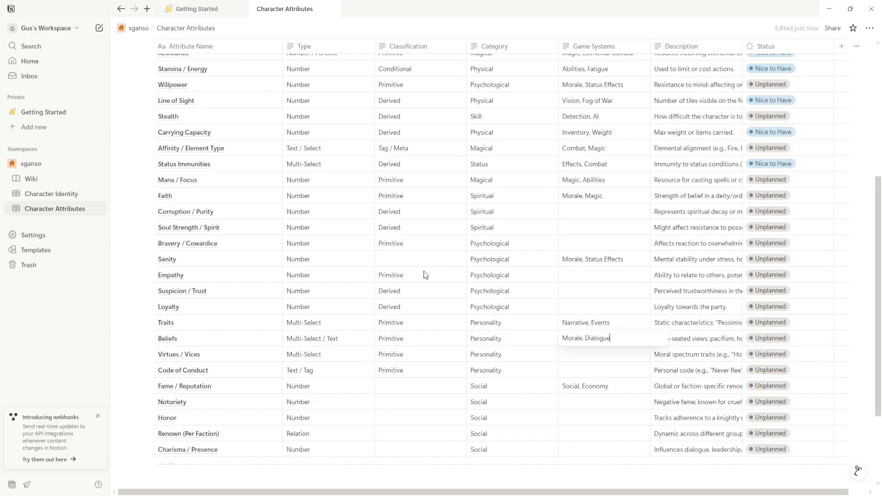
- Set the status of Mana / Focus and of Bravery / Cowardice to 'Nice to Have'
{"action": "key", "text": "Escape"}
{"action": "scroll", "coordinate": [425, 275], "scroll_direction": "up", "scroll_amount": 6}
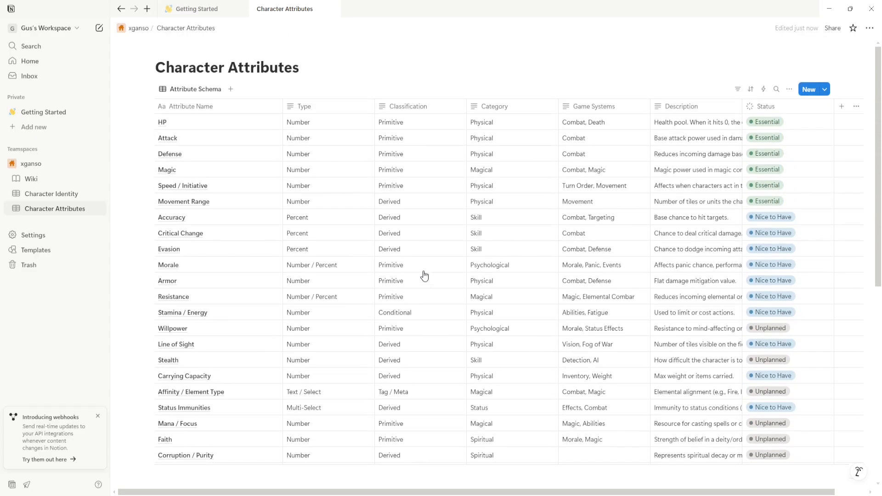
{"action": "scroll", "coordinate": [449, 226], "scroll_direction": "down", "scroll_amount": 6}
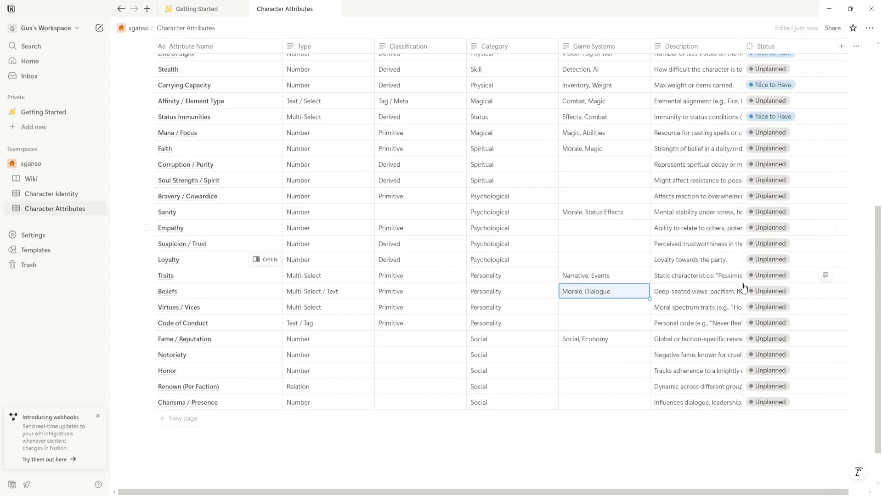
{"action": "left_click", "coordinate": [773, 135]}
{"action": "left_click", "coordinate": [770, 201]}
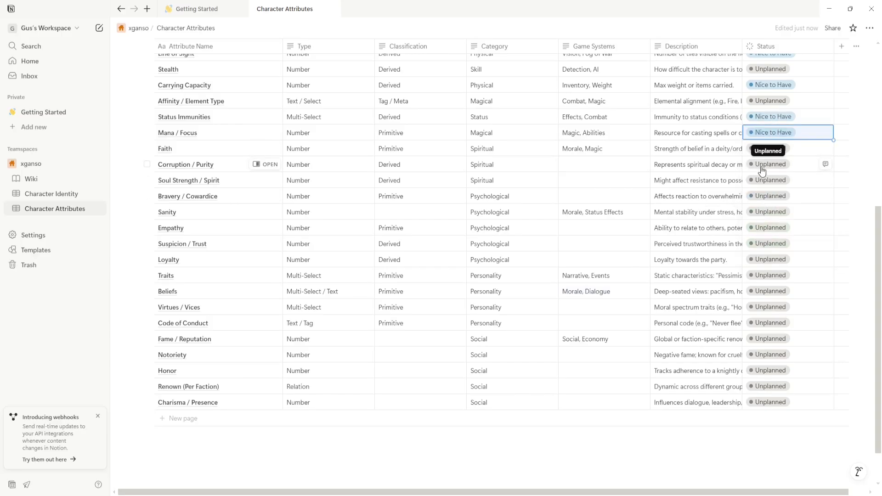
{"action": "left_click", "coordinate": [765, 195]}
{"action": "left_click", "coordinate": [765, 260]}
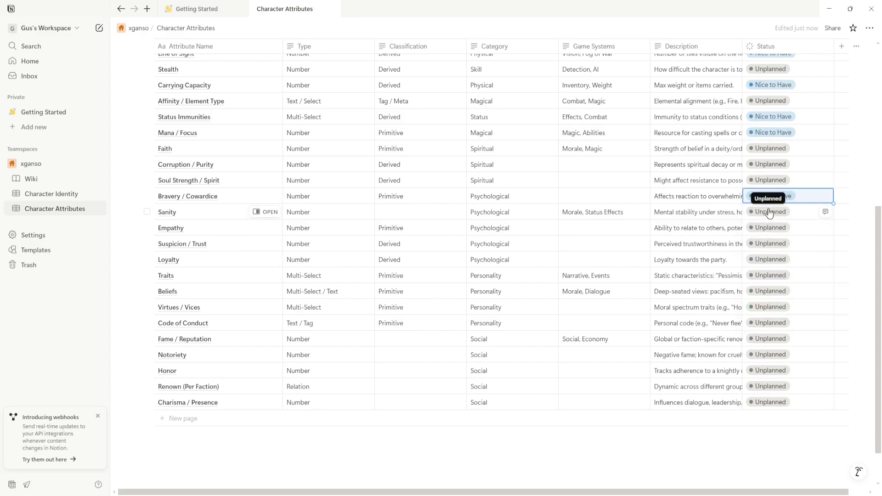
- Set the status of Suspicion / Trust, Loyalty and Traits to 'Nice to Have'
{"action": "left_click", "coordinate": [772, 244]}
{"action": "left_click", "coordinate": [774, 307]}
{"action": "left_click", "coordinate": [772, 259]}
{"action": "left_click", "coordinate": [773, 323]}
{"action": "left_click", "coordinate": [774, 275]}
{"action": "left_click", "coordinate": [763, 339]}
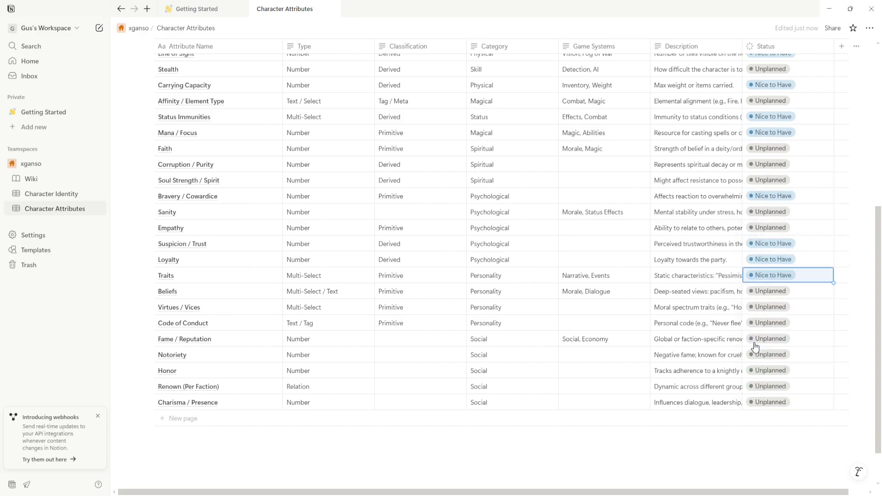
- Set the status of Beliefs, Code of Conduct and Fame / Reputation to 'Nice to Have'
{"action": "left_click", "coordinate": [772, 292]}
{"action": "left_click", "coordinate": [774, 355]}
{"action": "left_click", "coordinate": [772, 323]}
{"action": "left_click", "coordinate": [774, 386]}
{"action": "left_click", "coordinate": [772, 339]}
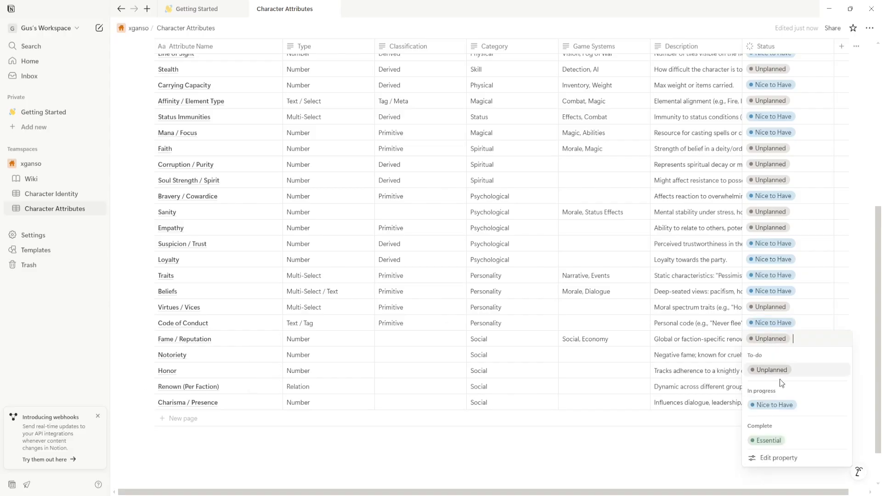
{"action": "left_click", "coordinate": [774, 405]}
- Set the status of Honor and of Charisma / Presence to 'Nice to Have'
{"action": "left_click", "coordinate": [772, 355]}
{"action": "left_click", "coordinate": [773, 302]}
{"action": "left_click", "coordinate": [772, 386]}
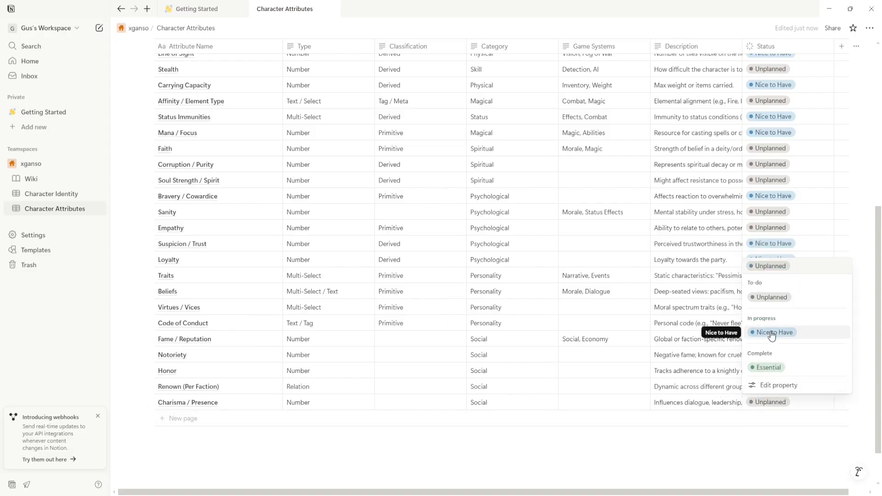
{"action": "left_click", "coordinate": [772, 337]}
{"action": "scroll", "coordinate": [630, 287], "scroll_direction": "up", "scroll_amount": 7}
{"action": "scroll", "coordinate": [627, 287], "scroll_direction": "down", "scroll_amount": 7}
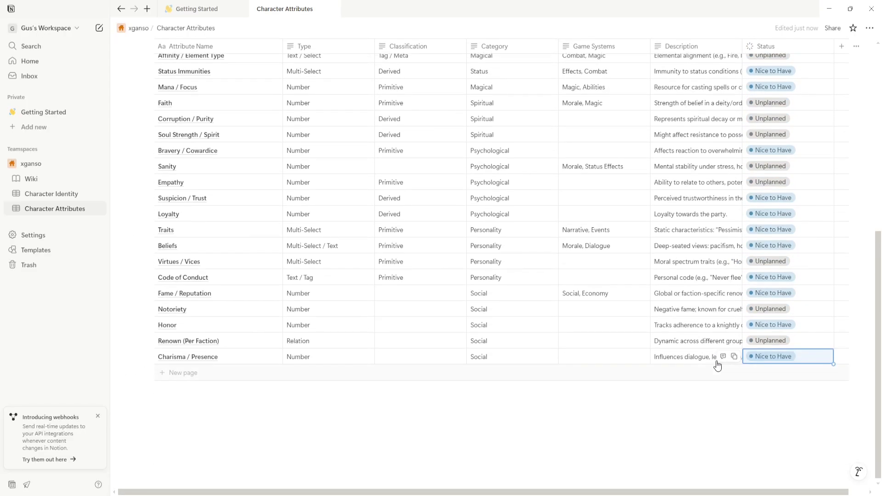
{"action": "scroll", "coordinate": [718, 366], "scroll_direction": "up", "scroll_amount": 7}
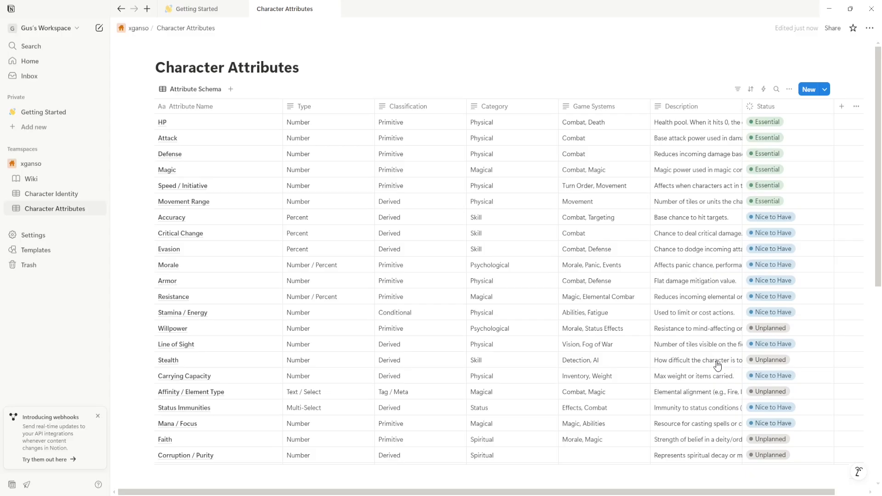
- Dismiss the 'Introducing webhooks' notice and look over the attribute table
{"action": "left_click", "coordinate": [98, 416]}
{"action": "scroll", "coordinate": [642, 288], "scroll_direction": "down", "scroll_amount": 7}
{"action": "scroll", "coordinate": [642, 288], "scroll_direction": "up", "scroll_amount": 7}
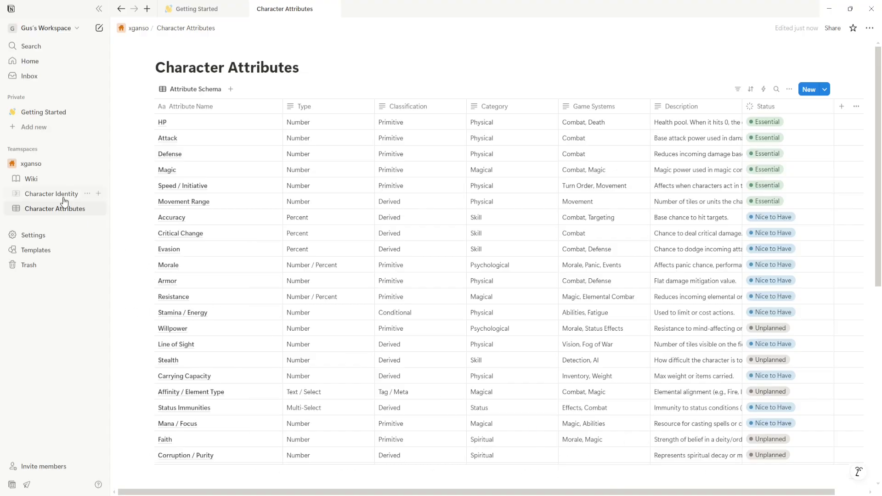
- Create an empty database in the xganso teamspace and title it 'Character Mechanics'
{"action": "left_click", "coordinate": [98, 164]}
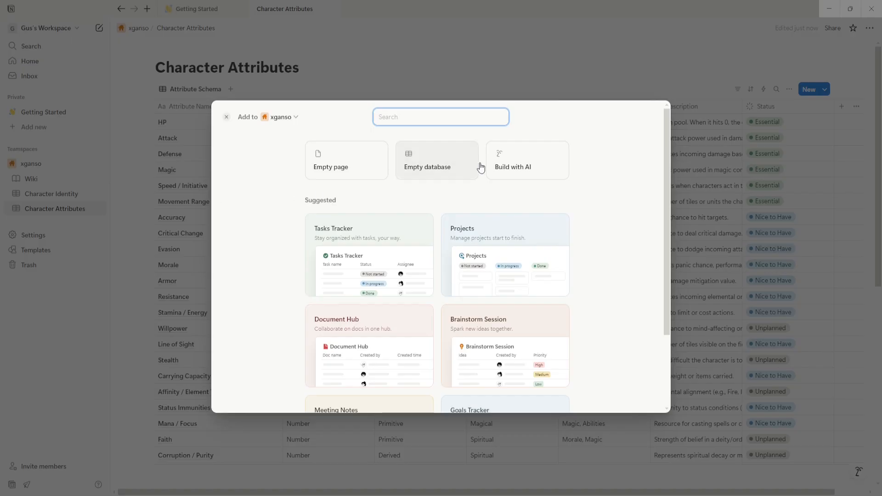
{"action": "left_click", "coordinate": [435, 168]}
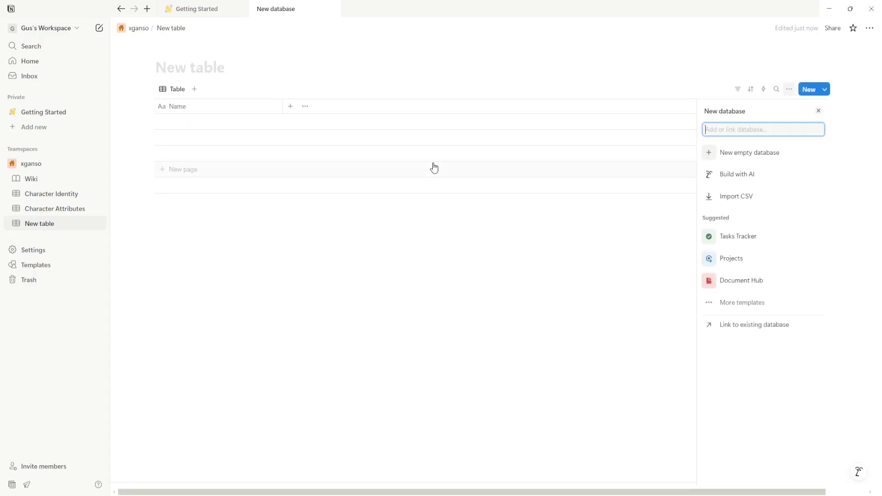
{"action": "left_click", "coordinate": [189, 73]}
{"action": "type", "text": "Charact"}
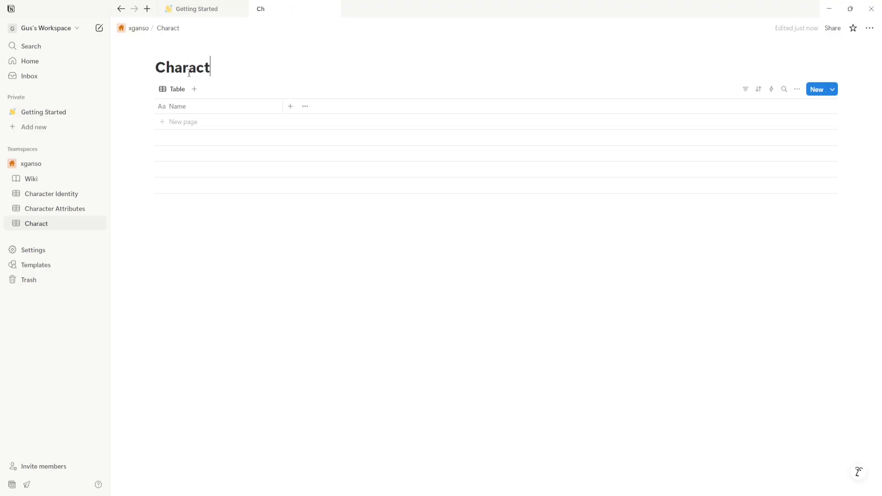
{"action": "type", "text": "er Mechanics"}
- Rename the table view of Character Mechanics as 'Mechanic Schema'
{"action": "left_click", "coordinate": [177, 90]}
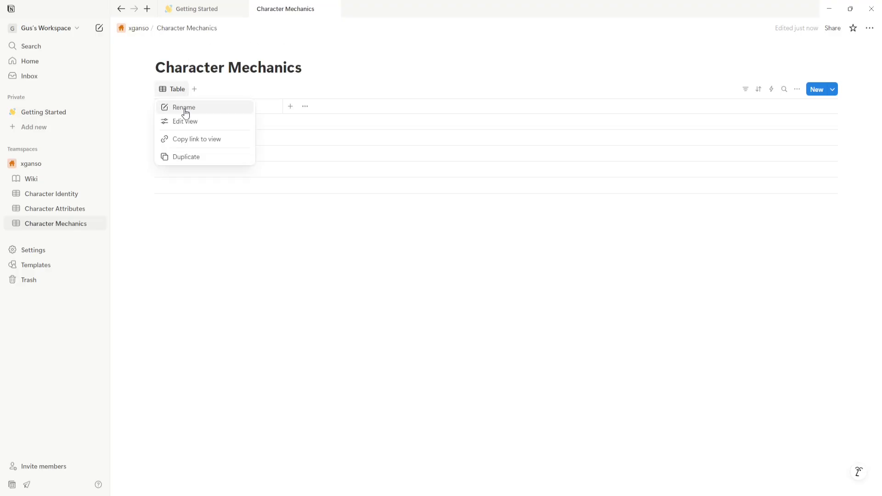
{"action": "left_click", "coordinate": [185, 112]}
{"action": "type", "text": "Mechanic Schema"}
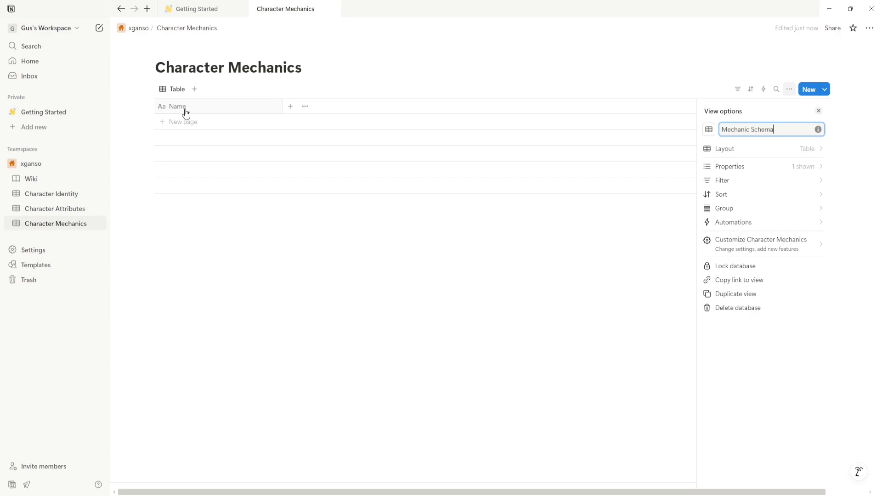
{"action": "left_click", "coordinate": [475, 367]}
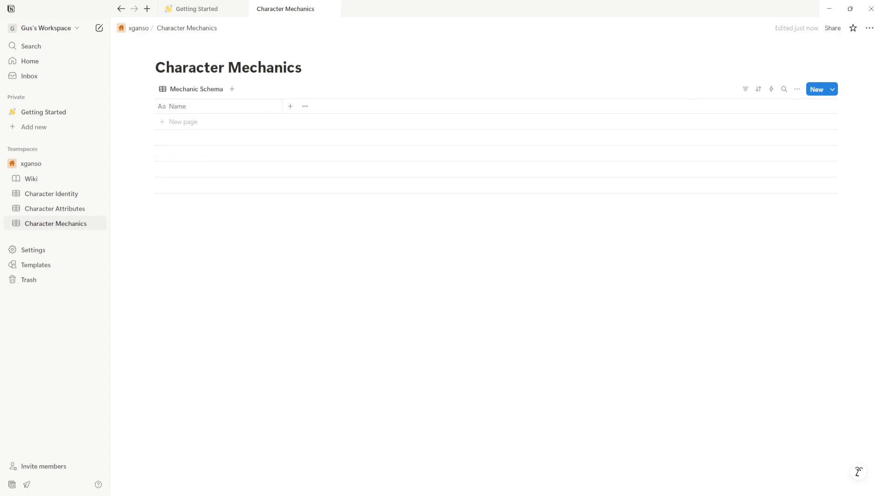
- Rename the Name property as 'Mechanic Name' and add a text property named 'Category'
{"action": "left_click", "coordinate": [196, 106]}
{"action": "type", "text": "Mechanic Name"}
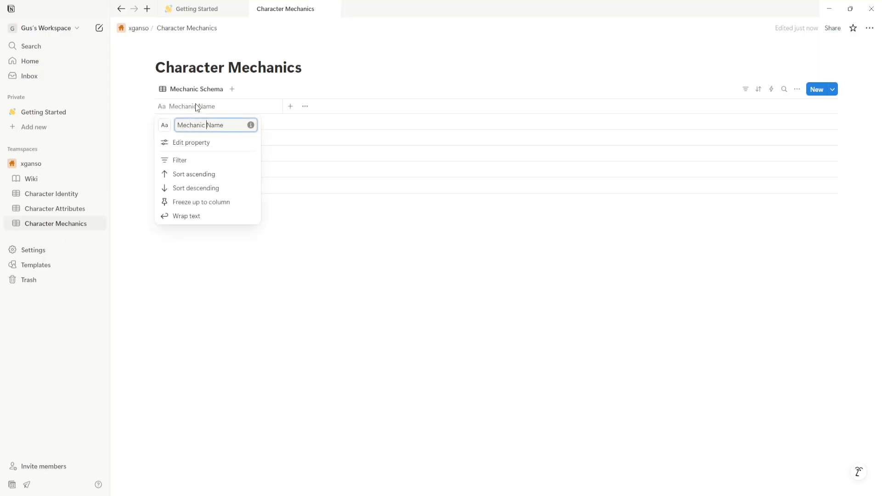
{"action": "left_click", "coordinate": [350, 106]}
{"action": "left_click", "coordinate": [291, 106]}
{"action": "type", "text": "Category"}
{"action": "left_click", "coordinate": [722, 165]}
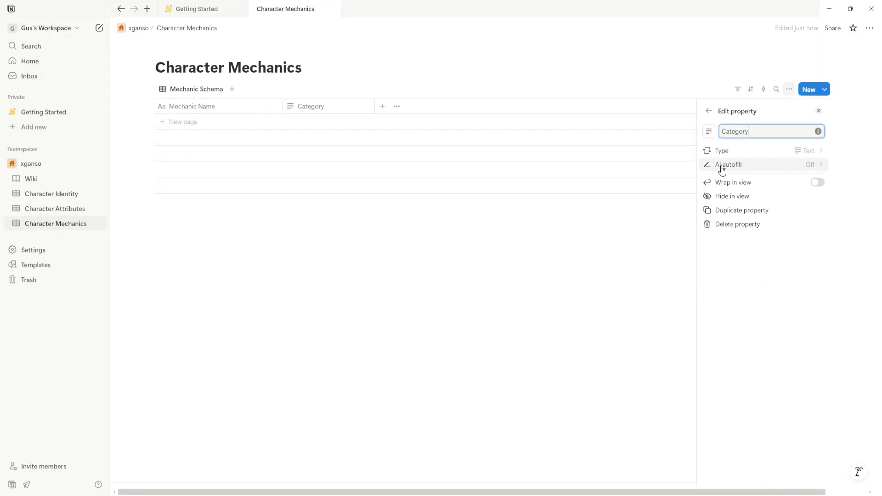
- Add a text property named 'Primary Attributes' after Category
{"action": "left_click", "coordinate": [381, 106]}
{"action": "type", "text": "Primary Attributes"}
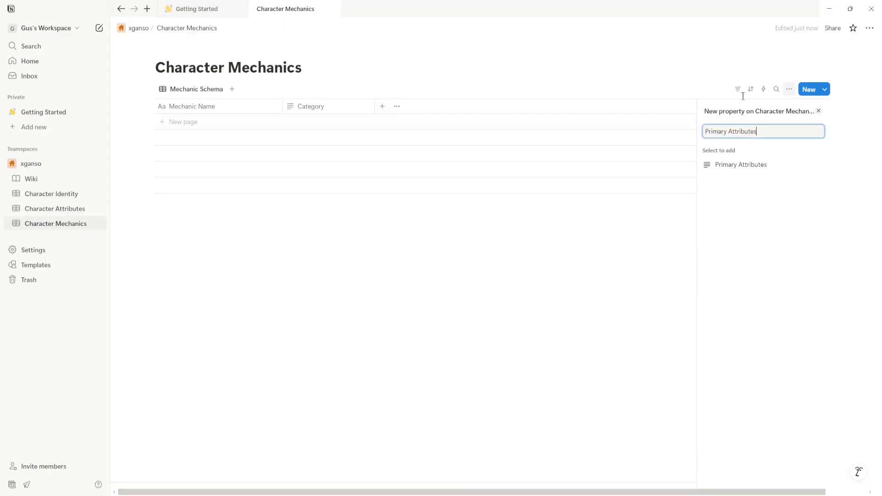
{"action": "key", "text": "Return"}
- Change the Primary Attributes property's name to 'Secondary Attributes' and add another text property using the copied name
{"action": "double_click", "coordinate": [741, 132]}
{"action": "type", "text": "Secondary"}
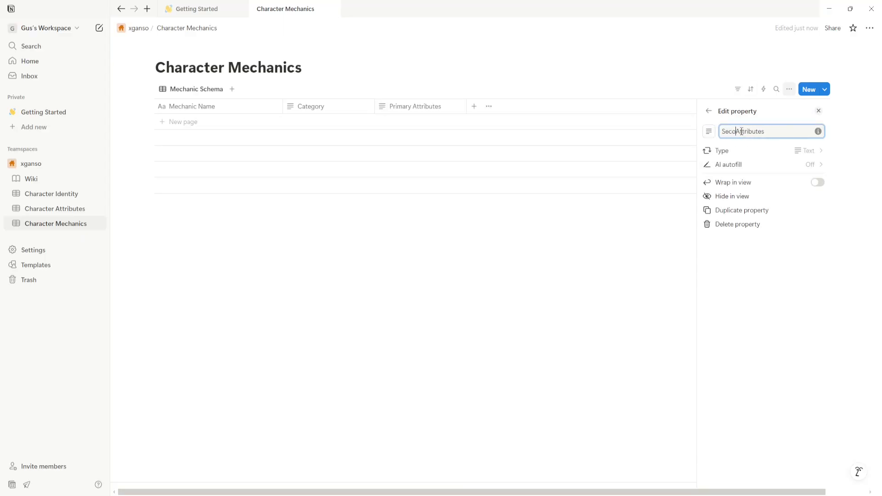
{"action": "key", "text": "ctrl+a"}
{"action": "key", "text": "ctrl+c"}
{"action": "left_click", "coordinate": [477, 108]}
{"action": "left_click", "coordinate": [474, 107]}
{"action": "key", "text": "ctrl+v"}
{"action": "left_click", "coordinate": [745, 164]}
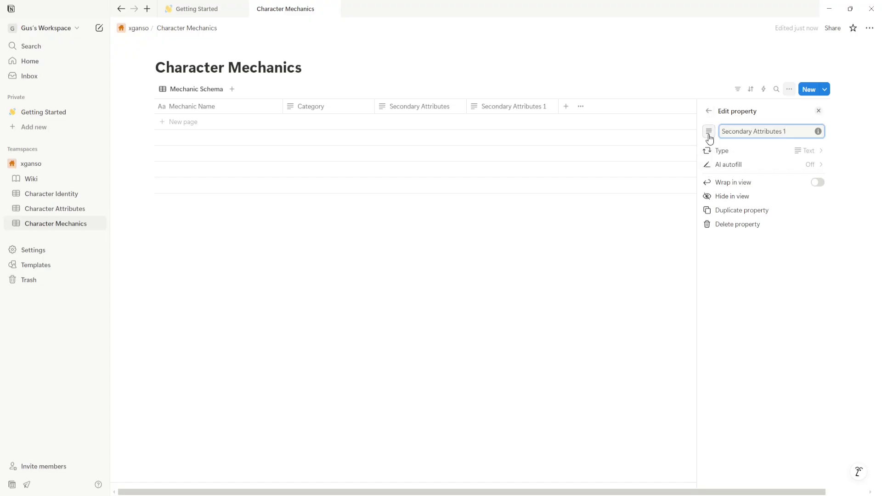
- Rename the first attributes property as 'Primary Attributes' and the one after it as 'Secondary Attributes'
{"action": "left_click", "coordinate": [541, 110]}
{"action": "left_click", "coordinate": [433, 111]}
{"action": "double_click", "coordinate": [412, 127]}
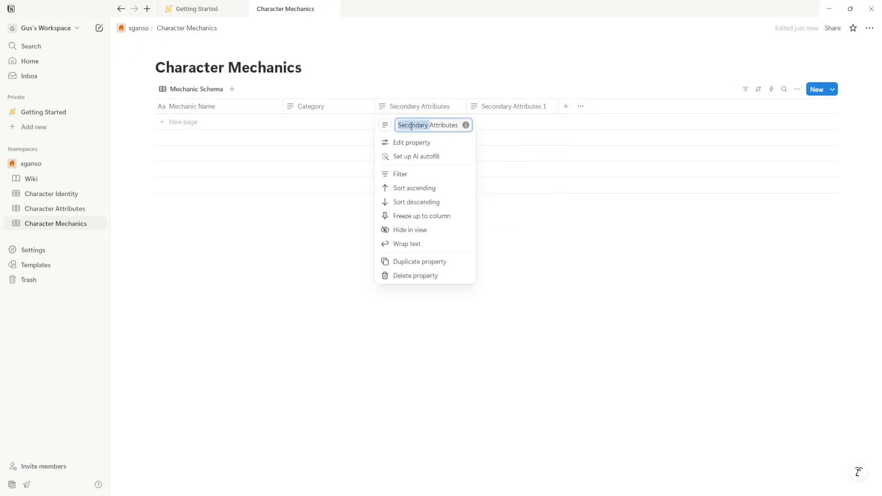
{"action": "type", "text": "Primary"}
{"action": "left_click", "coordinate": [505, 108]}
{"action": "key", "text": "BackSpace"}
{"action": "key", "text": "BackSpace"}
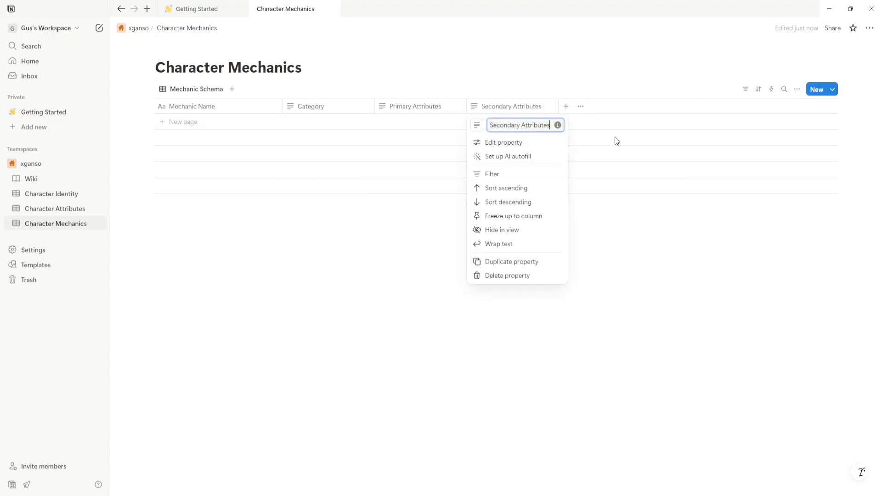
{"action": "left_click", "coordinate": [616, 141]}
- Add a text property named 'Affected Entities' and a status property named 'Status'
{"action": "left_click", "coordinate": [566, 106]}
{"action": "type", "text": "Affected Entities"}
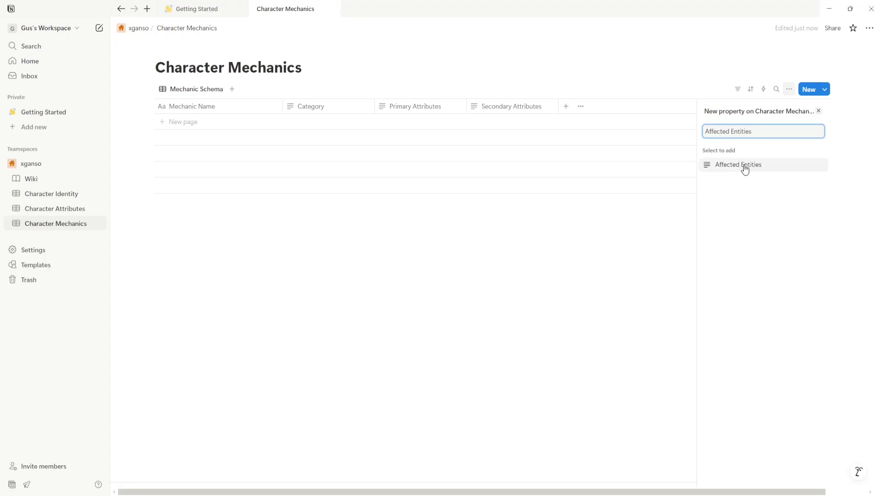
{"action": "left_click", "coordinate": [746, 170]}
{"action": "left_click", "coordinate": [658, 106]}
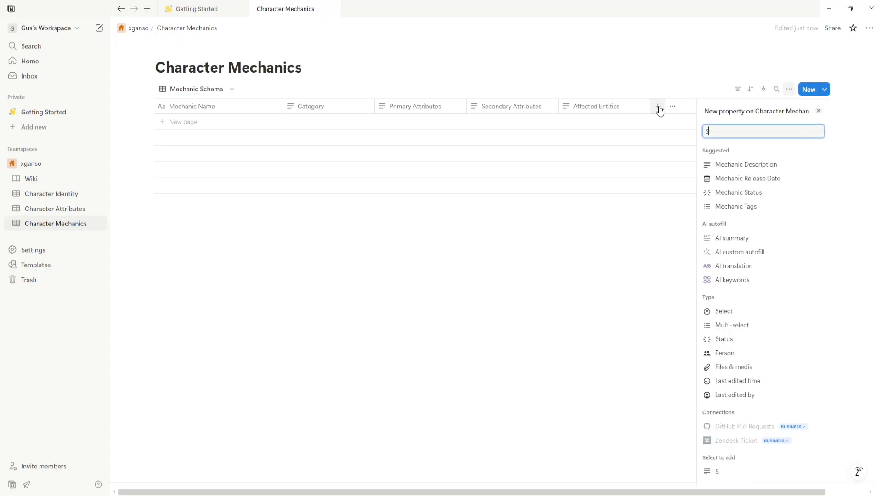
{"action": "type", "text": "Status"}
{"action": "key", "text": "Down"}
{"action": "key", "text": "Return"}
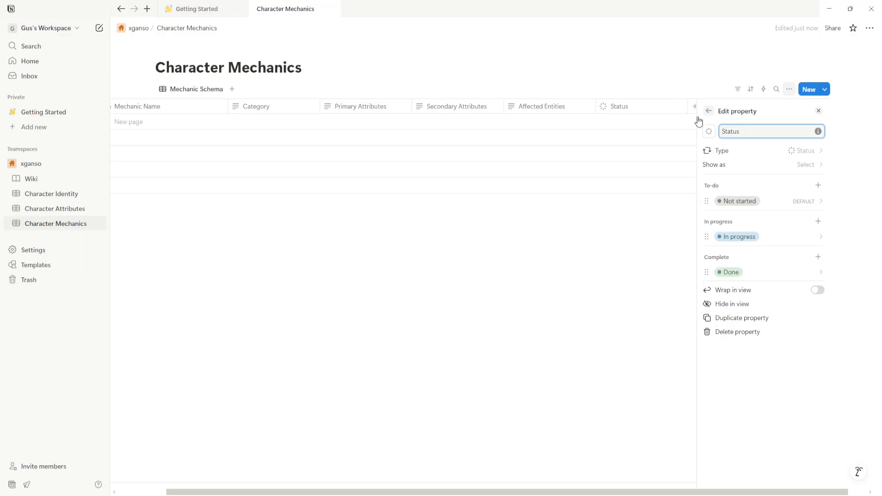
{"action": "key", "text": "Escape"}
- Add a text property named 'Description' and move the Status column behind it
{"action": "left_click", "coordinate": [749, 107]}
{"action": "type", "text": "Desci"}
{"action": "type", "text": "itpio"}
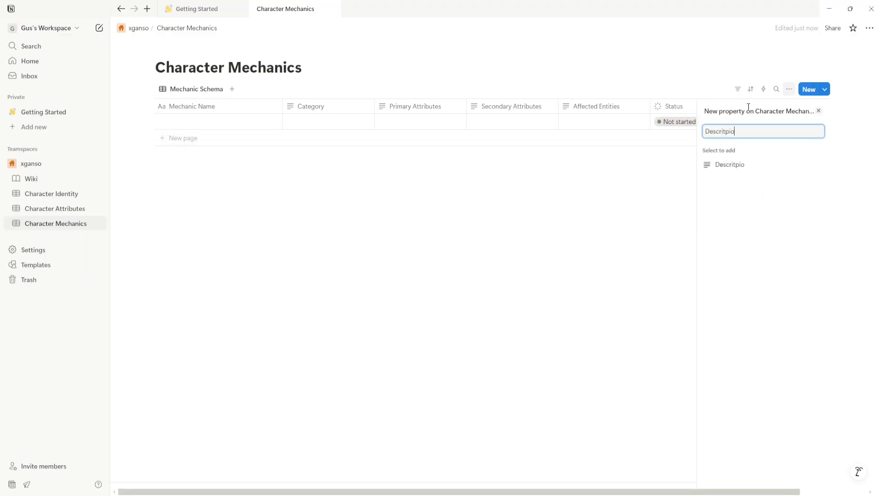
{"action": "key", "text": "BackSpace"}
{"action": "key", "text": "BackSpace"}
{"action": "type", "text": "ption"}
{"action": "left_click", "coordinate": [729, 196]}
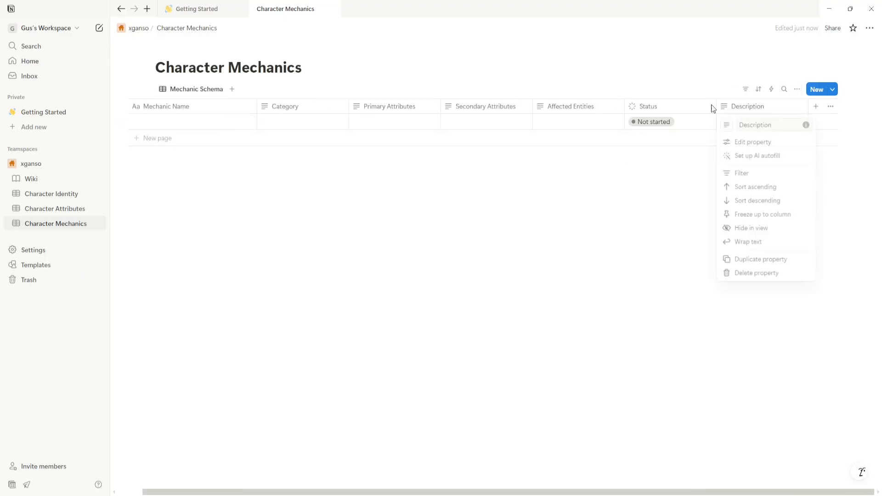
{"action": "key", "text": "Escape"}
{"action": "left_click_drag", "start_coordinate": [634, 106], "coordinate": [724, 109]}
{"action": "key", "text": "Escape"}
- Set the blank row's status to Done and rename that status option as 'Essential'
{"action": "left_click", "coordinate": [734, 123]}
{"action": "left_click", "coordinate": [744, 222]}
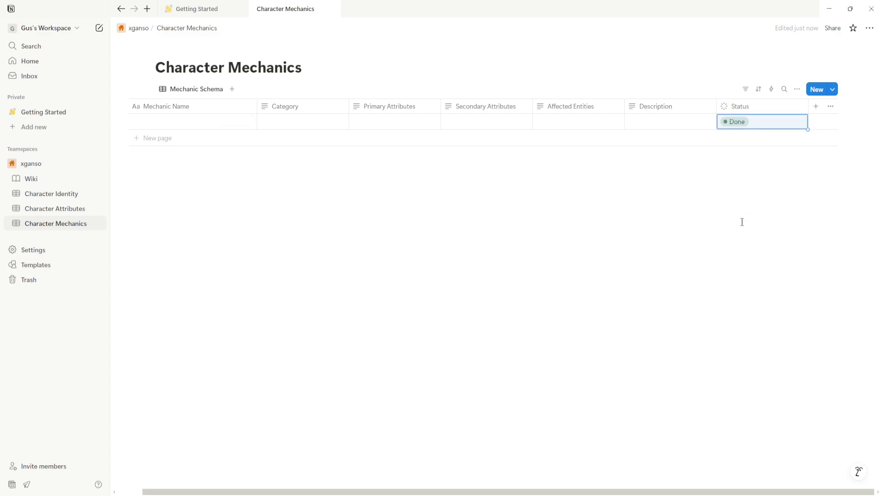
{"action": "left_click", "coordinate": [736, 125]}
{"action": "left_click", "coordinate": [742, 239]}
{"action": "left_click", "coordinate": [728, 273]}
{"action": "type", "text": "Essential"}
{"action": "key", "text": "Return"}
- Rename the status option In progress as 'Nice to Have' and Not started as 'Unplanned'
{"action": "left_click", "coordinate": [737, 241]}
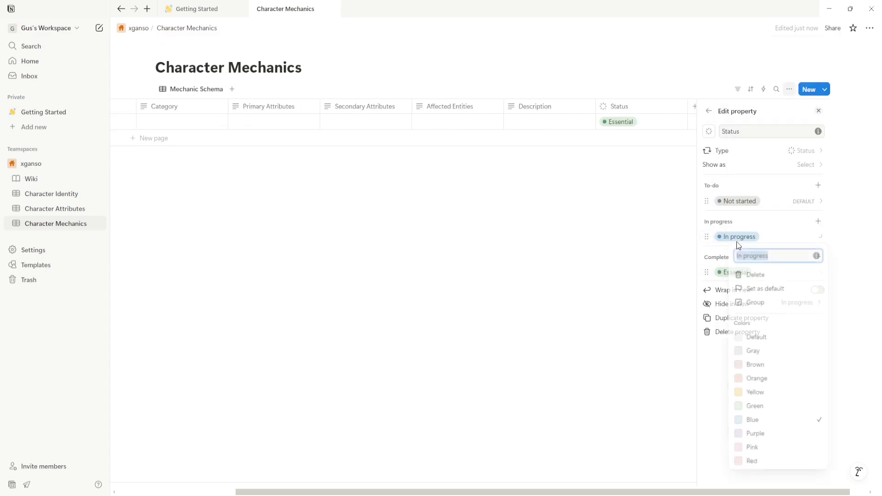
{"action": "type", "text": "Nice to Have"}
{"action": "key", "text": "Return"}
{"action": "type", "text": "Unplaned"}
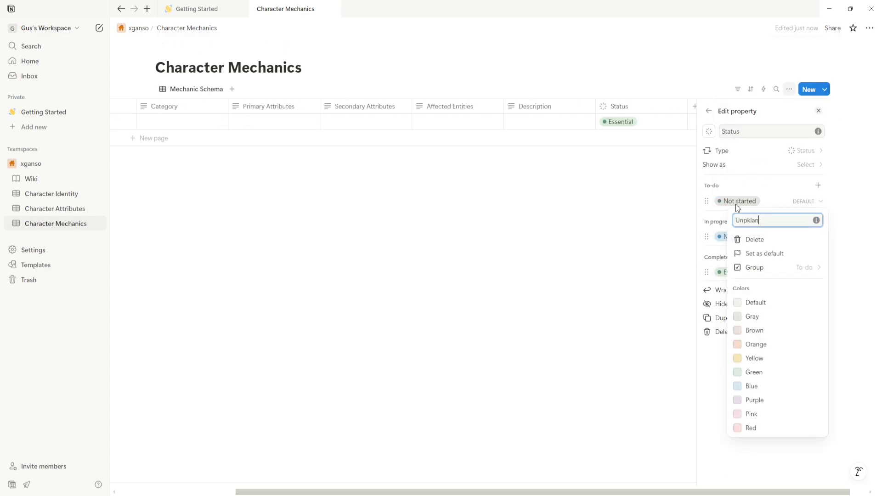
{"action": "key", "text": "BackSpace"}
{"action": "key", "text": "BackSpace"}
{"action": "key", "text": "BackSpace"}
{"action": "type", "text": "nned"}
{"action": "key", "text": "Return"}
{"action": "left_click", "coordinate": [589, 199]}
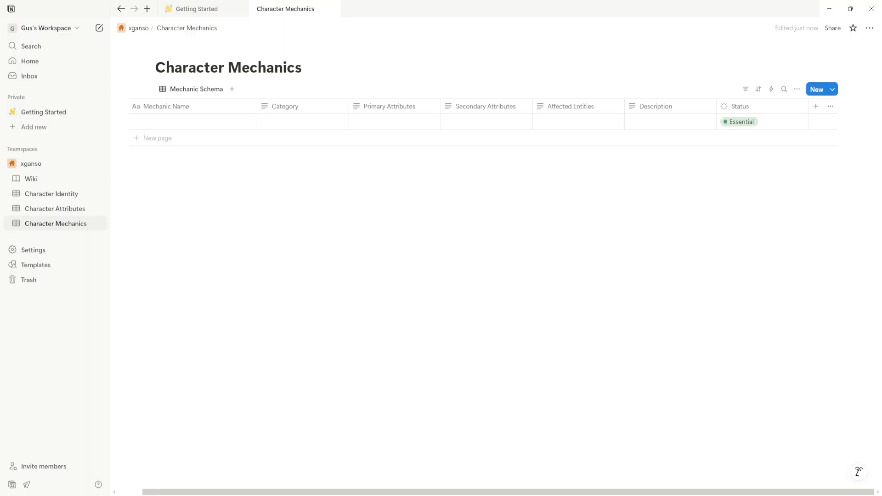
- Enter the mechanics 'Combat System', 'Leveling / XP' and 'Fame System' in the first three rows
{"action": "left_click", "coordinate": [189, 122]}
{"action": "type", "text": "Combat System"}
{"action": "left_click", "coordinate": [186, 138]}
{"action": "type", "text": "Leveling / XP"}
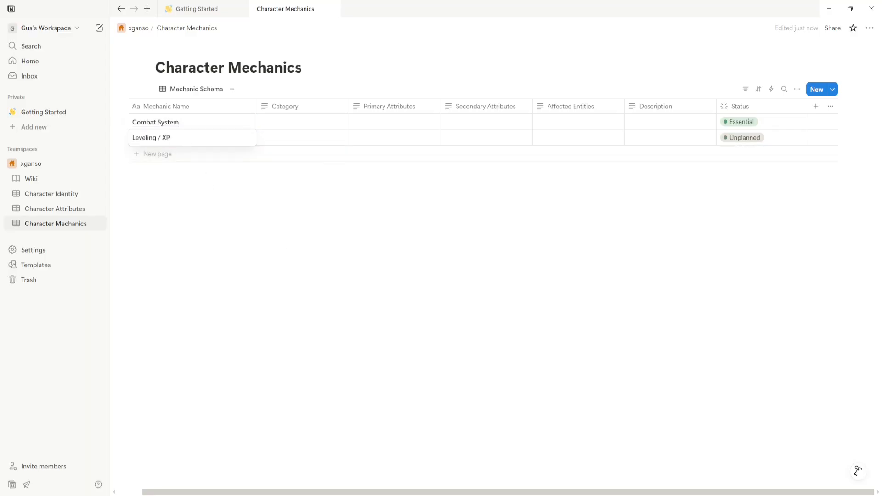
{"action": "left_click", "coordinate": [175, 154]}
{"action": "type", "text": "Fame System"}
- Add rows for the mechanics 'Morale System', 'Magic System' and 'Trait System'
{"action": "left_click", "coordinate": [161, 169]}
{"action": "type", "text": "Morale System"}
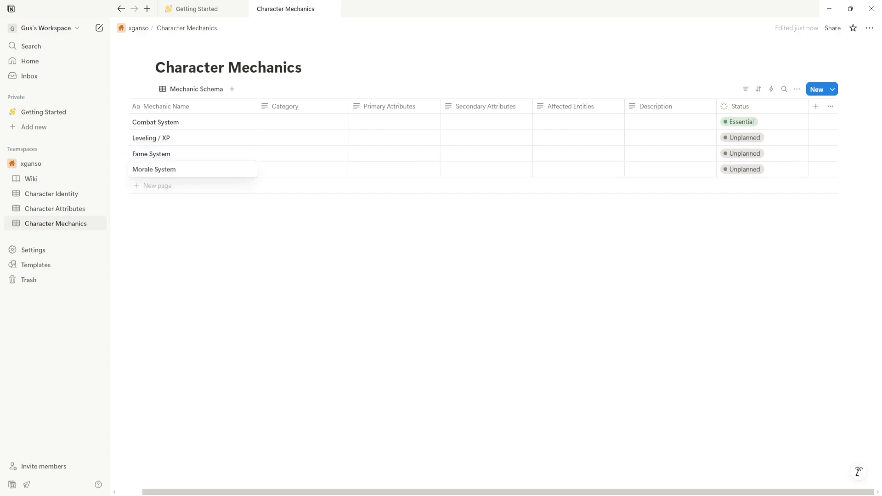
{"action": "left_click", "coordinate": [158, 189]}
{"action": "type", "text": "Magic System"}
{"action": "left_click", "coordinate": [184, 202]}
{"action": "type", "text": "Trait System"}
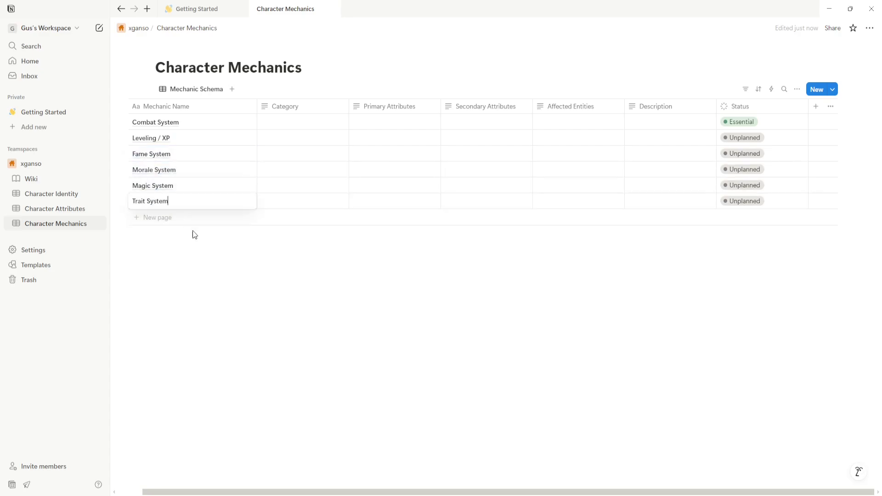
- Add rows for the mechanics 'Status Effects', 'Inventory / Encumbrance' and 'Turn Order System'
{"action": "left_click", "coordinate": [183, 219]}
{"action": "type", "text": "Status Effects"}
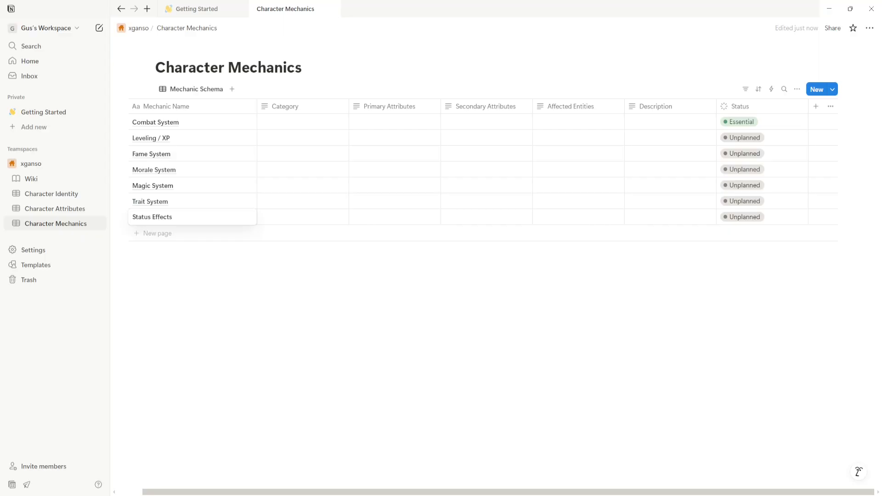
{"action": "left_click", "coordinate": [195, 235]}
{"action": "type", "text": "Inventory / Encumbrance"}
{"action": "left_click", "coordinate": [165, 251]}
{"action": "type", "text": "Turn Order System"}
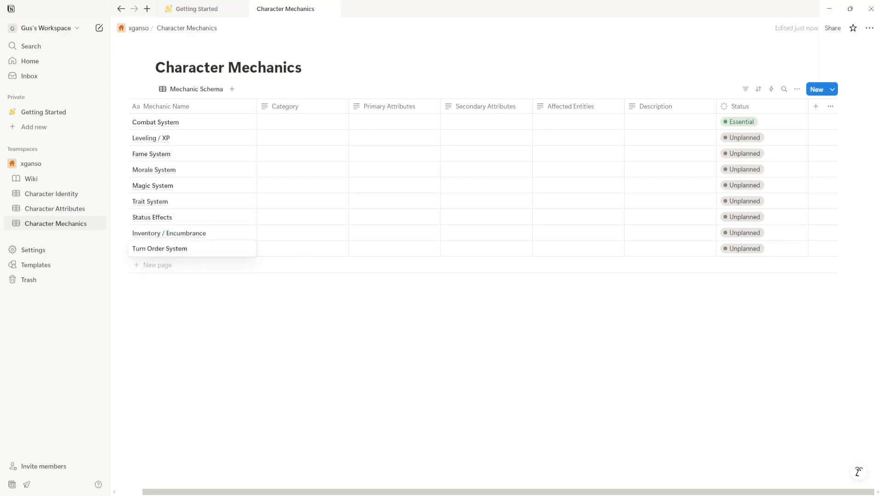
- Add rows for the mechanics 'Dialogue / Relationship System' and 'Death / Trauma System'
{"action": "left_click", "coordinate": [166, 266]}
{"action": "type", "text": "Dialogue / Relationship System"}
{"action": "left_click", "coordinate": [161, 282]}
{"action": "type", "text": "Death / Trauma System"}
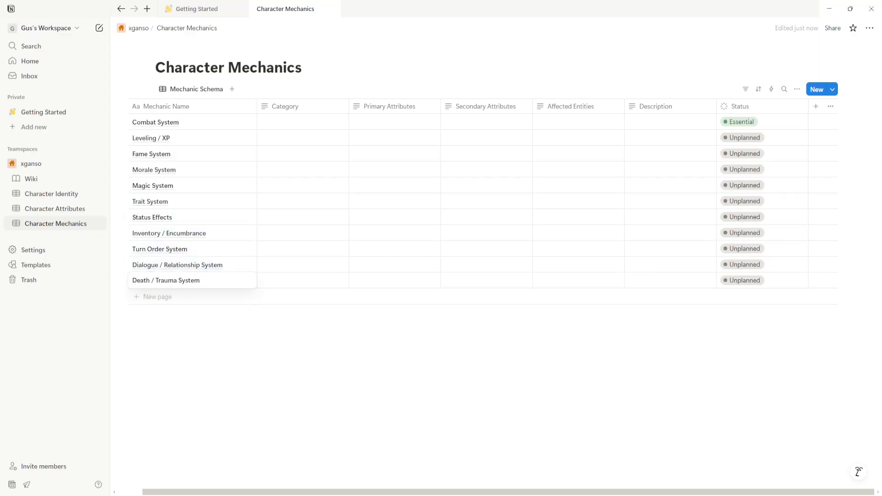
- Enter the categories 'Core', 'Progression', 'Social' and 'Psychological' for the first four mechanics, Combat System to Morale System
{"action": "left_click", "coordinate": [280, 122]}
{"action": "type", "text": "Core"}
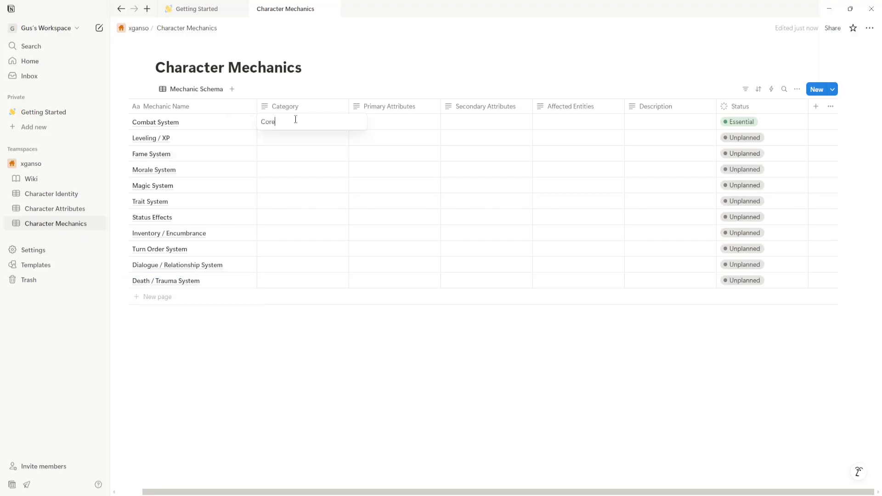
{"action": "key", "text": "Return"}
{"action": "type", "text": "Progression"}
{"action": "key", "text": "Return"}
{"action": "type", "text": "Social"}
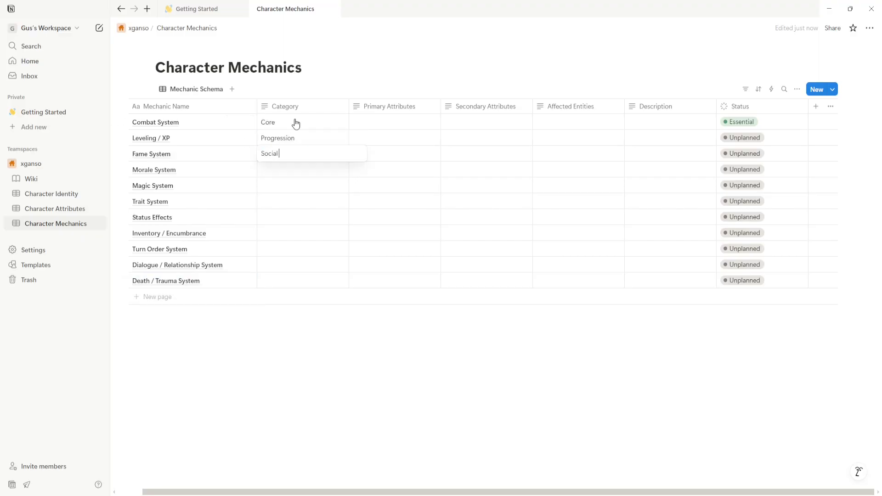
{"action": "key", "text": "Return"}
{"action": "type", "text": "Psychological"}
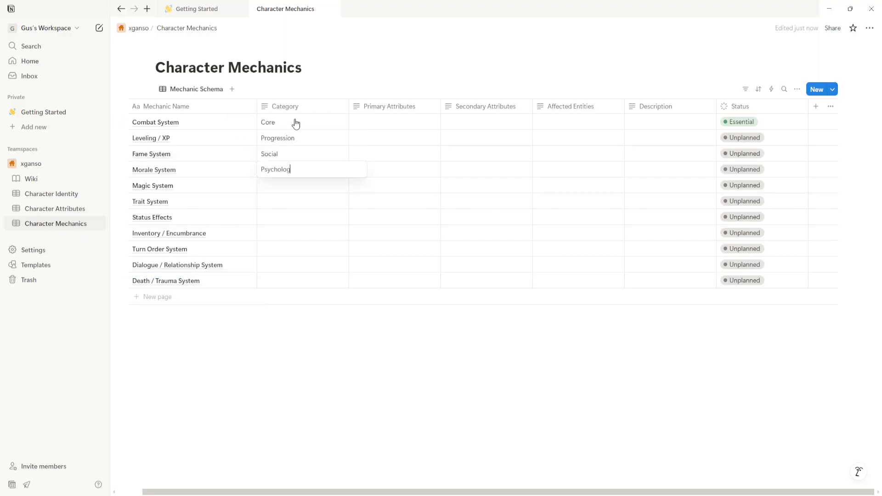
- Set the category of Magic System to 'Combat / Abilities' and of Trait System to 'Narrative'
{"action": "key", "text": "Return"}
{"action": "type", "text": "Combat / A"}
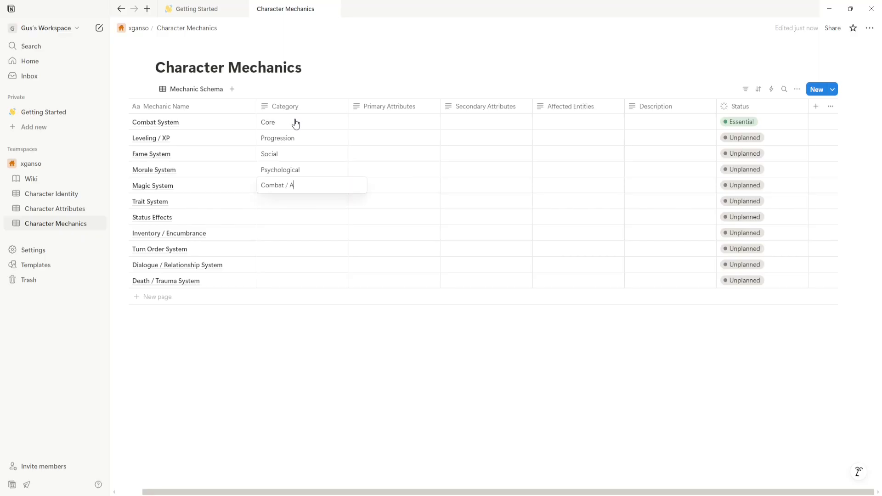
{"action": "type", "text": "bilities"}
{"action": "key", "text": "Return"}
{"action": "type", "text": "Narrative"}
- Enter the categories 'Combat / Tactical' for Status Effects, 'Resource Management' for Inventory / Encumbrance and 'Tactical' for Turn Order System
{"action": "key", "text": "Return"}
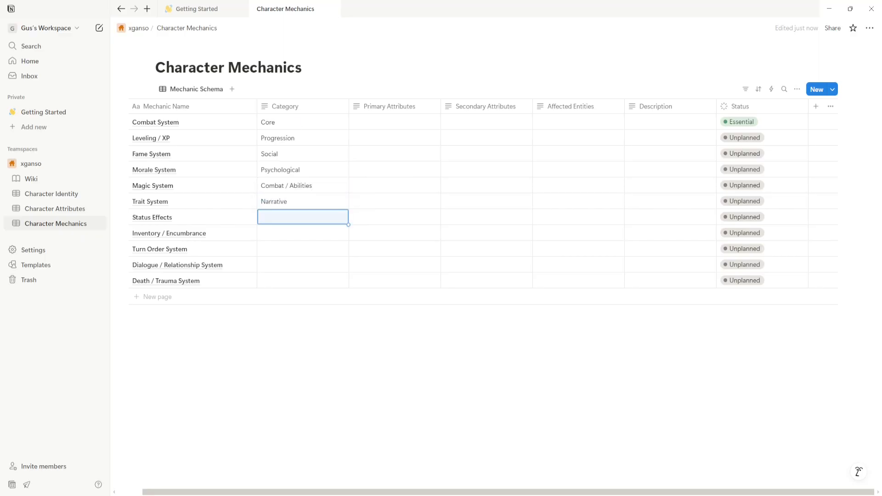
{"action": "type", "text": "Combat / Tactical"}
{"action": "key", "text": "Return"}
{"action": "type", "text": "Resourc"}
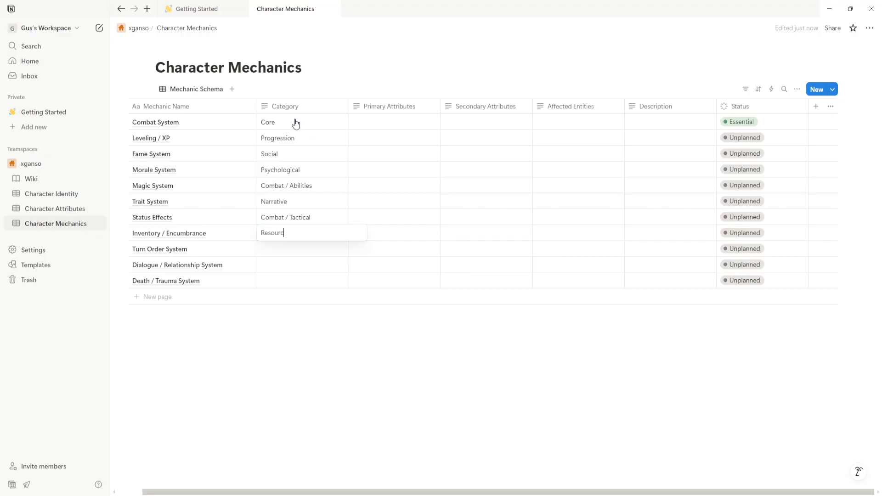
{"action": "type", "text": "e Management"}
{"action": "key", "text": "Return"}
{"action": "type", "text": "Tactical"}
- Set the category of Dialogue / Relationship System to 'Social / Narrative' and of Death / Trauma System to 'Meta Progression'
{"action": "key", "text": "Return"}
{"action": "type", "text": "S"}
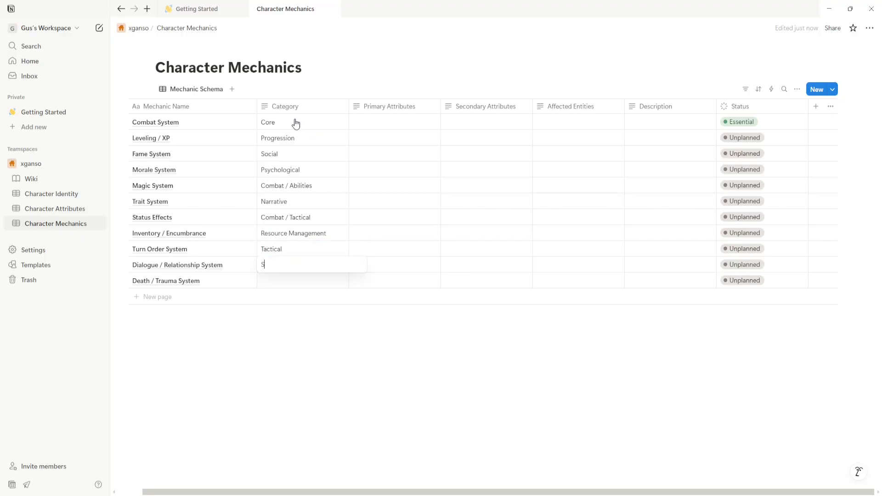
{"action": "type", "text": "ocial / Narrative"}
{"action": "key", "text": "Return"}
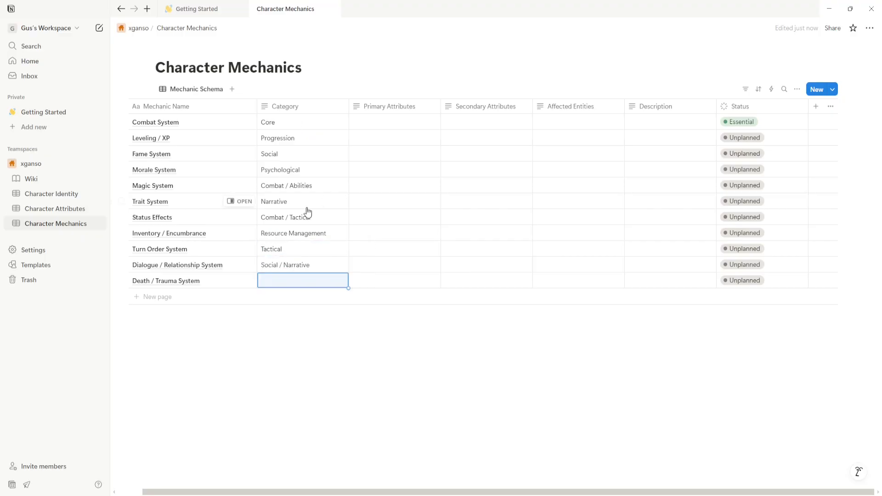
{"action": "type", "text": "Meta Progression"}
{"action": "key", "text": "Return"}
{"action": "key", "text": "Escape"}
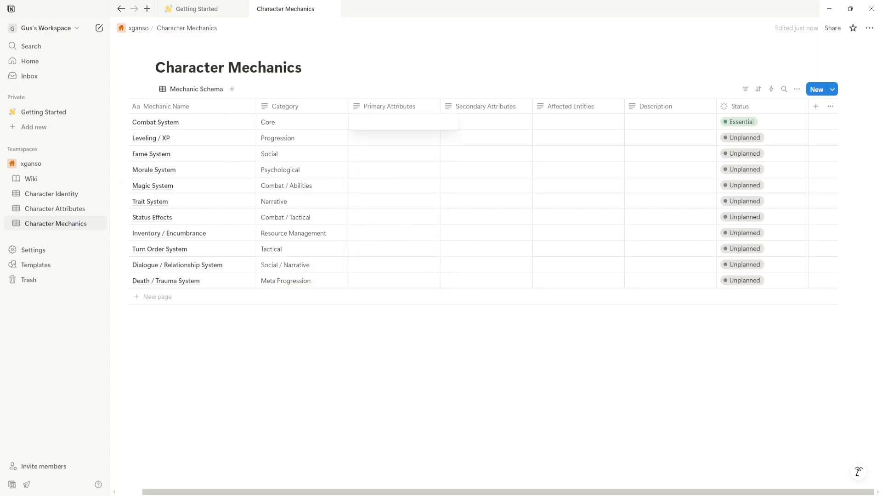
- Enter 'HP, Attack, Defense' as the primary attributes of Combat System
{"action": "left_click", "coordinate": [367, 119]}
{"action": "type", "text": "HP, Attack, Defense, Accuracy"}
{"action": "key", "text": "BackSpace"}
{"action": "key", "text": "BackSpace"}
{"action": "key", "text": "BackSpace"}
{"action": "key", "text": "BackSpace"}
{"action": "key", "text": "BackSpace"}
{"action": "key", "text": "BackSpace"}
{"action": "key", "text": "BackSpace"}
{"action": "key", "text": "BackSpace"}
{"action": "key", "text": "BackSpace"}
{"action": "key", "text": "BackSpace"}
{"action": "key", "text": "Return"}
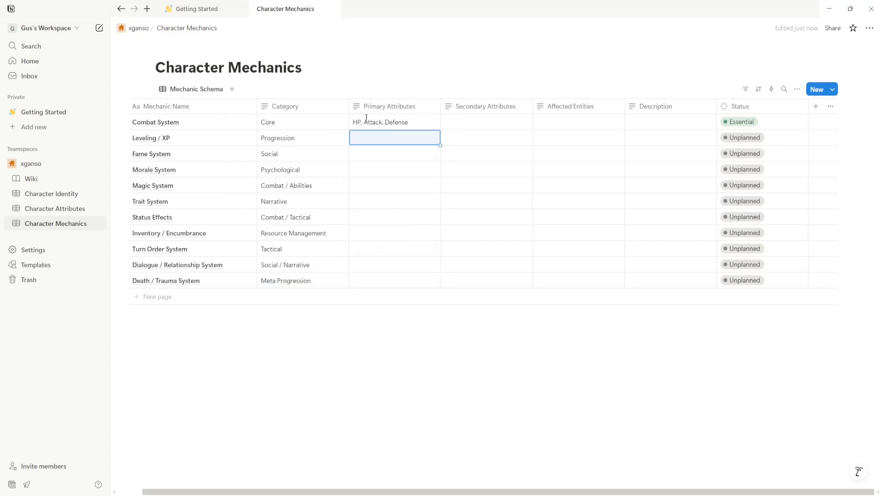
- Enter 'XP, Level' as the primary attributes of Leveling / XP in Character Mechanics
{"action": "left_click", "coordinate": [46, 210]}
{"action": "left_click", "coordinate": [49, 225]}
{"action": "double_click", "coordinate": [432, 125]}
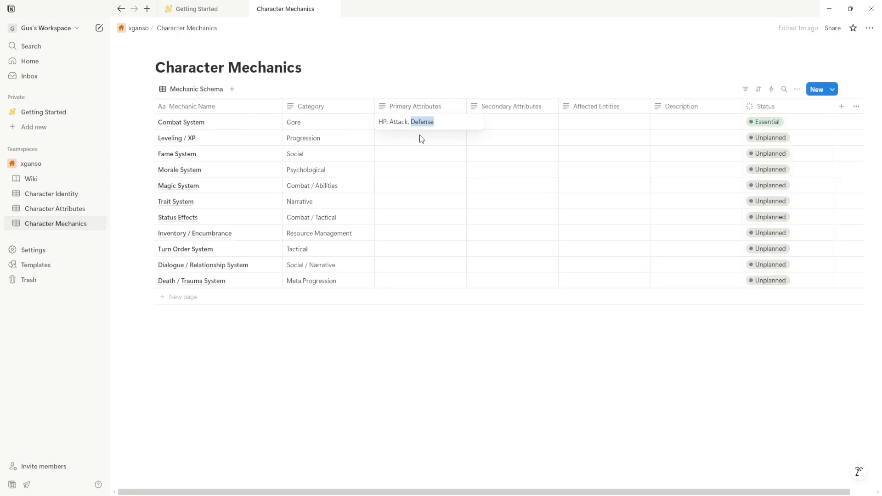
{"action": "left_click", "coordinate": [410, 135]}
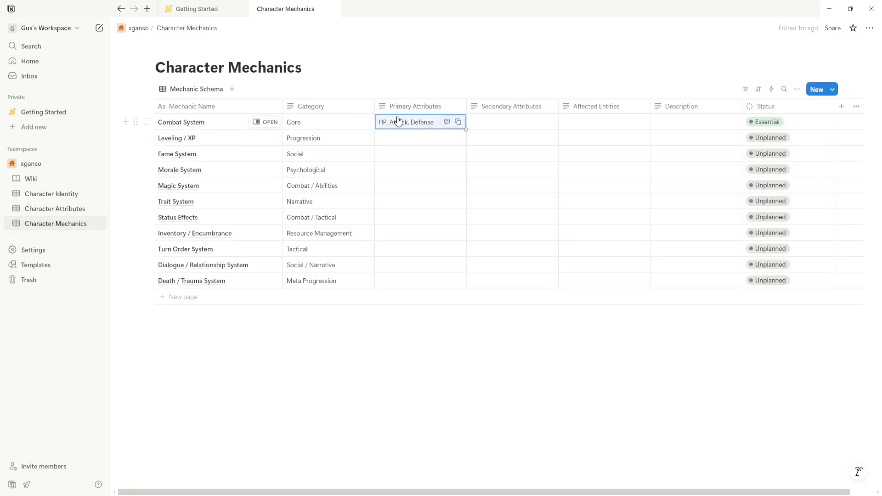
{"action": "left_click", "coordinate": [423, 138]}
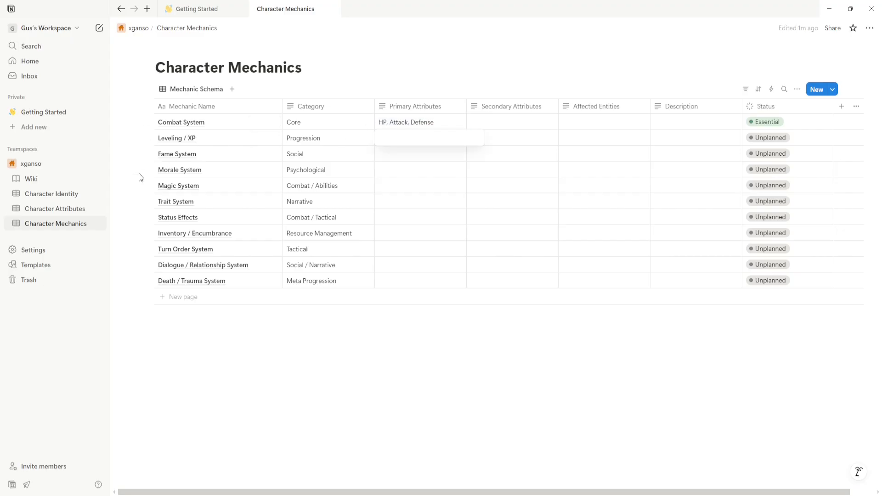
{"action": "type", "text": "XP, Level"}
{"action": "key", "text": "Return"}
- Add the attributes 'XP' and 'Level' as new rows at the end of the Character Attributes database
{"action": "left_click", "coordinate": [74, 213]}
{"action": "left_click", "coordinate": [185, 371]}
{"action": "type", "text": "XP"}
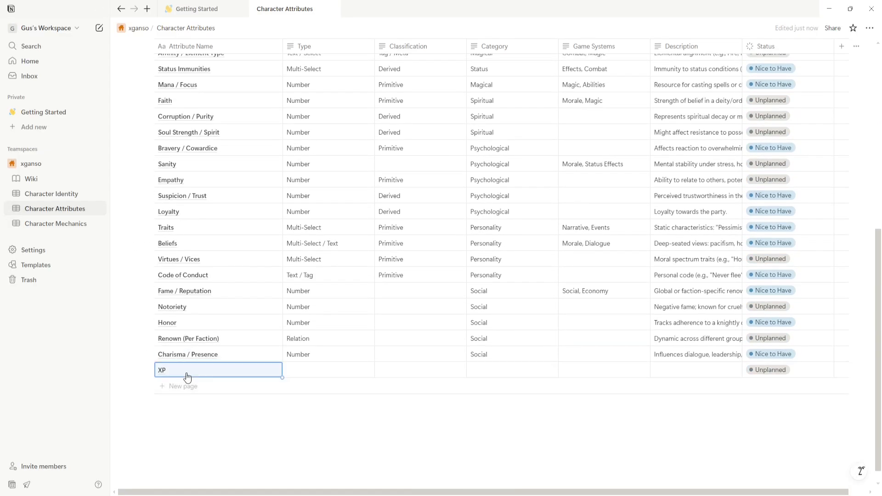
{"action": "left_click", "coordinate": [183, 386]}
{"action": "type", "text": "Level"}
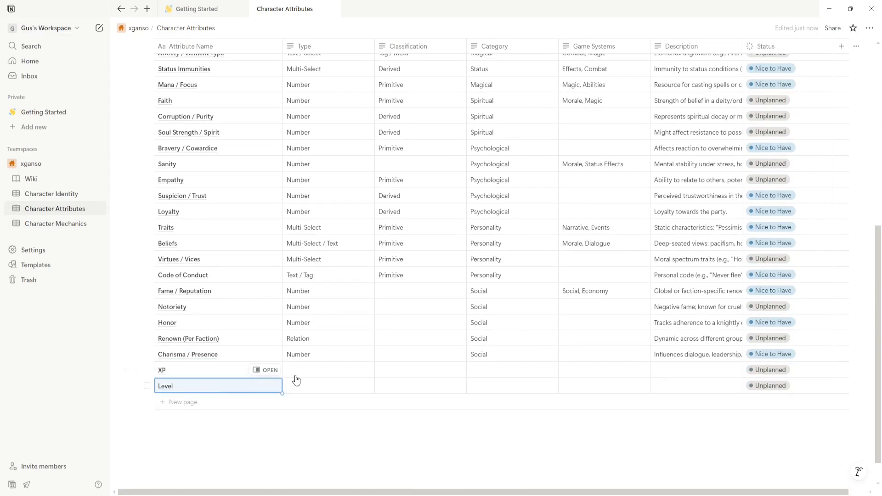
- Set the type of the XP and Level attributes to 'Number'
{"action": "left_click", "coordinate": [316, 370]}
{"action": "type", "text": "Number"}
{"action": "key", "text": "Return"}
{"action": "type", "text": "Number"}
{"action": "key", "text": "Escape"}
- Set the category of the XP and Level attributes to 'Progression'
{"action": "key", "text": "Up"}
{"action": "key", "text": "Right"}
{"action": "key", "text": "Right"}
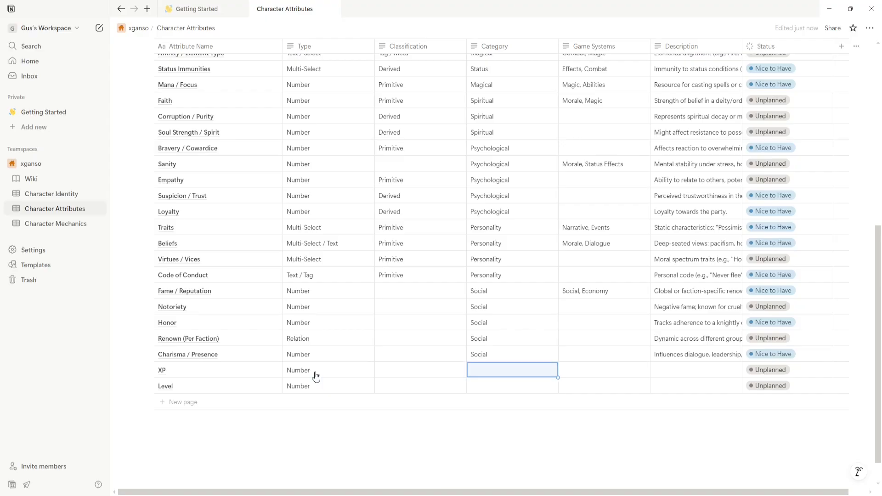
{"action": "type", "text": "Progression"}
{"action": "key", "text": "Return"}
{"action": "type", "text": "Progression"}
{"action": "key", "text": "Escape"}
- Describe the XP attribute as 'Character experience' and the Level attribute as 'Character level'
{"action": "key", "text": "Up"}
{"action": "key", "text": "Right"}
{"action": "key", "text": "Right"}
{"action": "type", "text": "Cha"}
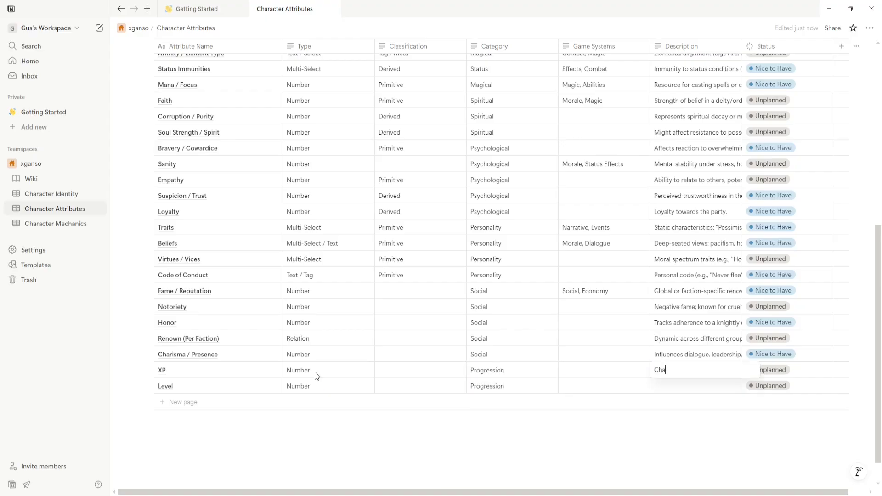
{"action": "type", "text": "racter experience"}
{"action": "key", "text": "Return"}
{"action": "type", "text": "Character level"}
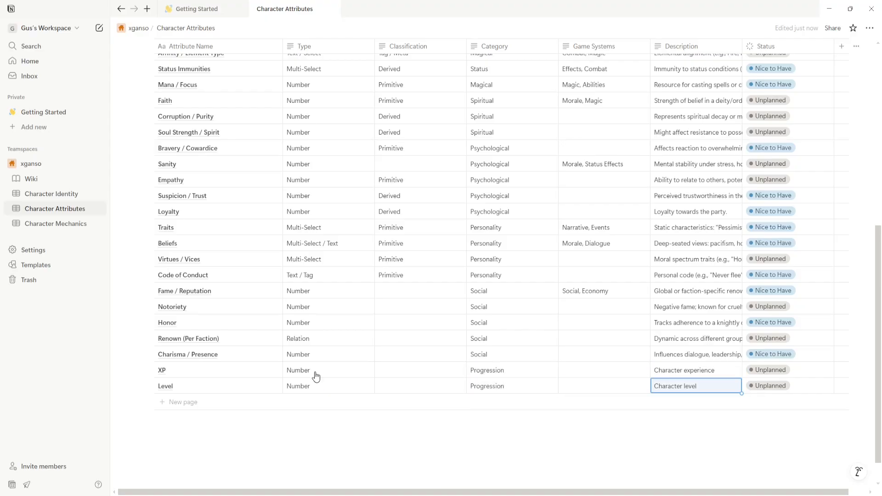
- Set the status of the XP and Level attributes to Nice to Have
{"action": "left_click", "coordinate": [770, 370]}
{"action": "left_click", "coordinate": [775, 301]}
{"action": "left_click", "coordinate": [768, 385]}
{"action": "left_click", "coordinate": [774, 316]}
- In Character Mechanics, enter primary attributes: 'Fame, Notoriety' for Fame System, 'Morale' for Morale System and 'Mana, Magical Affinity, Magic' for Magic System
{"action": "left_click", "coordinate": [65, 224]}
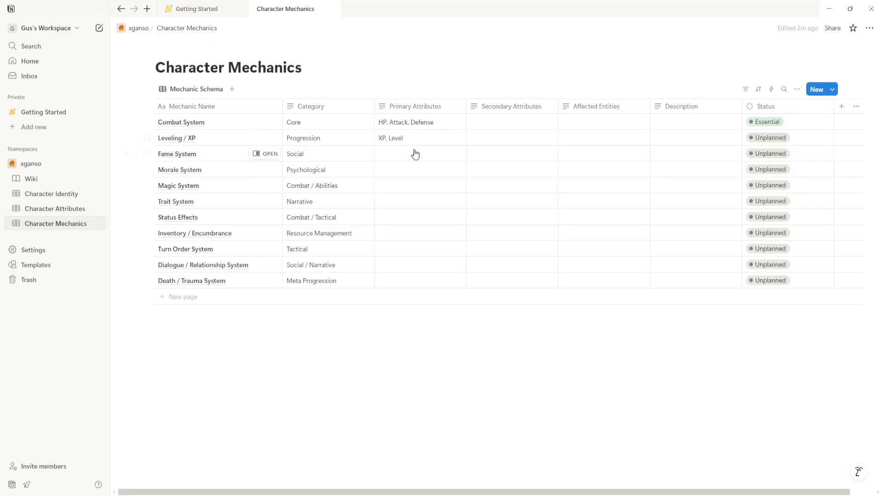
{"action": "left_click", "coordinate": [415, 154]}
{"action": "type", "text": "Fame, Notoriety"}
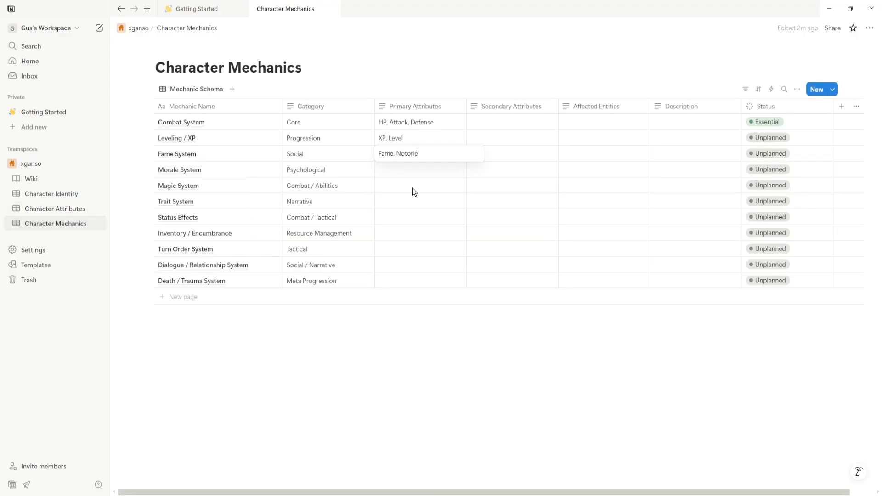
{"action": "key", "text": "Return"}
{"action": "type", "text": "Morale"}
{"action": "key", "text": "Return"}
{"action": "type", "text": "Mana,"}
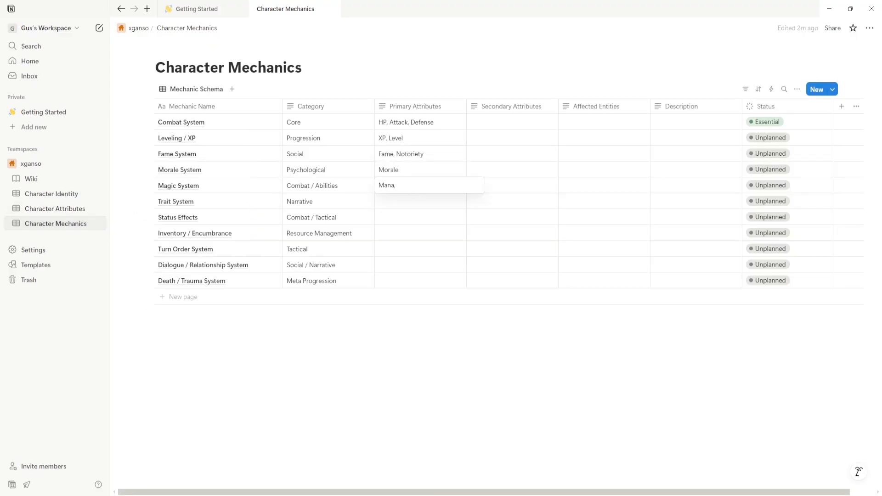
{"action": "type", "text": " Magical Affinity, Magical Affinity"}
{"action": "key", "text": "Return"}
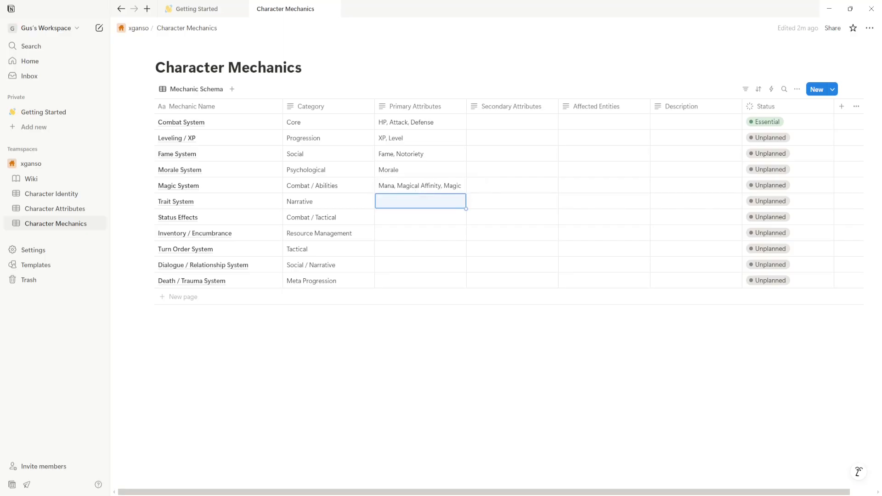
- Enter Trait System's primary attributes, beginning with 'Traits, Beliefs' and adding a third item
{"action": "type", "text": "Traits, Beliefs"}
{"action": "type", "text": ", F"}
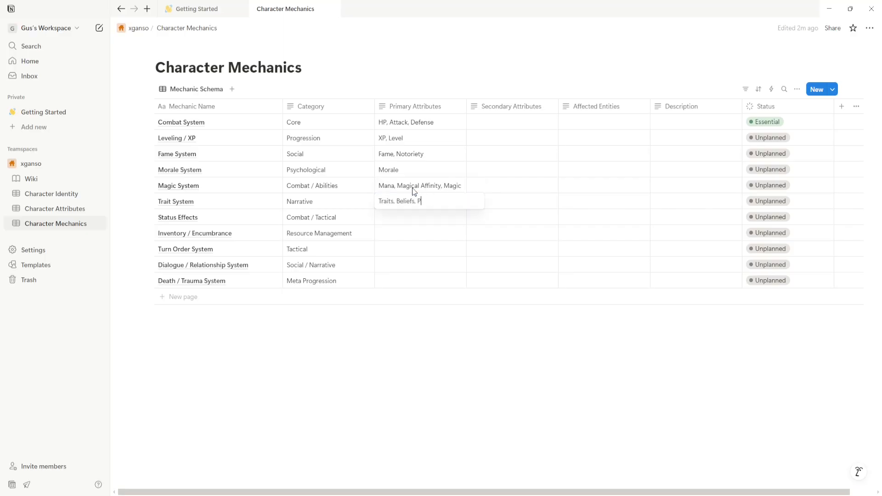
{"action": "type", "text": "acets"}
{"action": "key", "text": "Return"}
- Copy the name 'Virtues / Vices' from Character Attributes and use it as the third primary attribute of Trait System
{"action": "left_click", "coordinate": [69, 212]}
{"action": "scroll", "coordinate": [215, 341], "scroll_direction": "down", "scroll_amount": 7}
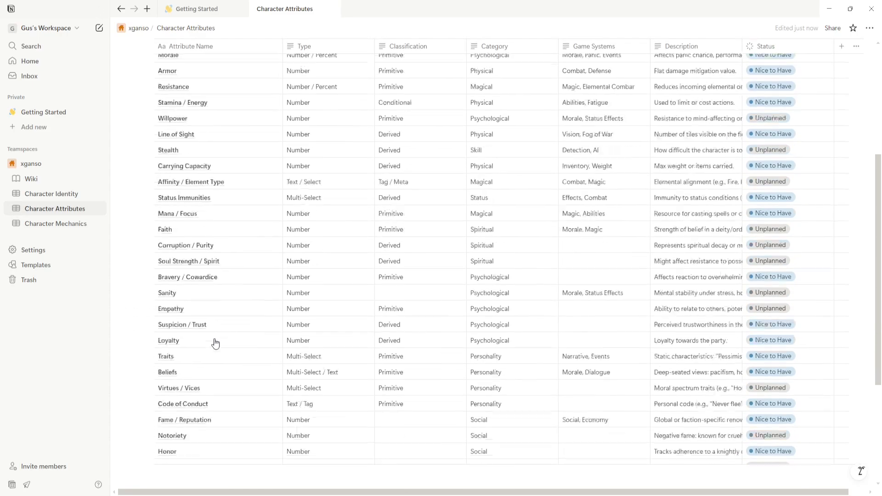
{"action": "left_click", "coordinate": [177, 262]}
{"action": "key", "text": "ctrl+c"}
{"action": "left_click", "coordinate": [70, 224]}
{"action": "left_click", "coordinate": [69, 226]}
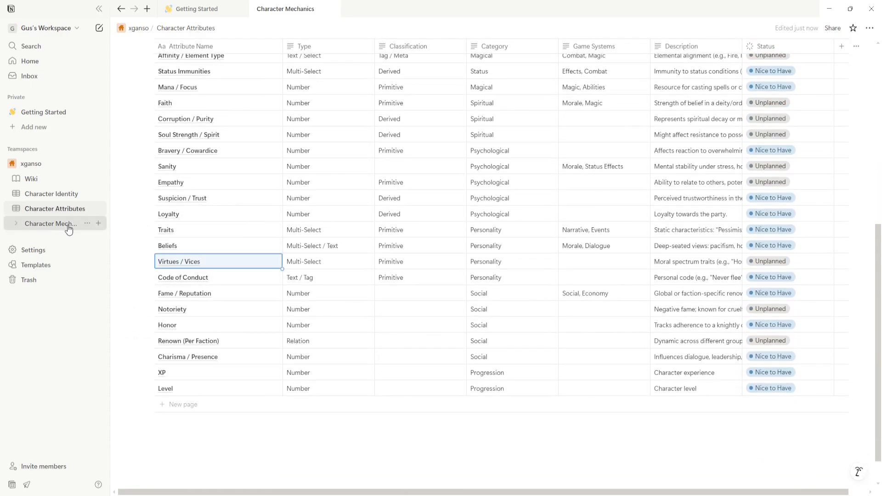
{"action": "double_click", "coordinate": [428, 201]}
{"action": "key", "text": "ctrl+v"}
- Enter 'HP, Morale, Movement Range' as the primary attributes of Status Effects
{"action": "left_click", "coordinate": [404, 217]}
{"action": "left_click", "coordinate": [401, 217]}
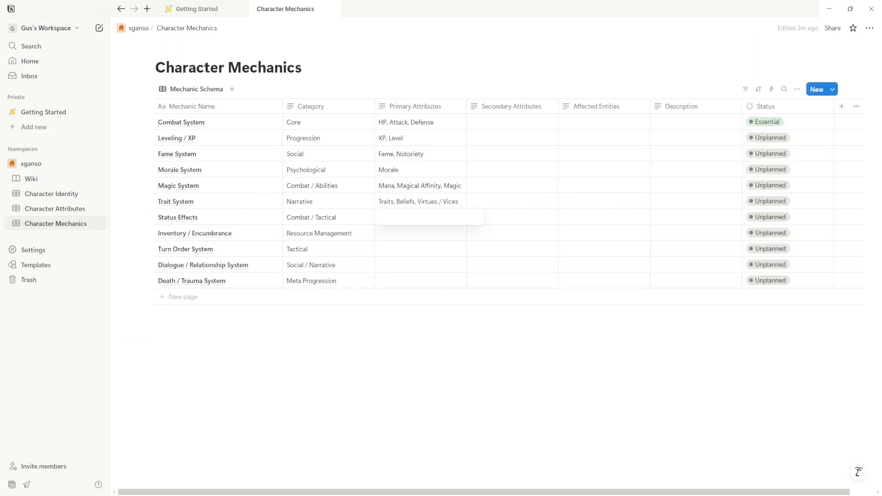
{"action": "type", "text": "HP, Morale, Movement Range"}
{"action": "key", "text": "Return"}
- Enter 'Carrying Capacity, Strength' as Inventory / Encumbrance's primary attributes, checking the capacity attribute's name in Character Attributes
{"action": "key", "text": "Up"}
{"action": "key", "text": "Down"}
{"action": "key", "text": "Return"}
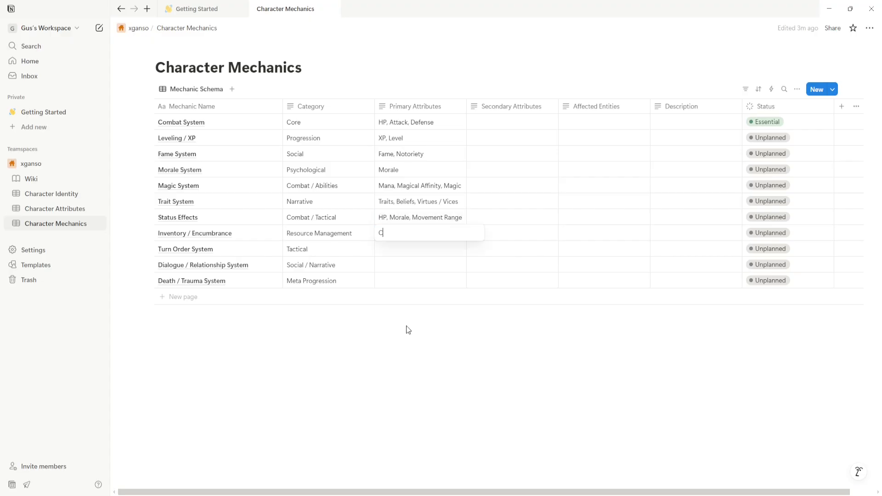
{"action": "type", "text": "Carry"}
{"action": "left_click", "coordinate": [55, 208]}
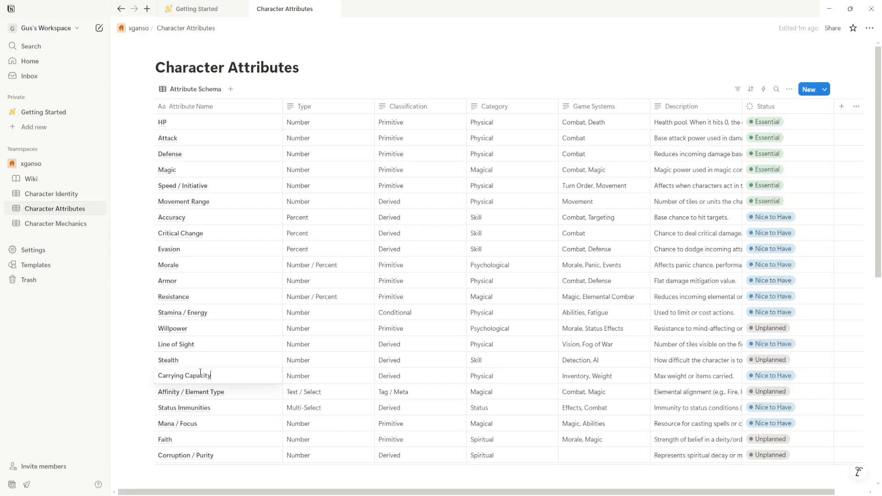
{"action": "left_click", "coordinate": [55, 224]}
{"action": "double_click", "coordinate": [387, 233]}
{"action": "type", "text": "Carrying Capacity, Strength"}
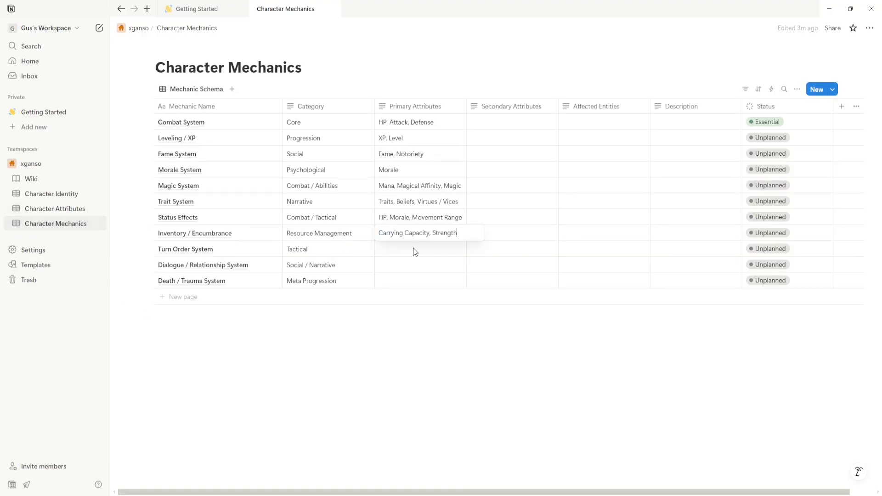
{"action": "key", "text": "Return"}
- Add a 'Strength' row to Character Attributes with type 'Number', category 'Physical' and description 'Character strength'
{"action": "left_click", "coordinate": [54, 208]}
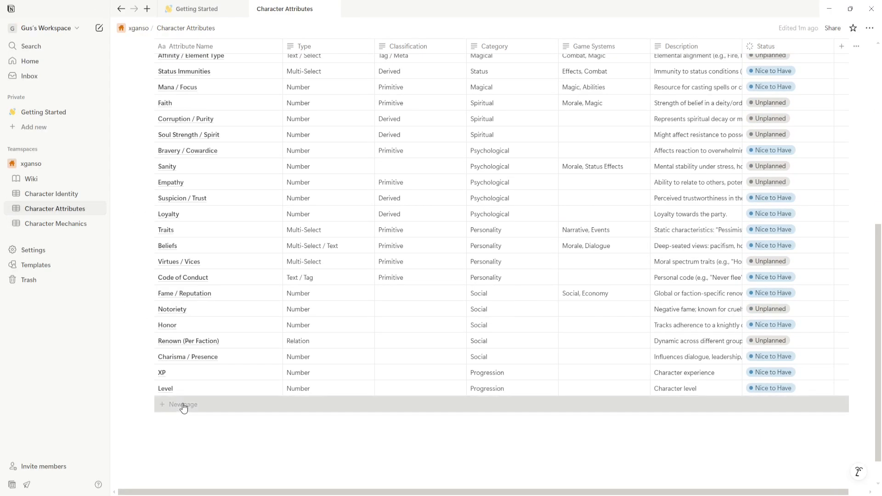
{"action": "left_click", "coordinate": [183, 405]}
{"action": "type", "text": "Strength"}
{"action": "key", "text": "Tab"}
{"action": "type", "text": "Number"}
{"action": "key", "text": "Tab"}
{"action": "key", "text": "Tab"}
{"action": "type", "text": "Physical"}
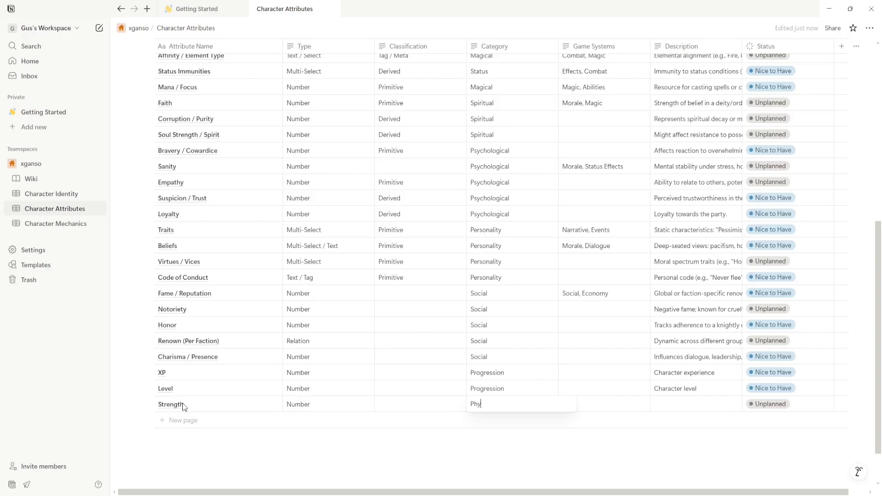
{"action": "key", "text": "Tab"}
{"action": "type", "text": "Character strength"}
{"action": "key", "text": "Return"}
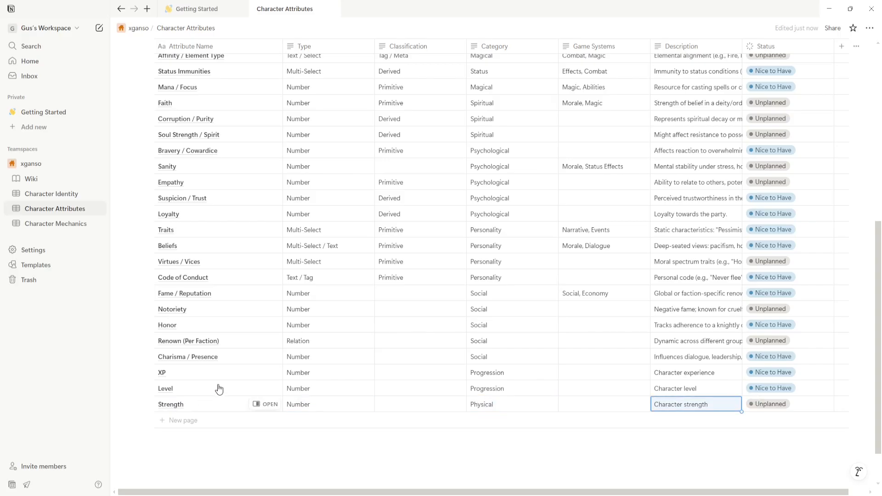
- Return to Character Mechanics and enter 'Initiative / Speed' as the primary attribute of Turn Order System
{"action": "left_click", "coordinate": [65, 227]}
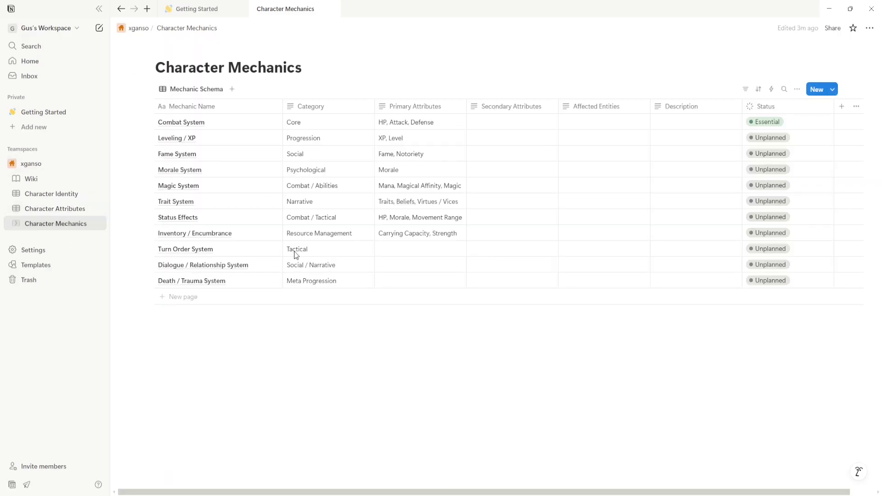
{"action": "left_click", "coordinate": [410, 248]}
{"action": "type", "text": "Initiative / Sp"}
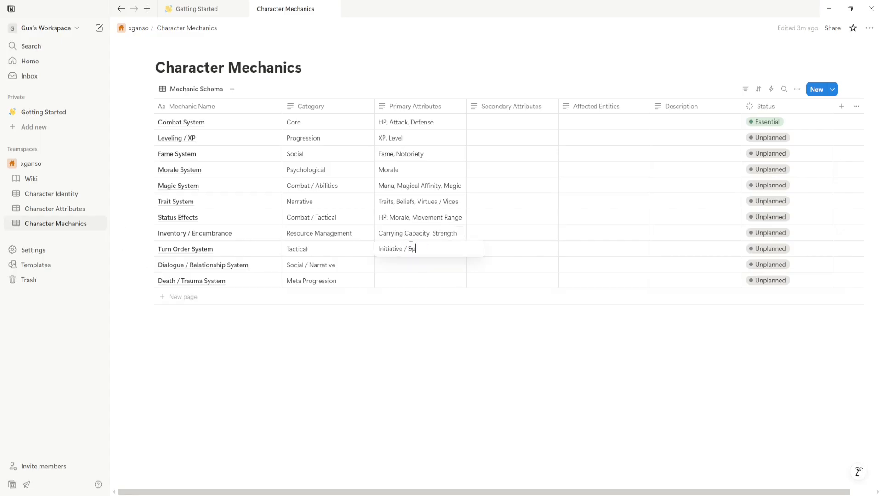
{"action": "type", "text": "eed"}
{"action": "key", "text": "Return"}
- Enter the primary attributes 'Charisma, Traits' for Dialogue / Relationship System and 'HP, Sanity' for Death / Trauma System
{"action": "type", "text": "Charisma, Traits"}
{"action": "key", "text": "Return"}
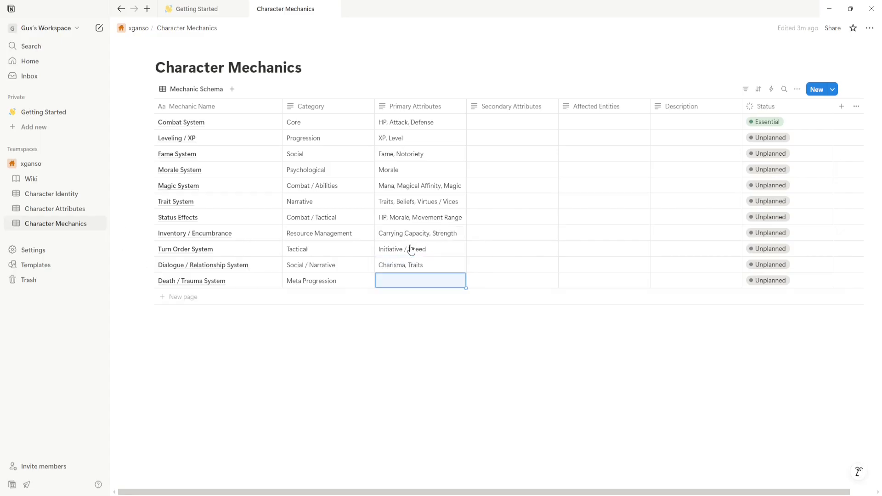
{"action": "type", "text": "HP, Sanity"}
{"action": "key", "text": "Return"}
- Check the names in Character Attributes and fill in Combat System's secondary attributes, starting with 'Morale, Evasion, Crit Chance'
{"action": "left_click", "coordinate": [55, 209]}
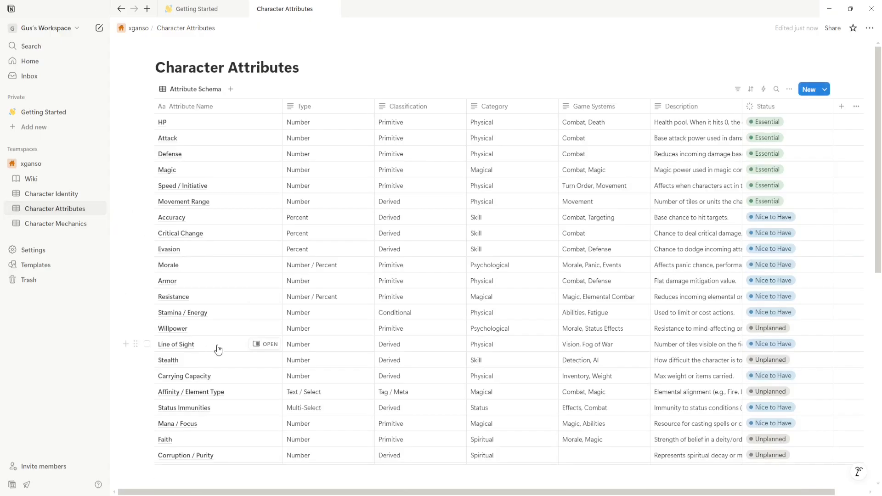
{"action": "scroll", "coordinate": [219, 350], "scroll_direction": "down", "scroll_amount": 2}
{"action": "left_click", "coordinate": [55, 224]}
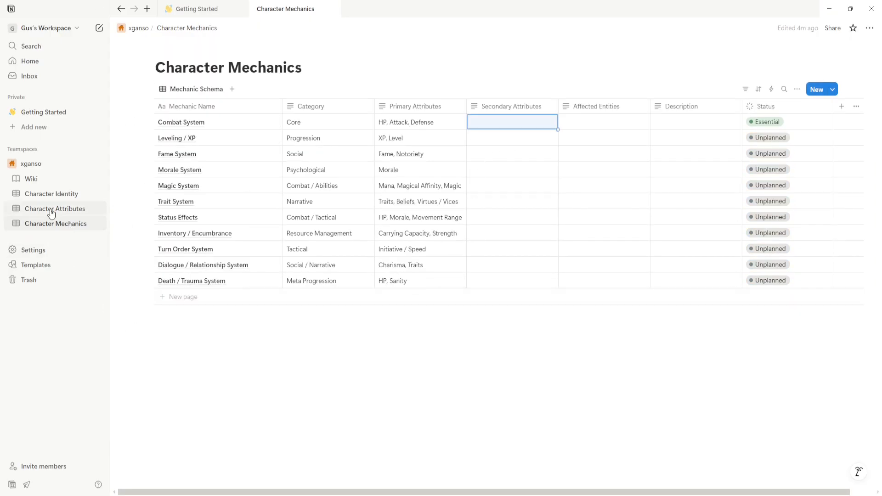
{"action": "key", "text": "ctrl+v"}
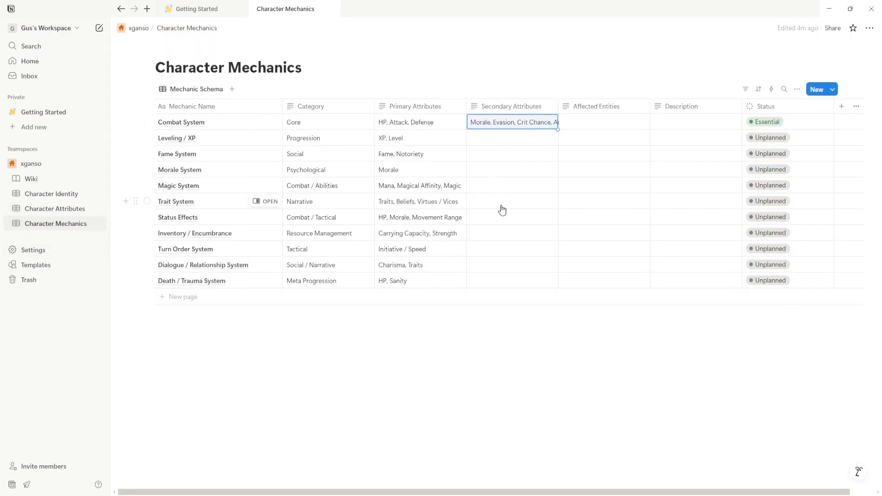
- Enter the secondary attributes 'HP, Attack, Defense, Morale (increases)' for Leveling / XP and 'Morale, Renown' for Fame System
{"action": "left_click", "coordinate": [503, 136]}
{"action": "type", "text": "HP, Attack, Defense, Morale (increases)"}
{"action": "key", "text": "Escape"}
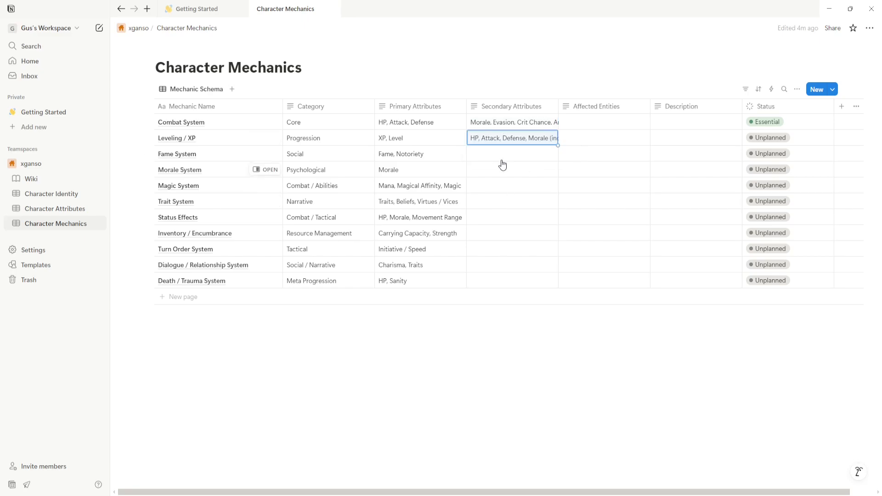
{"action": "left_click", "coordinate": [503, 154]}
{"action": "type", "text": "Morale, Renown"}
{"action": "key", "text": "Escape"}
- Enter the secondary attributes 'Willpower, Sanity, Faith' for Morale System and 'Willpower, Spirit, Corruption' for Magic System
{"action": "left_click", "coordinate": [502, 170]}
{"action": "type", "text": "Willpower, Sanity, Faith"}
{"action": "key", "text": "Escape"}
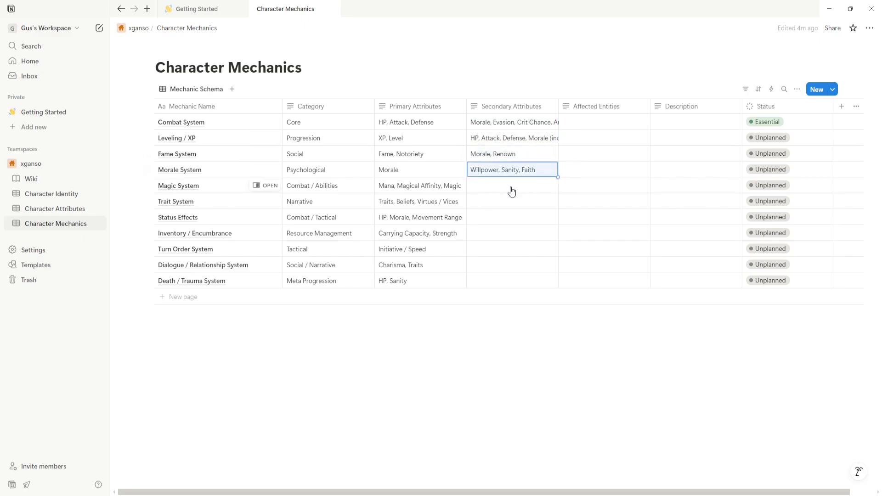
{"action": "left_click", "coordinate": [511, 185]}
{"action": "type", "text": "Willpower, Spirit, Corruption"}
{"action": "key", "text": "Escape"}
- Enter the secondary attributes 'Sanity, Empathy' for Trait System and 'Sanity, Immunities' for Status Effects
{"action": "left_click", "coordinate": [512, 202]}
{"action": "type", "text": "Sanity, Empathy"}
{"action": "key", "text": "Escape"}
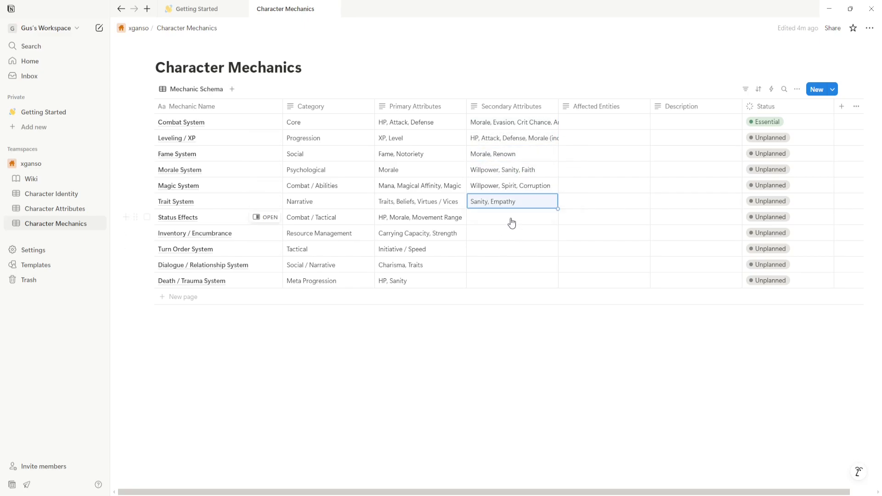
{"action": "left_click", "coordinate": [509, 220]}
{"action": "type", "text": "Sanity, Immunities"}
{"action": "key", "text": "Escape"}
- Enter the secondary attributes 'Movement Range, Speed' for Inventory / Encumbrance and 'Morale, Stamina' for Turn Order System
{"action": "left_click", "coordinate": [507, 235]}
{"action": "type", "text": "Movement Range, Speed"}
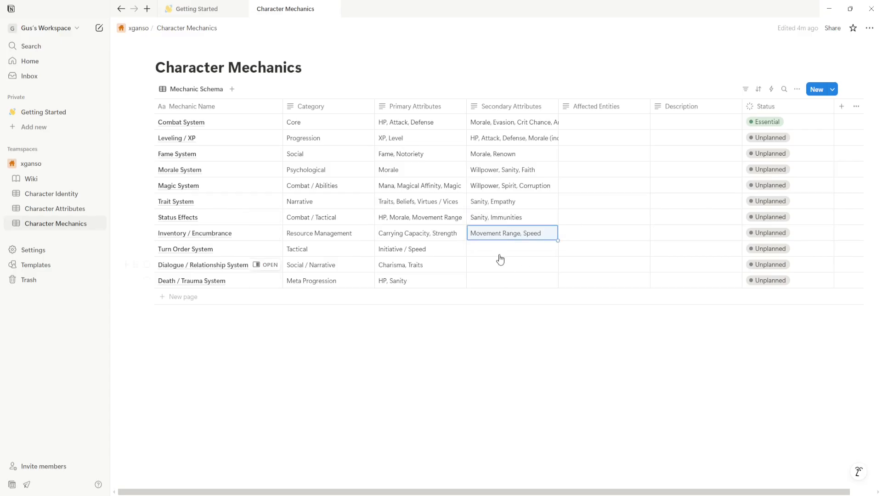
{"action": "key", "text": "Escape"}
{"action": "left_click", "coordinate": [500, 252]}
{"action": "type", "text": "Morale, Stamina"}
{"action": "key", "text": "Escape"}
- Enter the secondary attributes 'Fame, Beliefs, Empathy' for Dialogue / Relationship System and 'Morale, Spirit' for Death / Trauma System
{"action": "left_click", "coordinate": [505, 265]}
{"action": "type", "text": "Fame, Beliefs, Empathy"}
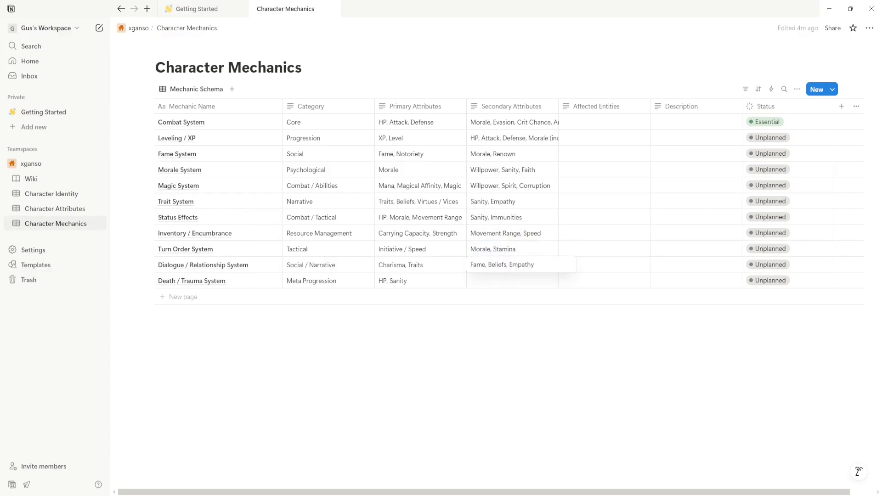
{"action": "key", "text": "Escape"}
{"action": "left_click", "coordinate": [518, 281]}
{"action": "type", "text": "Morale, Spirit"}
{"action": "key", "text": "Escape"}
- Enter the affected entities 'Characters, Enemies' for Combat System and 'Characters' for Leveling / XP
{"action": "left_click", "coordinate": [585, 128]}
{"action": "type", "text": "Characters, Enemies"}
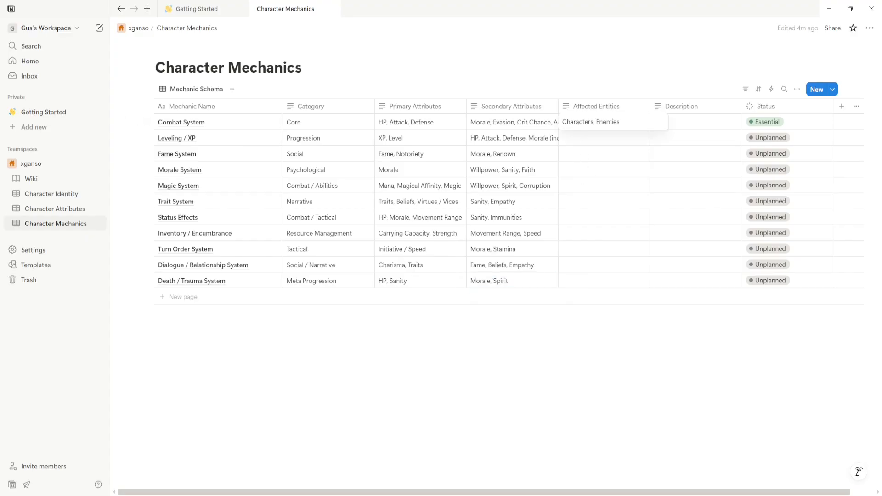
{"action": "key", "text": "Escape"}
{"action": "left_click", "coordinate": [585, 138]}
{"action": "type", "text": "Characters"}
{"action": "key", "text": "Escape"}
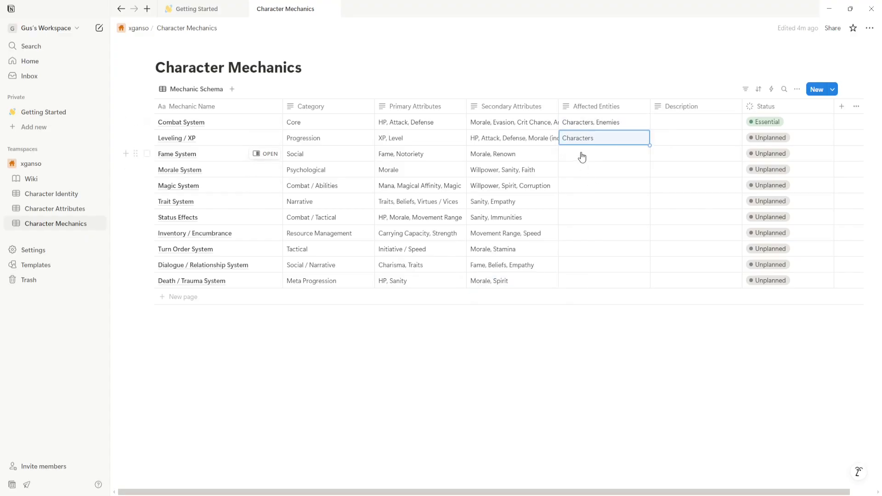
- Enter the affected entities 'Characters, World' for Fame System and 'Characters, Allies' for Morale System
{"action": "left_click", "coordinate": [583, 153]}
{"action": "type", "text": "Characters, World"}
{"action": "key", "text": "Escape"}
{"action": "left_click", "coordinate": [589, 171]}
{"action": "type", "text": "Characters, Allies"}
{"action": "key", "text": "Escape"}
- Enter the affected entities 'Characters, World' for Magic System and 'Characters, Dialogue' for Trait System
{"action": "left_click", "coordinate": [584, 185]}
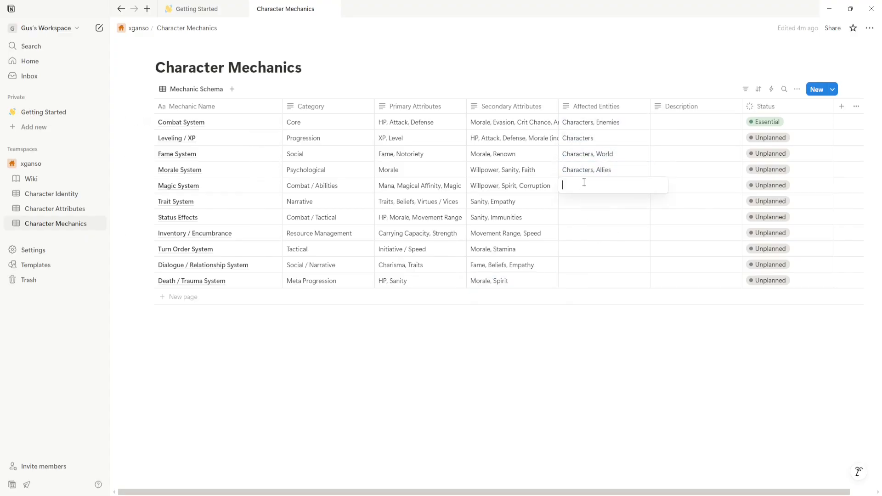
{"action": "type", "text": "Characters, World"}
{"action": "key", "text": "Escape"}
{"action": "left_click", "coordinate": [591, 207]}
{"action": "type", "text": "Characters, Dialogue"}
{"action": "key", "text": "Escape"}
- Enter the affected entities 'Characters, Enemies' for Status Effects and 'Characters' for Inventory / Encumbrance
{"action": "left_click", "coordinate": [589, 219]}
{"action": "type", "text": "Characters, Enemies"}
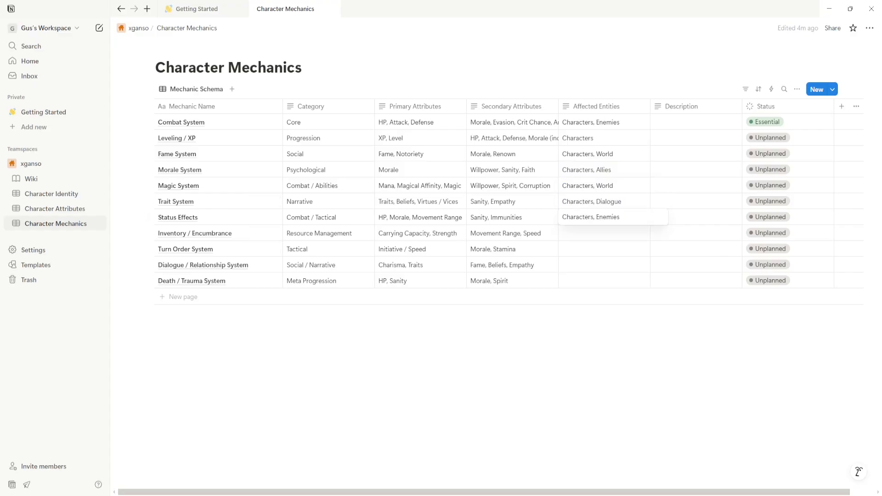
{"action": "key", "text": "Escape"}
{"action": "left_click", "coordinate": [589, 233]}
{"action": "type", "text": "Characters"}
{"action": "key", "text": "Escape"}
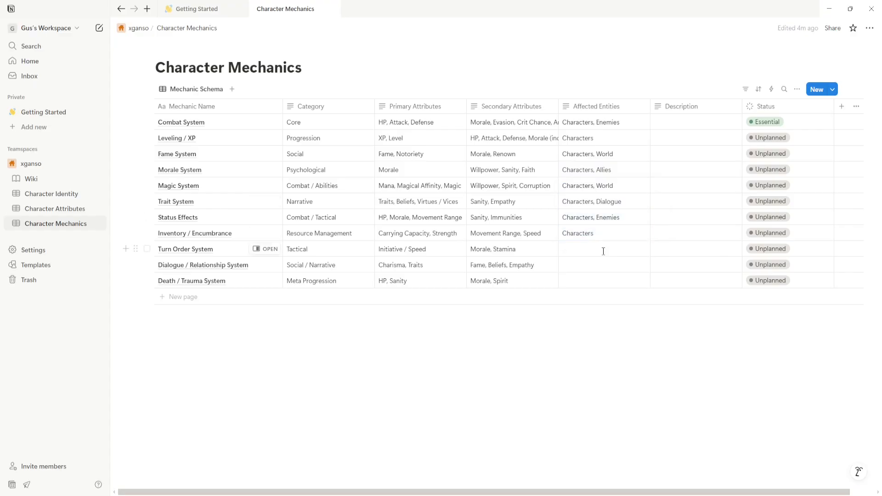
- Enter the affected entities 'Characters, Enemies' for Turn Order System and 'Characters, NPCs' for Dialogue / Relationship System
{"action": "left_click", "coordinate": [602, 249]}
{"action": "type", "text": "Characters, Enemies"}
{"action": "key", "text": "Escape"}
{"action": "left_click", "coordinate": [594, 259]}
{"action": "key", "text": "Escape"}
- Enter 'Characters' as the affected entities of Death / Trauma System
{"action": "left_click", "coordinate": [613, 282]}
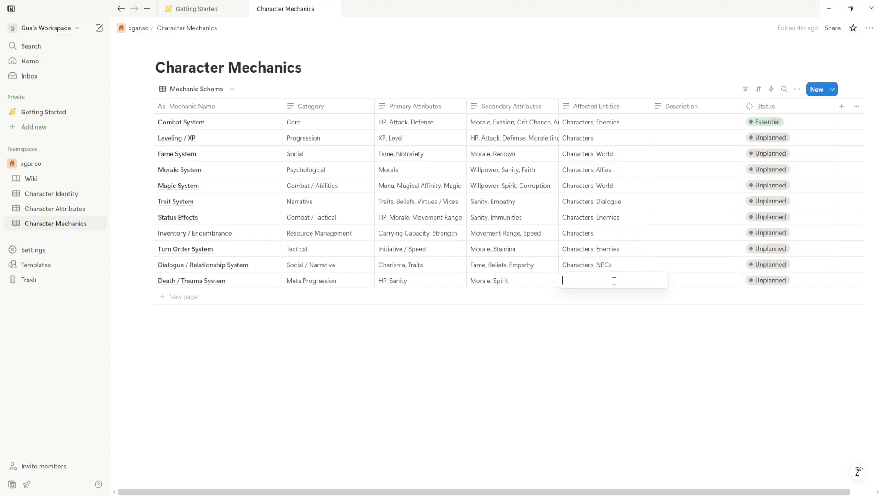
{"action": "type", "text": "Characters"}
{"action": "key", "text": "Escape"}
- Describe Combat System as 'Core tactical combat loop, handles attacking, defense, damage, and death.'
{"action": "left_click", "coordinate": [703, 124]}
{"action": "key", "text": "ctrl+v"}
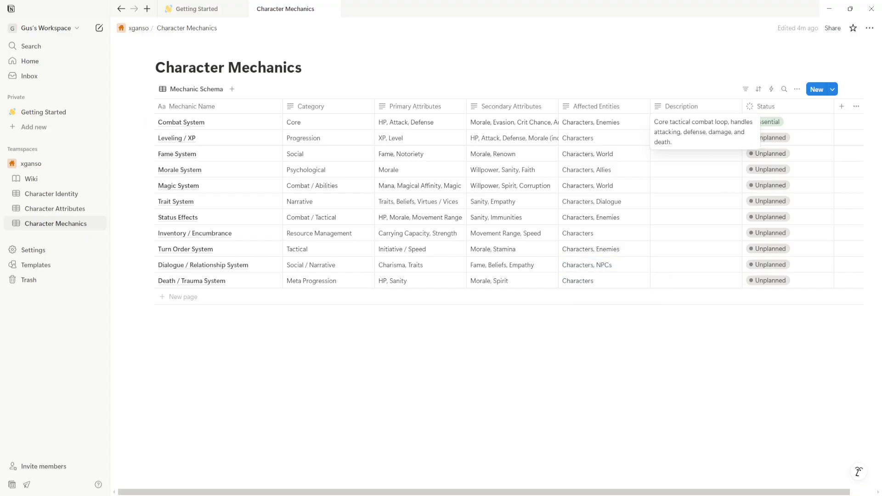
{"action": "key", "text": "Escape"}
- Describe Leveling / XP as 'Increases attributes and unlocks abilities as the character gains XP.'
{"action": "left_click", "coordinate": [676, 141]}
{"action": "type", "text": "Increases attributes and unlocks abilities as the character gains XP."}
{"action": "key", "text": "Escape"}
- Describe Fame System as 'Tracks character reputation and affects NPC behavior and story events.'
{"action": "left_click", "coordinate": [675, 157]}
{"action": "type", "text": "Tracks character reputation and affects NPC behavior and story events."}
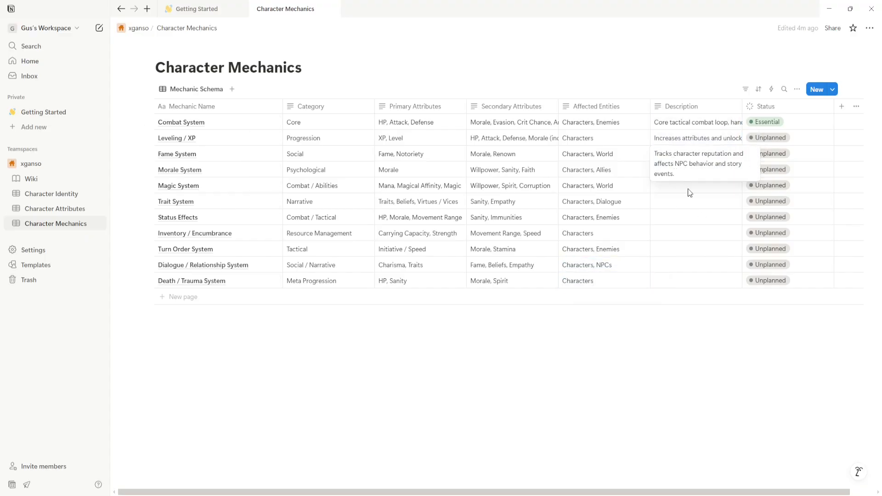
{"action": "left_click", "coordinate": [690, 234]}
- Describe Morale System as 'Governs reactions under pressure, fear, or overwhelming odds.' and Magic System as 'Enables the use of spells and magical abilities.'
{"action": "left_click", "coordinate": [683, 173]}
{"action": "type", "text": "Governs reactions under pressure, fear, or overwhelming odds."}
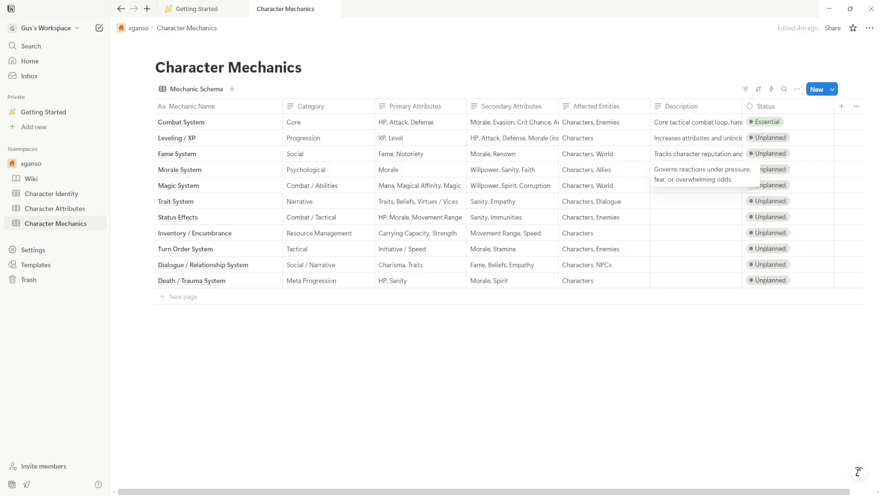
{"action": "left_click", "coordinate": [703, 219]}
{"action": "left_click", "coordinate": [694, 188]}
{"action": "type", "text": "Enables the use of spells and magical abilities."}
{"action": "left_click", "coordinate": [693, 236]}
- Describe Trait System as 'Allows for static or evolving traits that influence events and relationships.'
{"action": "left_click", "coordinate": [681, 201]}
{"action": "key", "text": "ctrl+v"}
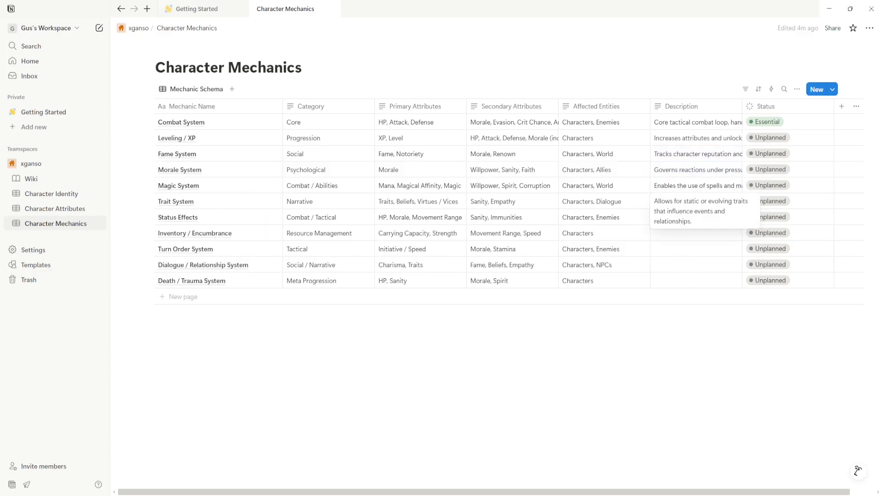
{"action": "key", "text": "Escape"}
- Describe Status Effects as 'Applies temporary conditions (e.g., burn, panic, stun) that alter state.'
{"action": "left_click", "coordinate": [672, 220]}
{"action": "type", "text": "Applies temporary conditions (e.g., burn, panic, stun) that alter state."}
{"action": "key", "text": "Escape"}
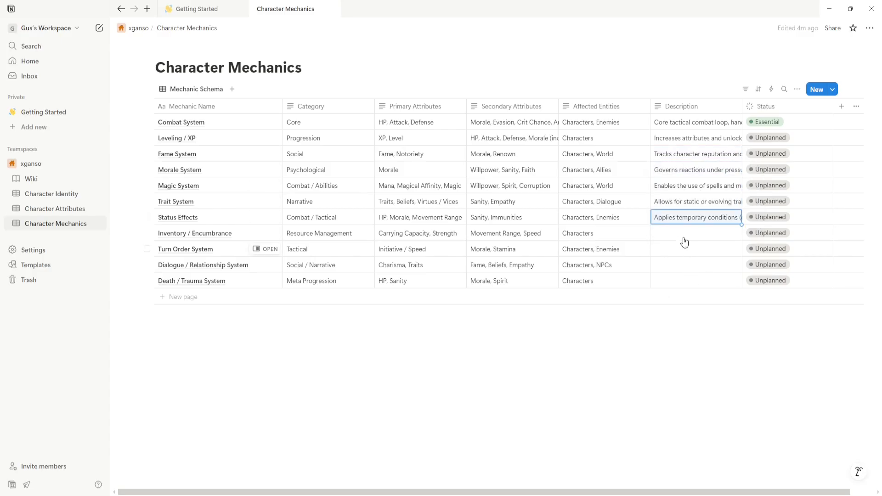
- Describe Inventory / Encumbrance as 'Manages what a character can carry and how it affects mobility.' and Turn Order System as 'Determines who acts when in combat rounds.'
{"action": "left_click", "coordinate": [684, 237]}
{"action": "type", "text": "Manages what a character can carry and how it affects mobility."}
{"action": "left_click", "coordinate": [666, 276]}
{"action": "left_click", "coordinate": [669, 252]}
{"action": "type", "text": "Determines who acts when in combat rounds."}
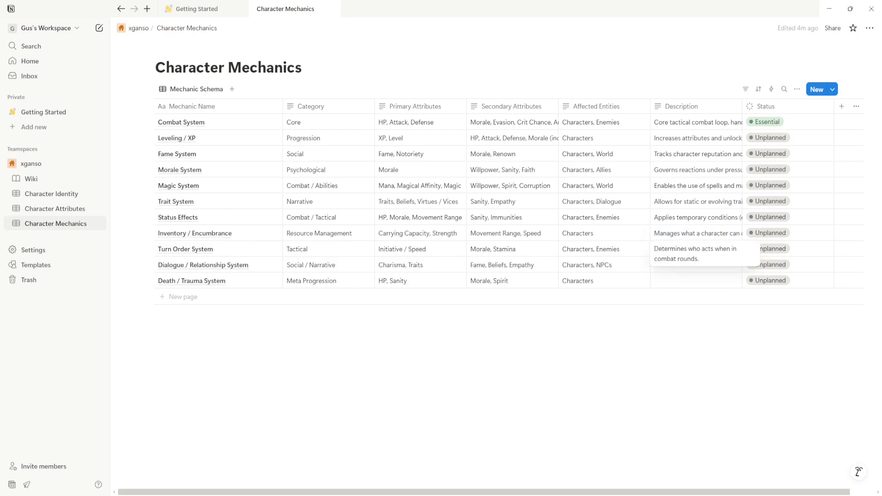
- Paste the branching-conversations description for Dialogue / Relationship System and describe Death / Trauma System as 'Handles long-term effects of death, injury, or trauma.'
{"action": "left_click", "coordinate": [672, 270]}
{"action": "key", "text": "ctrl+v"}
{"action": "left_click", "coordinate": [687, 286]}
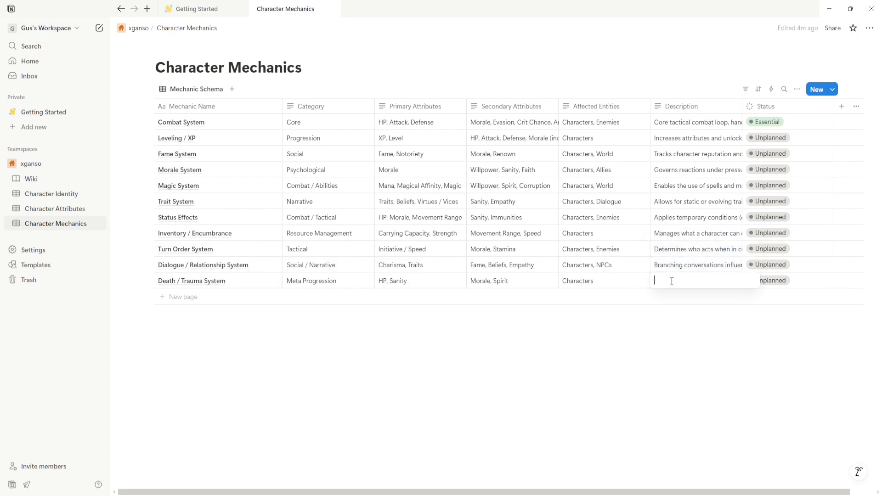
{"action": "type", "text": "Handles long-term effects of death, injury, or trauma."}
{"action": "left_click", "coordinate": [723, 160]}
- Set the status of Leveling / XP and Fame System to 'Nice to Have'
{"action": "left_click", "coordinate": [764, 138]}
{"action": "left_click", "coordinate": [766, 199]}
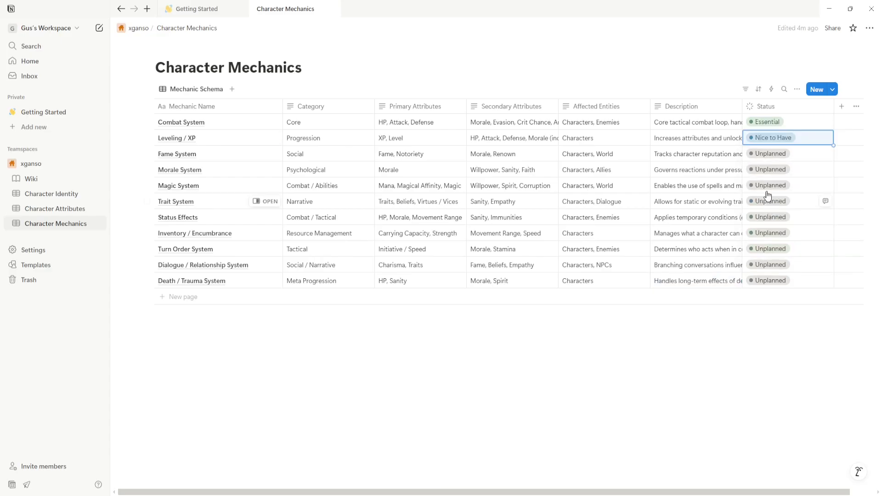
{"action": "left_click", "coordinate": [761, 157]}
{"action": "left_click", "coordinate": [772, 221]}
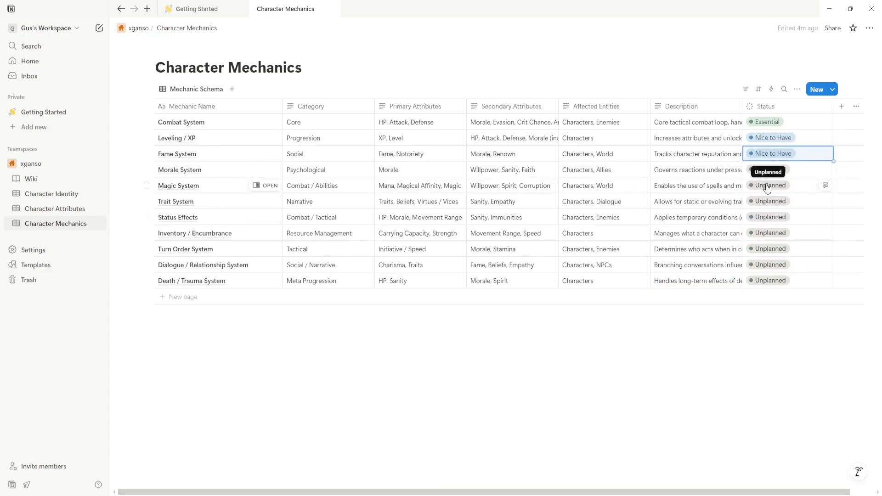
- Set the status of Magic System, Trait System and Status Effects to 'Nice to Have'
{"action": "left_click", "coordinate": [768, 185]}
{"action": "left_click", "coordinate": [772, 252]}
{"action": "left_click", "coordinate": [760, 204]}
{"action": "left_click", "coordinate": [773, 268]}
{"action": "left_click", "coordinate": [771, 218]}
{"action": "left_click", "coordinate": [776, 283]}
{"action": "left_click", "coordinate": [776, 283]}
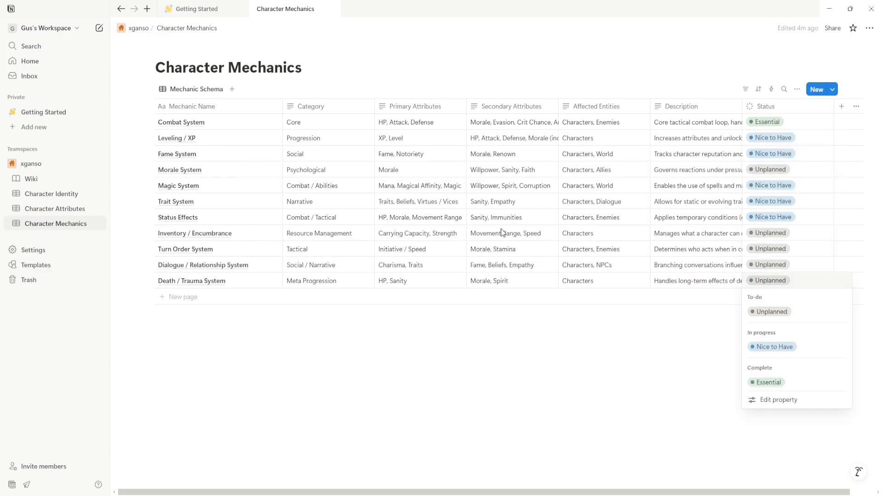
{"action": "left_click", "coordinate": [503, 233]}
- Set the status of Inventory / Encumbrance to 'Nice to Have' and that of Turn Order System to 'Essential'
{"action": "left_click", "coordinate": [771, 234]}
{"action": "left_click", "coordinate": [776, 300]}
{"action": "left_click", "coordinate": [779, 250]}
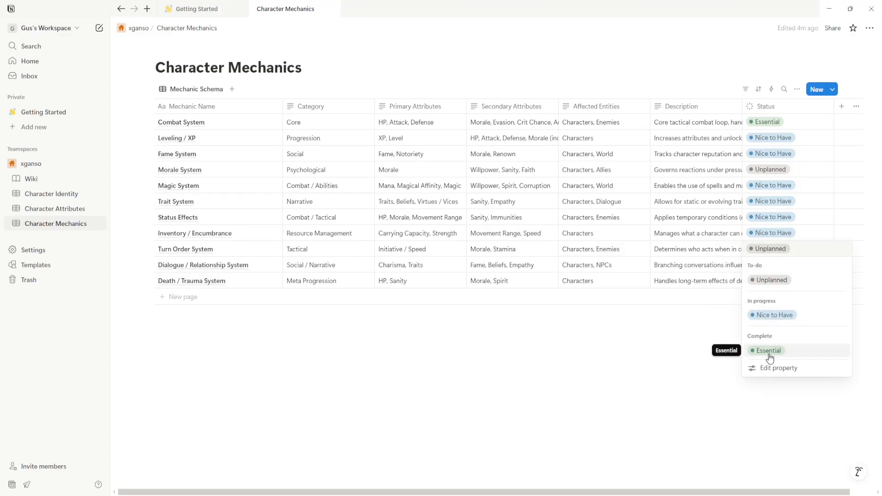
{"action": "left_click", "coordinate": [770, 351]}
{"action": "left_click", "coordinate": [765, 281]}
{"action": "left_click", "coordinate": [682, 270]}
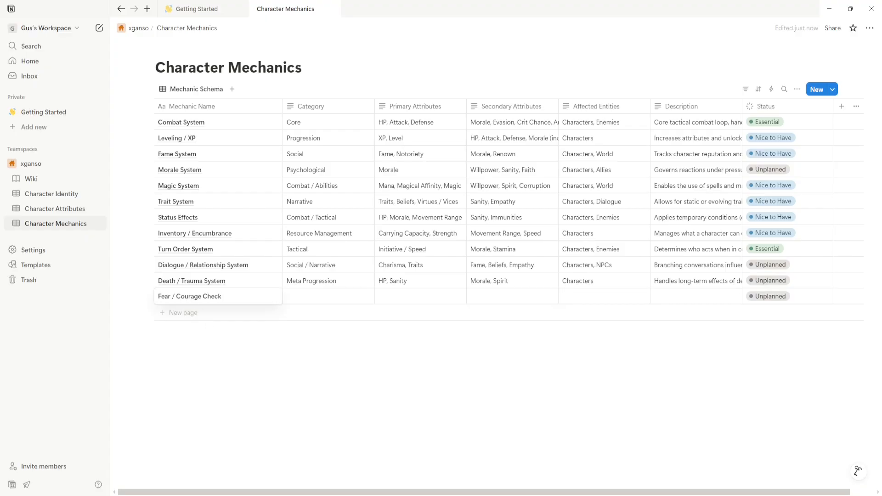
- Describe Fear / Courage Check as 'Triggers when confronted with overwhelming odds or specific enemies.'
{"action": "left_click", "coordinate": [679, 300]}
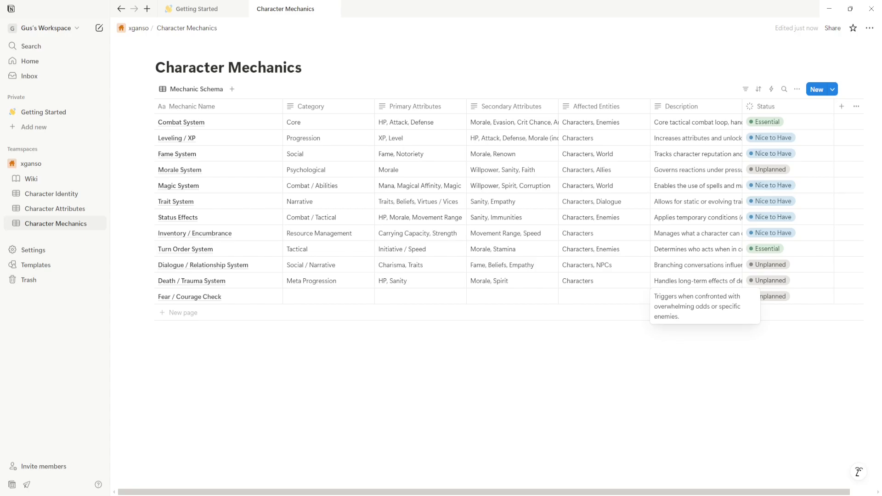
- Add two mechanics named 'Injury System' and 'Fatigue / Stamina' at the end of the Character Mechanics table
{"action": "left_click", "coordinate": [197, 311]}
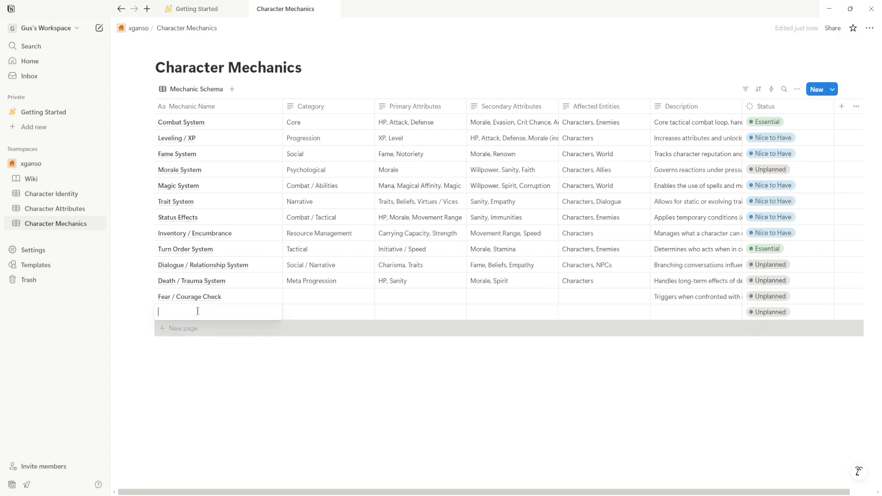
{"action": "type", "text": "Injury System"}
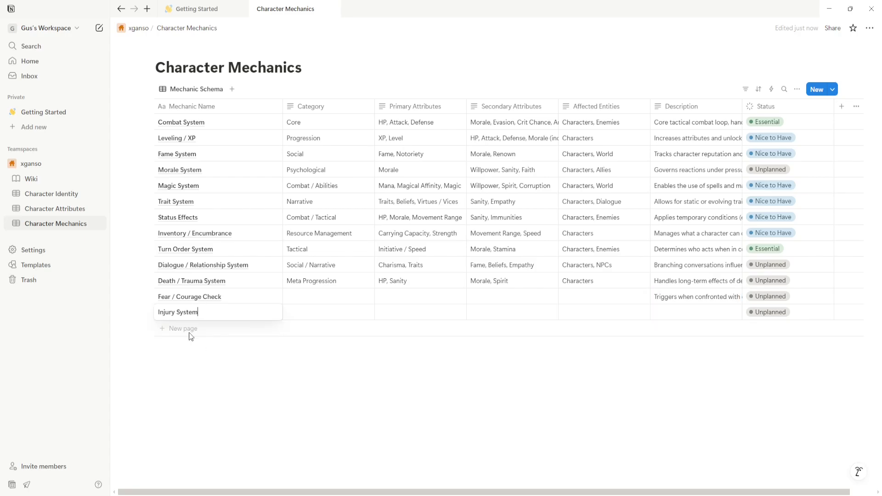
{"action": "left_click", "coordinate": [191, 337]}
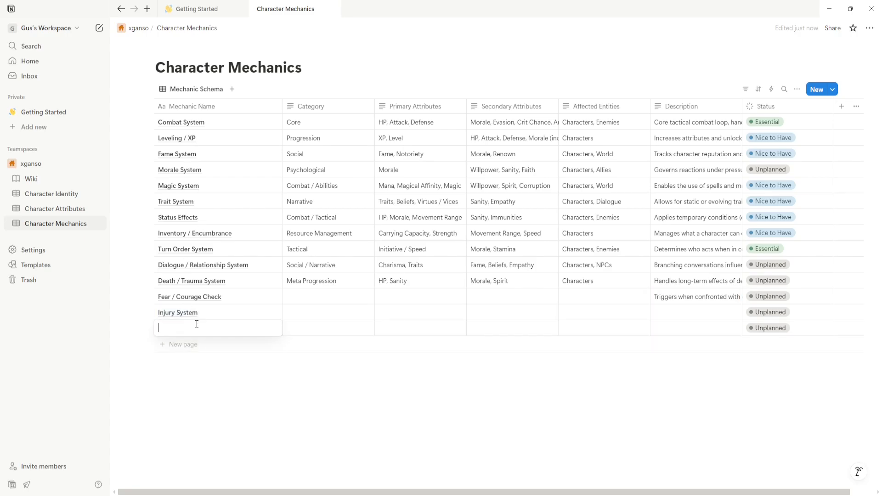
{"action": "type", "text": "Fatigue / Stamina"}
- Describe Injury System as 'Tracks wounds, disables limbs, bleeding, or permanent debuffs.' and Fatigue / Stamina as 'Affects movement, actions per turn, or stat effectiveness.'
{"action": "left_click", "coordinate": [656, 313]}
{"action": "type", "text": "Tracks wounds, disables limbs, bleeding, or permanent debuffs."}
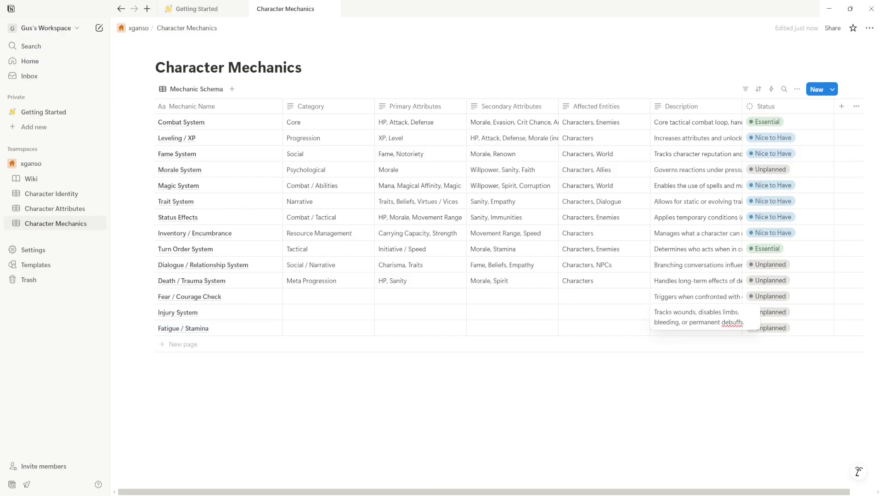
{"action": "left_click", "coordinate": [663, 330]}
{"action": "type", "text": "Affects movement, actions per turn, or stat effectiveness."}
- Add two mechanics named 'Healing / Recovery System' and 'Aging / Deterioration' at the end of the Character Mechanics table
{"action": "left_click", "coordinate": [196, 344]}
{"action": "type", "text": "Healing / Recovery System"}
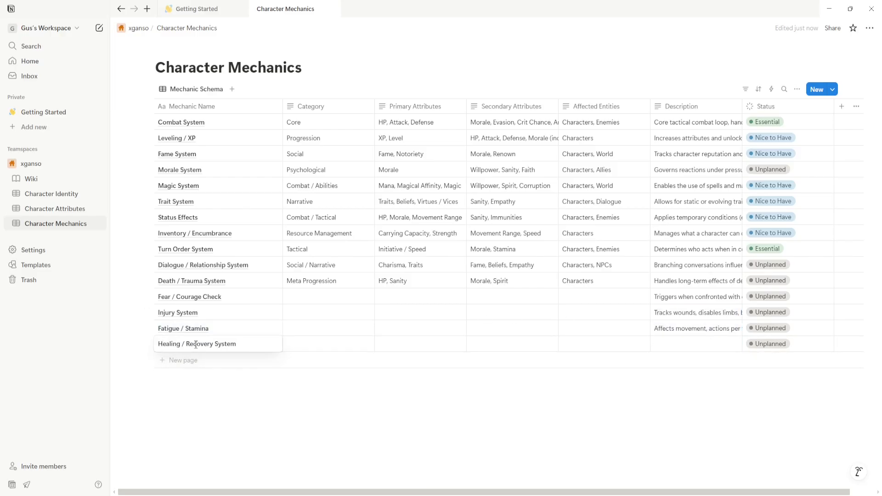
{"action": "left_click", "coordinate": [183, 360]}
{"action": "type", "text": "Aging / Deterioration"}
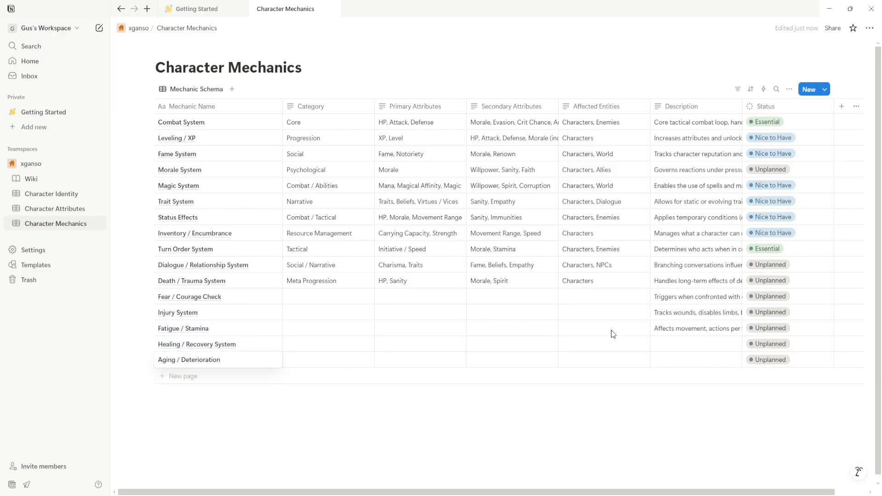
- Describe Healing / Recovery System as 'Handles long-term recovery or treatment between missions.' and Aging / Deterioration as 'Characters decline over time or with overuse. Optional but immersive.'
{"action": "left_click", "coordinate": [663, 344]}
{"action": "type", "text": "Handles long-term recovery or treatment between missions."}
{"action": "left_click", "coordinate": [657, 360]}
{"action": "type", "text": "Characters decline over time or with overuse. Optional but immersive."}
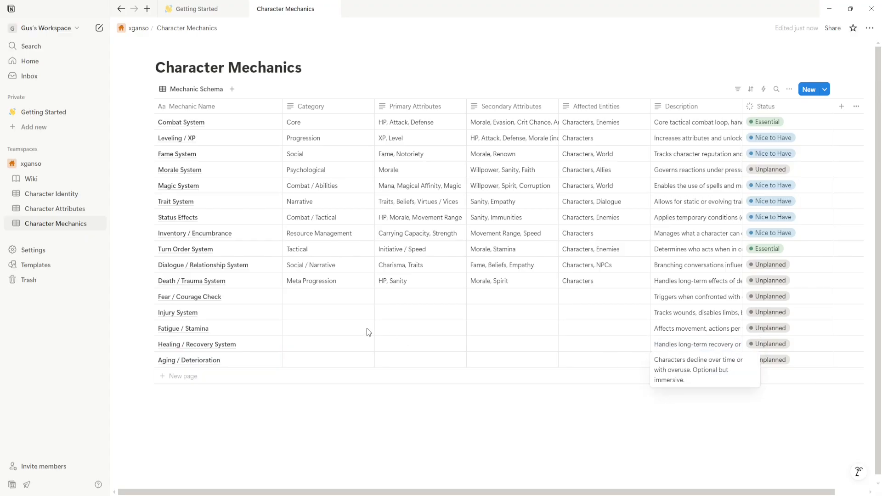
- Set the category of Fear / Courage Check to 'Psychological', reusing the category of Morale System
{"action": "left_click", "coordinate": [301, 300]}
{"action": "type", "text": "Psh"}
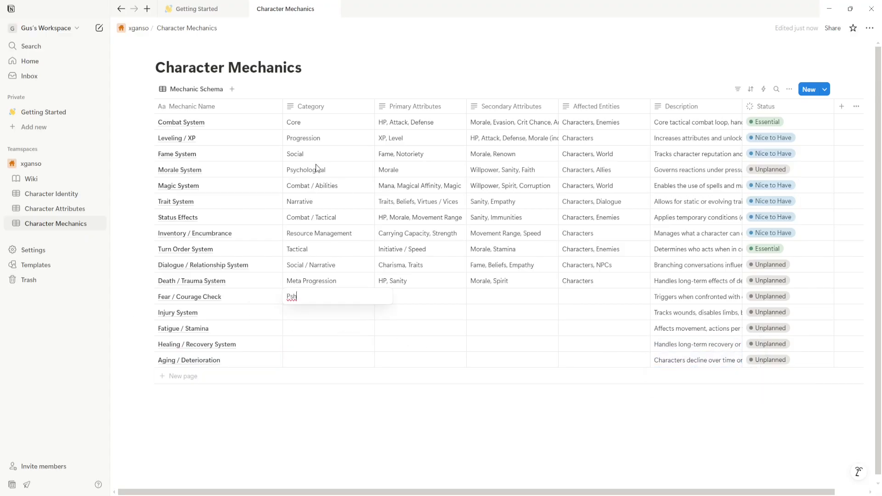
{"action": "double_click", "coordinate": [315, 170]}
{"action": "key", "text": "ctrl+c"}
{"action": "left_click", "coordinate": [305, 300]}
{"action": "key", "text": "ctrl+a"}
{"action": "key", "text": "ctrl+v"}
- Set the category of Injury System, Fatigue / Stamina, Healing / Recovery System and Aging / Deterioration to 'Physical'
{"action": "double_click", "coordinate": [298, 314]}
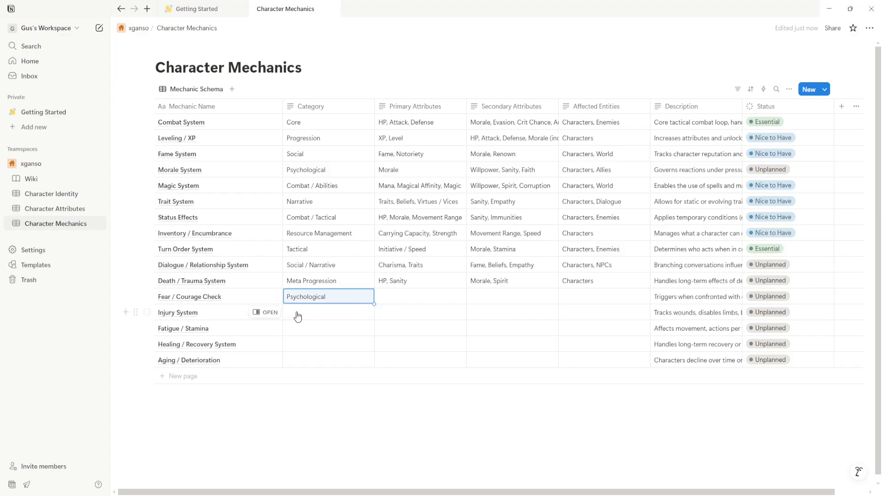
{"action": "key", "text": "ctrl+v"}
{"action": "double_click", "coordinate": [300, 330]}
{"action": "key", "text": "ctrl+v"}
{"action": "double_click", "coordinate": [302, 347]}
{"action": "key", "text": "ctrl+v"}
{"action": "double_click", "coordinate": [301, 363]}
{"action": "key", "text": "ctrl+v"}
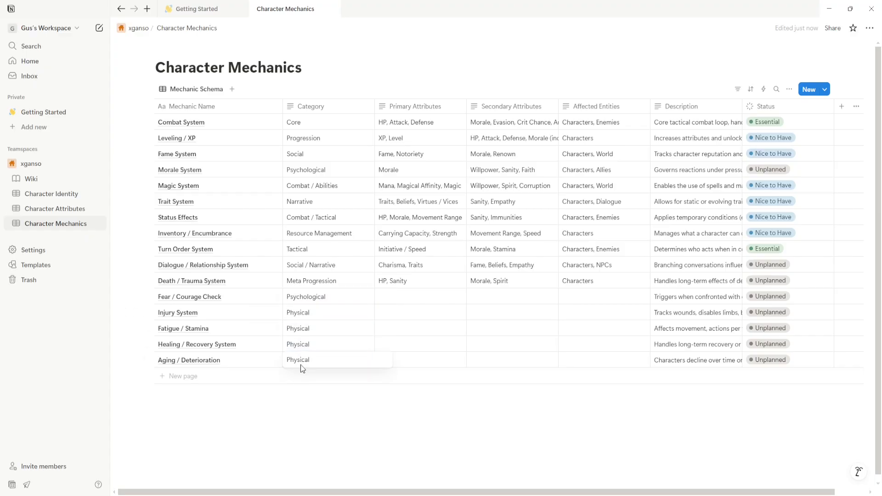
- Add three mechanics named 'Faction Standing / Allegiances', 'Loyalty System' and 'Dialogue / Relationship Mechanics' at the end of the table
{"action": "left_click", "coordinate": [208, 376]}
{"action": "key", "text": "ctrl+v"}
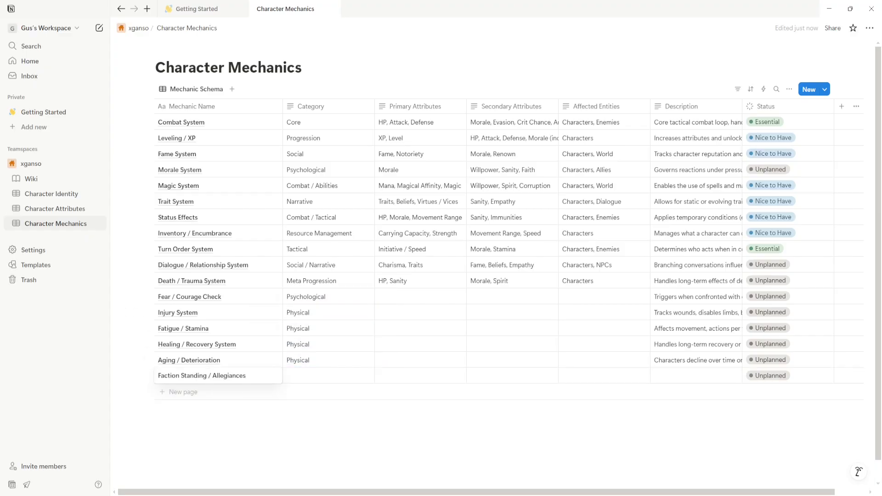
{"action": "left_click", "coordinate": [201, 392]}
{"action": "key", "text": "ctrl+v"}
{"action": "left_click", "coordinate": [205, 408]}
{"action": "key", "text": "ctrl+v"}
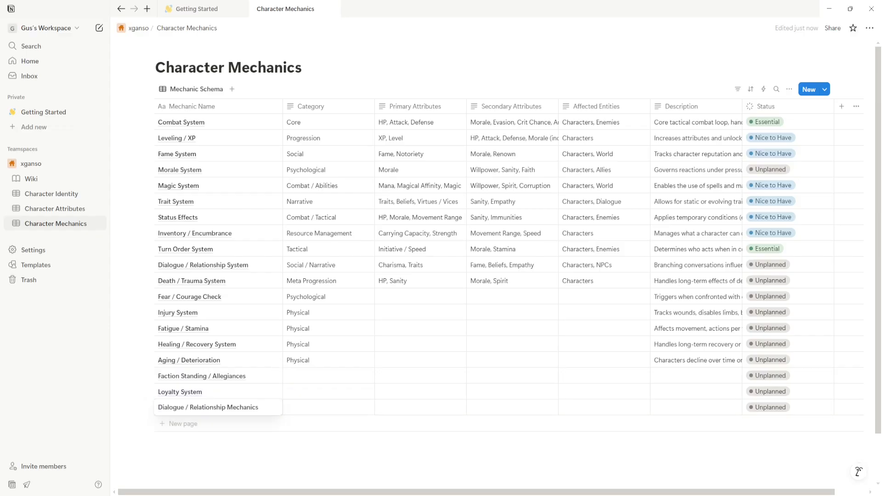
- Set the category of Faction Standing / Allegiances, Loyalty System and Dialogue / Relationship Mechanics to 'Social / Reputation'
{"action": "left_click", "coordinate": [311, 379]}
{"action": "key", "text": "ctrl+v"}
{"action": "left_click", "coordinate": [324, 389]}
{"action": "key", "text": "ctrl+v"}
{"action": "left_click", "coordinate": [329, 408]}
{"action": "key", "text": "ctrl+v"}
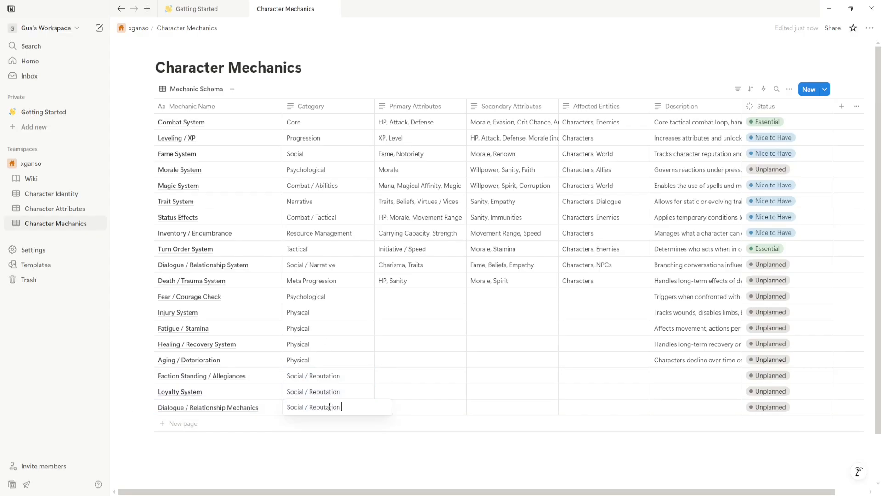
- Describe Loyalty System as 'Governs squadmate morale, betrayal, or willingness to follow orders.' and Faction Standing / Allegiances as 'Relationships with organizations or societies that shift over time.'
{"action": "left_click", "coordinate": [673, 388]}
{"action": "key", "text": "ctrl+v"}
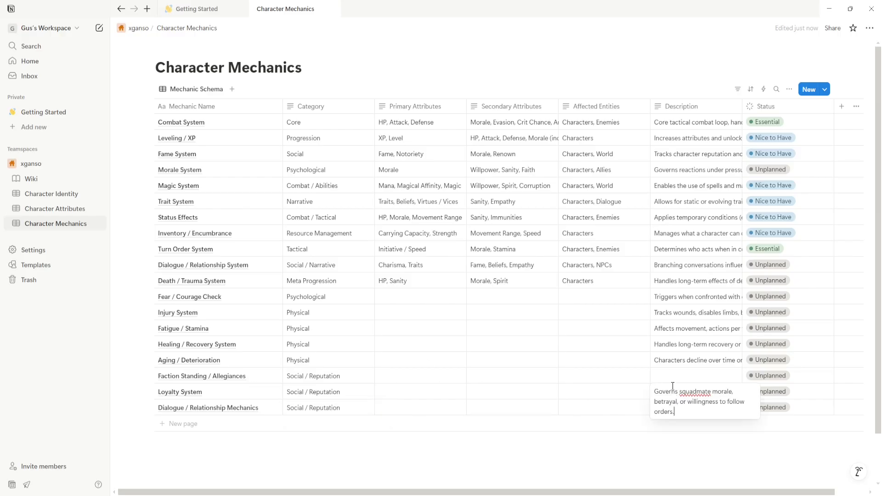
{"action": "left_click", "coordinate": [671, 379]}
{"action": "left_click", "coordinate": [671, 378]}
{"action": "type", "text": "Relationships with organizations or societies that shift over time."}
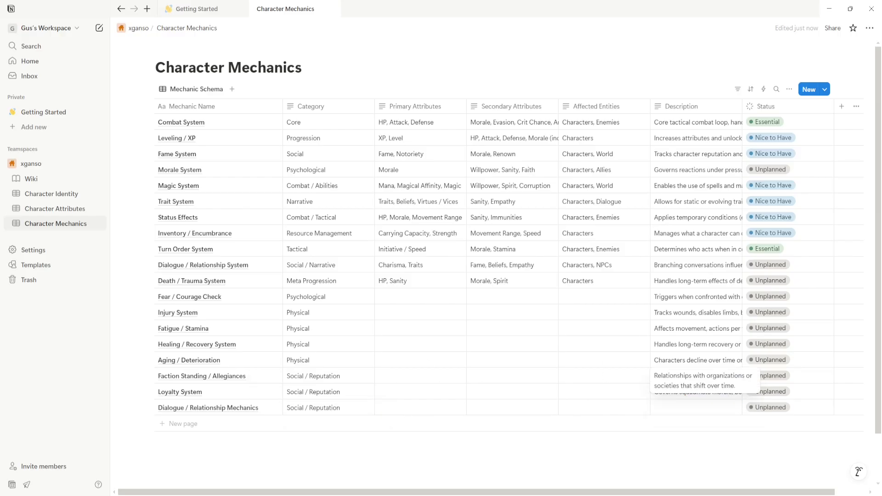
- Describe Dialogue / Relationship Mechanics as 'NPC and squad interaction based on reputation, charisma, or traits.'
{"action": "left_click", "coordinate": [684, 409]}
{"action": "type", "text": "NPC and squad interaction based on reputation, charisma, or traits."}
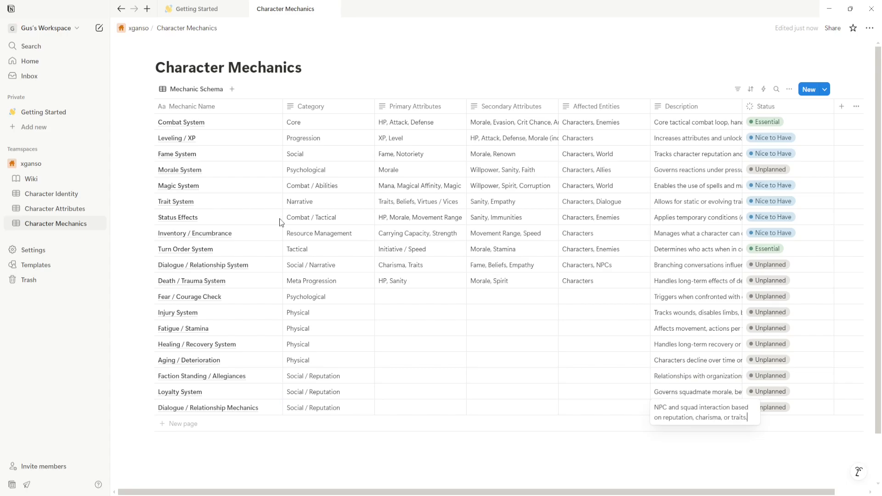
- Add 'Alignment / Conviction System' and 'Code of Conduct System' at the end of the table, both with the category 'Personality / Belief'
{"action": "left_click", "coordinate": [202, 432]}
{"action": "type", "text": "Alignment / Conviction System"}
{"action": "left_click", "coordinate": [312, 425]}
{"action": "type", "text": "Personality / Belief"}
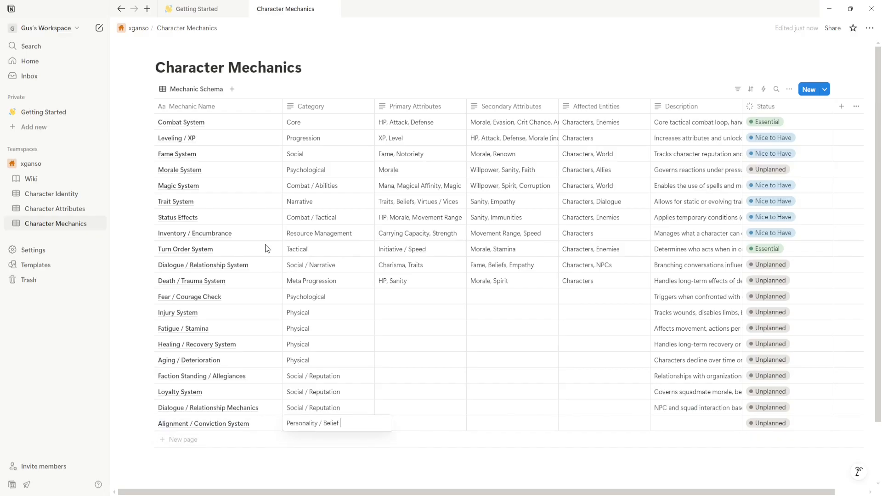
{"action": "left_click", "coordinate": [203, 440]}
{"action": "type", "text": "Code of Conduct System"}
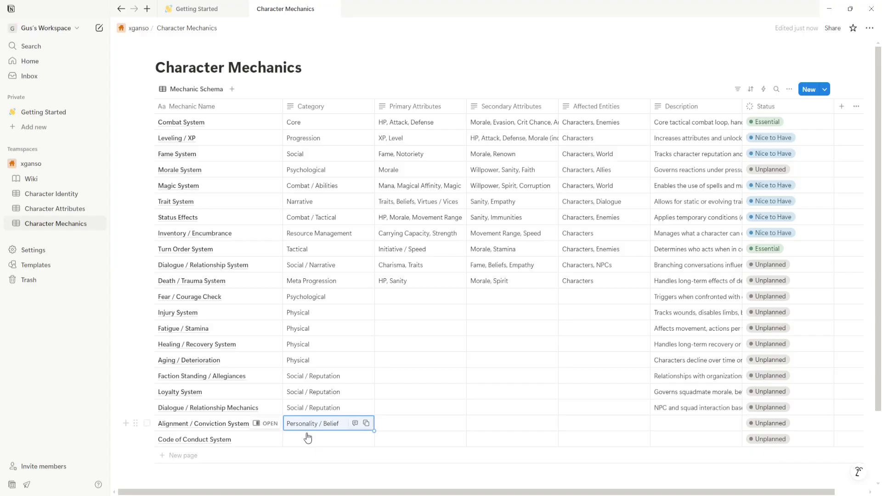
{"action": "left_click", "coordinate": [307, 439]}
{"action": "type", "text": "Personality / Belief"}
- Describe Alignment / Conviction as 'Tracks values like justice vs. vengeance or law vs. chaos.' and Code of Conduct as 'Self-imposed rules that grant bonuses/penalties for compliance/breaking.'
{"action": "left_click", "coordinate": [656, 422]}
{"action": "type", "text": "Tracks values like justice vs. vengeance or law vs. chaos."}
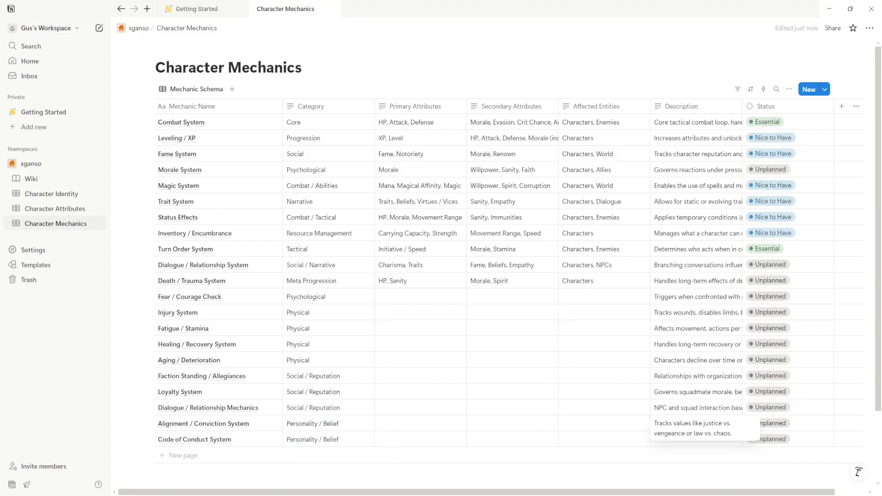
{"action": "left_click", "coordinate": [680, 439]}
{"action": "type", "text": "Self-imposed rules that grant bonuses/penalties for compliance/breaking."}
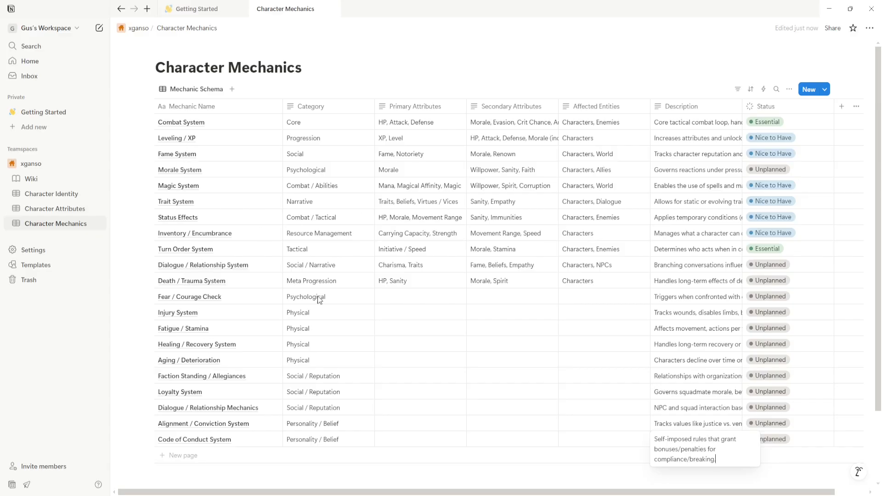
- Add a mechanic named 'Belief Conflict System' with a description beginning 'Internal tension when acting' and the category 'Personality / Belief'
{"action": "left_click", "coordinate": [252, 461]}
{"action": "type", "text": "Belief Conflict System"}
{"action": "left_click", "coordinate": [677, 461]}
{"action": "key", "text": "ctrl+v"}
{"action": "left_click", "coordinate": [316, 440]}
{"action": "key", "text": "ctrl+a"}
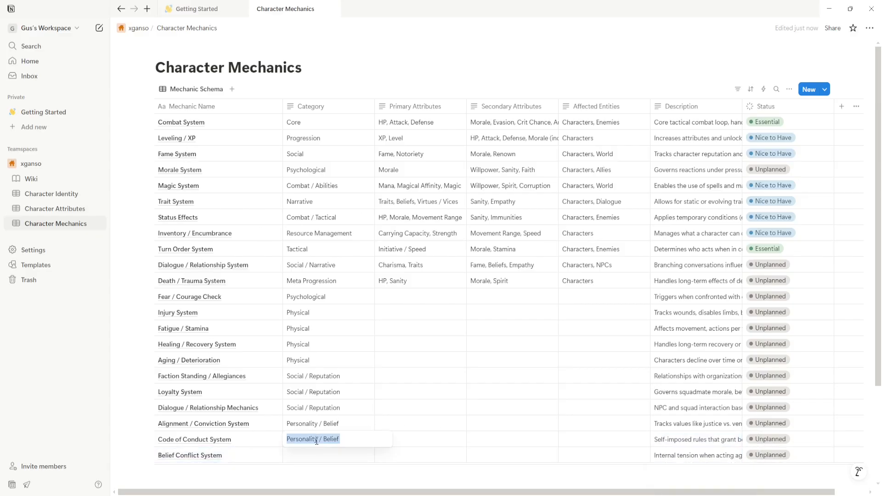
{"action": "key", "text": "ctrl+c"}
{"action": "left_click", "coordinate": [316, 456]}
{"action": "key", "text": "ctrl+v"}
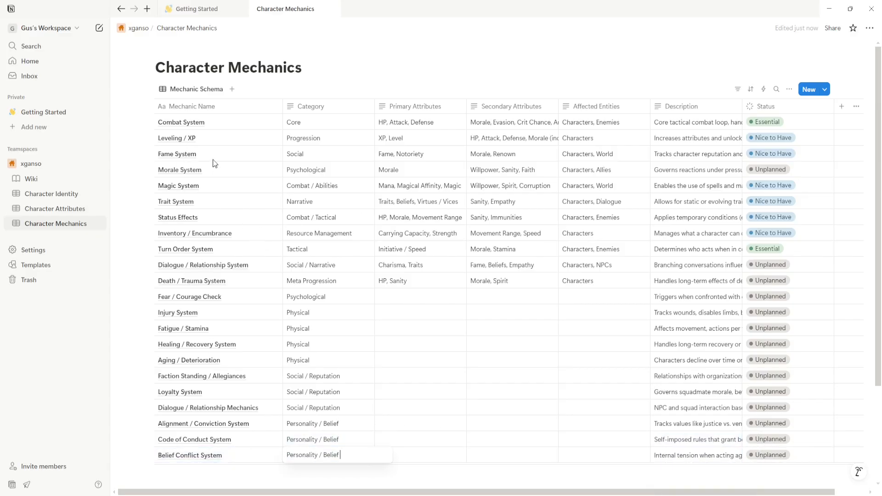
{"action": "left_click", "coordinate": [185, 470]}
{"action": "left_click", "coordinate": [185, 471]}
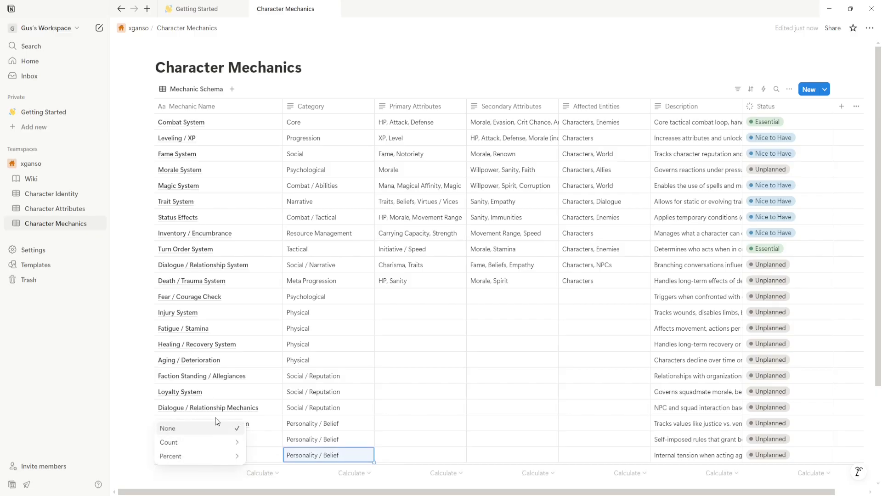
{"action": "left_click", "coordinate": [216, 418]}
- Add three mechanics named 'Faith System', 'Corruption / Purity System' and 'Karma / Cosmic Balance' at the end of the table
{"action": "scroll", "coordinate": [207, 395], "scroll_direction": "down", "scroll_amount": 3}
{"action": "left_click", "coordinate": [181, 371]}
{"action": "key", "text": "ctrl+v"}
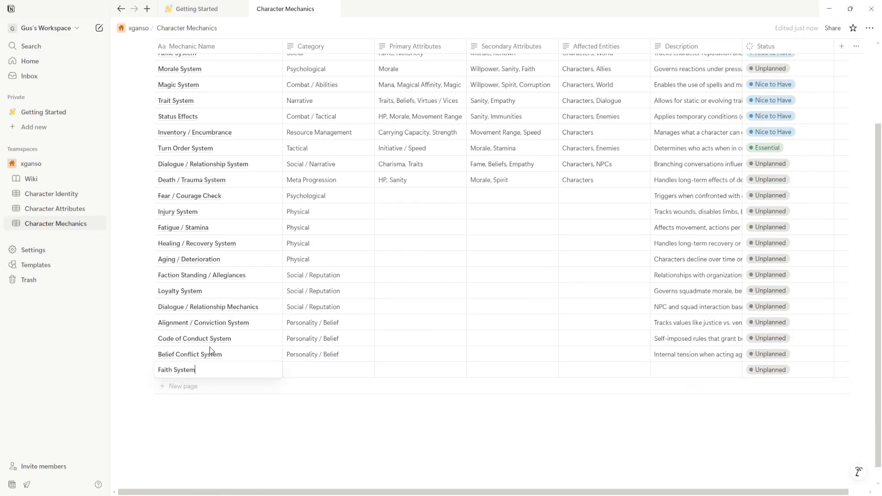
{"action": "left_click", "coordinate": [211, 410]}
{"action": "left_click", "coordinate": [202, 387]}
{"action": "key", "text": "ctrl+v"}
{"action": "left_click", "coordinate": [187, 403]}
{"action": "key", "text": "ctrl+v"}
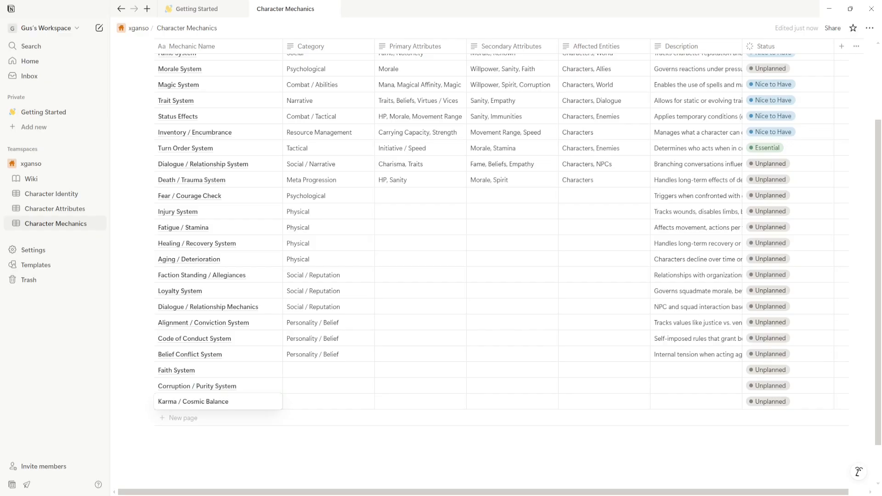
- Describe Faith System as 'Spiritual alignment, devotion to gods or philosophies.' and Corruption / Purity System as 'Tracks moral/spiritual decay from actions or artifacts.'
{"action": "left_click", "coordinate": [682, 376]}
{"action": "key", "text": "ctrl+v"}
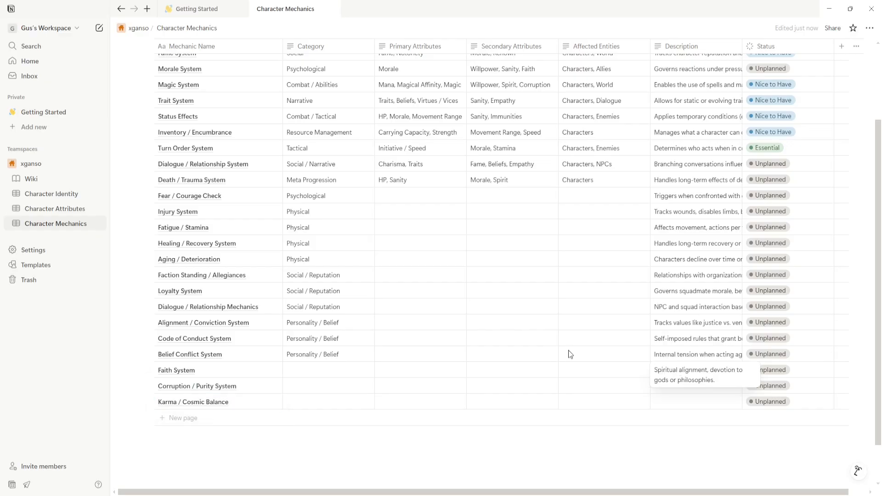
{"action": "left_click", "coordinate": [657, 388]}
{"action": "key", "text": "ctrl+v"}
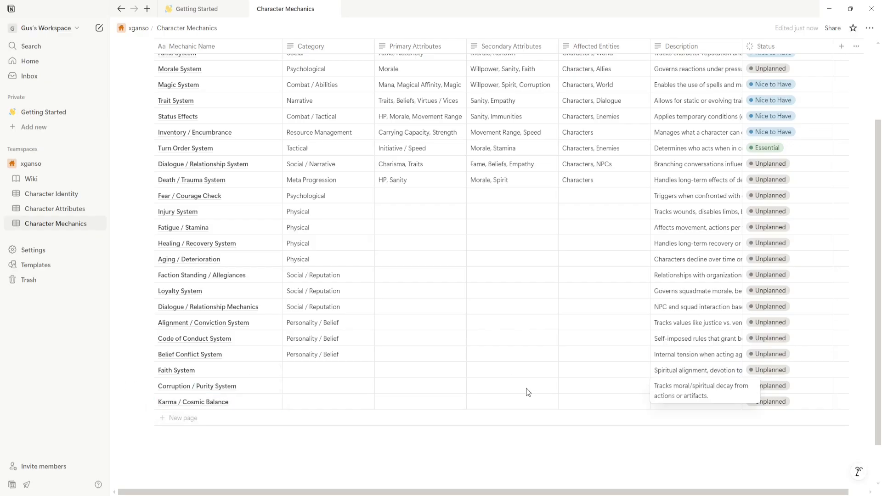
- Describe Karma / Cosmic Balance as 'Consequences based on long-term choices in life or death.'
{"action": "left_click", "coordinate": [680, 403]}
{"action": "type", "text": "Consequences based on long-term choices in life or death."}
- Set the category of Faith System, Corruption / Purity System and Karma / Cosmic Balance to 'Spiritual / Metaphysical'
{"action": "left_click", "coordinate": [295, 376]}
{"action": "type", "text": "Spiritual / Metaphysical"}
{"action": "left_click", "coordinate": [301, 388]}
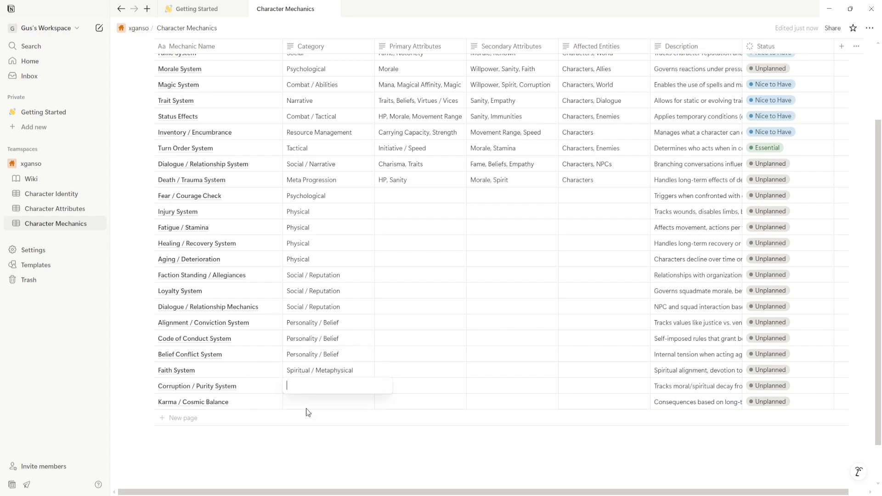
{"action": "key", "text": "ctrl+v"}
{"action": "left_click", "coordinate": [306, 406]}
{"action": "key", "text": "ctrl+v"}
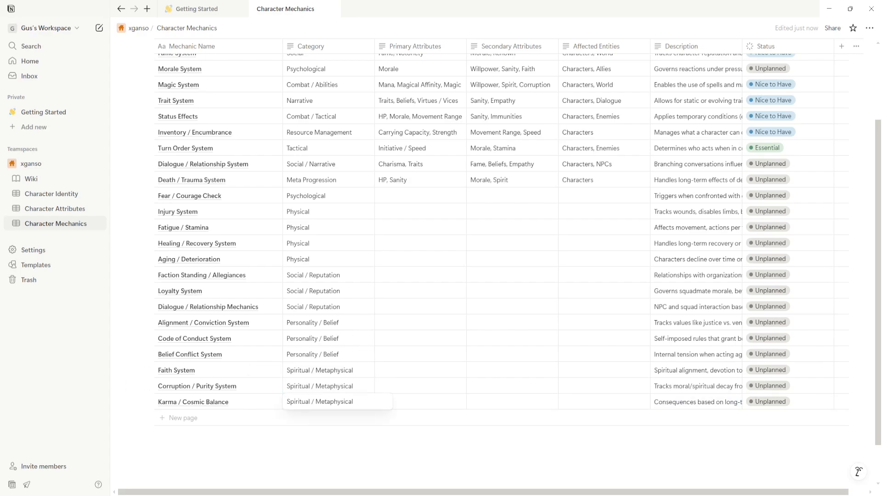
- Add a mechanic named 'Legacy System' described as 'Characters leave behind effects — items, memories, teachings — when they die.'
{"action": "left_click", "coordinate": [207, 420]}
{"action": "type", "text": "Legacy System"}
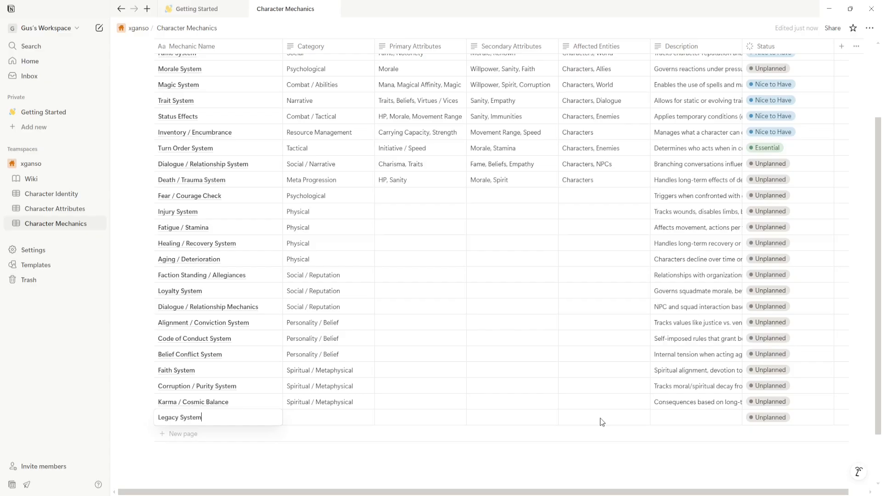
{"action": "left_click", "coordinate": [661, 419]}
{"action": "type", "text": "Characters leave behind effects — items, memories, teachings — when they die."}
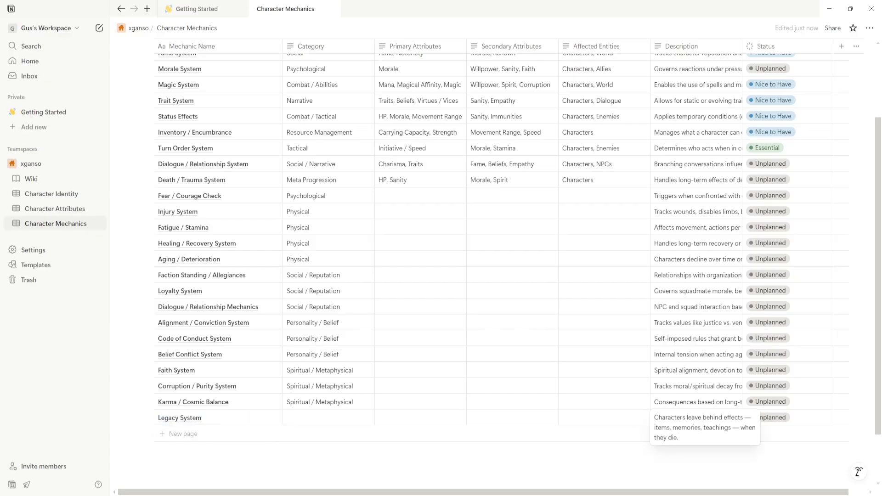
- Add a mechanic named 'Narrative Bookmarking' described as 'Tracks key moments or player actions that influence future story beats.'
{"action": "left_click", "coordinate": [252, 432]}
{"action": "type", "text": "Narrative Bookmarking"}
{"action": "left_click", "coordinate": [661, 434]}
{"action": "type", "text": "Tracks key moments or player actions that influence future story beats."}
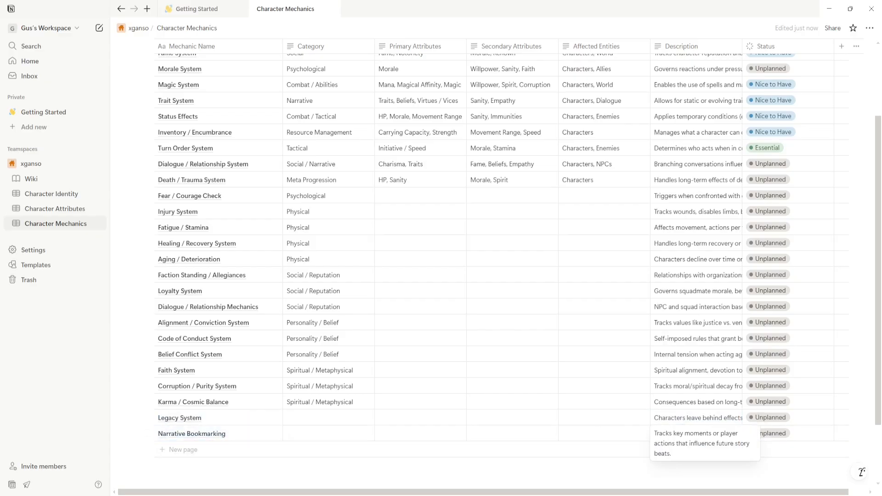
- Add a mechanic named 'Mentorship / Training' and set the category of it, Legacy System and Narrative Bookmarking to 'Overlooked'
{"action": "left_click", "coordinate": [216, 450]}
{"action": "type", "text": "Mentorship / Training"}
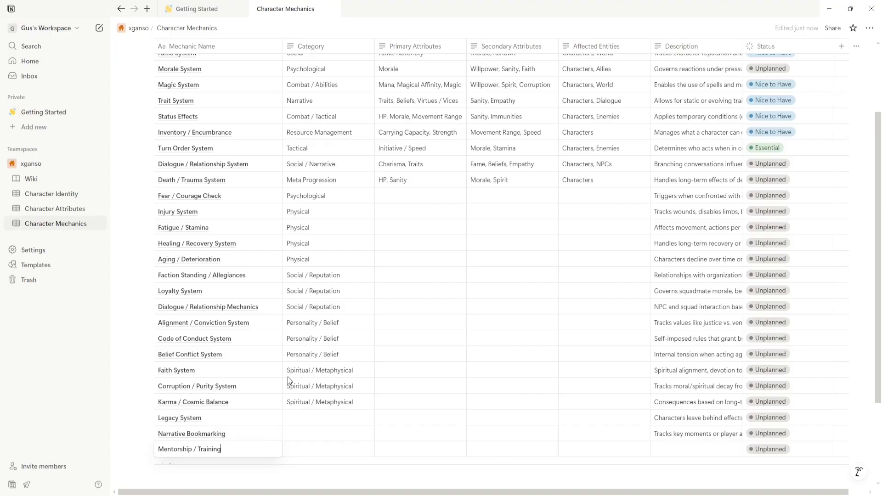
{"action": "left_click", "coordinate": [300, 418]}
{"action": "type", "text": "Overlooked"}
{"action": "left_click", "coordinate": [307, 452]}
{"action": "left_click", "coordinate": [307, 434]}
{"action": "type", "text": "Overlooked"}
{"action": "left_click", "coordinate": [309, 455]}
{"action": "left_click", "coordinate": [309, 451]}
{"action": "type", "text": "Overlooked"}
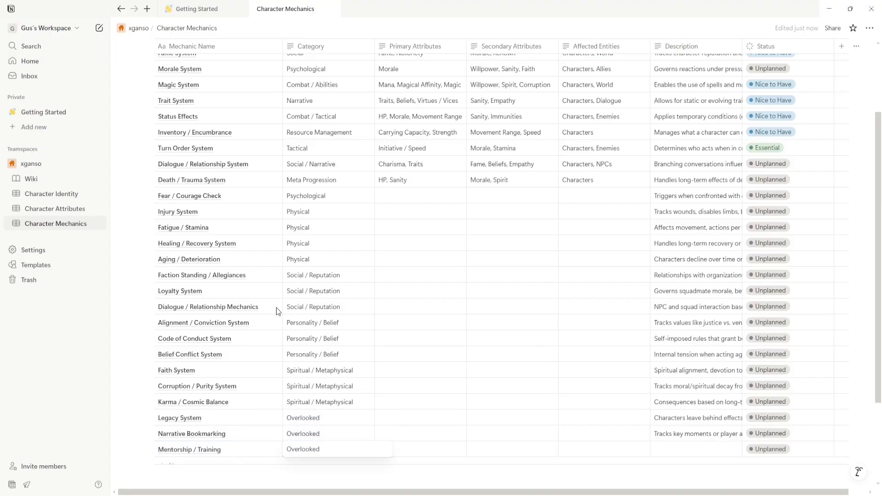
- Add an empty row at the table's end and describe Mentorship / Training as 'Senior characters can pass on skills or stat bonuses to newer ones.'
{"action": "scroll", "coordinate": [230, 390], "scroll_direction": "down", "scroll_amount": 2}
{"action": "left_click", "coordinate": [205, 371]}
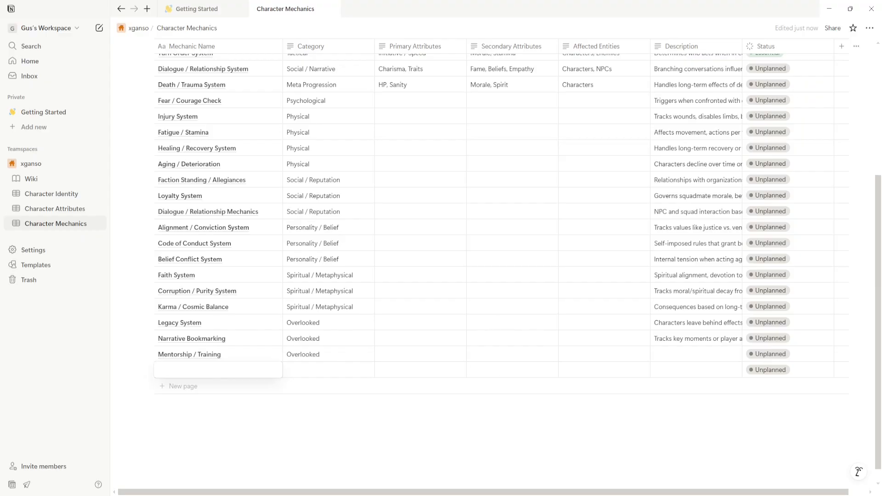
{"action": "left_click", "coordinate": [676, 353]}
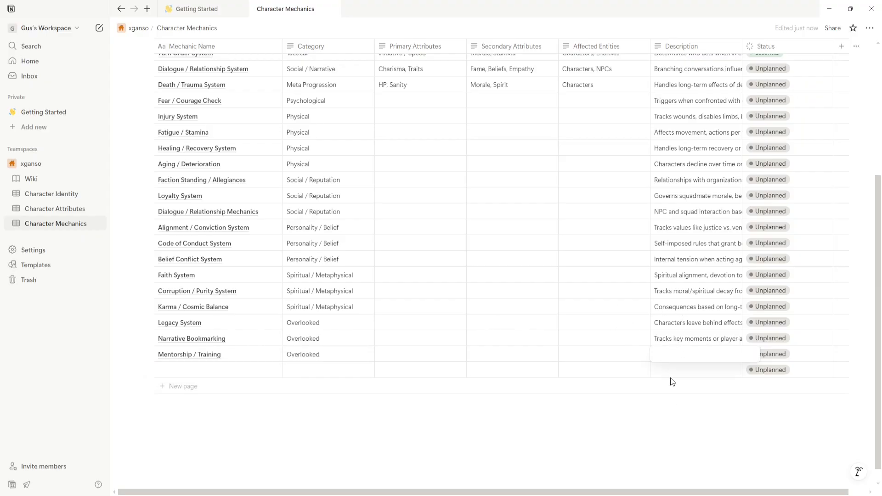
{"action": "type", "text": "Senior characters can pass on skills or stat bonuses to newer ones."}
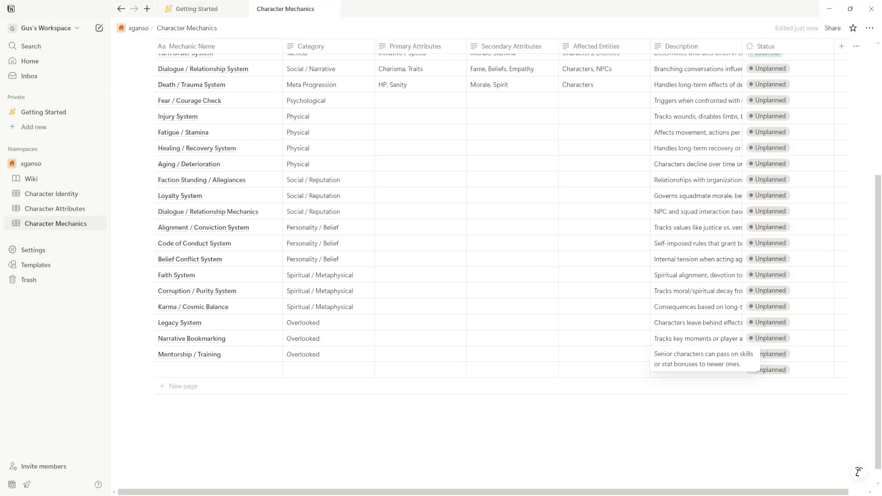
- Name the empty last row of the Character Mechanics table 'Skill Tree / Specialization'
{"action": "left_click", "coordinate": [206, 369]}
{"action": "type", "text": "Skill "}
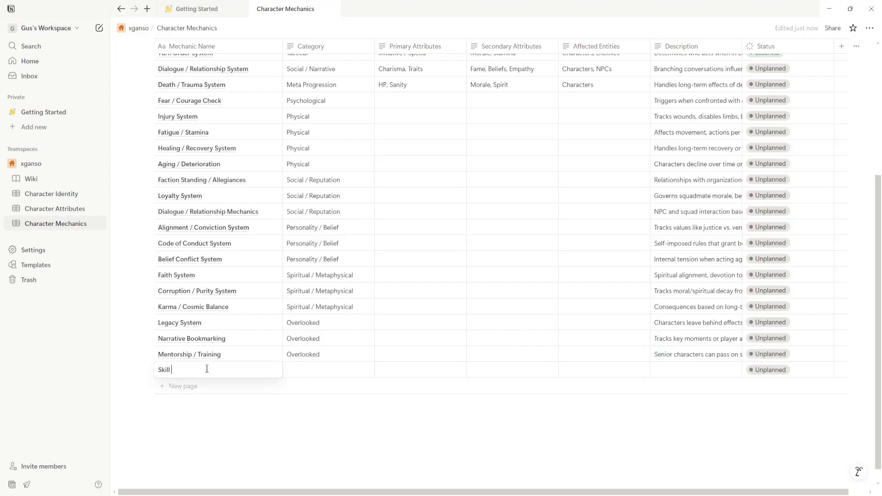
{"action": "type", "text": "Tree / Specialization"}
{"action": "left_click", "coordinate": [230, 182]}
{"action": "scroll", "coordinate": [202, 172], "scroll_direction": "up", "scroll_amount": 3}
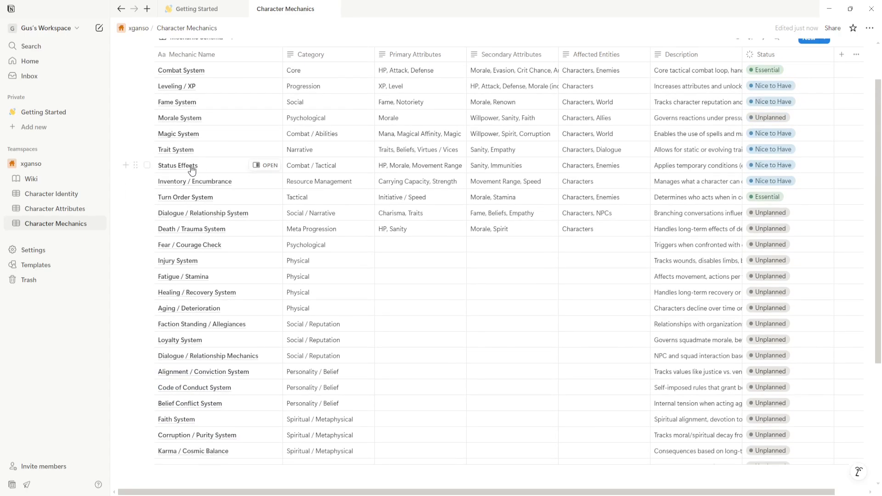
- Add a mechanic named 'Equipment / Weapon / Armor/ Accessories' at the end of the table and describe it as 'Loadout variation'
{"action": "scroll", "coordinate": [197, 294], "scroll_direction": "down", "scroll_amount": 4}
{"action": "scroll", "coordinate": [184, 193], "scroll_direction": "up", "scroll_amount": 5}
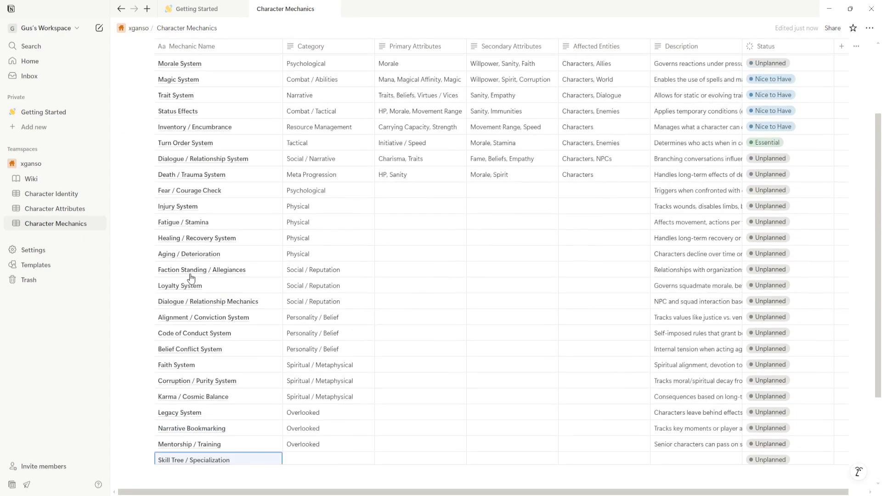
{"action": "scroll", "coordinate": [205, 294], "scroll_direction": "down", "scroll_amount": 5}
{"action": "left_click", "coordinate": [199, 370]}
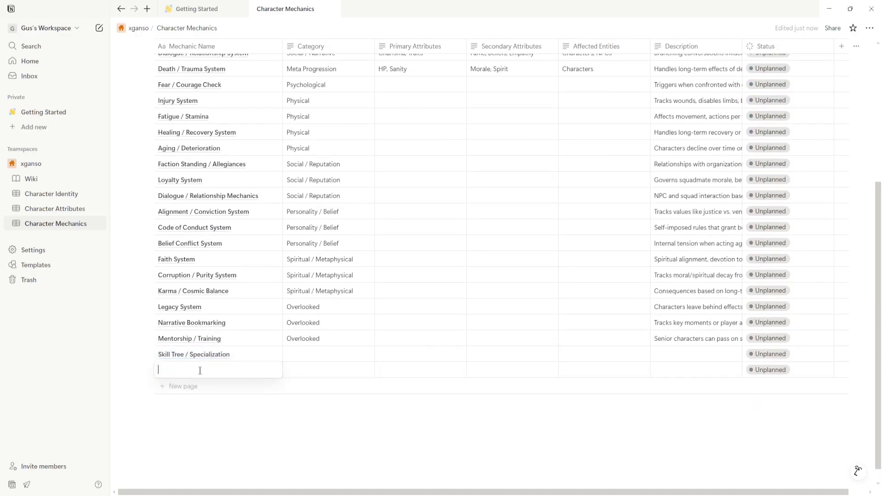
{"action": "type", "text": "Equipment / Weapon / Armor/ Accessories"}
{"action": "key", "text": "Return"}
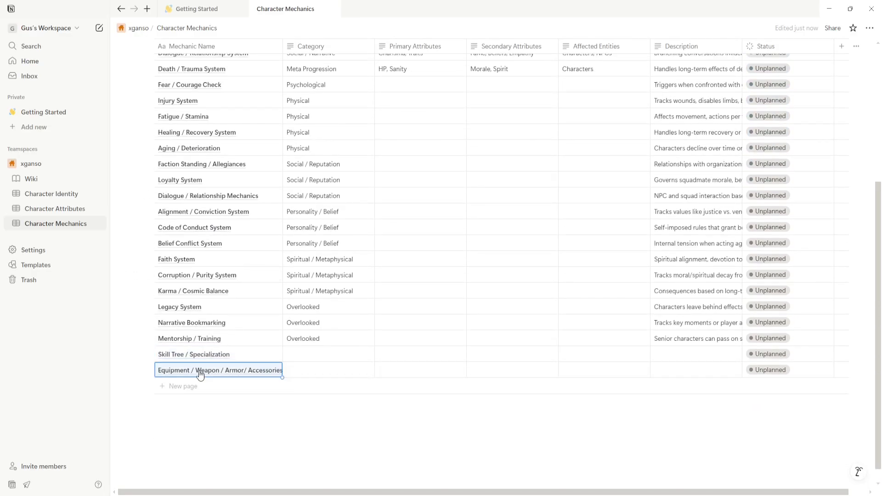
{"action": "left_click", "coordinate": [678, 369]}
{"action": "type", "text": "Loadout Variation"}
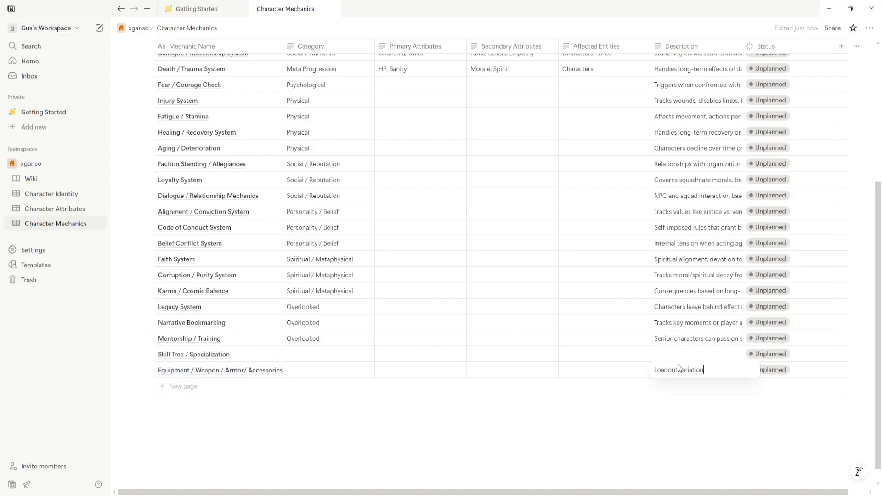
{"action": "key", "text": "Return"}
- Describe the Skill Tree / Specialization mechanic as 'Meaningful growth choices'
{"action": "key", "text": "Up"}
{"action": "type", "text": "Meaningfuk growt"}
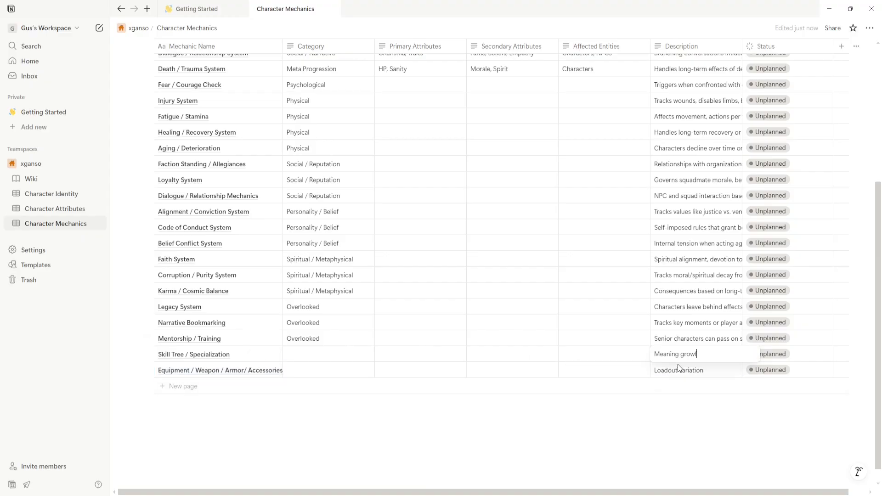
{"action": "type", "text": "h choices"}
{"action": "key", "text": "Return"}
{"action": "left_click", "coordinate": [679, 353]}
{"action": "type", "text": "fuk"}
{"action": "key", "text": "Return"}
{"action": "left_click", "coordinate": [695, 353]}
{"action": "key", "text": "BackSpace"}
{"action": "type", "text": "l"}
{"action": "key", "text": "Return"}
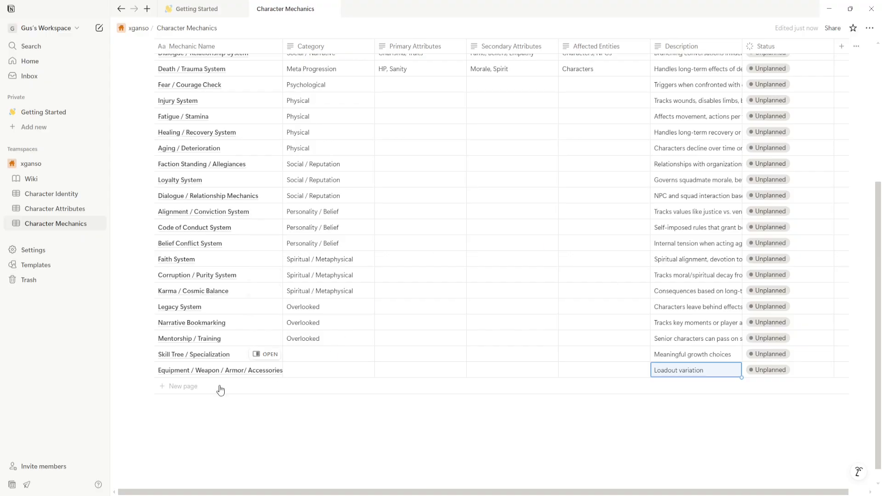
- Add a mechanic named 'Sinergy' described as 'Sinergy between party members to unlock special moves'
{"action": "left_click", "coordinate": [189, 387]}
{"action": "type", "text": "Sinergy"}
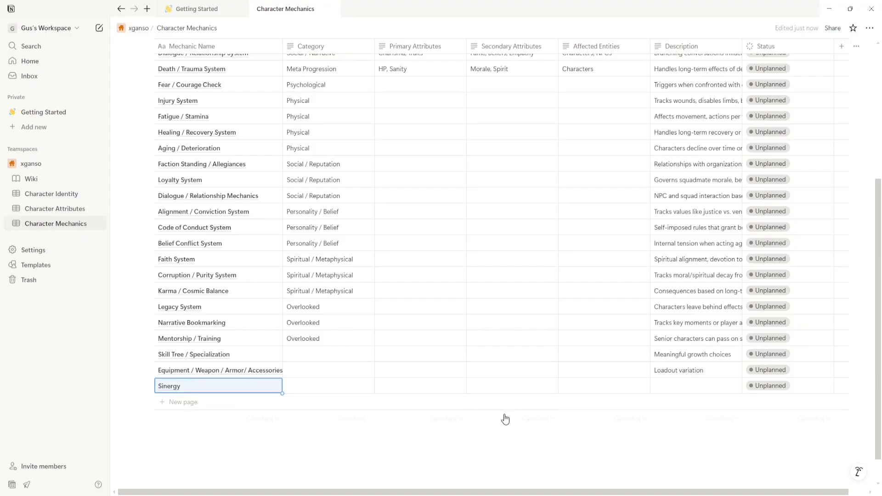
{"action": "left_click", "coordinate": [666, 385]}
{"action": "type", "text": "Sinergy betwe"}
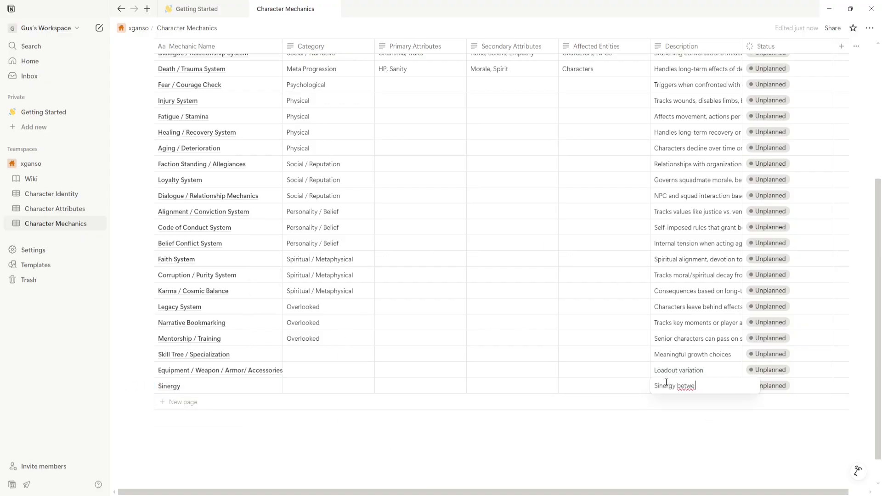
{"action": "type", "text": "en party members to unlock special moves"}
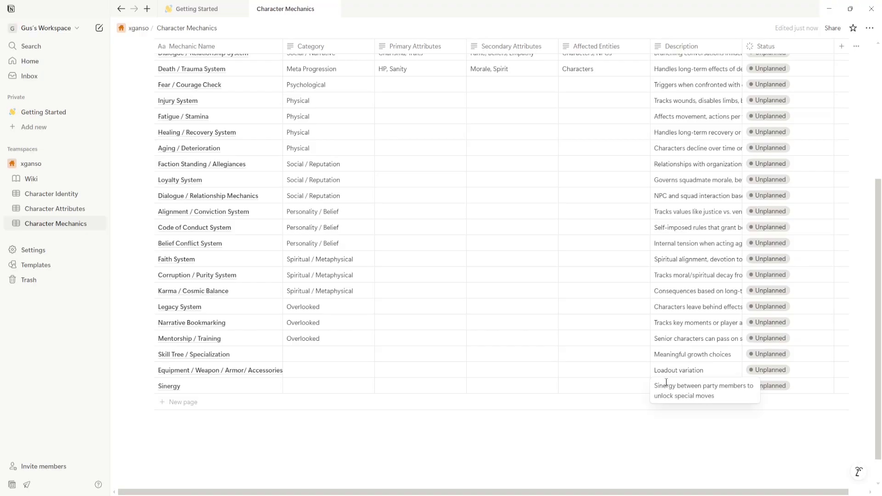
{"action": "key", "text": "Escape"}
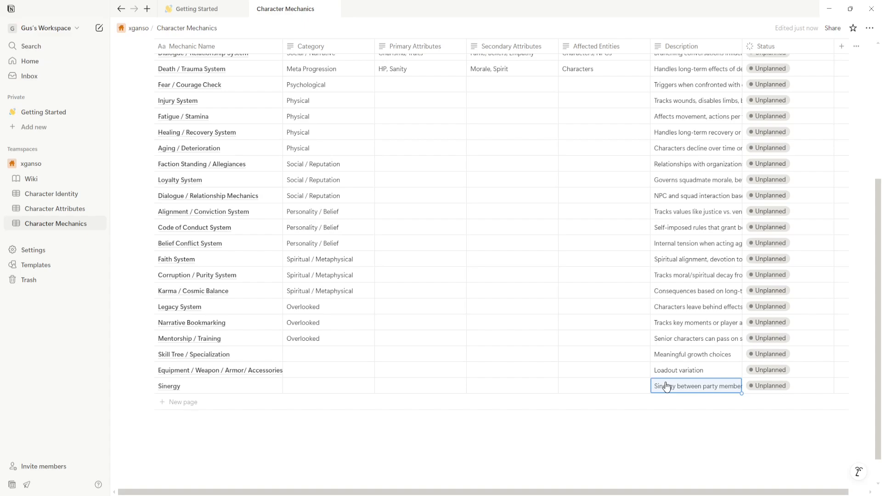
- Add a mechanic named 'AI Tendency' at the end of the Character Mechanics table
{"action": "left_click", "coordinate": [210, 402]}
{"action": "type", "text": "Nature"}
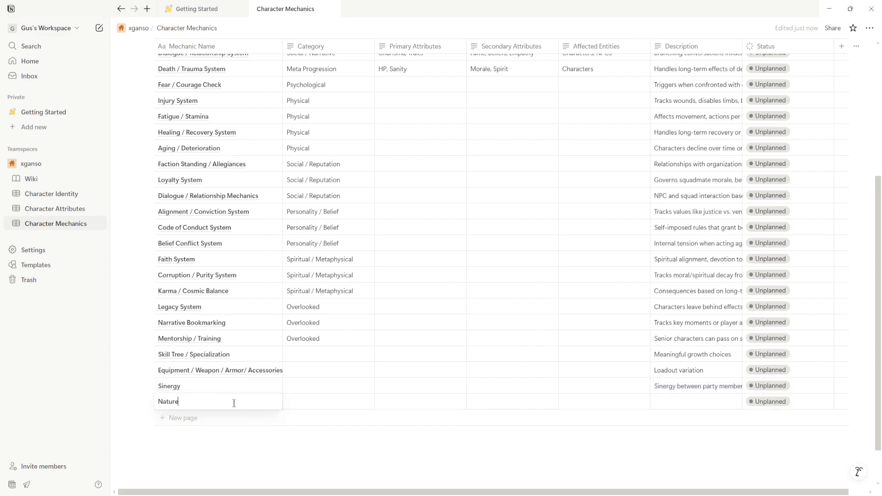
{"action": "key", "text": "BackSpace"}
{"action": "key", "text": "BackSpace"}
{"action": "key", "text": "BackSpace"}
{"action": "key", "text": "BackSpace"}
{"action": "key", "text": "BackSpace"}
{"action": "key", "text": "BackSpace"}
{"action": "type", "text": "AI Tendency"}
{"action": "key", "text": "Escape"}
- Describe AI Tendency as 'Foe Example: Aggressive, Defensive, Cautious'
{"action": "left_click", "coordinate": [674, 405]}
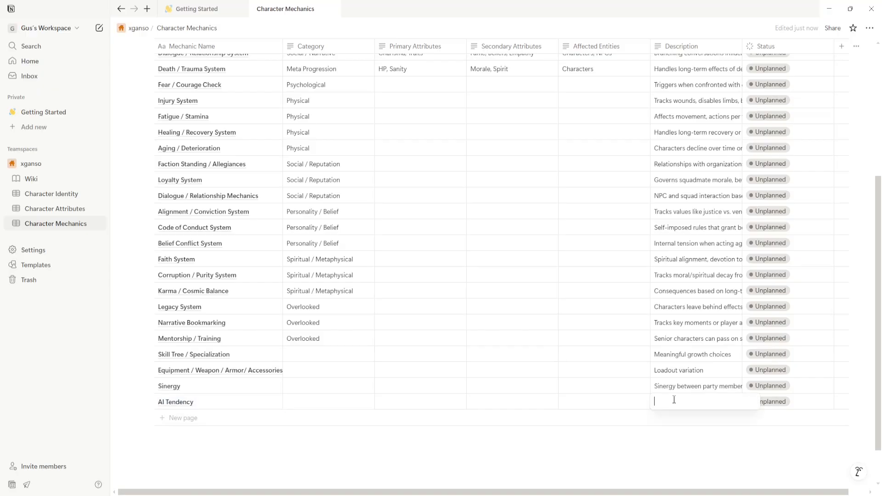
{"action": "type", "text": "Exampl"}
{"action": "key", "text": "BackSpace"}
{"action": "key", "text": "BackSpace"}
{"action": "key", "text": "BackSpace"}
{"action": "key", "text": "BackSpace"}
{"action": "key", "text": "BackSpace"}
{"action": "key", "text": "BackSpace"}
{"action": "type", "text": "Foe Example: Aggressive, Defensive, Cautious"}
{"action": "key", "text": "Escape"}
- In the Character Attributes database, add an attribute named 'Nature' with type 'Select' and category 'Personality'
{"action": "left_click", "coordinate": [55, 209]}
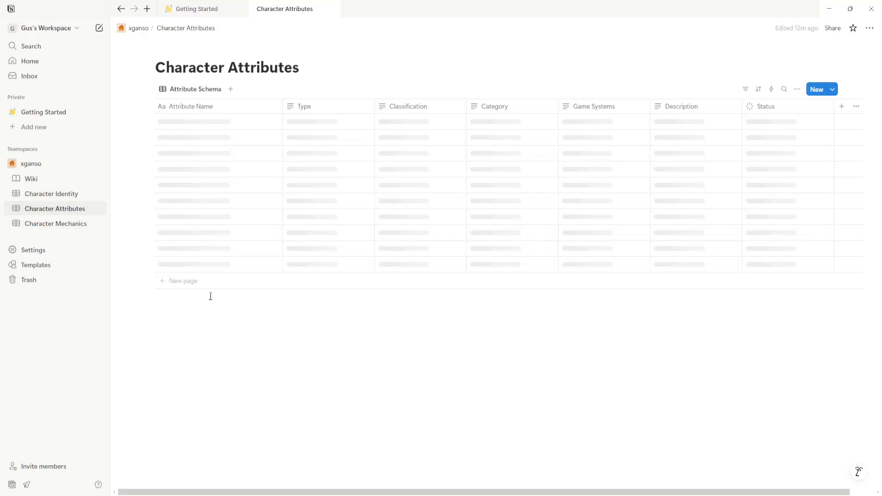
{"action": "scroll", "coordinate": [211, 298], "scroll_direction": "down", "scroll_amount": 10}
{"action": "left_click", "coordinate": [188, 372]}
{"action": "type", "text": "Nature"}
{"action": "key", "text": "Tab"}
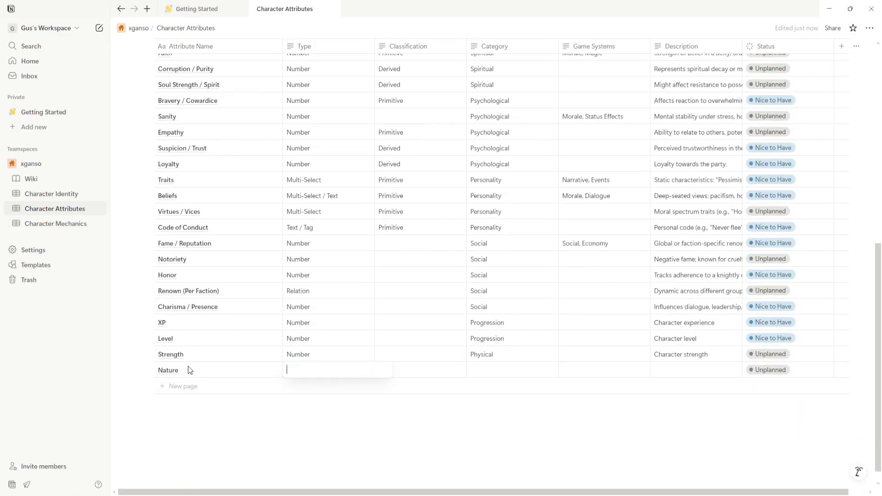
{"action": "type", "text": "Select"}
{"action": "key", "text": "Tab"}
{"action": "key", "text": "Tab"}
{"action": "type", "text": "Personality"}
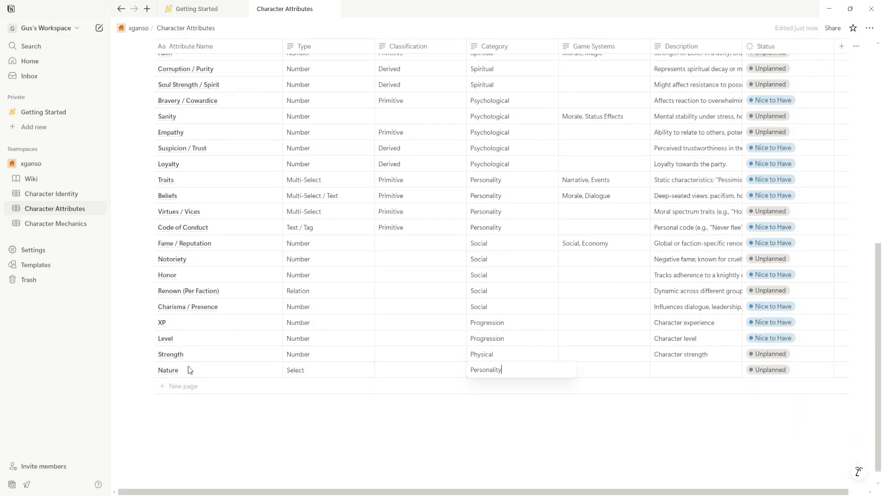
- Describe the Nature attribute as 'Character default nature (e.g., aggressive, defensive)'
{"action": "key", "text": "Tab"}
{"action": "key", "text": "Tab"}
{"action": "type", "text": "Character default nature (e"}
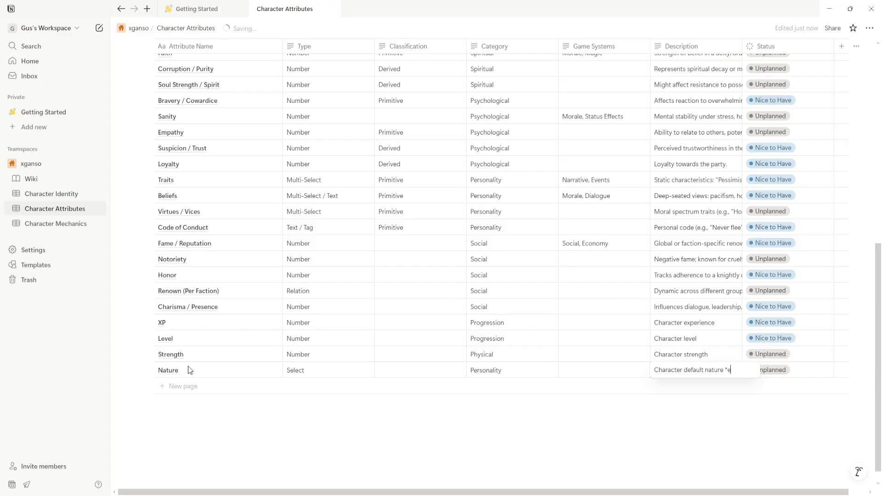
{"action": "type", "text": ".g., aggressive, defensive)"}
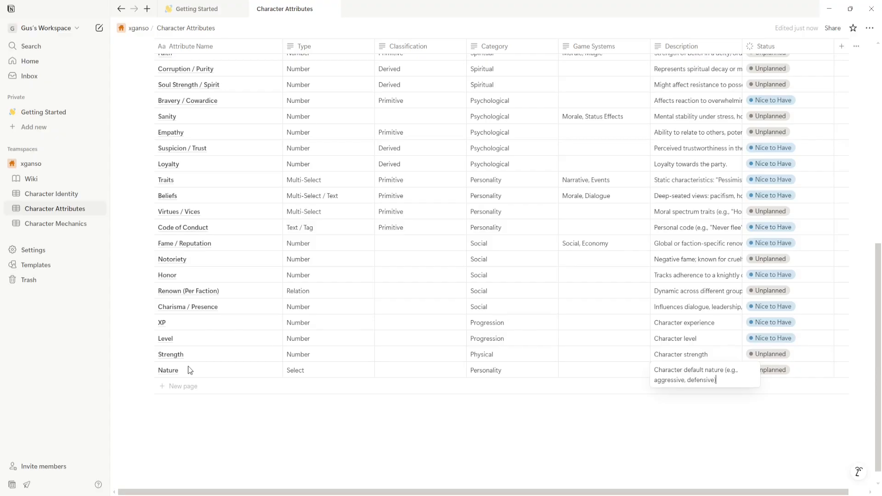
{"action": "key", "text": "Return"}
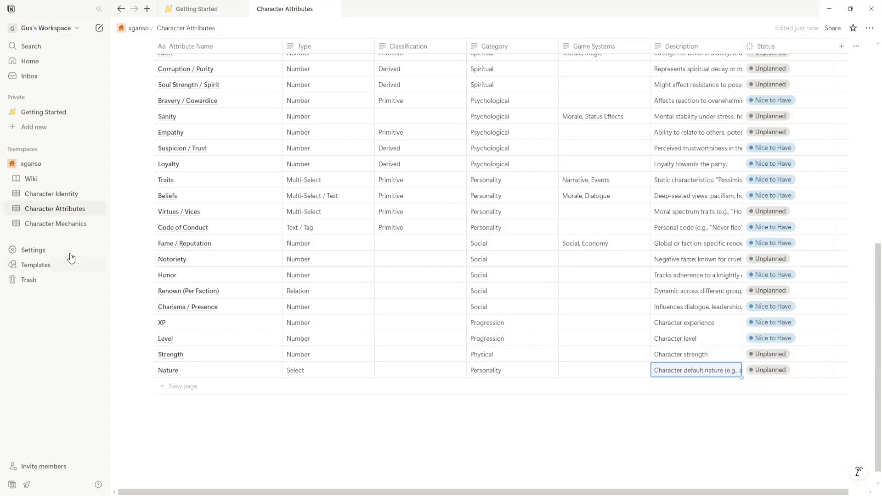
- Check the Character Mechanics table, then add a 'Skills' row to Character Attributes with type 'Skill tree' and category 'Skill'
{"action": "left_click", "coordinate": [55, 224]}
{"action": "scroll", "coordinate": [130, 270], "scroll_direction": "down", "scroll_amount": 5}
{"action": "left_click", "coordinate": [55, 209]}
{"action": "scroll", "coordinate": [218, 410], "scroll_direction": "down", "scroll_amount": 9}
{"action": "left_click", "coordinate": [181, 371]}
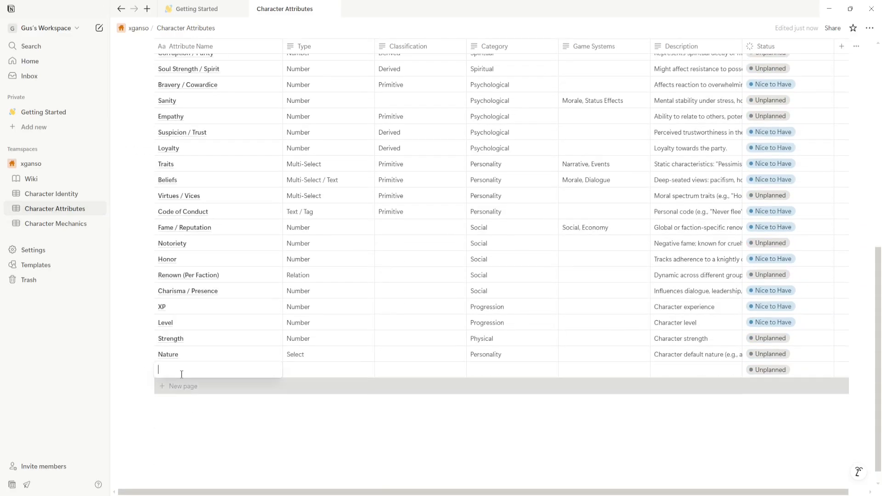
{"action": "type", "text": "Skills *"}
{"action": "key", "text": "BackSpace"}
{"action": "key", "text": "BackSpace"}
{"action": "key", "text": "Tab"}
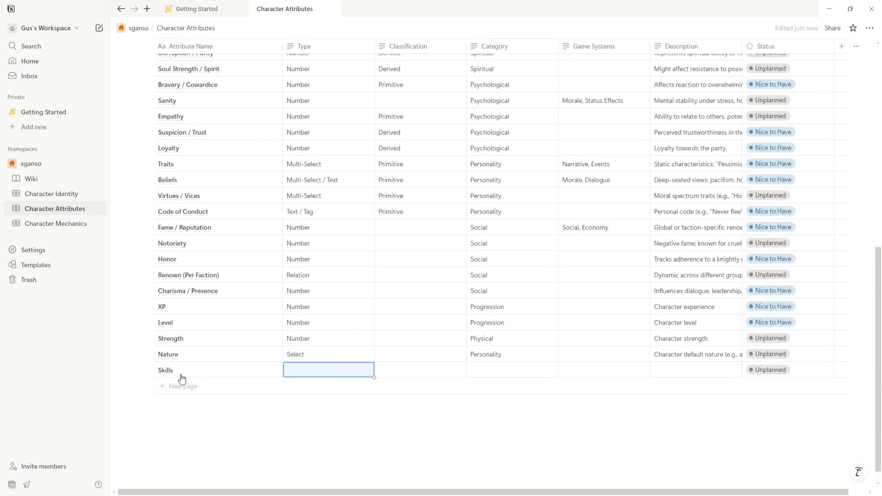
{"action": "type", "text": "Skill tree"}
{"action": "key", "text": "Tab"}
{"action": "key", "text": "Tab"}
{"action": "type", "text": "Skills"}
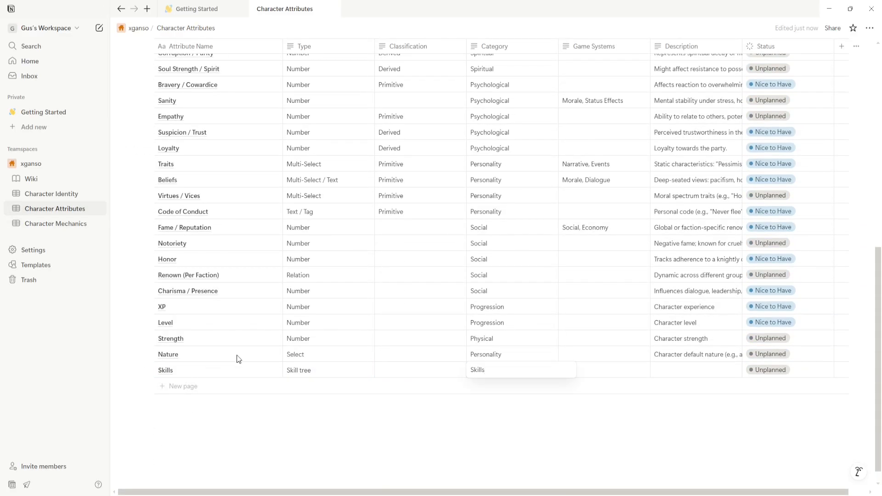
- Describe the Skills attribute as 'Tree of skills, choices for the character'
{"action": "left_click", "coordinate": [669, 370]}
{"action": "type", "text": "Tree of skills, cho"}
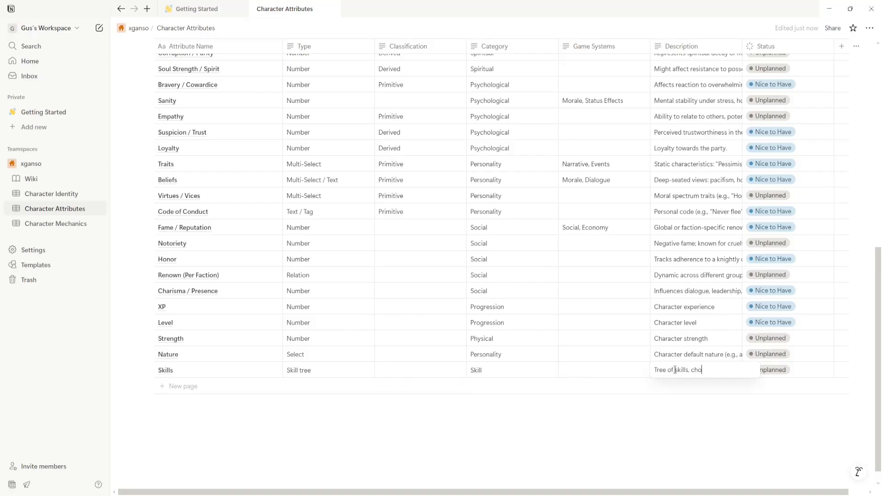
{"action": "type", "text": "ices for the character"}
{"action": "key", "text": "Return"}
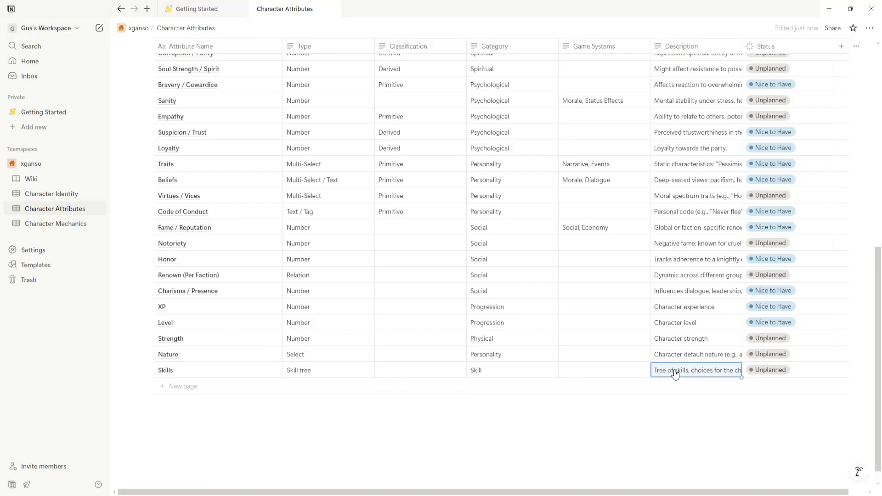
- Add three attributes named 'Weapon', 'Armor' and 'Accessories' at the end of the Character Attributes table
{"action": "left_click", "coordinate": [223, 387]}
{"action": "type", "text": "Weapon"}
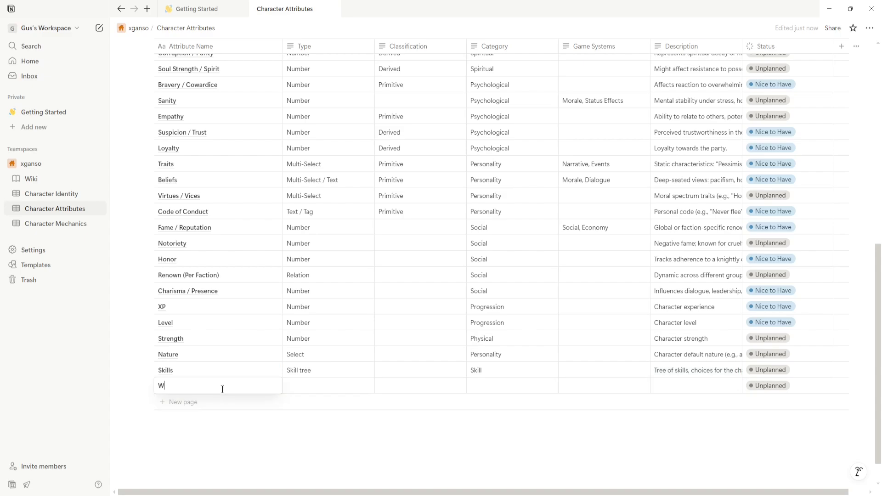
{"action": "left_click", "coordinate": [211, 405]}
{"action": "type", "text": "Armor"}
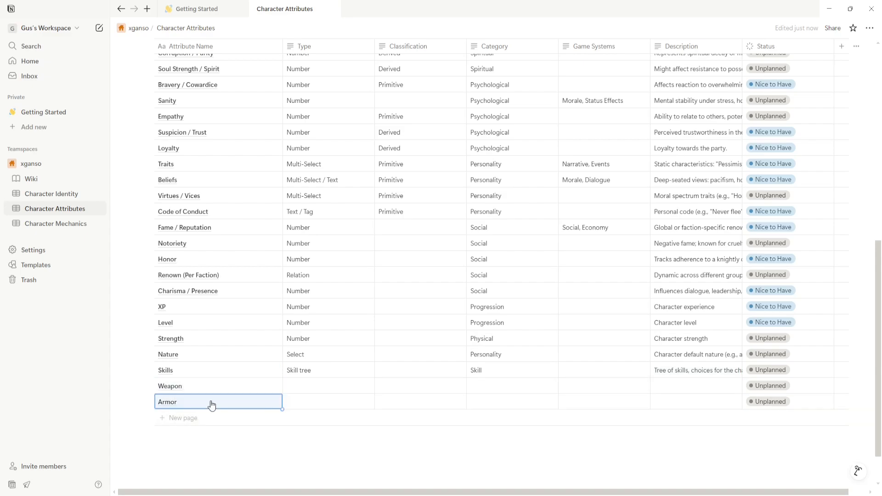
{"action": "left_click", "coordinate": [202, 416]}
{"action": "type", "text": "Accessories"}
- Set the type of Weapon, Armor and Accessories to 'Item'
{"action": "left_click", "coordinate": [311, 388]}
{"action": "type", "text": "Item"}
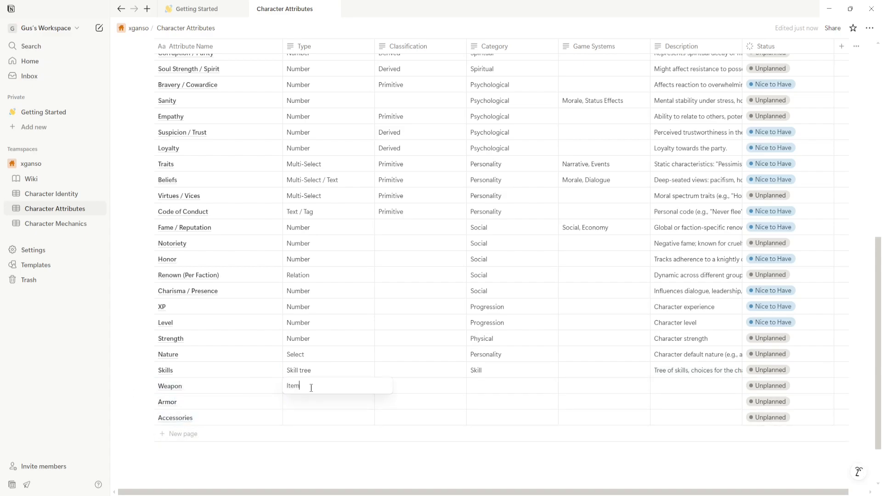
{"action": "key", "text": "Return"}
{"action": "left_click", "coordinate": [310, 388]}
{"action": "key", "text": "Return"}
{"action": "key", "text": "ctrl+v"}
{"action": "key", "text": "Down"}
{"action": "key", "text": "ctrl+v"}
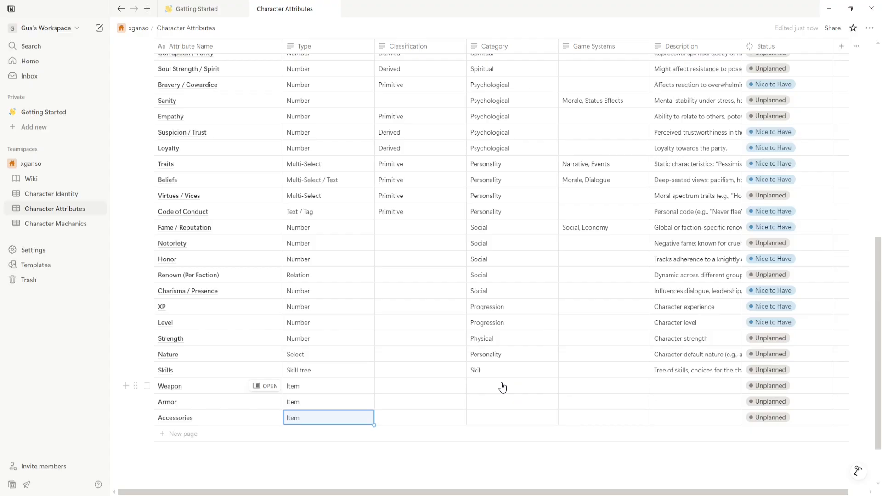
- In the Character Mechanics database, rename the Fatigue / Stamina mechanic as 'Fatigue / Stamina / Stress'
{"action": "left_click", "coordinate": [34, 226]}
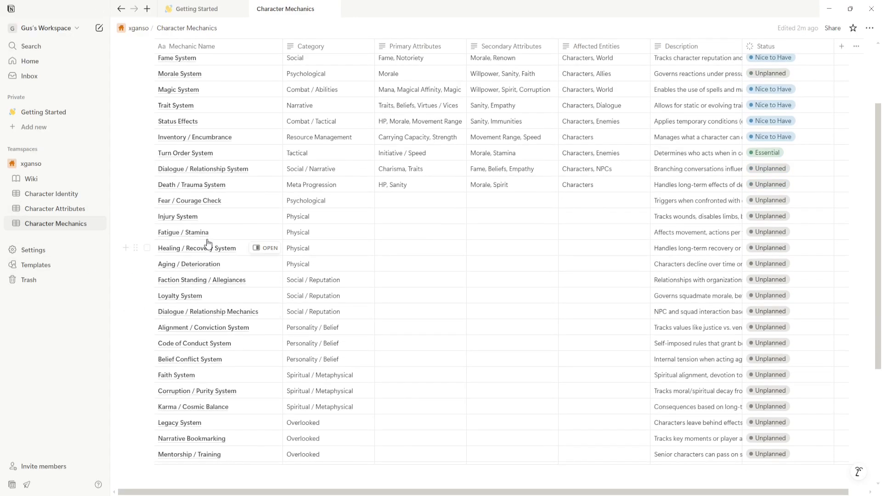
{"action": "left_click", "coordinate": [215, 236]}
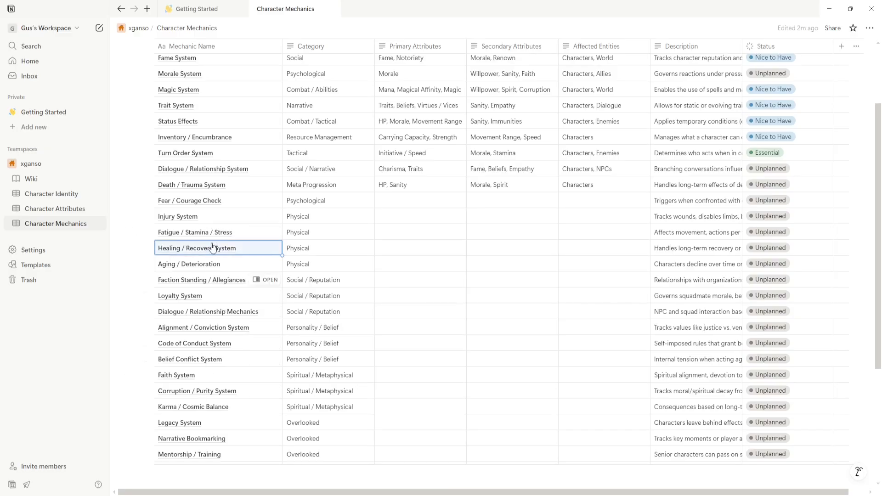
{"action": "scroll", "coordinate": [205, 267], "scroll_direction": "down", "scroll_amount": 1}
{"action": "scroll", "coordinate": [205, 268], "scroll_direction": "down", "scroll_amount": 3}
{"action": "left_click", "coordinate": [192, 384]}
{"action": "type", "text": "E"}
{"action": "key", "text": "BackSpace"}
{"action": "key", "text": "Escape"}
- Rename the Sinergy mechanic as 'Sinergy / Bond' and delete the empty row at the table's end
{"action": "key", "text": "Up"}
{"action": "key", "text": "Up"}
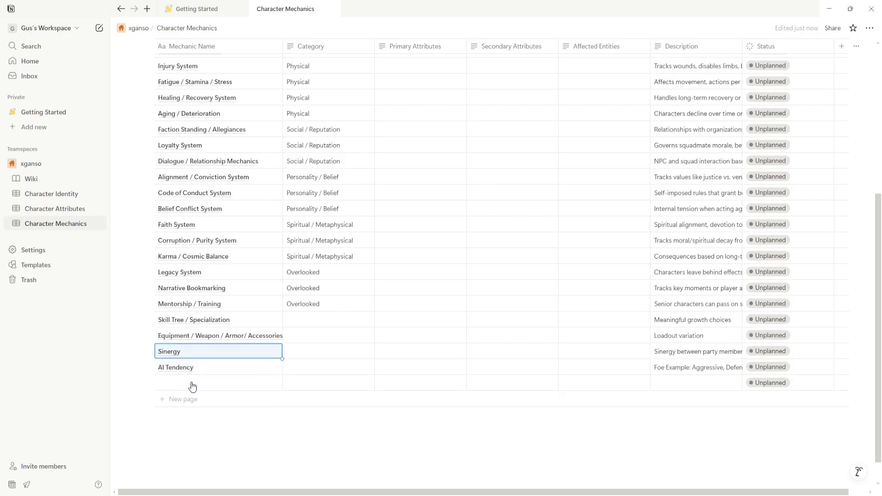
{"action": "key", "text": "Right"}
{"action": "key", "text": "Left"}
{"action": "key", "text": "Return"}
{"action": "type", "text": "/ Bond"}
{"action": "key", "text": "Return"}
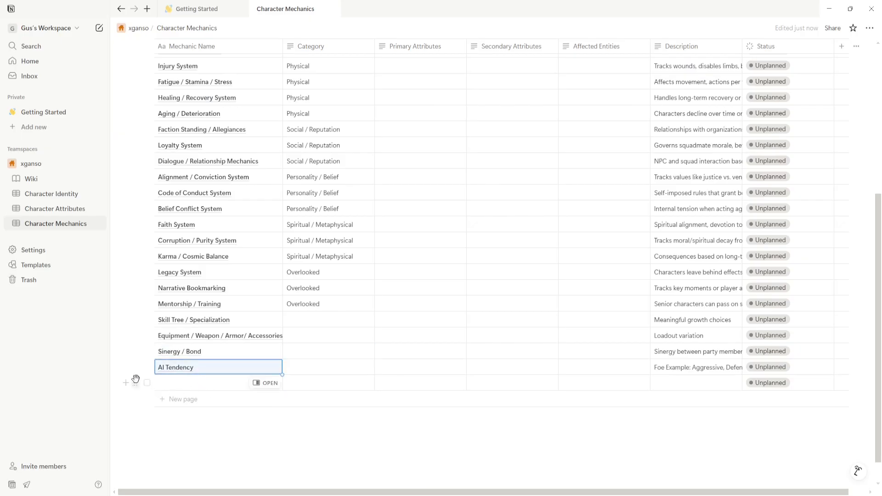
{"action": "right_click", "coordinate": [149, 387]}
{"action": "left_click", "coordinate": [176, 335]}
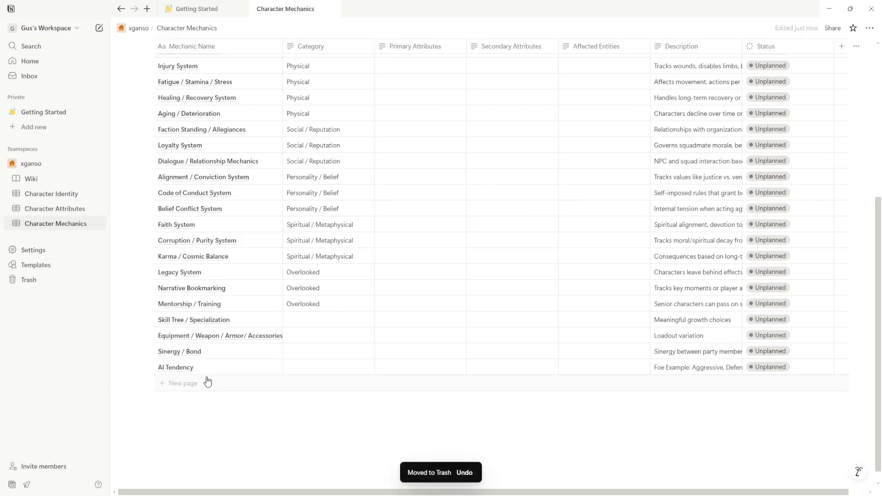
- Rename the Turn Order System mechanic as 'Turn Order System / Initiative'
{"action": "scroll", "coordinate": [204, 305], "scroll_direction": "up", "scroll_amount": 5}
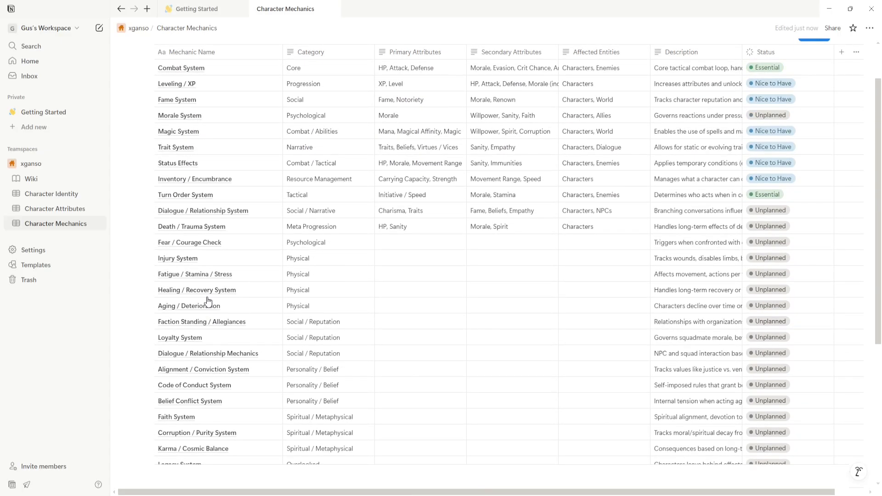
{"action": "left_click", "coordinate": [232, 243]}
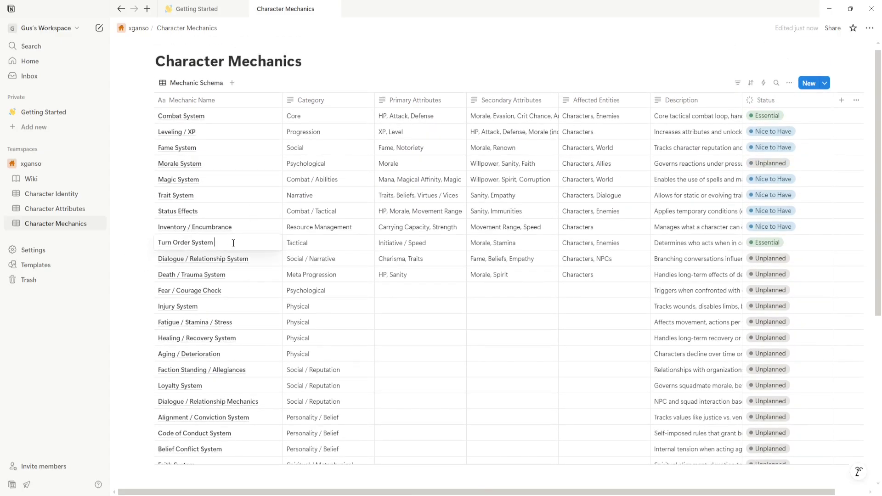
{"action": "type", "text": "/ Initiative"}
{"action": "key", "text": "Return"}
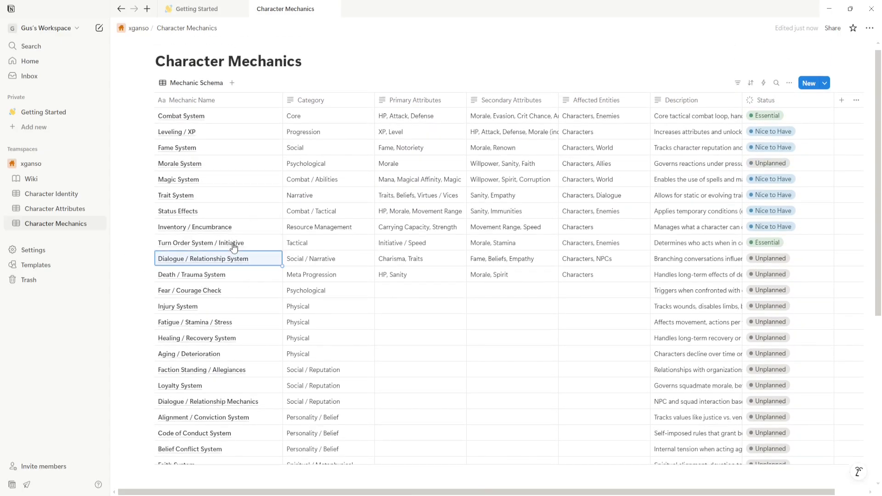
- Add a mechanic named 'Lineage / History' in the row after AI Tendency
{"action": "scroll", "coordinate": [221, 294], "scroll_direction": "down", "scroll_amount": 10}
{"action": "left_click", "coordinate": [195, 387]}
{"action": "type", "text": "Linea"}
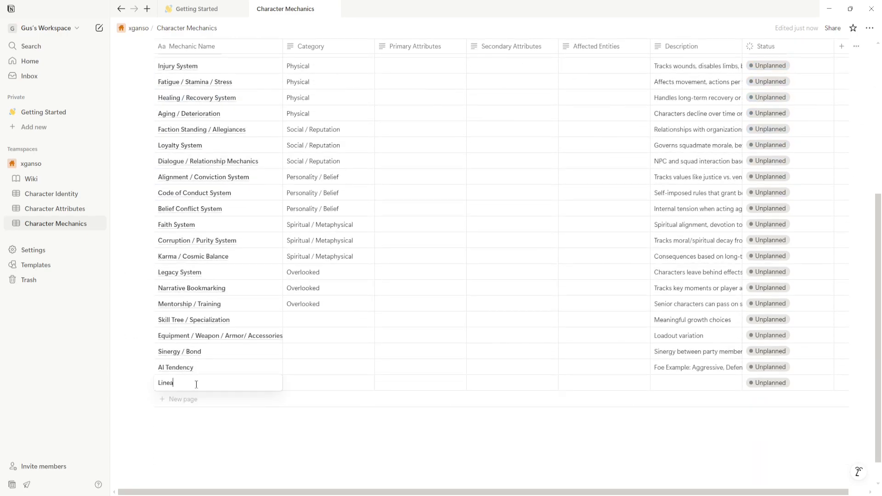
{"action": "type", "text": "ge / History"}
{"action": "key", "text": "Return"}
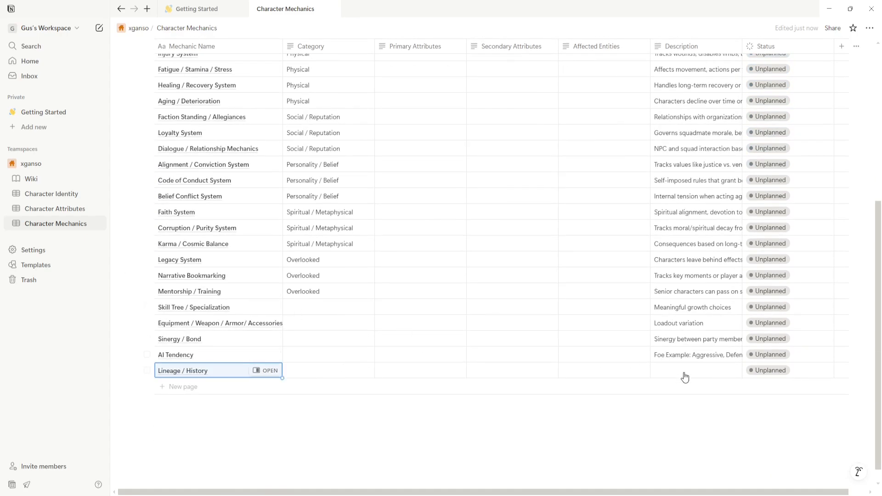
- Describe the Lineage / History mechanic as 'Give characters unique historical or familial traits'
{"action": "left_click", "coordinate": [690, 371]}
{"action": "type", "text": "Give characters uniq"}
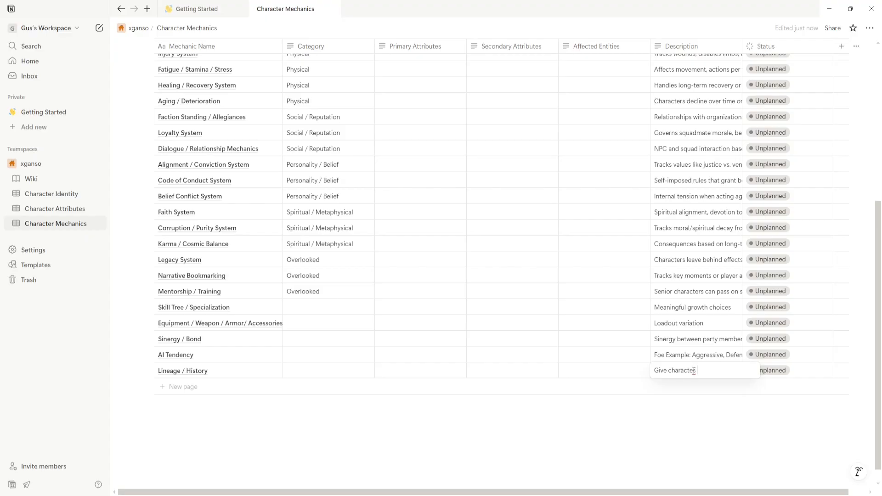
{"action": "type", "text": "ue historical or familial traits"}
{"action": "key", "text": "Escape"}
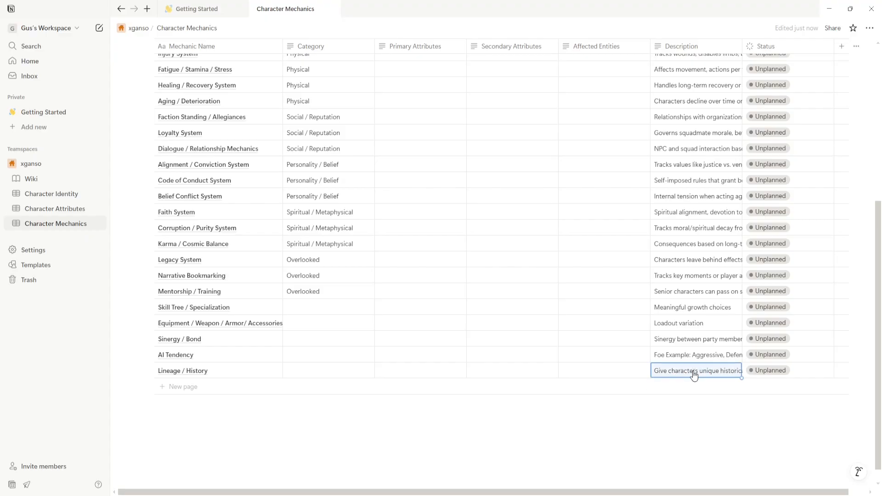
- Rename the AI Tendency mechanic as 'AI Tendency / Combat Temperament'
{"action": "left_click", "coordinate": [215, 354]}
{"action": "type", "text": "/ Combat"}
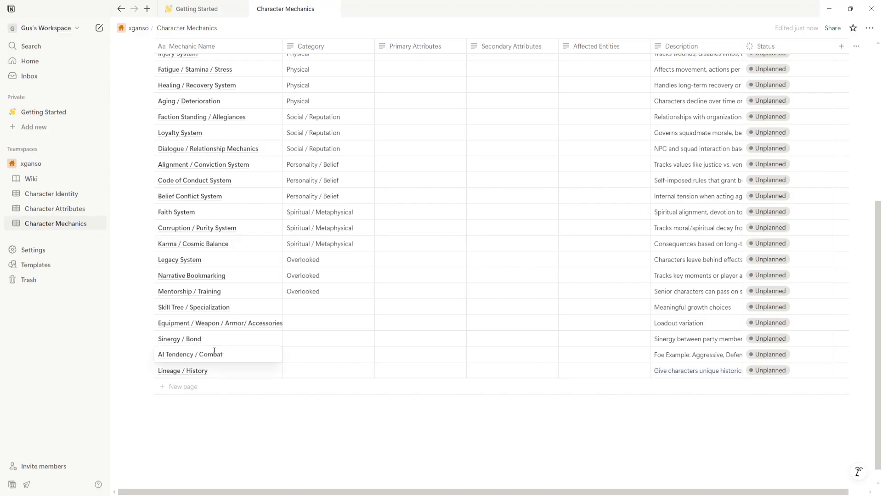
{"action": "type", "text": " Temperament"}
{"action": "key", "text": "Return"}
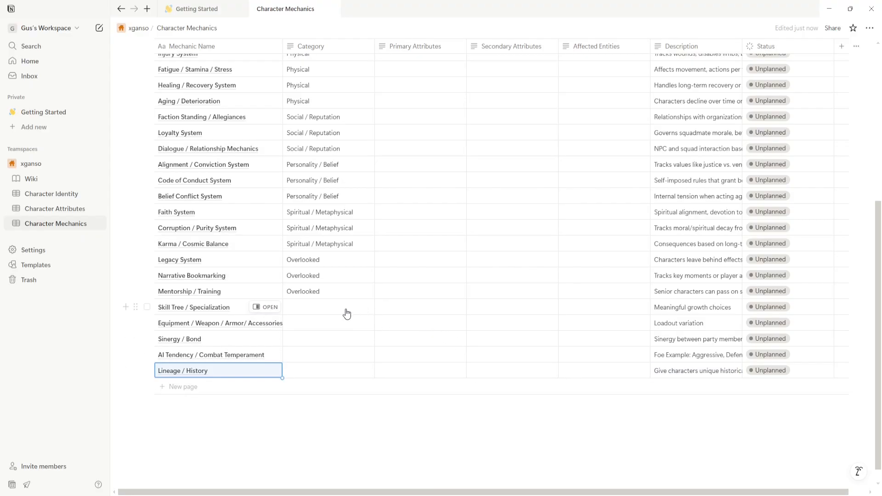
- Set the category of the Skill Tree / Specialization mechanic to 'Progression'
{"action": "left_click", "coordinate": [308, 307]}
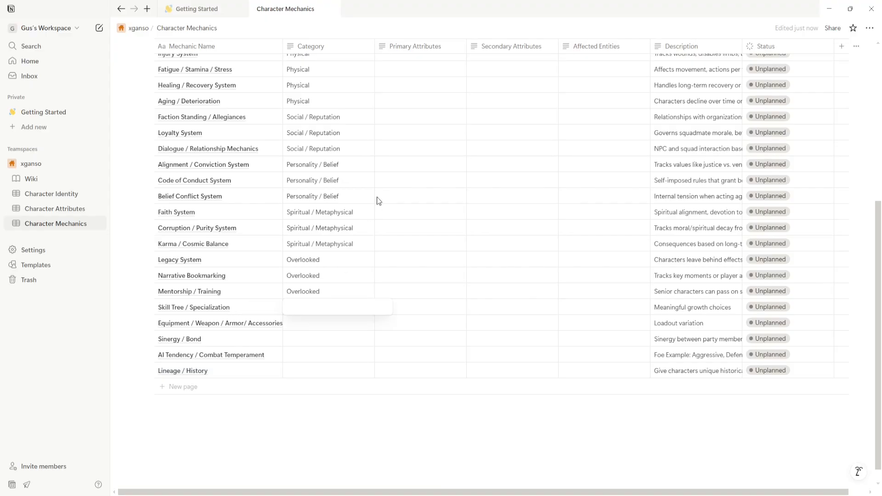
{"action": "key", "text": "Escape"}
{"action": "scroll", "coordinate": [462, 371], "scroll_direction": "up", "scroll_amount": 5}
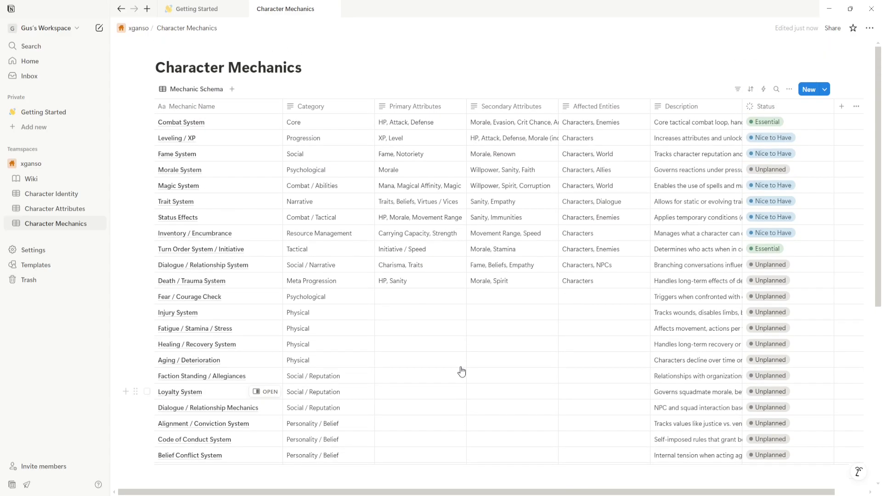
{"action": "scroll", "coordinate": [461, 372], "scroll_direction": "down", "scroll_amount": 5}
{"action": "type", "text": "P"}
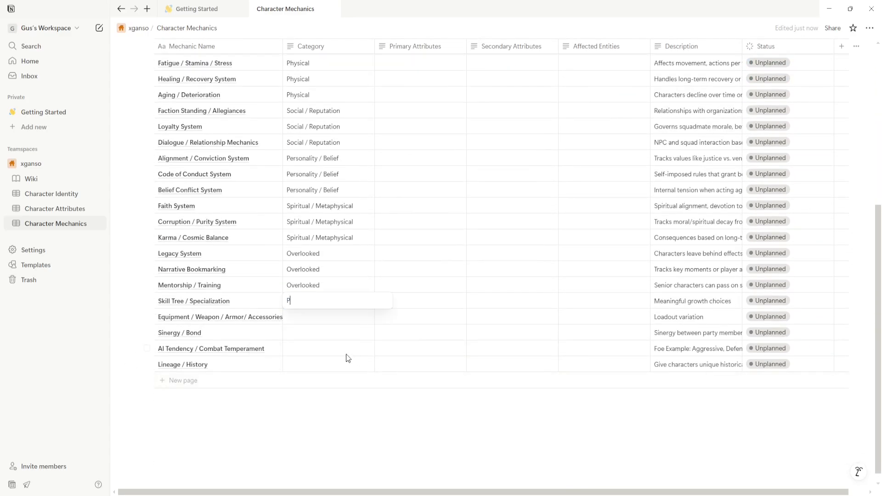
{"action": "type", "text": "rogression"}
{"action": "key", "text": "Return"}
- Set the category of Equipment / Weapon / Armor/ Accessories to 'Combat' and of Sinergy / Bond to 'Combat / Narrative'
{"action": "scroll", "coordinate": [285, 436], "scroll_direction": "up", "scroll_amount": 5}
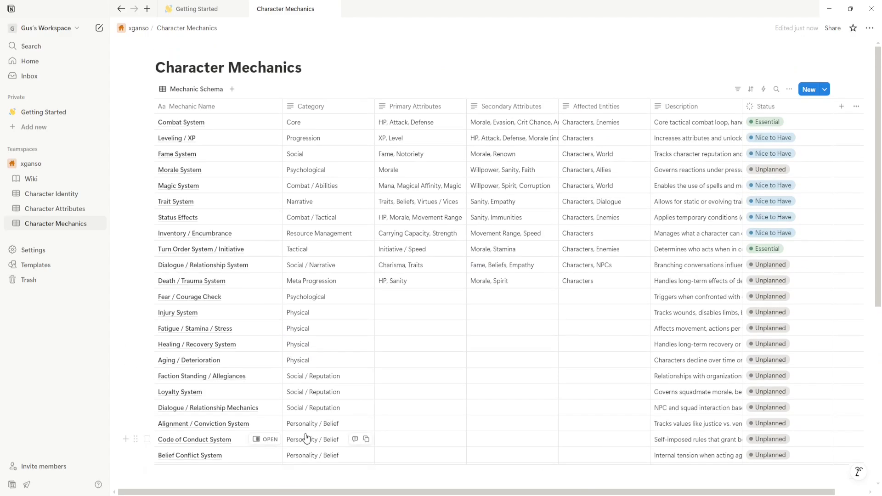
{"action": "scroll", "coordinate": [306, 437], "scroll_direction": "down", "scroll_amount": 5}
{"action": "type", "text": "Combat"}
{"action": "key", "text": "Return"}
{"action": "type", "text": "C"}
{"action": "type", "text": "/ Narrative"}
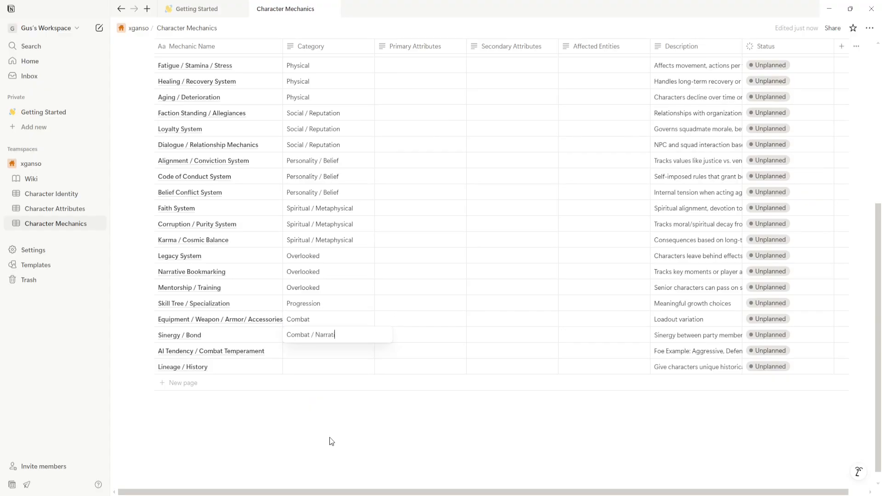
{"action": "key", "text": "Return"}
- Set the category of AI Tendency / Combat Temperament to 'Combat' and of Lineage / History to 'Narrative'
{"action": "type", "text": "Combat"}
{"action": "key", "text": "Return"}
{"action": "type", "text": "Narrative"}
{"action": "key", "text": "Return"}
{"action": "scroll", "coordinate": [331, 437], "scroll_direction": "up", "scroll_amount": 6}
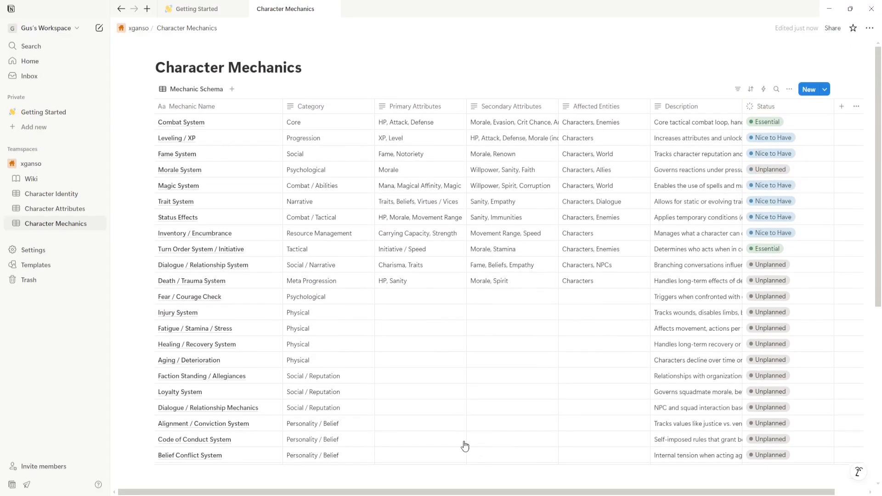
{"action": "scroll", "coordinate": [211, 343], "scroll_direction": "down", "scroll_amount": 5}
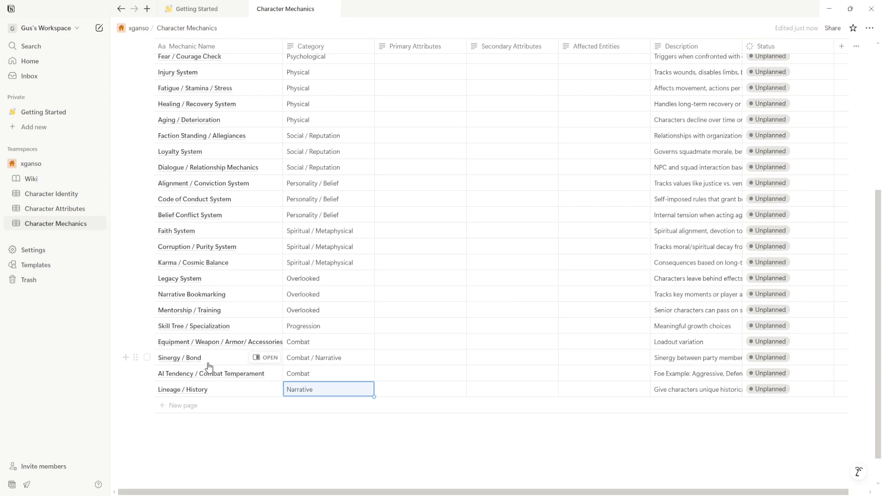